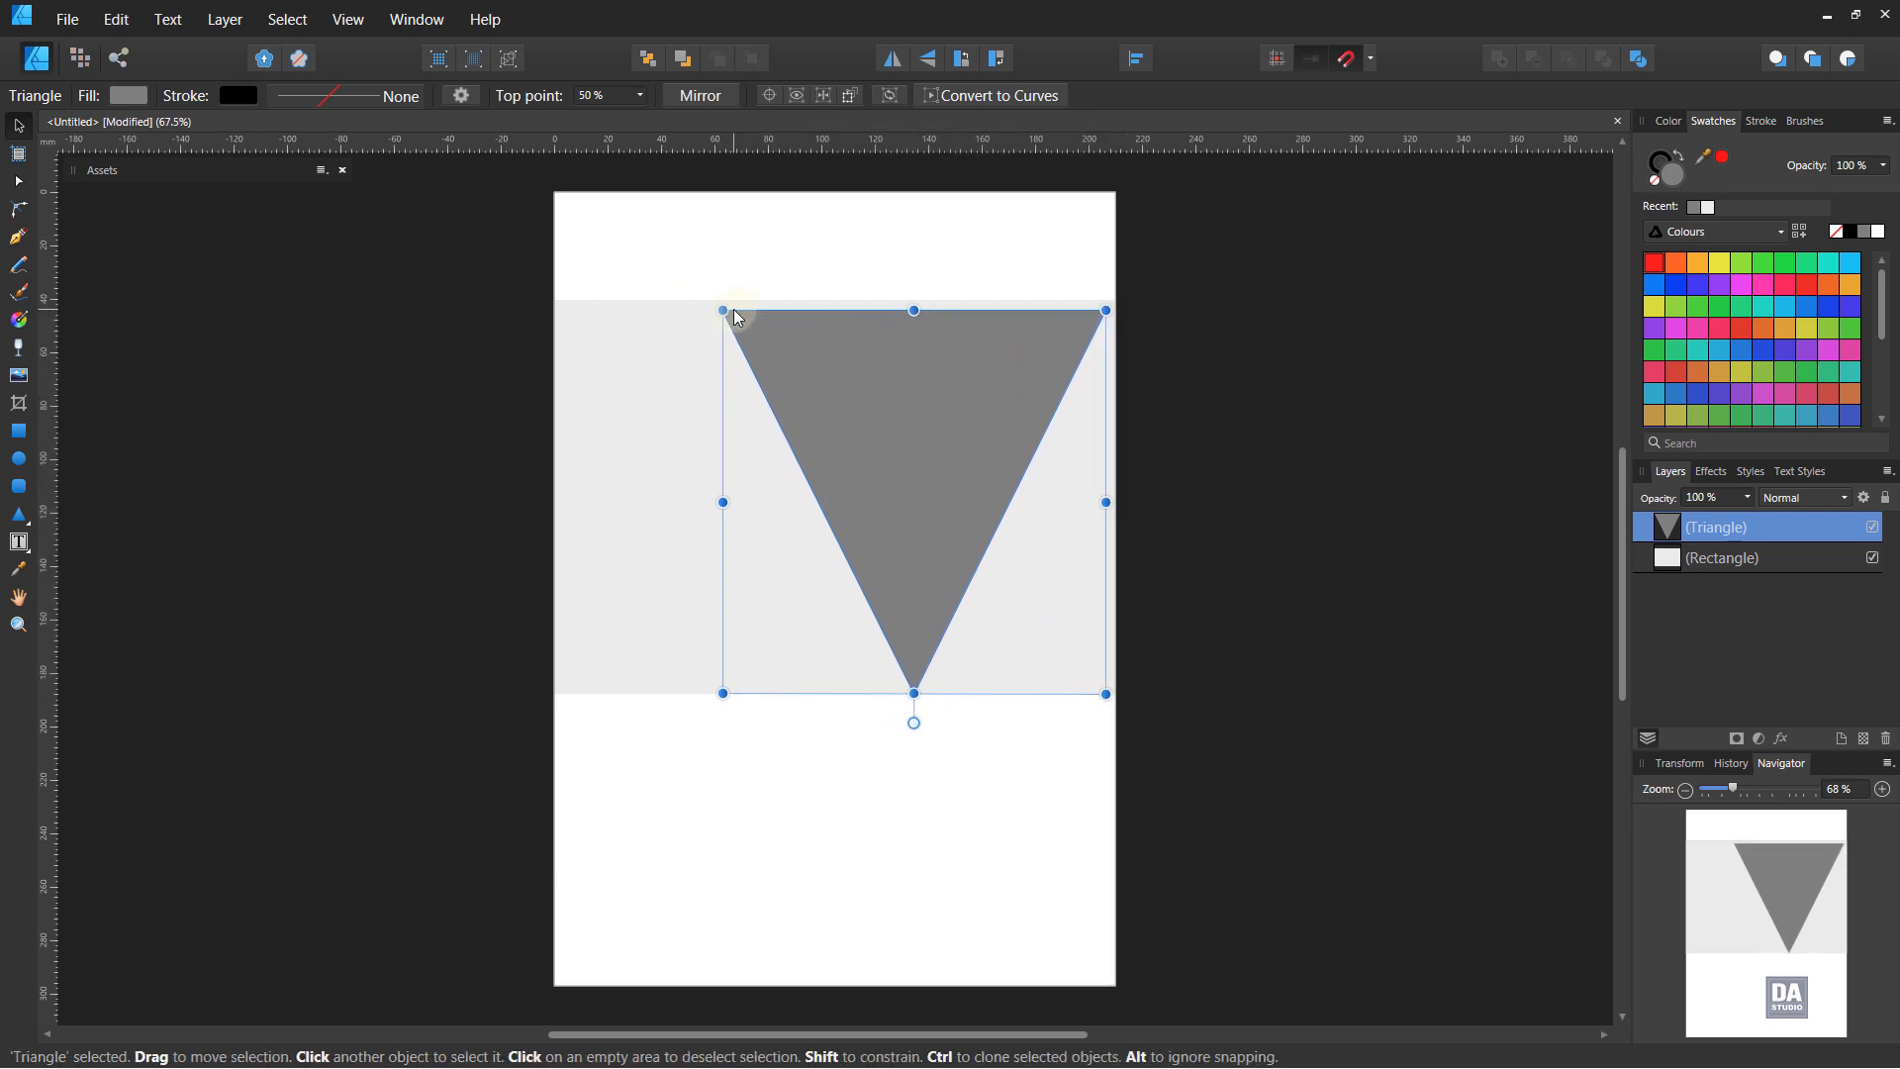
Resize and move the grey triangle so it spans the grey band's full height and meets the page's right edge
{"action": "left_click_drag", "start_coordinate": [729, 311], "coordinate": [688, 279]}
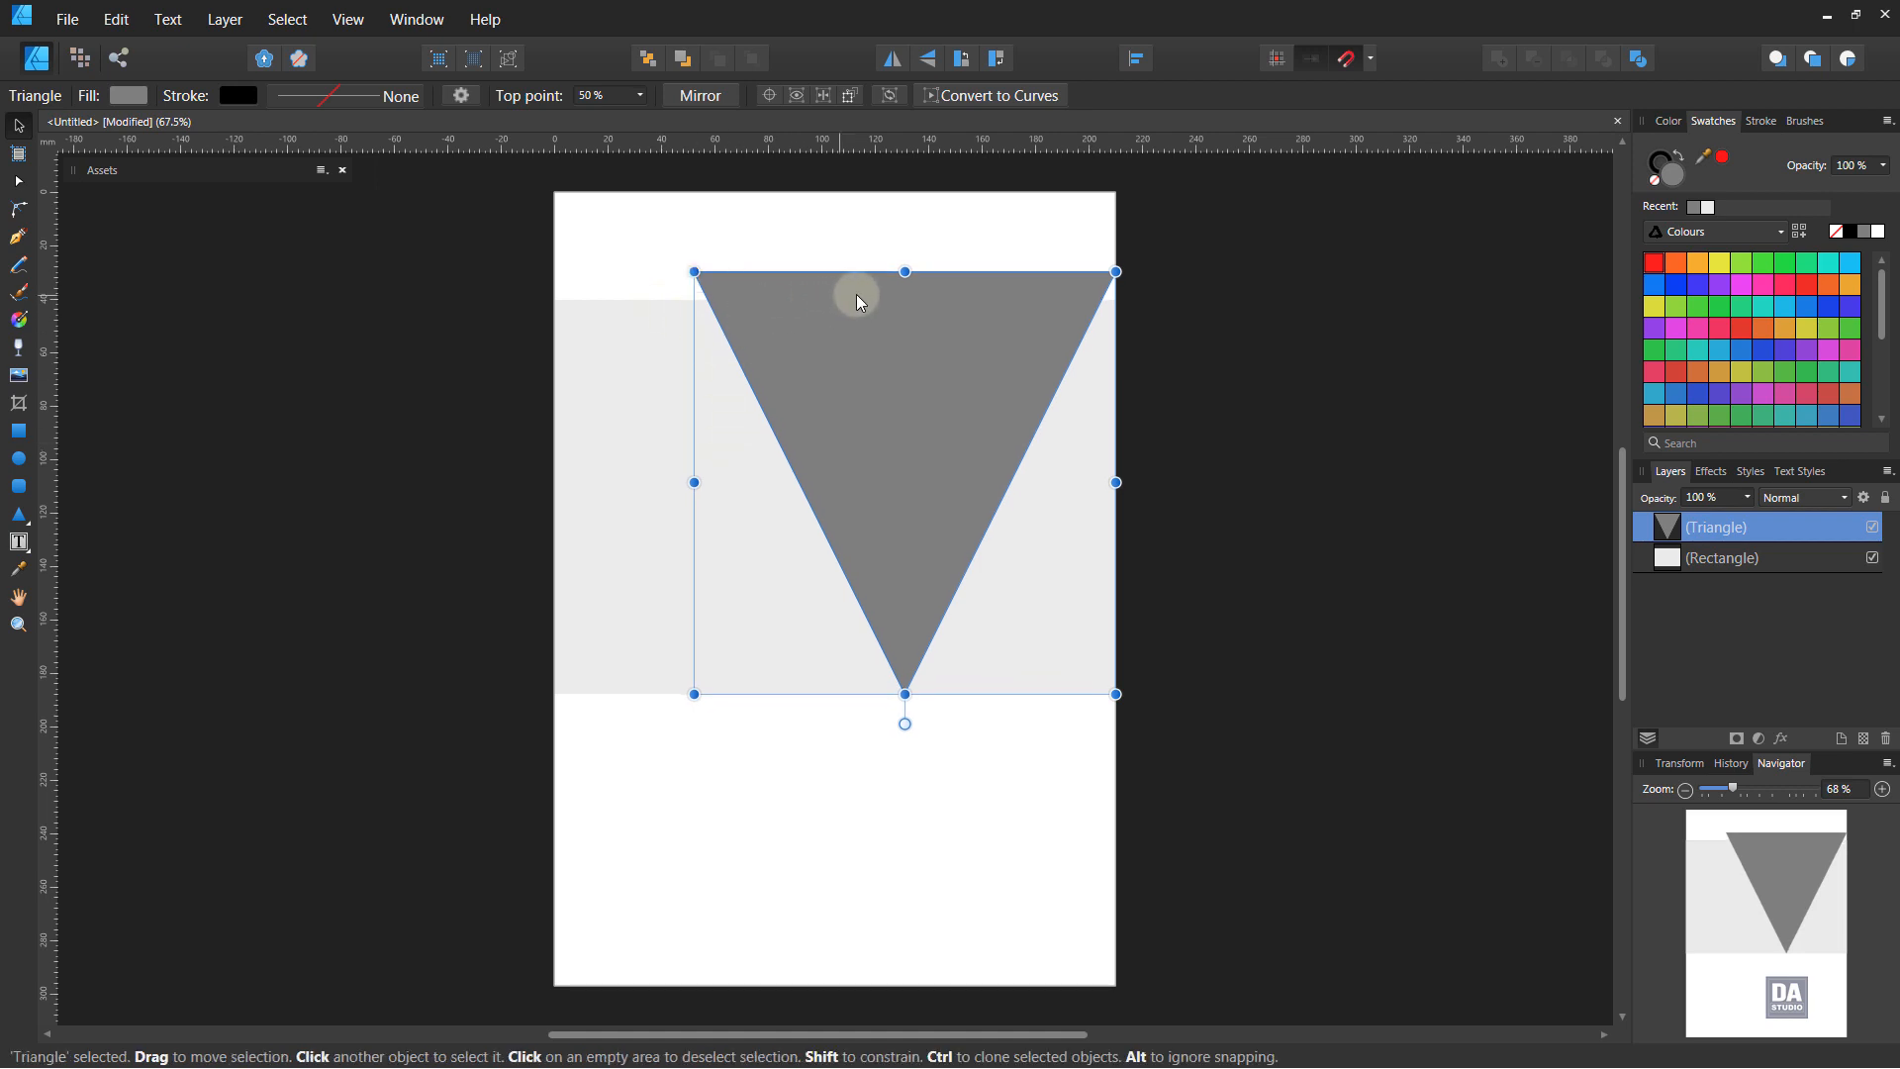
{"action": "left_click_drag", "start_coordinate": [903, 277], "coordinate": [904, 299]}
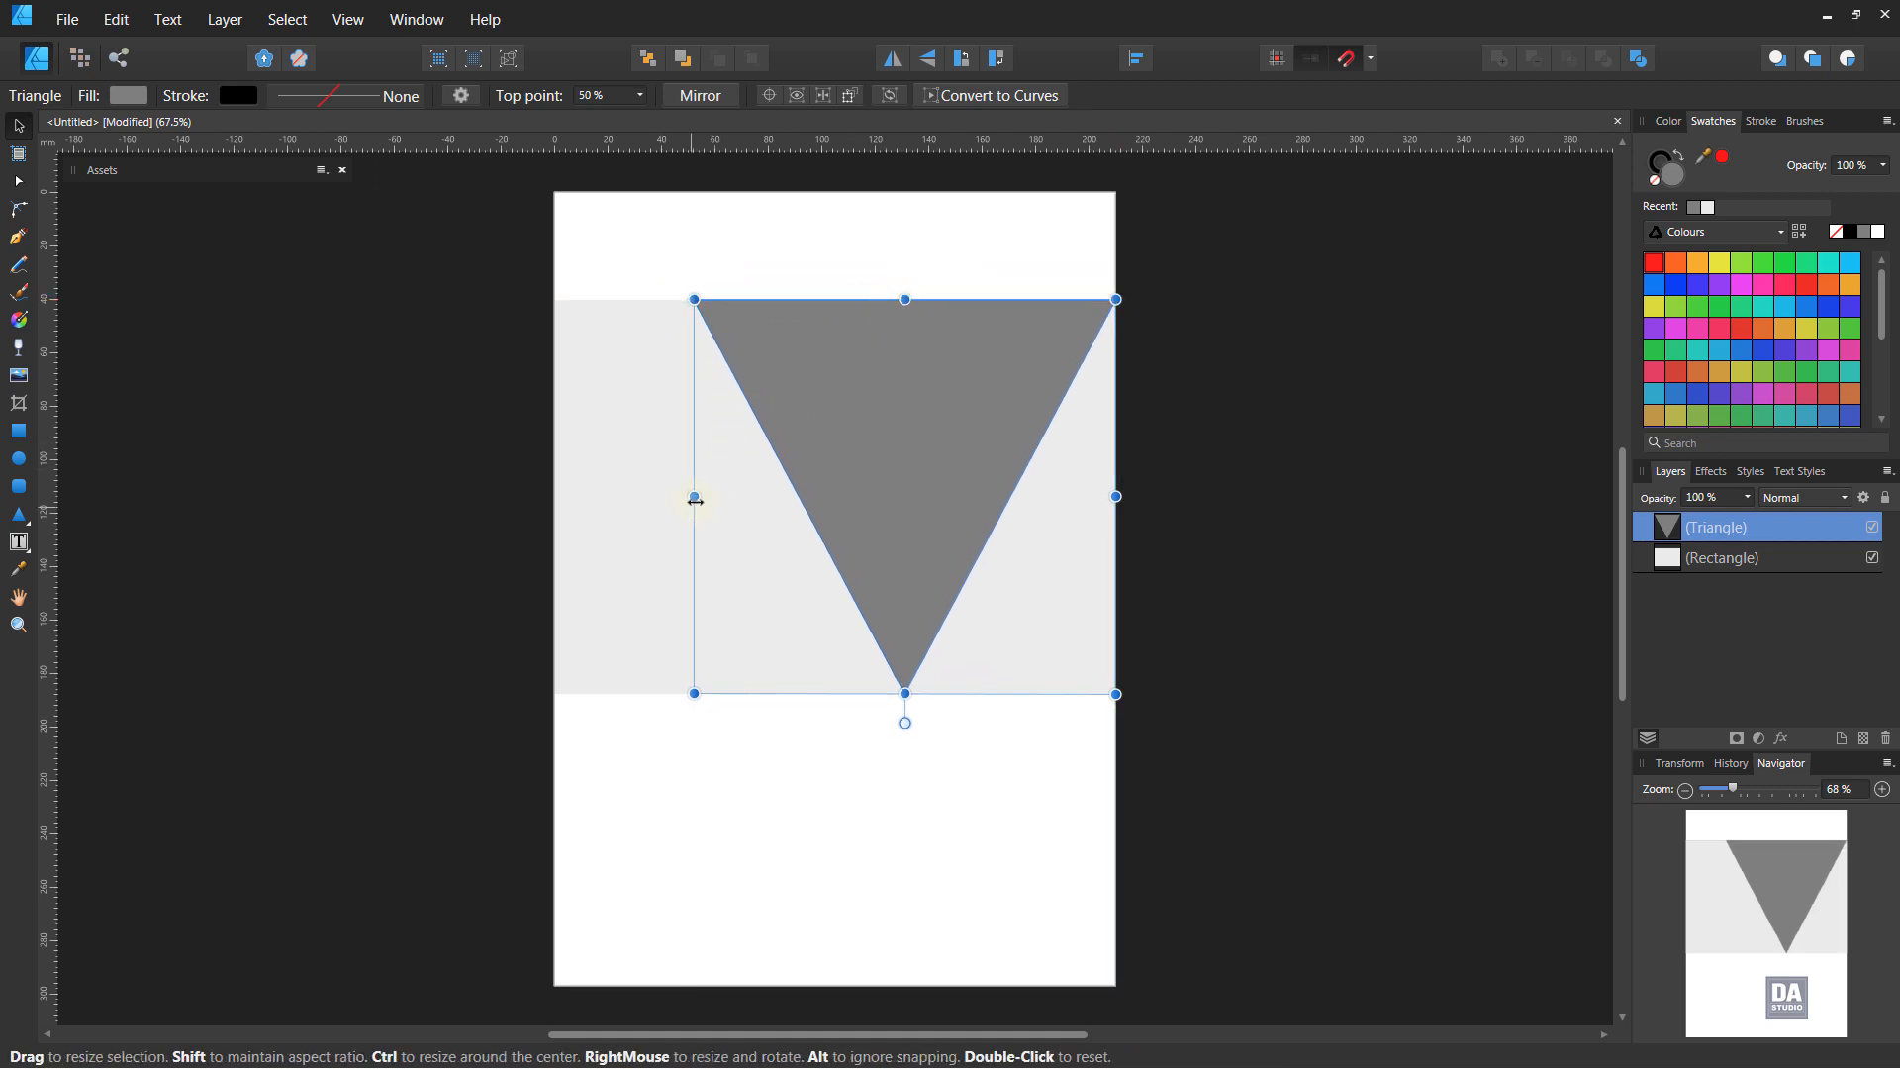
{"action": "left_click_drag", "start_coordinate": [693, 496], "coordinate": [670, 496]}
{"action": "left_click_drag", "start_coordinate": [923, 477], "coordinate": [900, 483]}
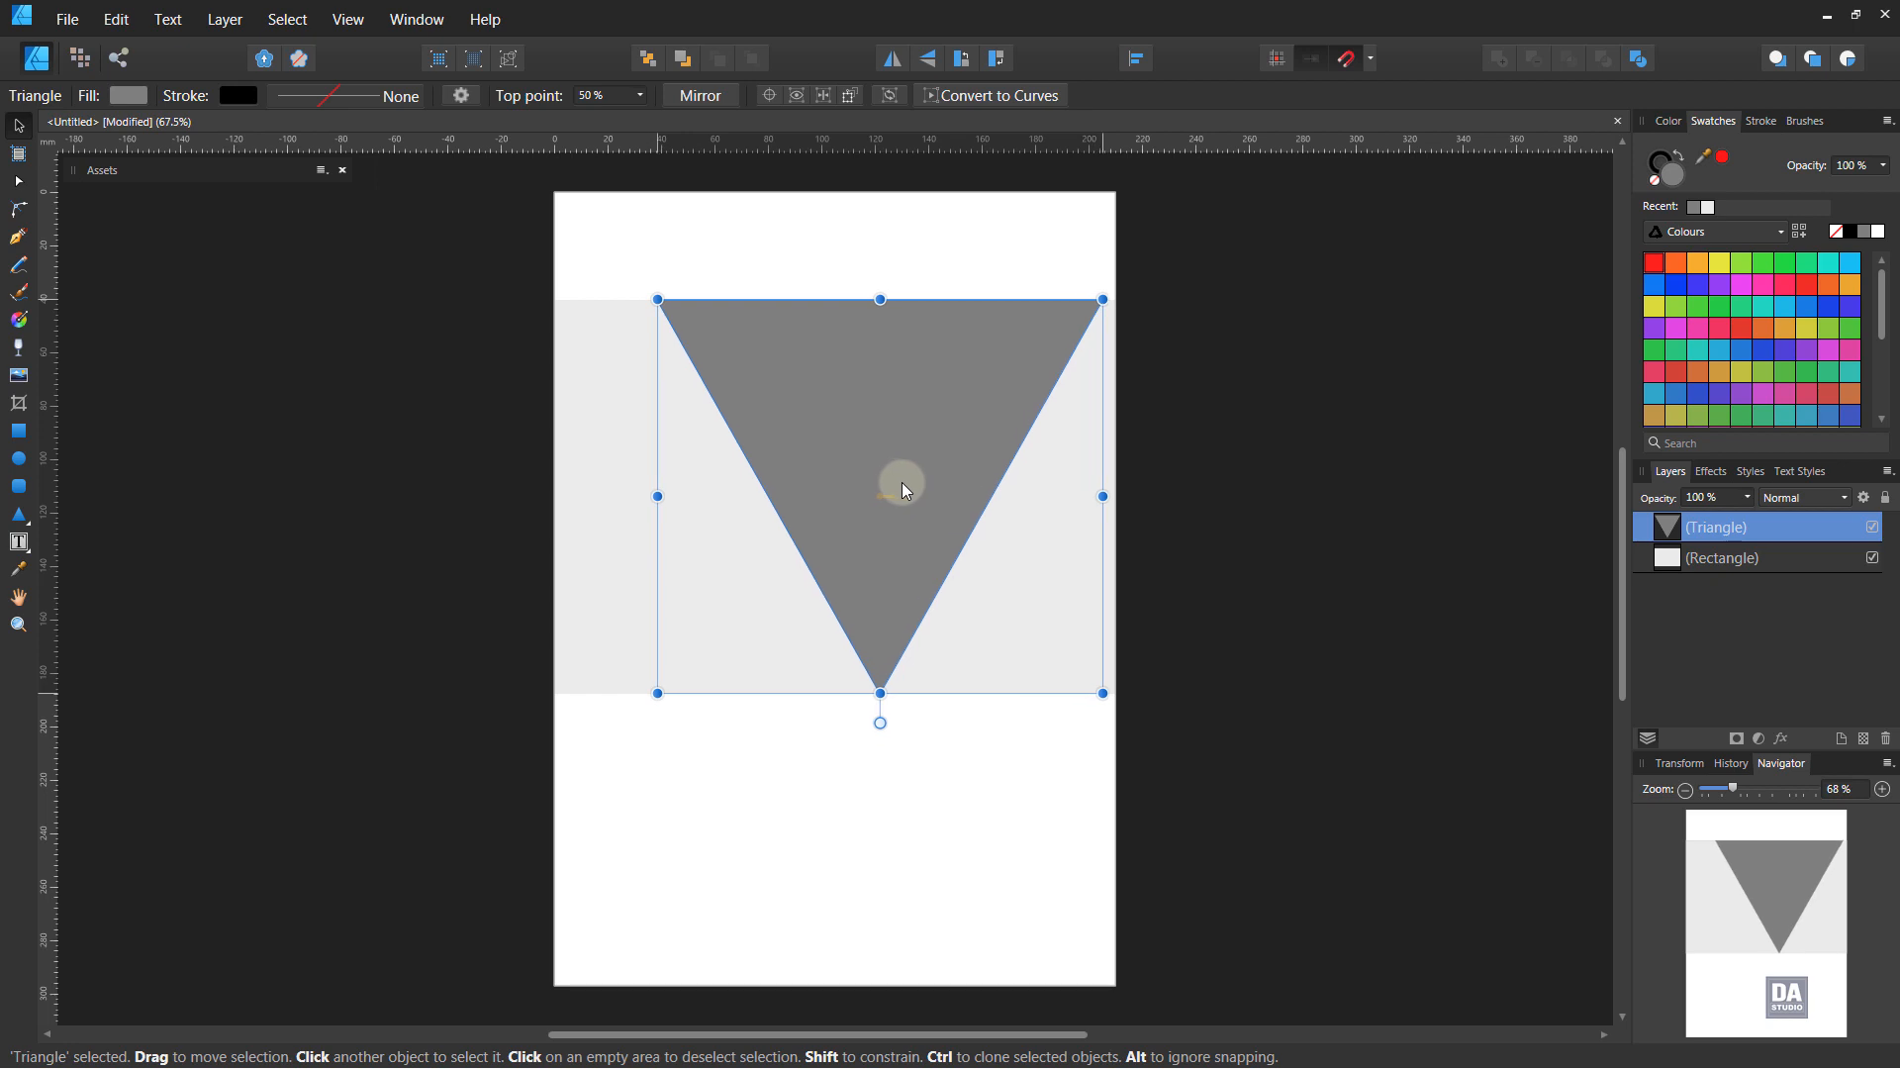
{"action": "left_click_drag", "start_coordinate": [1104, 299], "coordinate": [1116, 289]}
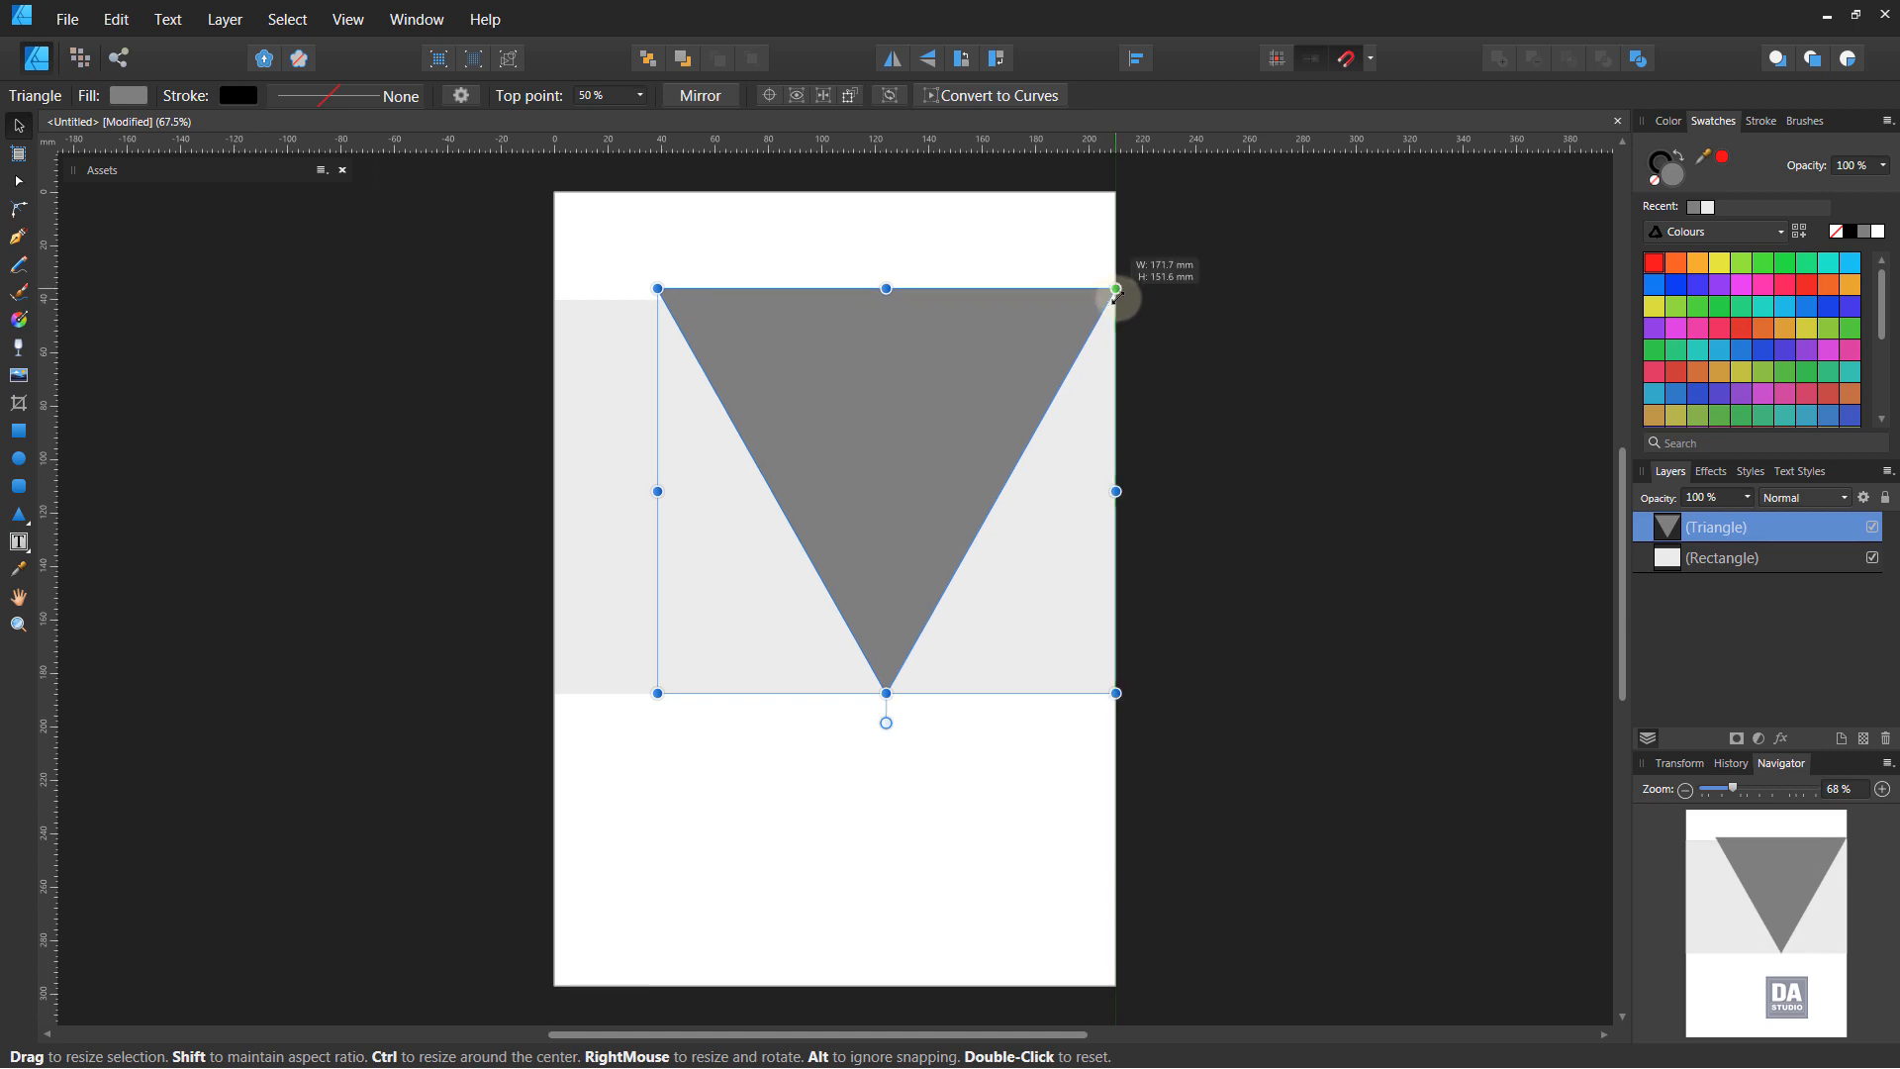
{"action": "left_click_drag", "start_coordinate": [886, 289], "coordinate": [887, 302]}
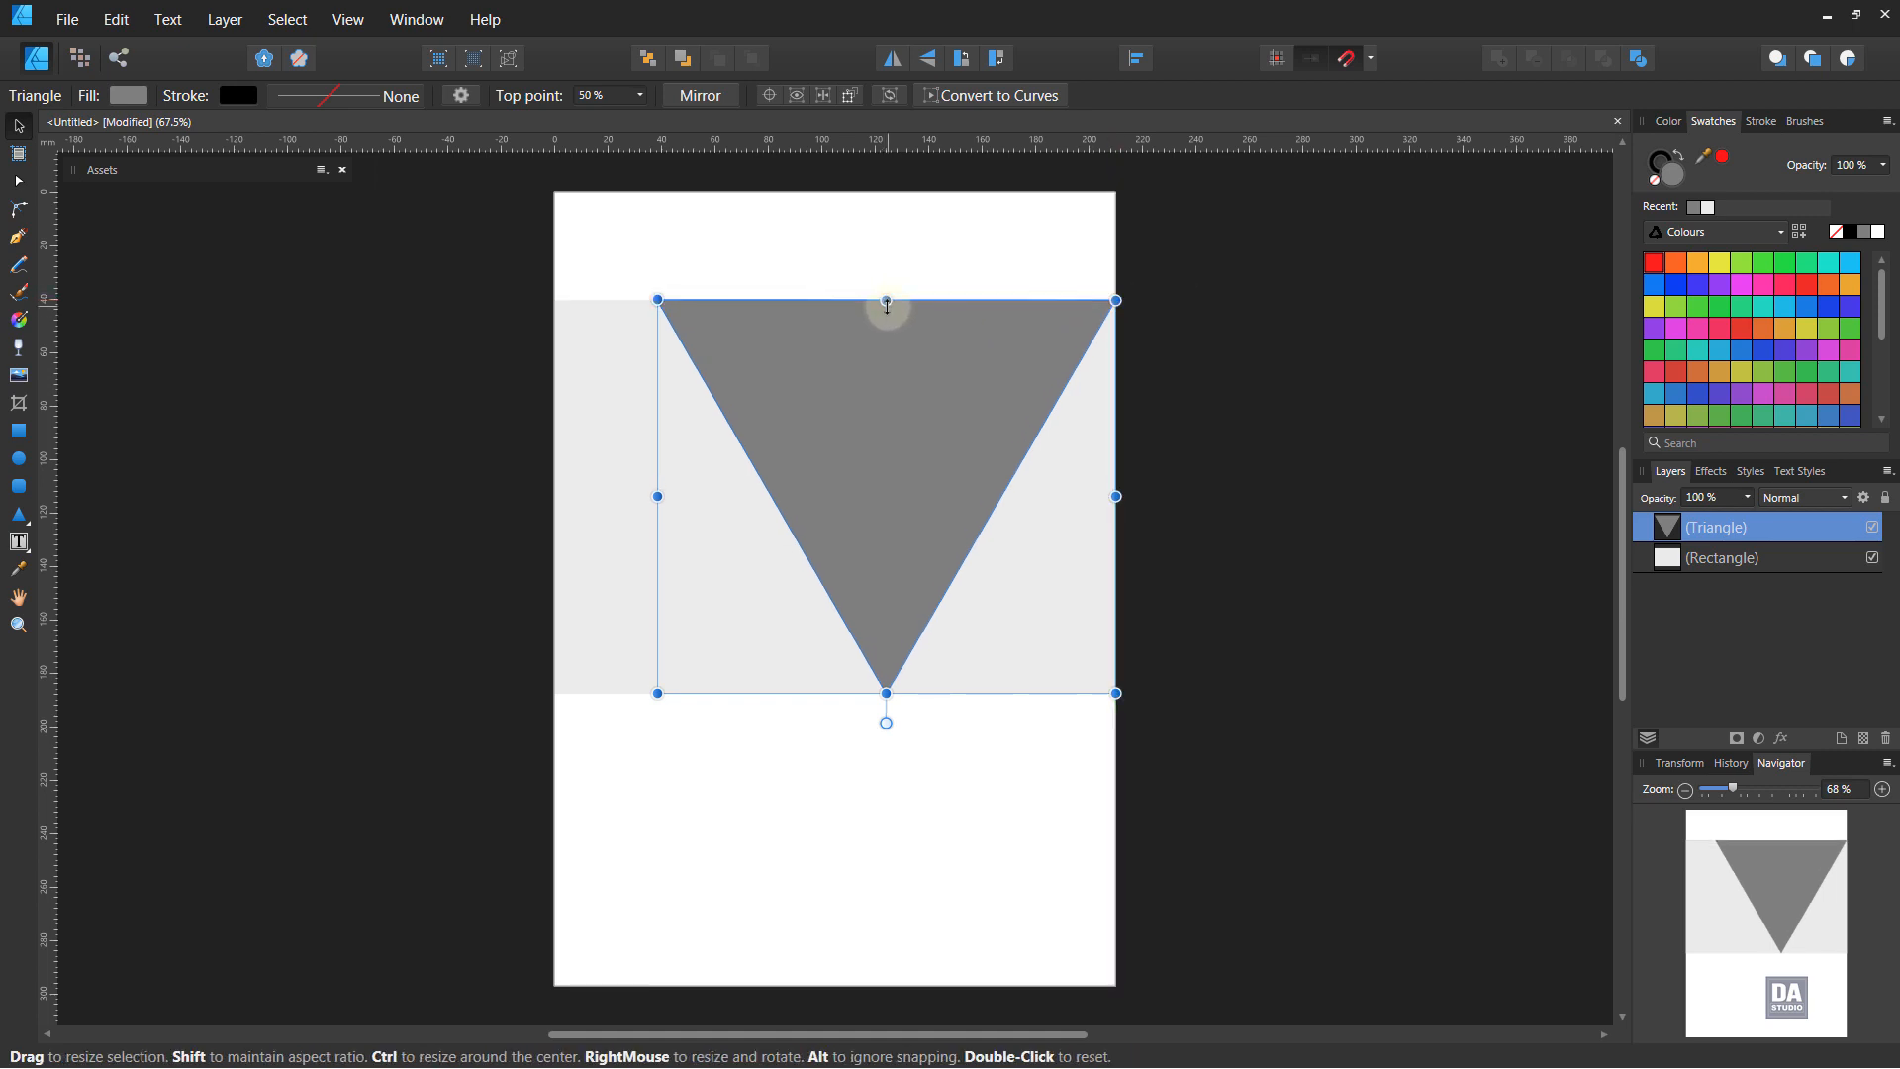
{"action": "left_click_drag", "start_coordinate": [923, 418], "coordinate": [928, 418]}
{"action": "left_click_drag", "start_coordinate": [644, 499], "coordinate": [644, 489]}
{"action": "left_click", "coordinate": [888, 762]}
{"action": "left_click", "coordinate": [894, 502]}
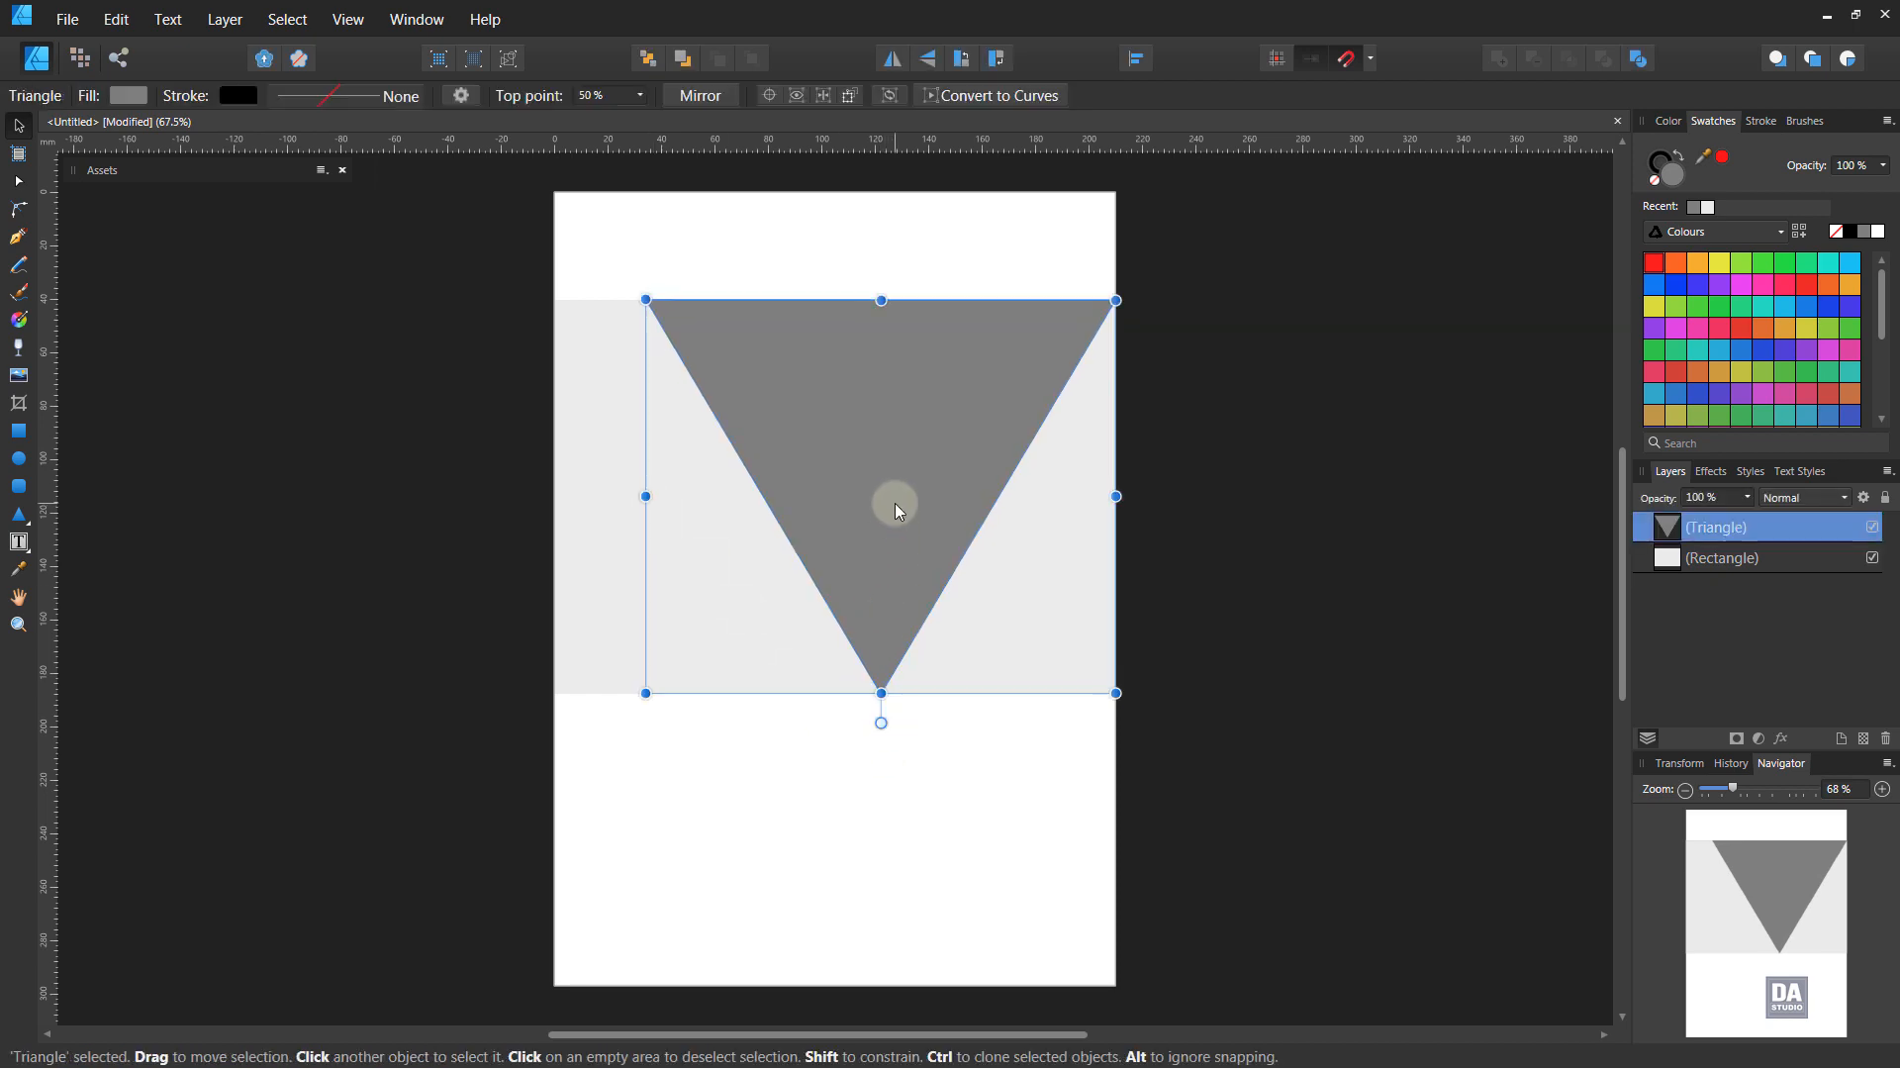
Apply a white stroke to the triangle
{"action": "scroll", "coordinate": [803, 407], "scroll_direction": "up", "scroll_amount": 2}
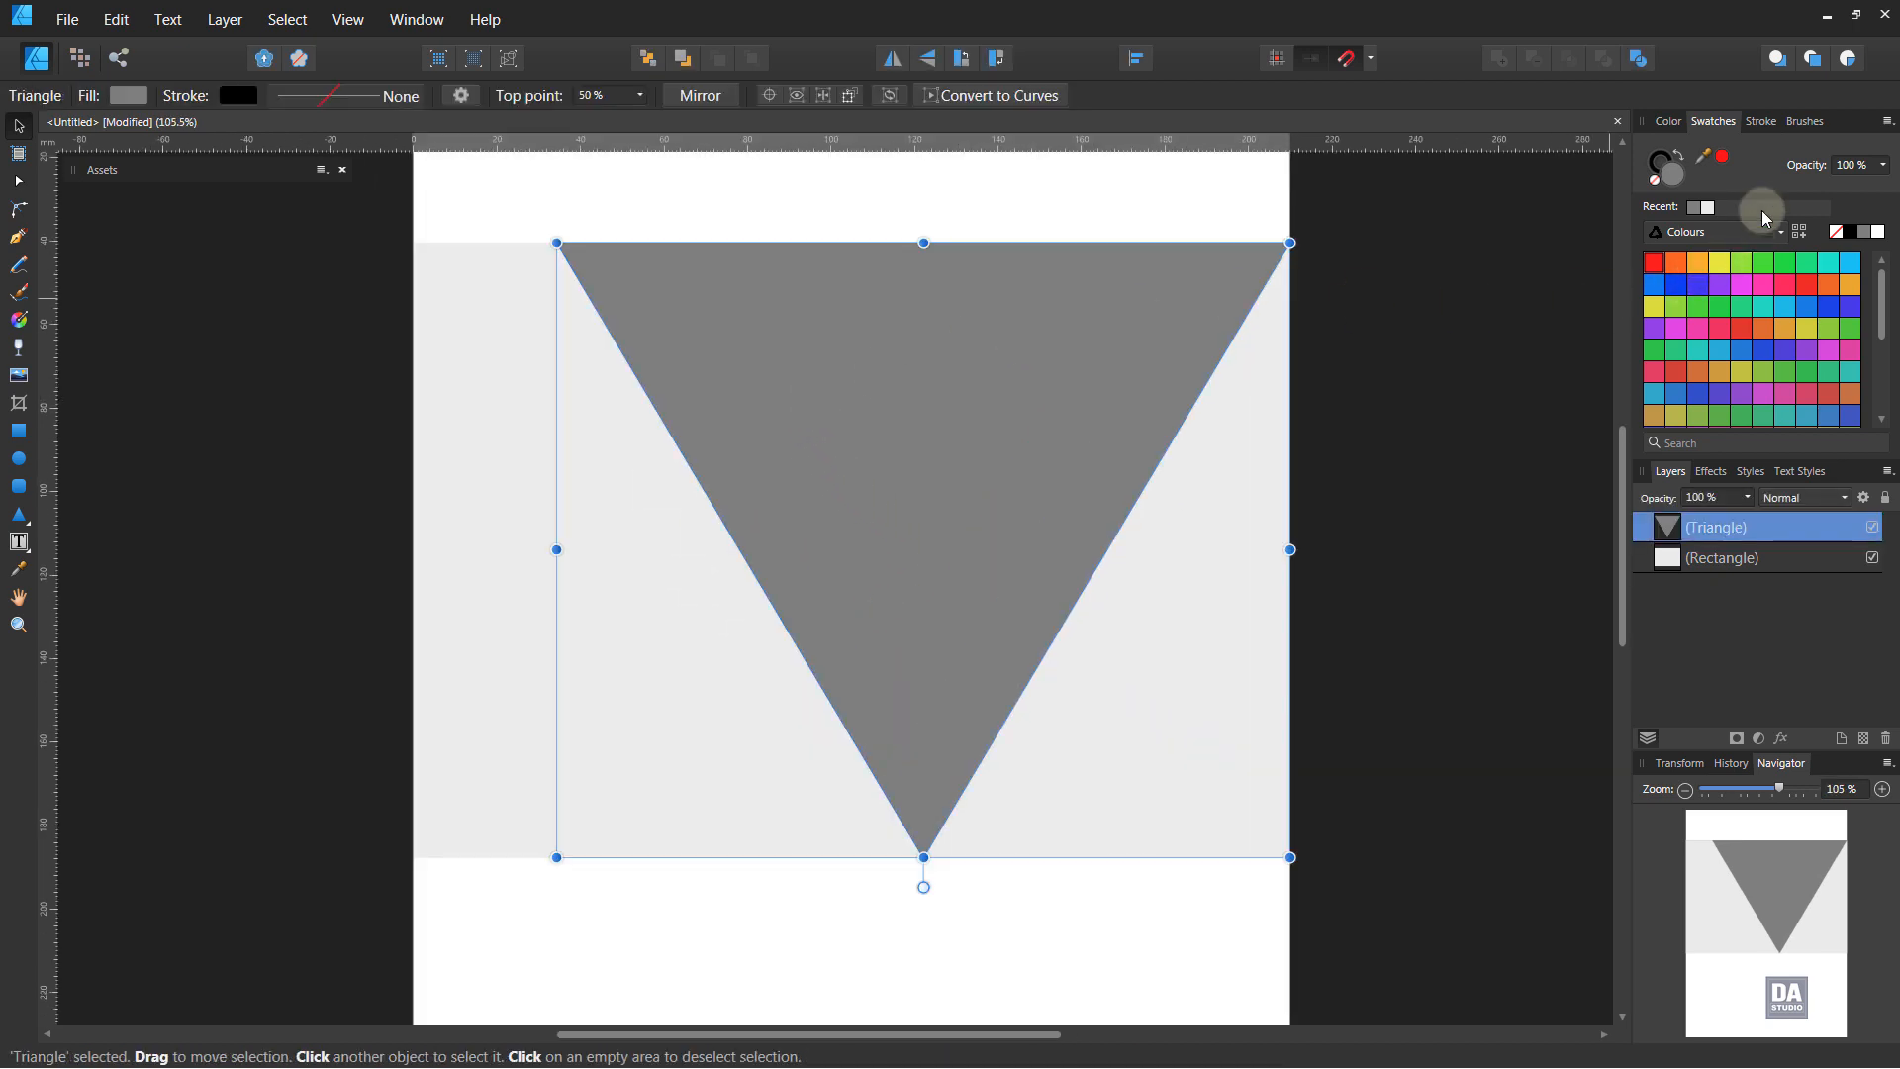
{"action": "left_click", "coordinate": [1659, 160]}
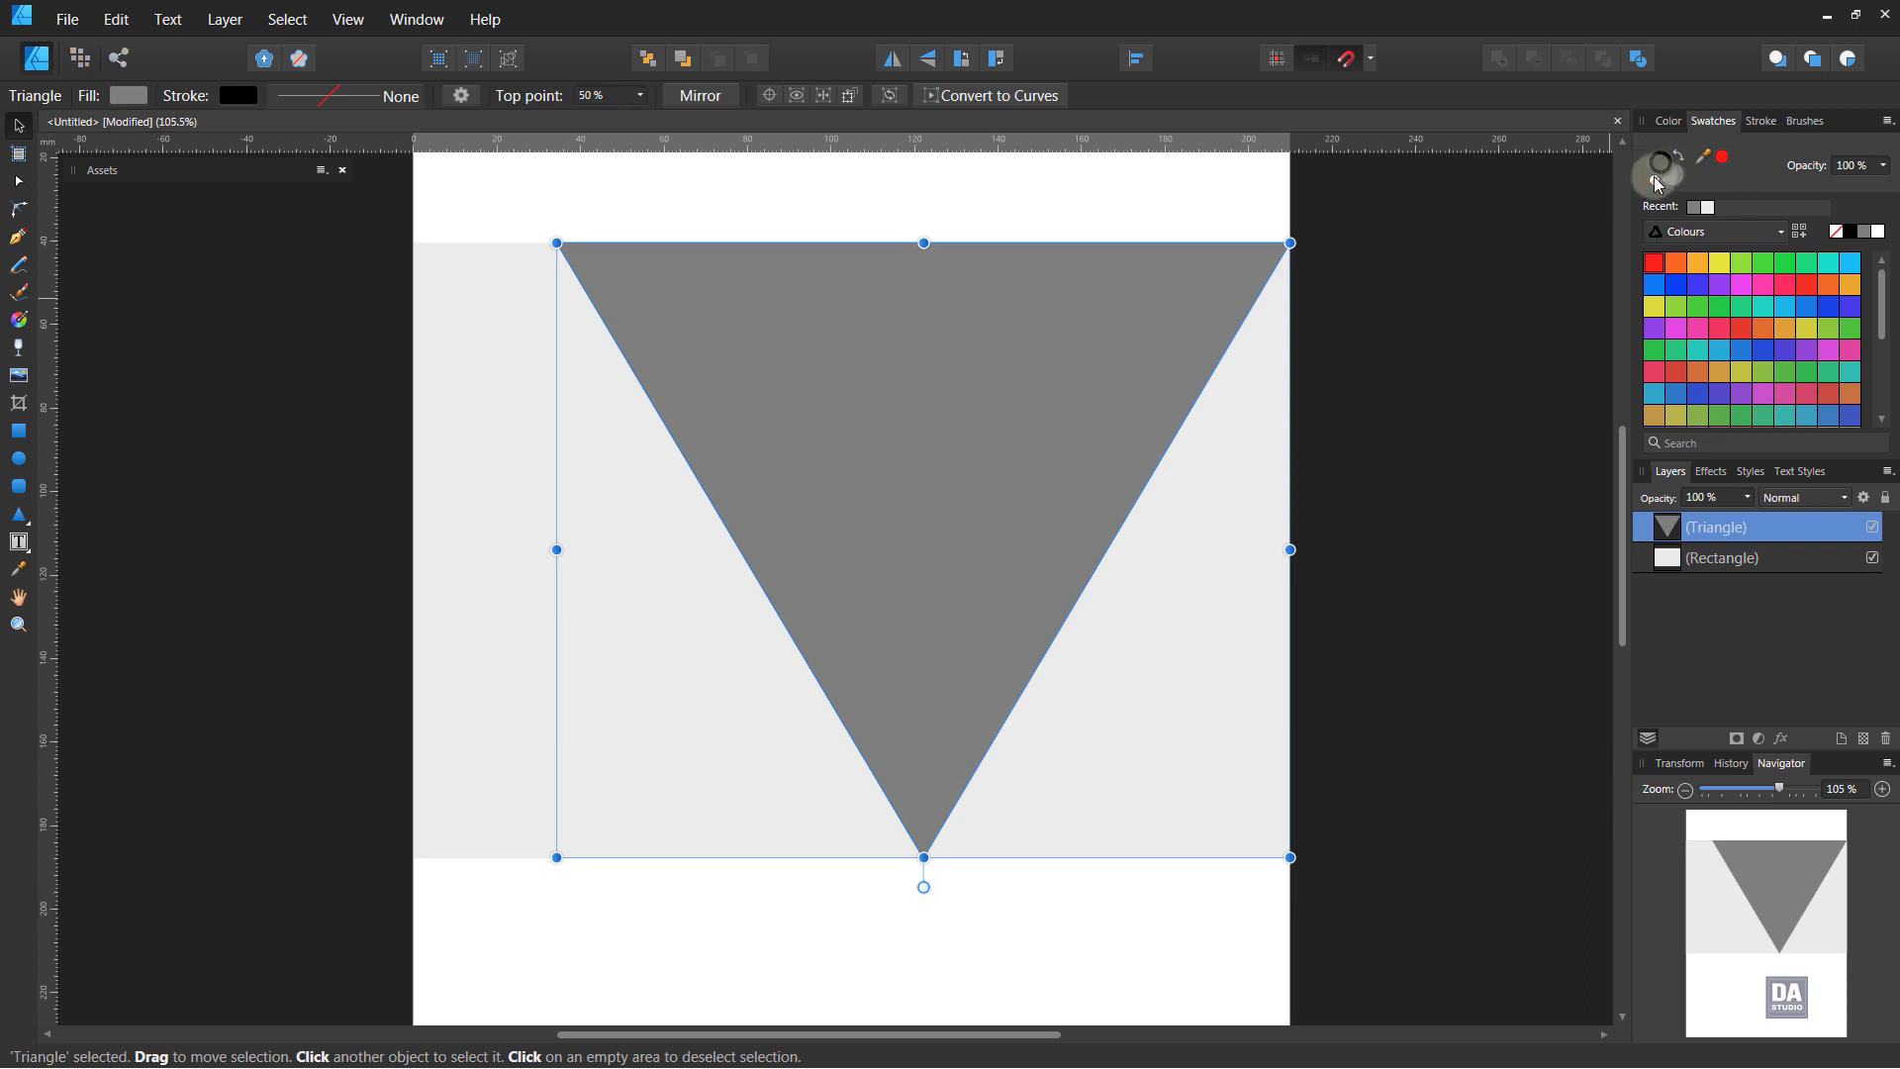
{"action": "left_click", "coordinate": [1881, 235]}
Set the triangle's stroke width to 11 pt and align the stroke to the inside
{"action": "left_click", "coordinate": [1761, 121]}
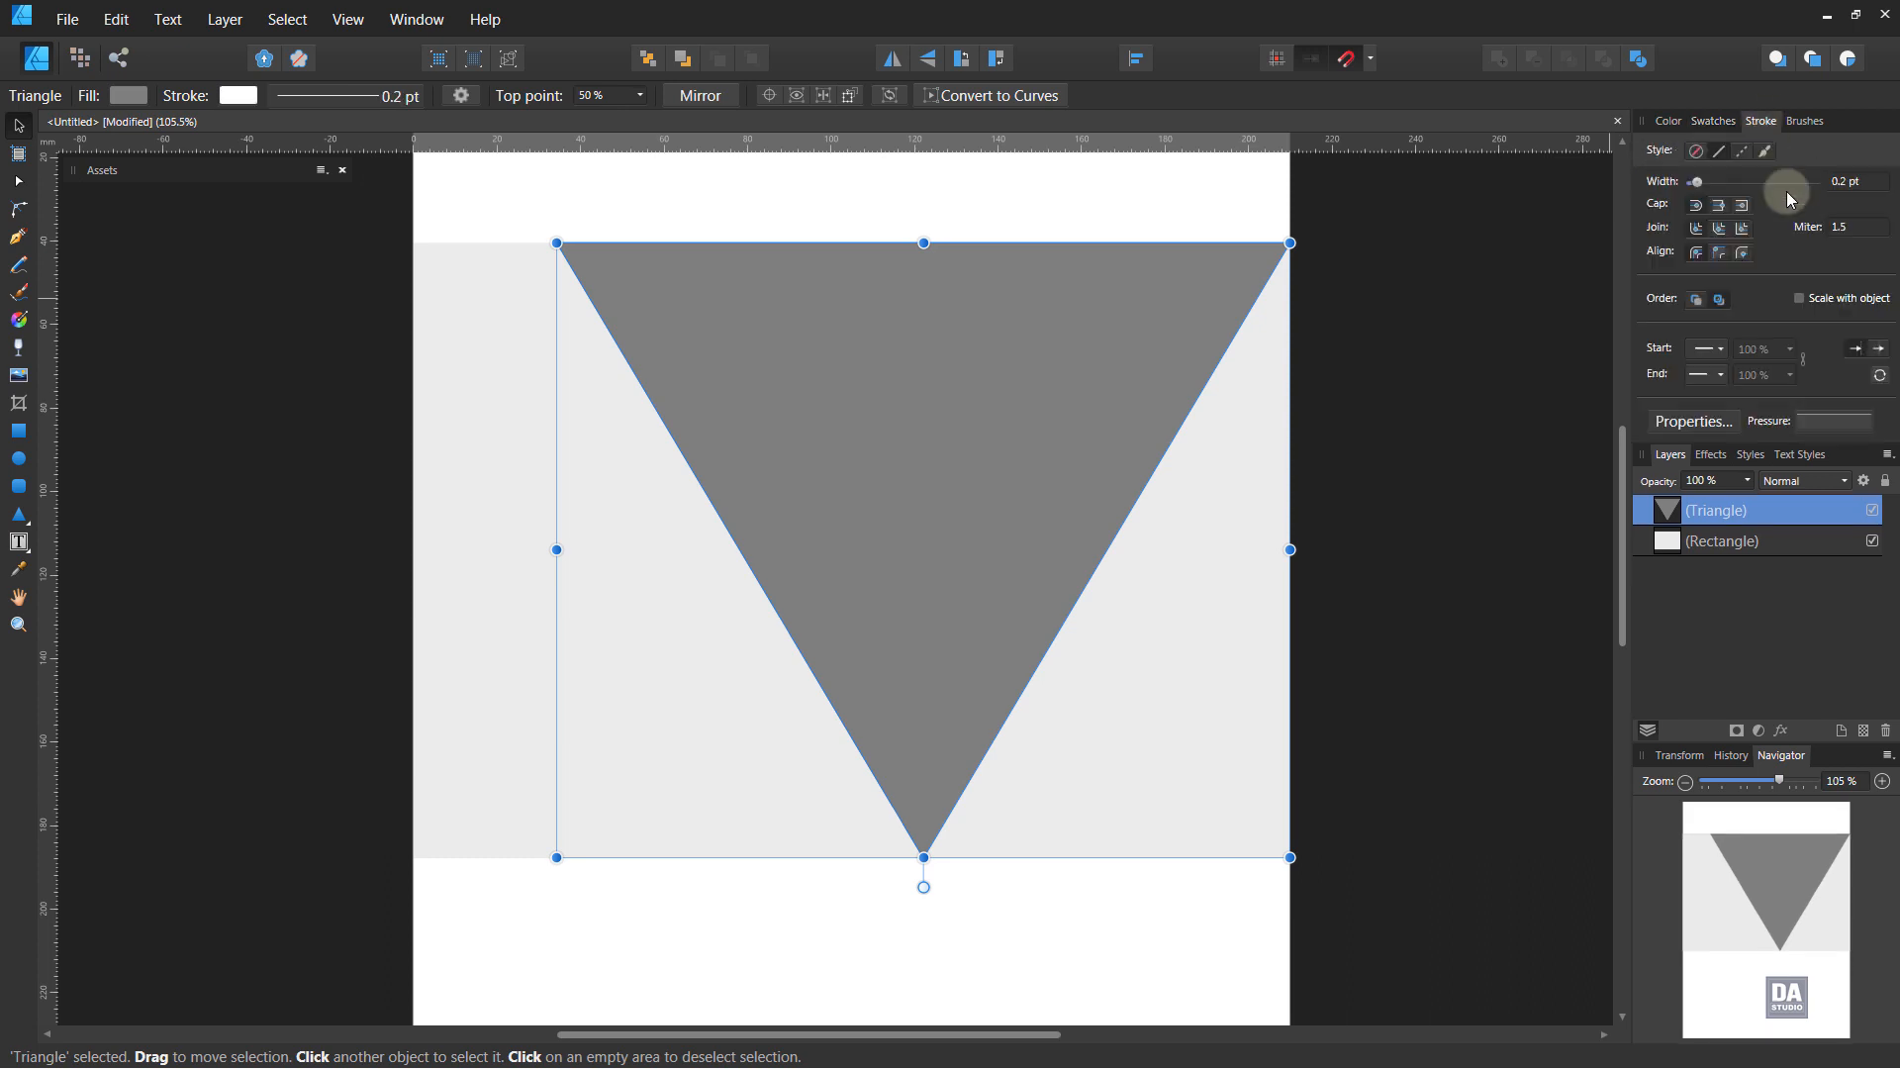
{"action": "scroll", "coordinate": [1864, 183], "scroll_direction": "up", "scroll_amount": 6}
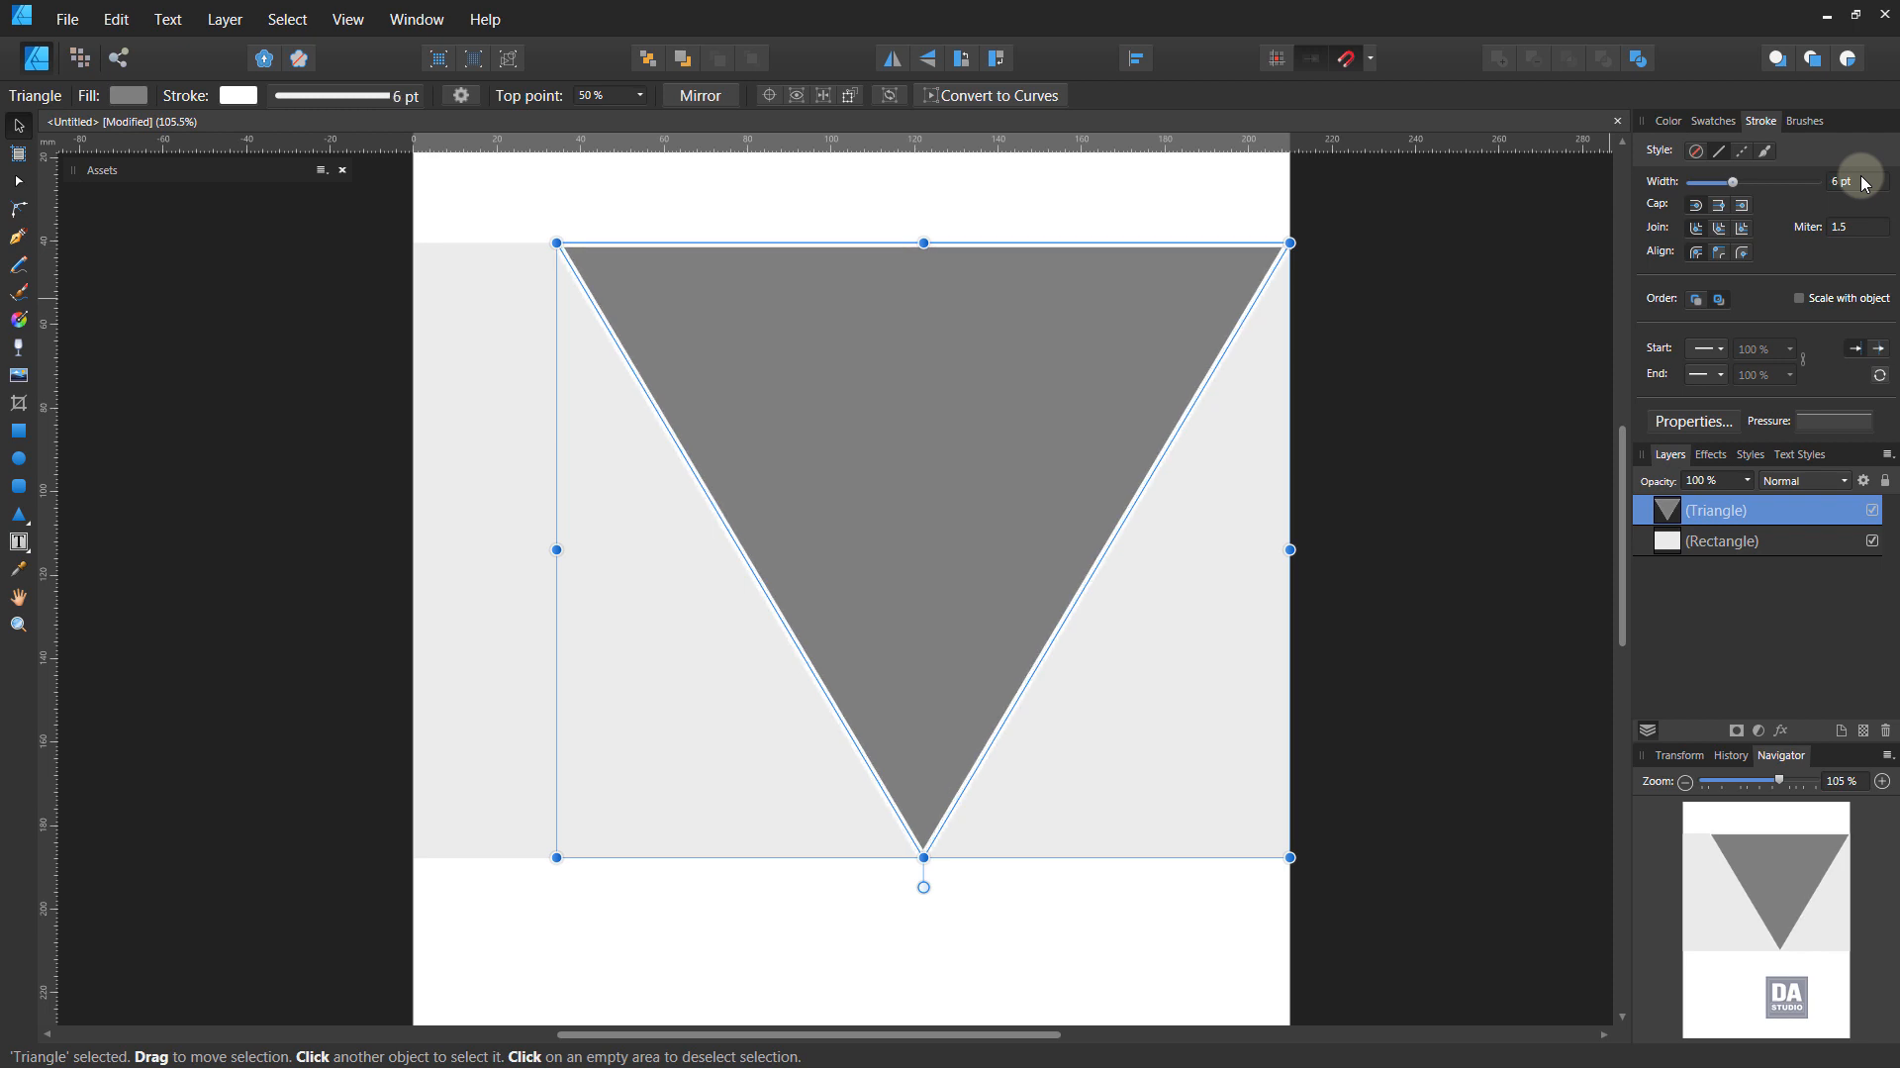
{"action": "scroll", "coordinate": [1865, 183], "scroll_direction": "up", "scroll_amount": 2}
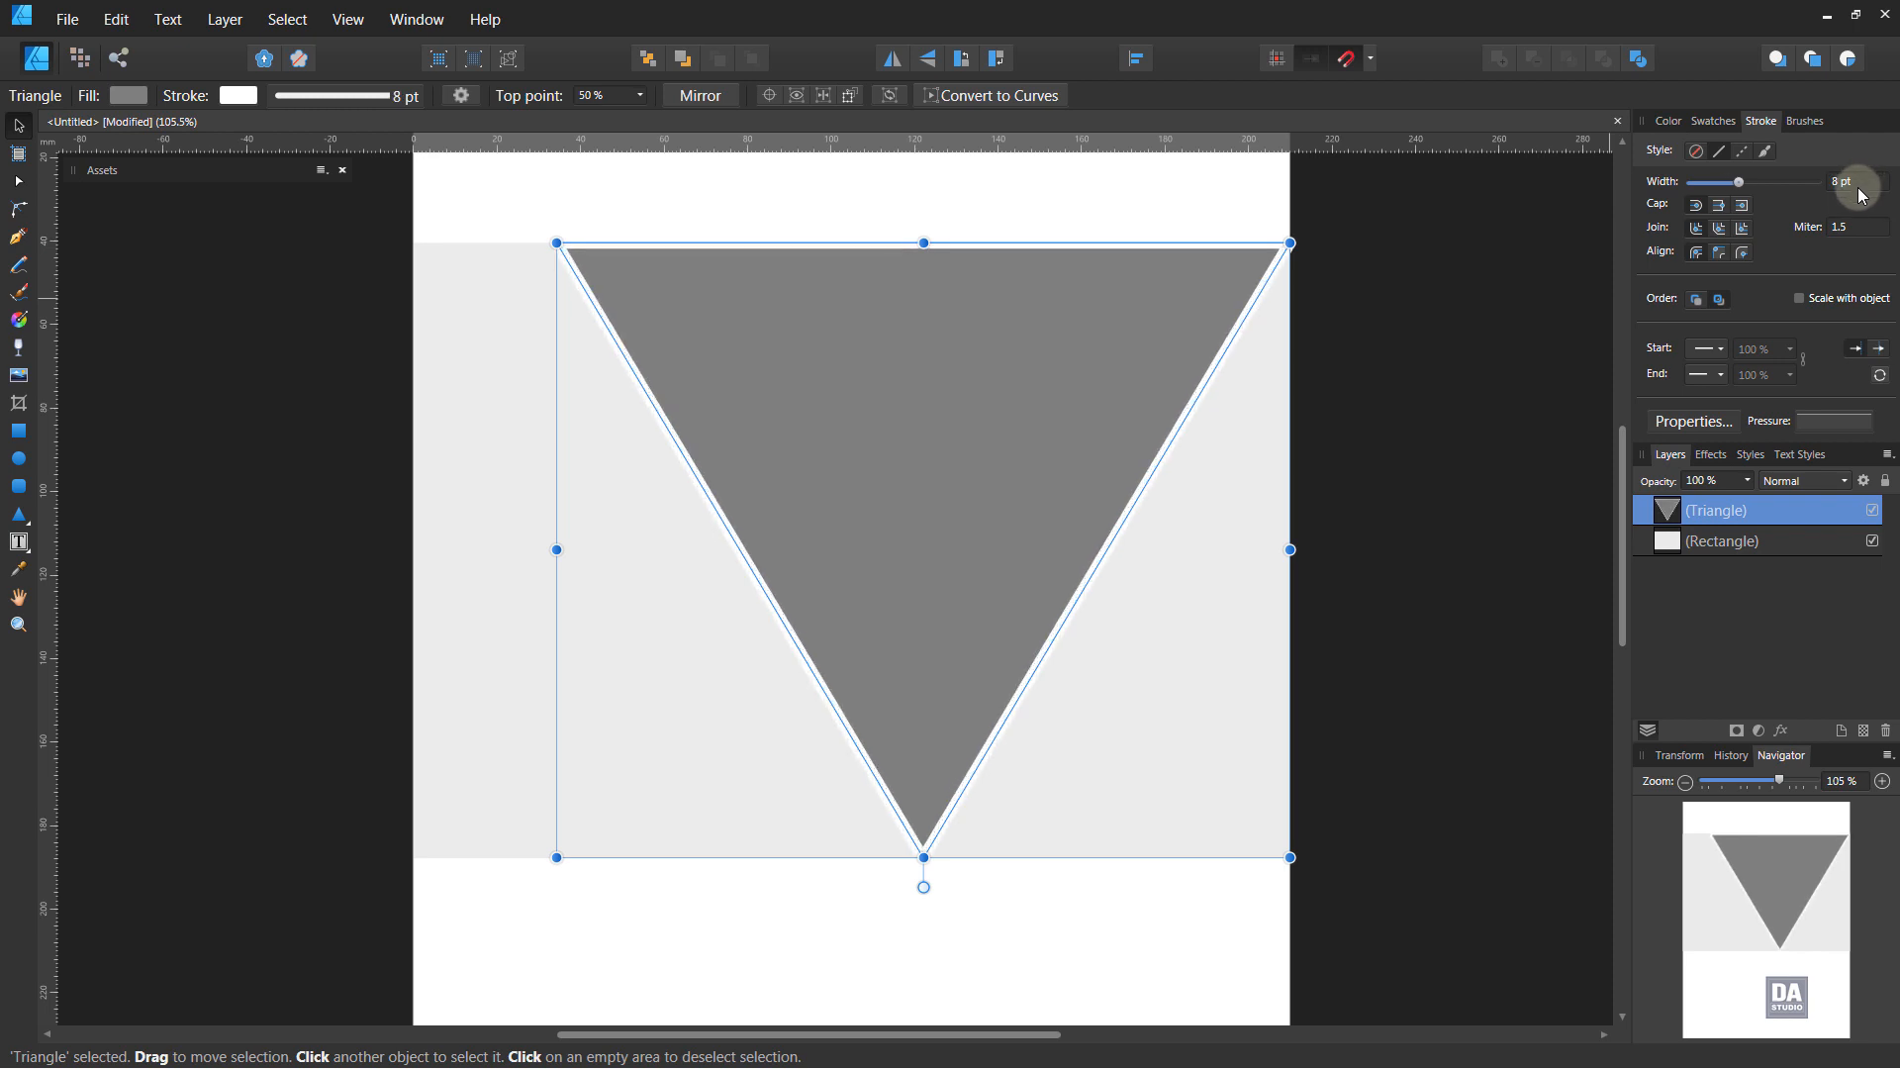
{"action": "scroll", "coordinate": [1864, 195], "scroll_direction": "up", "scroll_amount": 1}
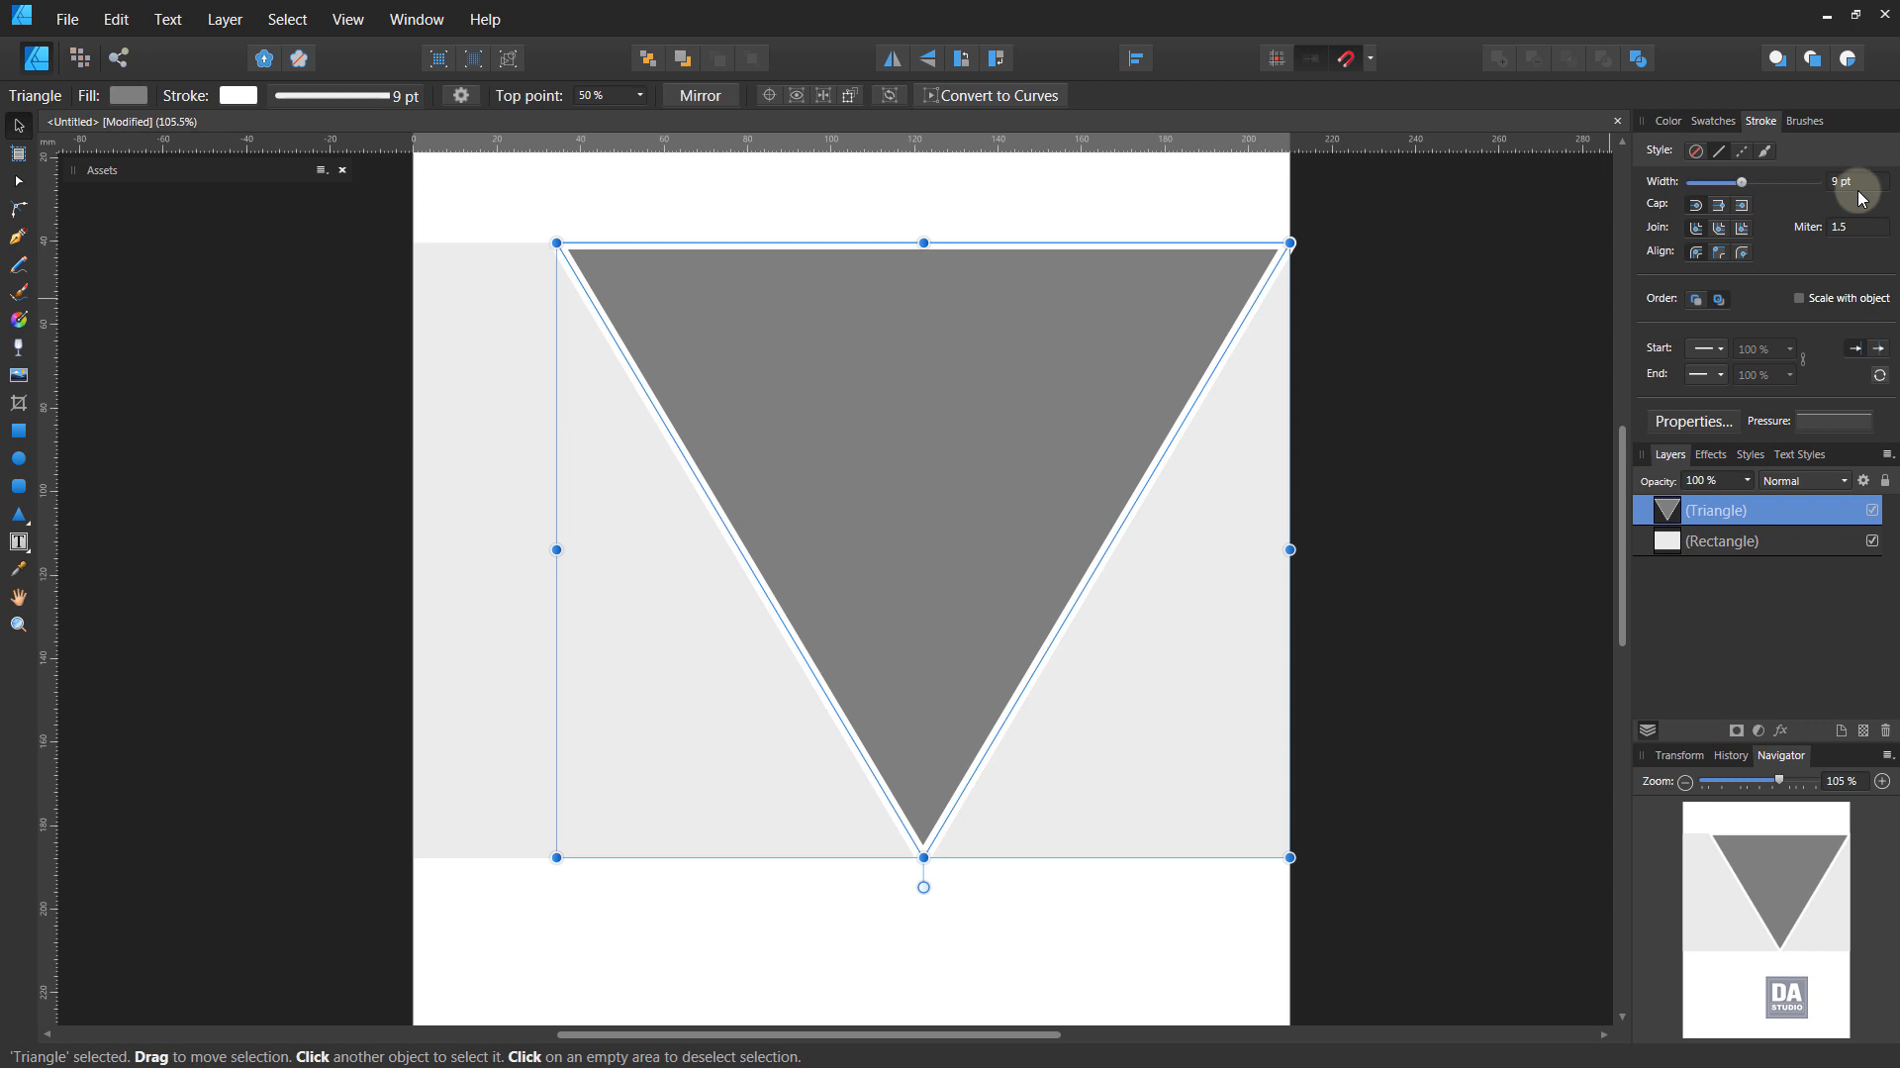
{"action": "scroll", "coordinate": [1863, 197], "scroll_direction": "up", "scroll_amount": 2}
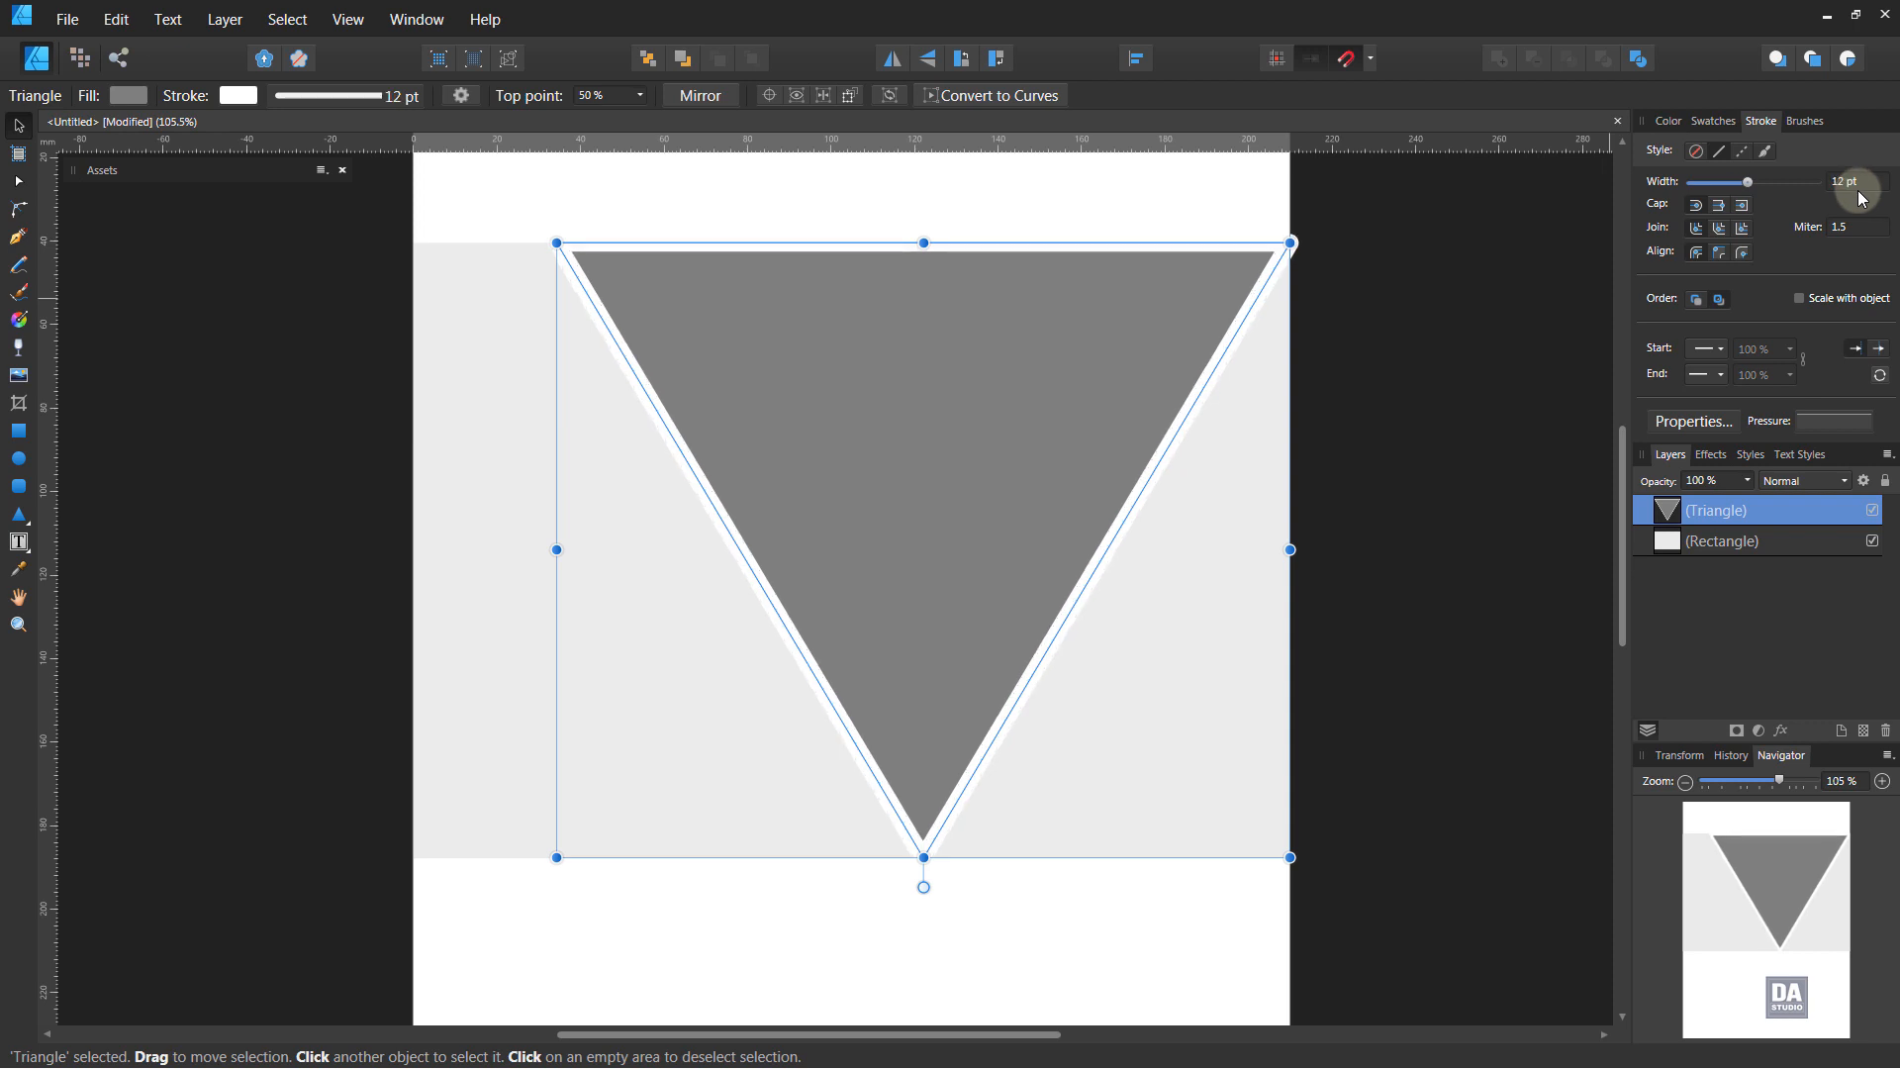
{"action": "left_click", "coordinate": [1718, 255]}
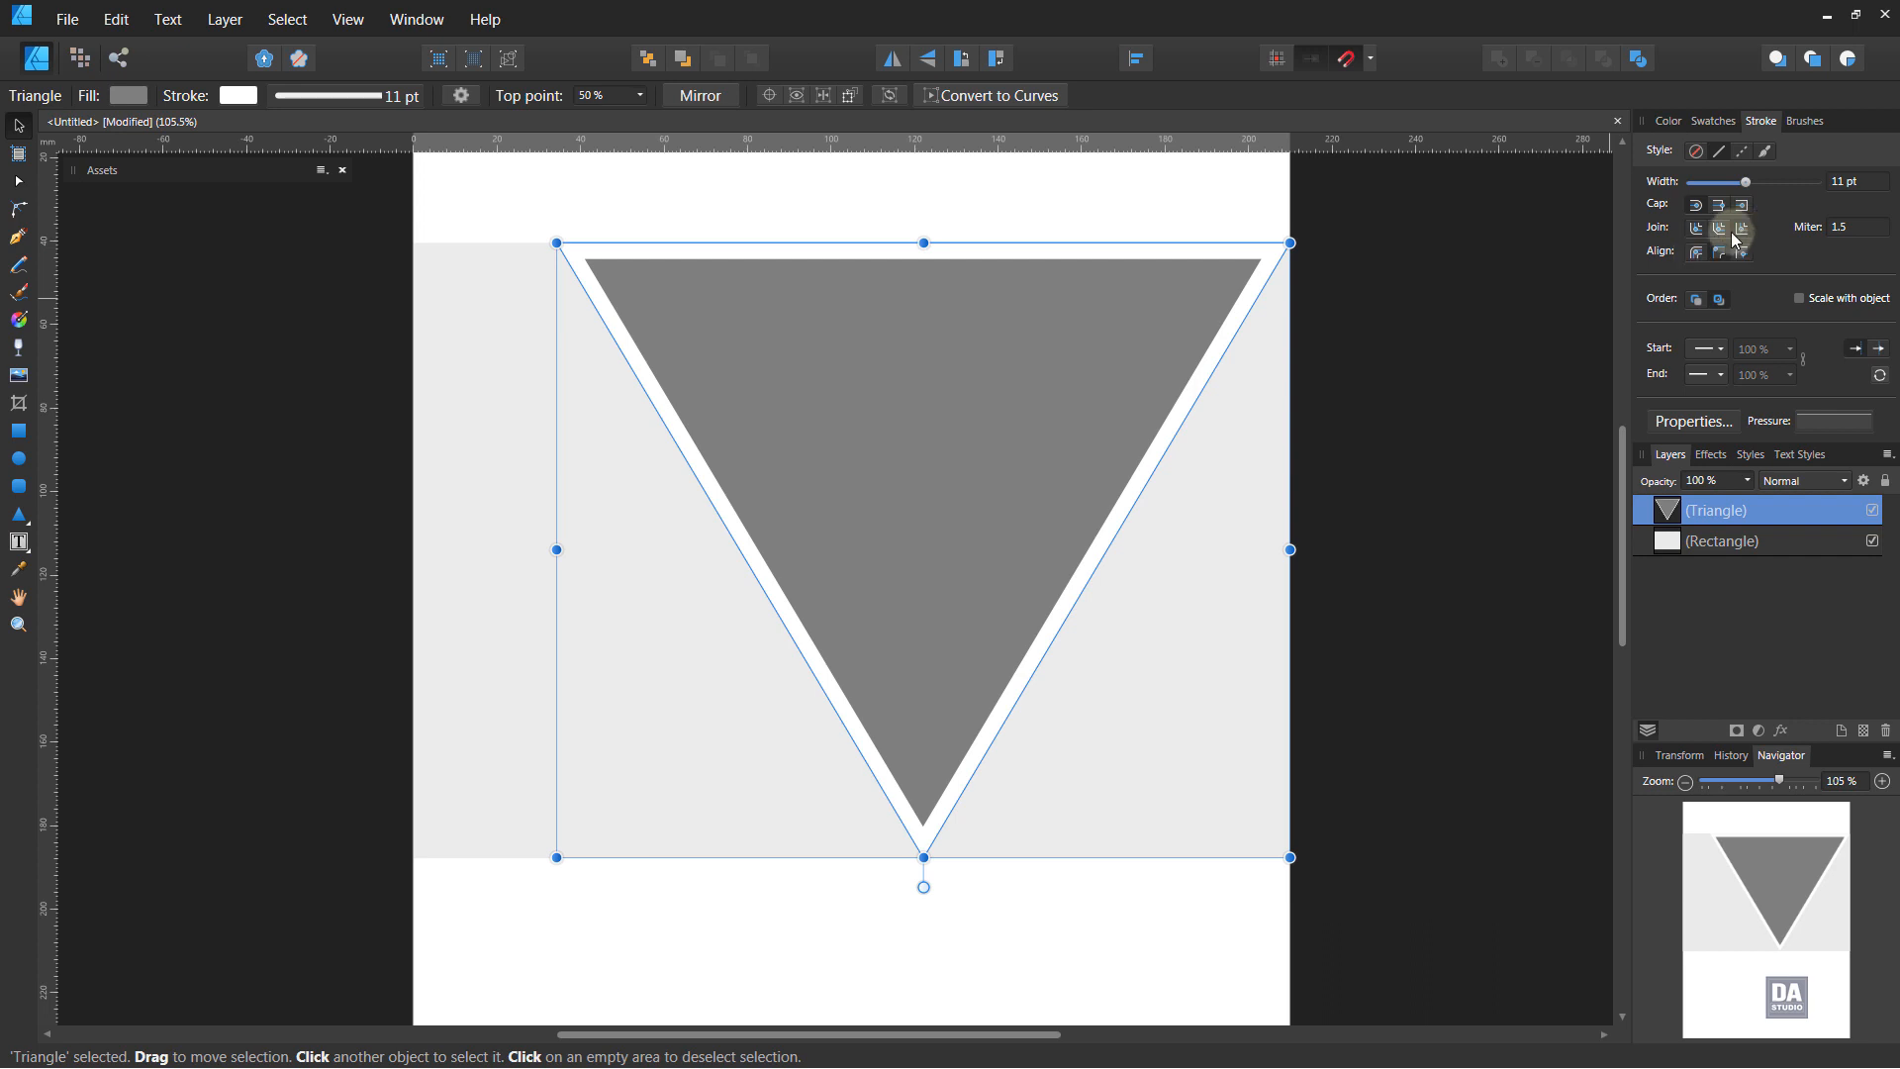
{"action": "left_click", "coordinate": [1492, 305]}
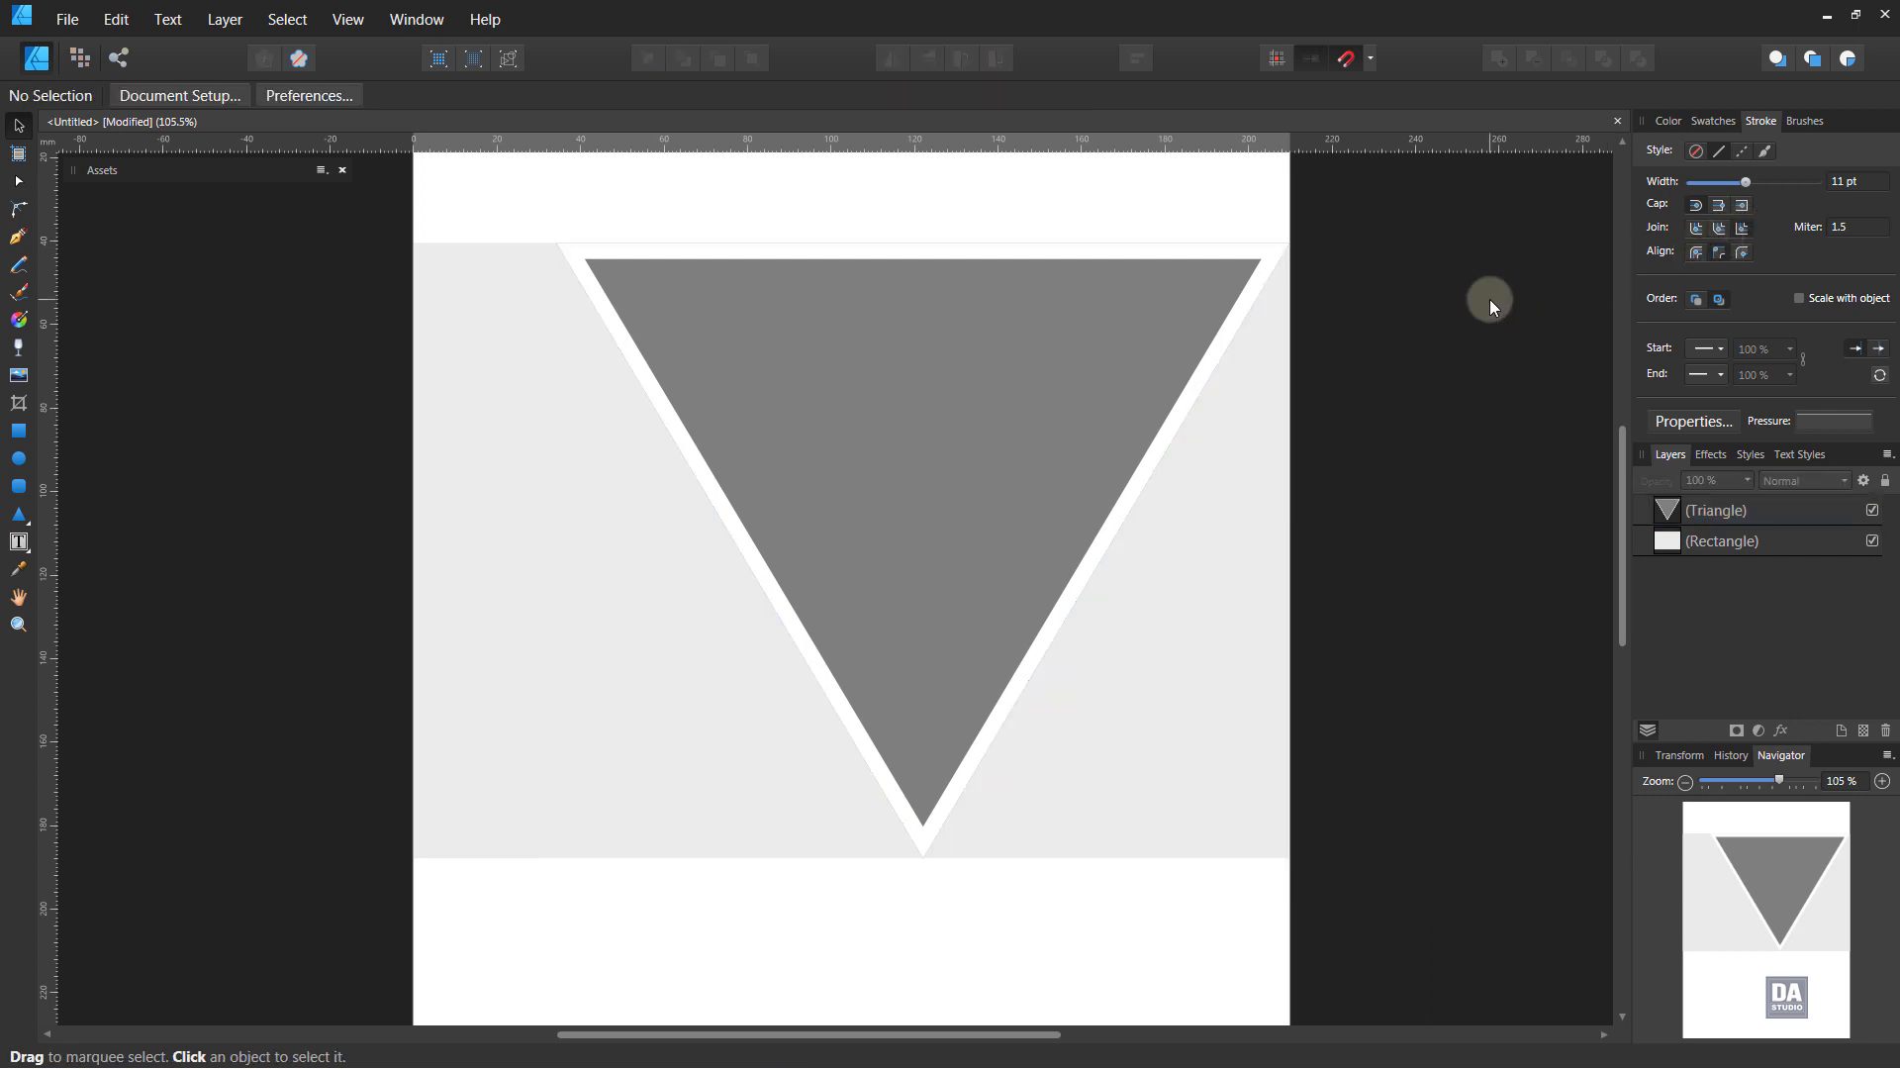
Copy the street-crossing photo from its own open document
{"action": "key", "text": "z"}
{"action": "left_click_drag", "start_coordinate": [1158, 417], "coordinate": [861, 441]}
{"action": "key", "text": "v"}
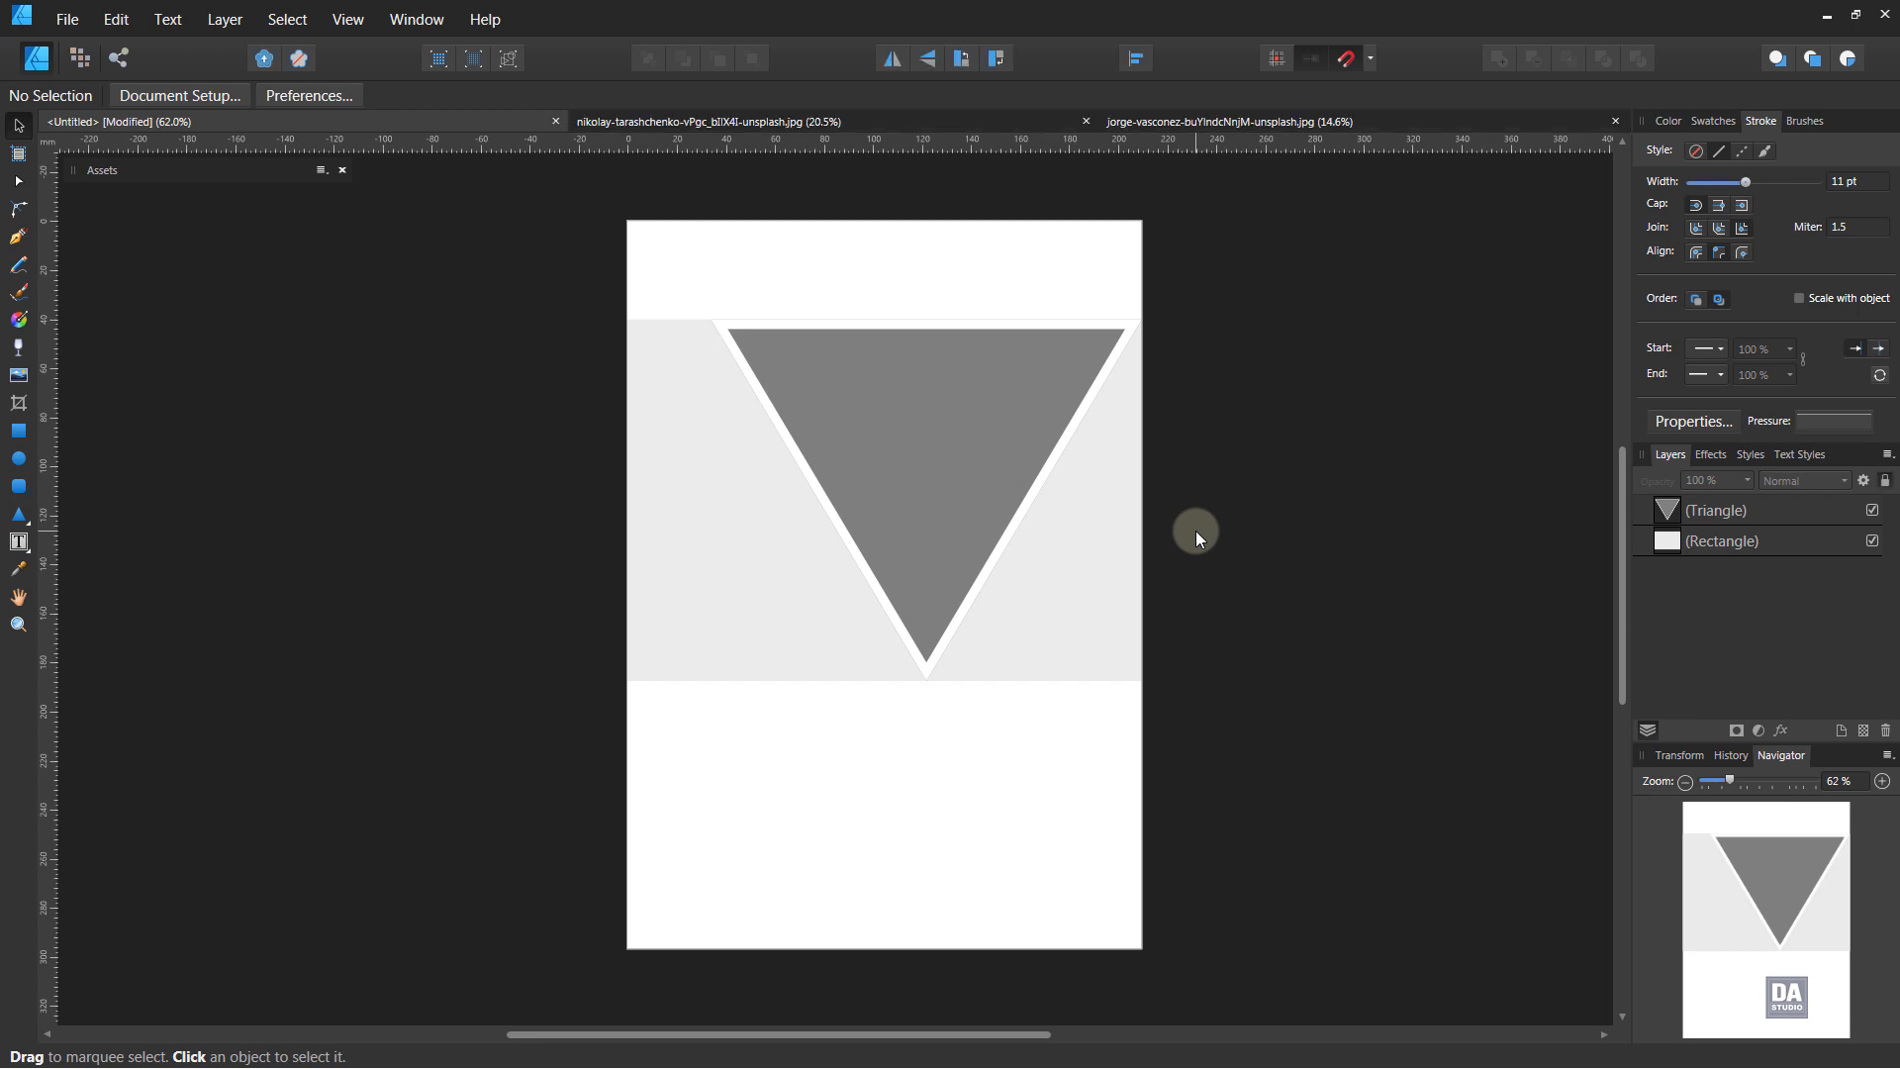
{"action": "left_click", "coordinate": [1217, 122]}
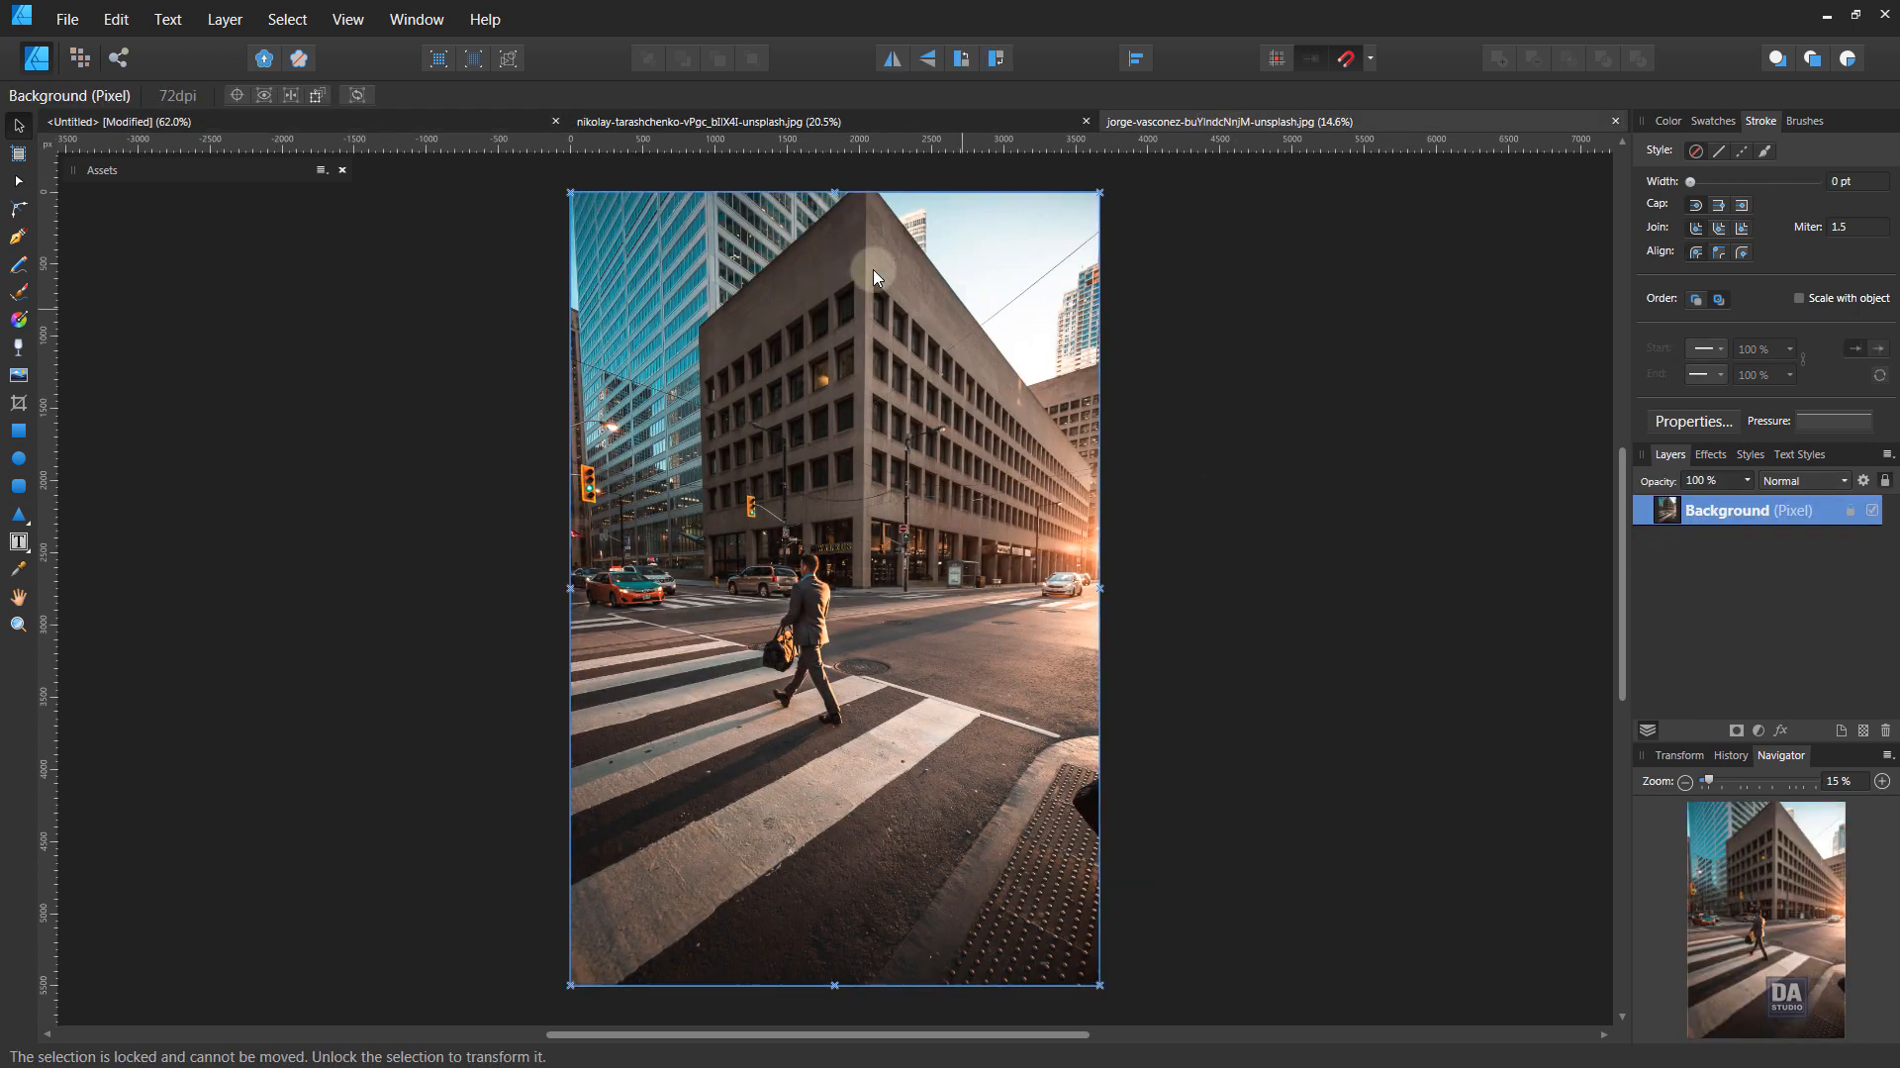
{"action": "left_click", "coordinate": [116, 19]}
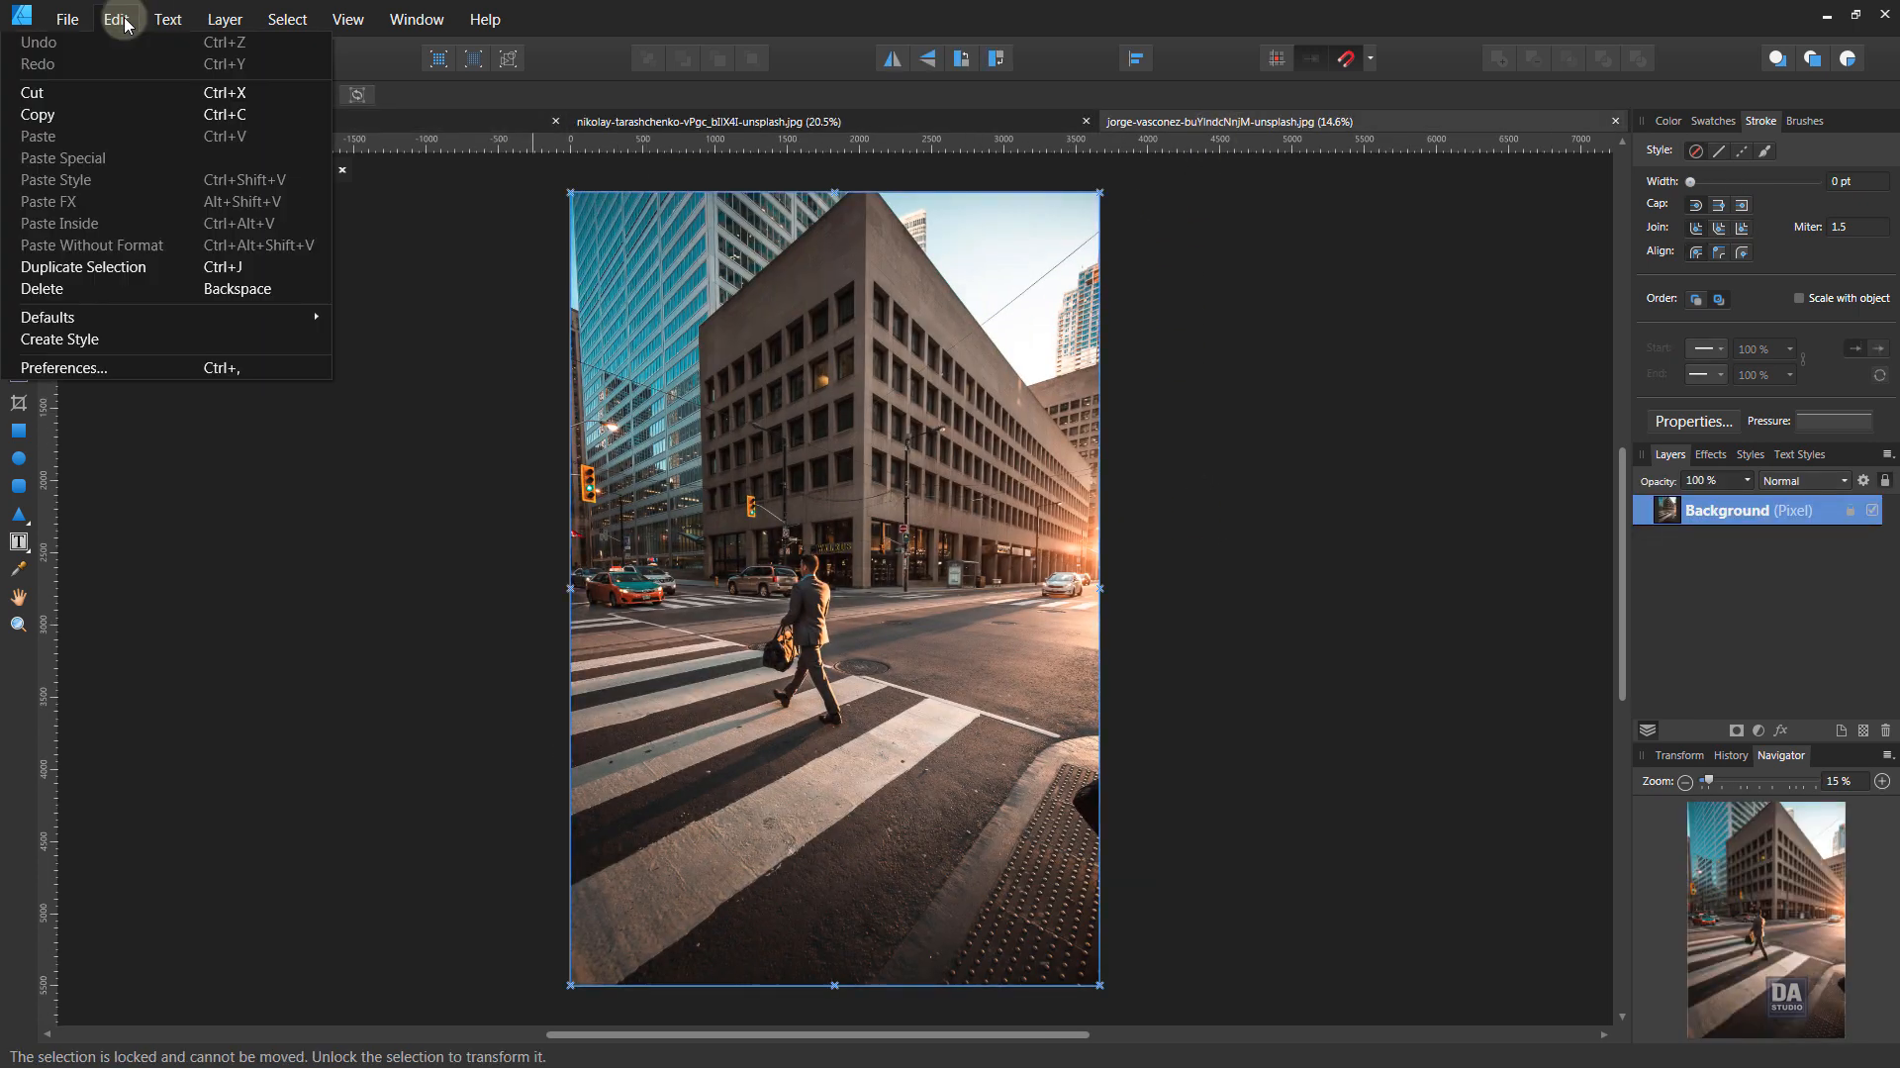
{"action": "left_click", "coordinate": [115, 114]}
Paste the street photo inside the triangle in the untitled poster document
{"action": "left_click", "coordinate": [206, 121]}
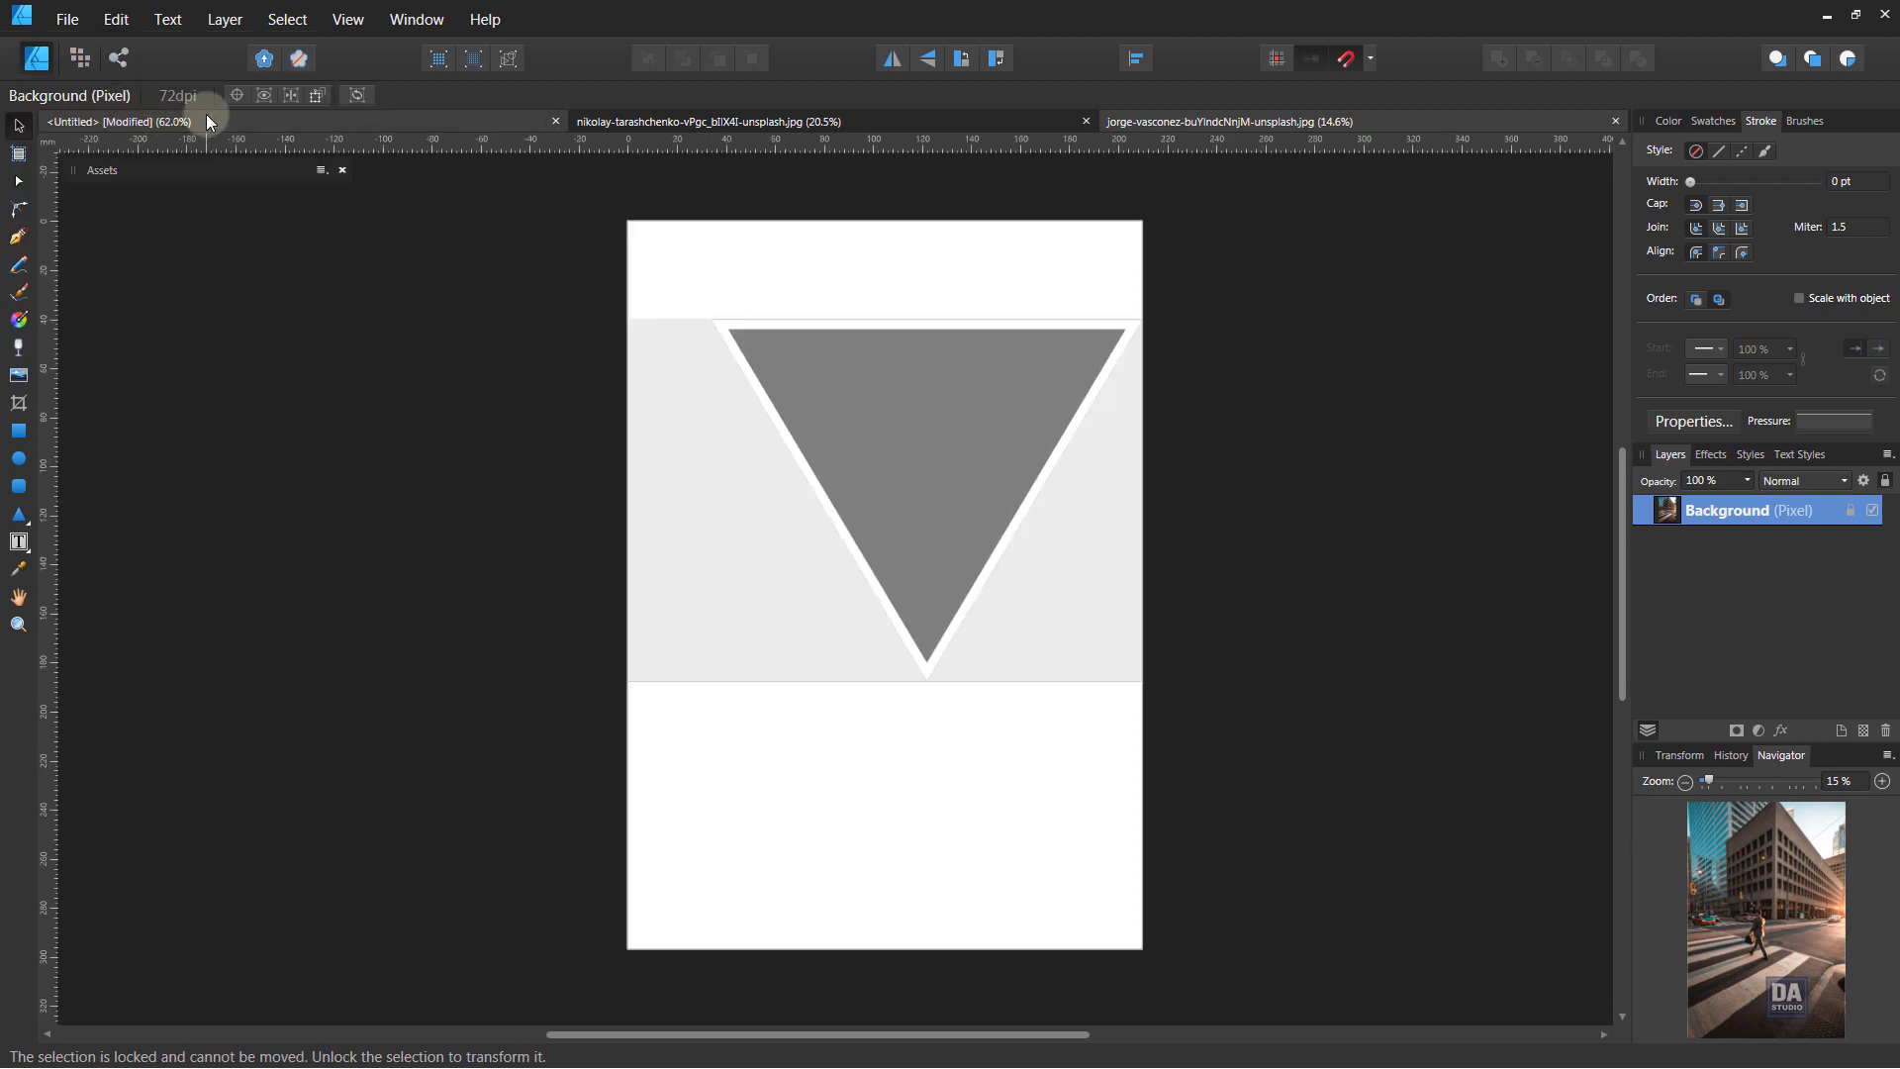
{"action": "left_click", "coordinate": [1677, 511]}
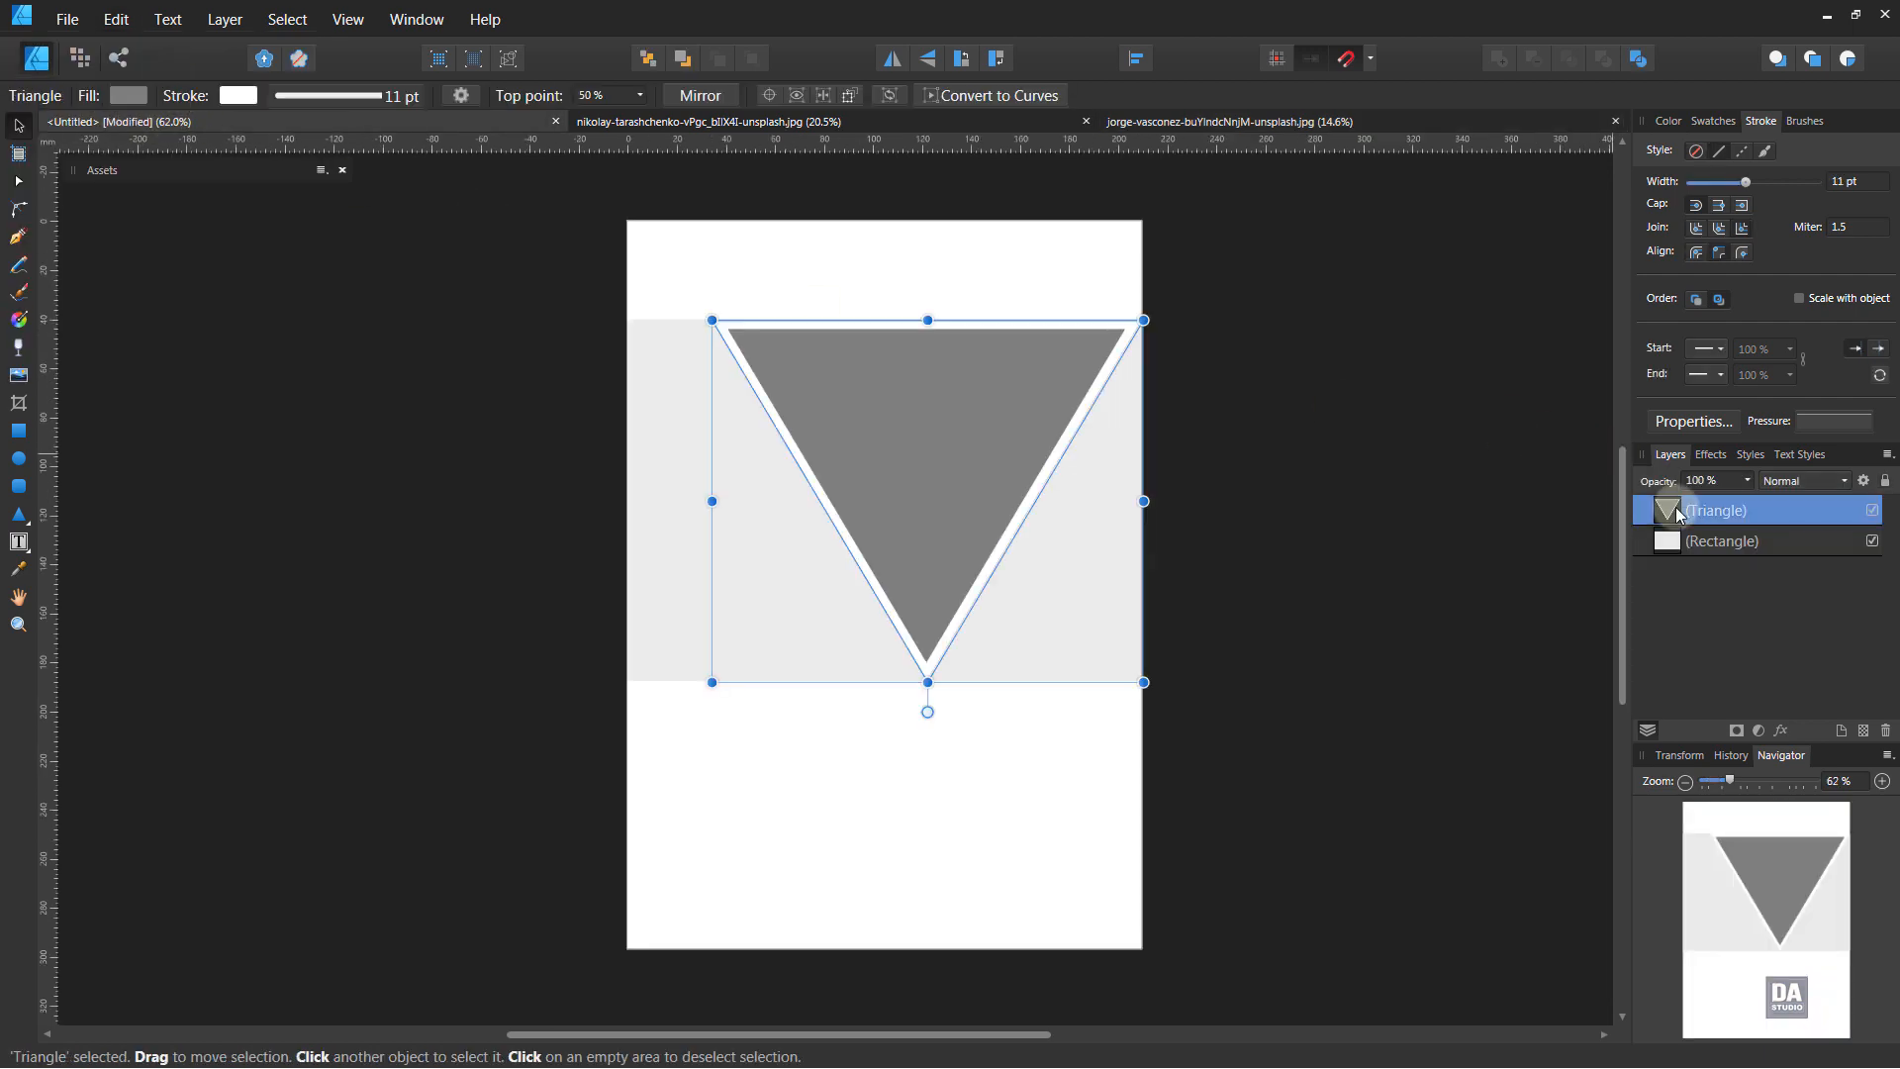
{"action": "left_click", "coordinate": [117, 24]}
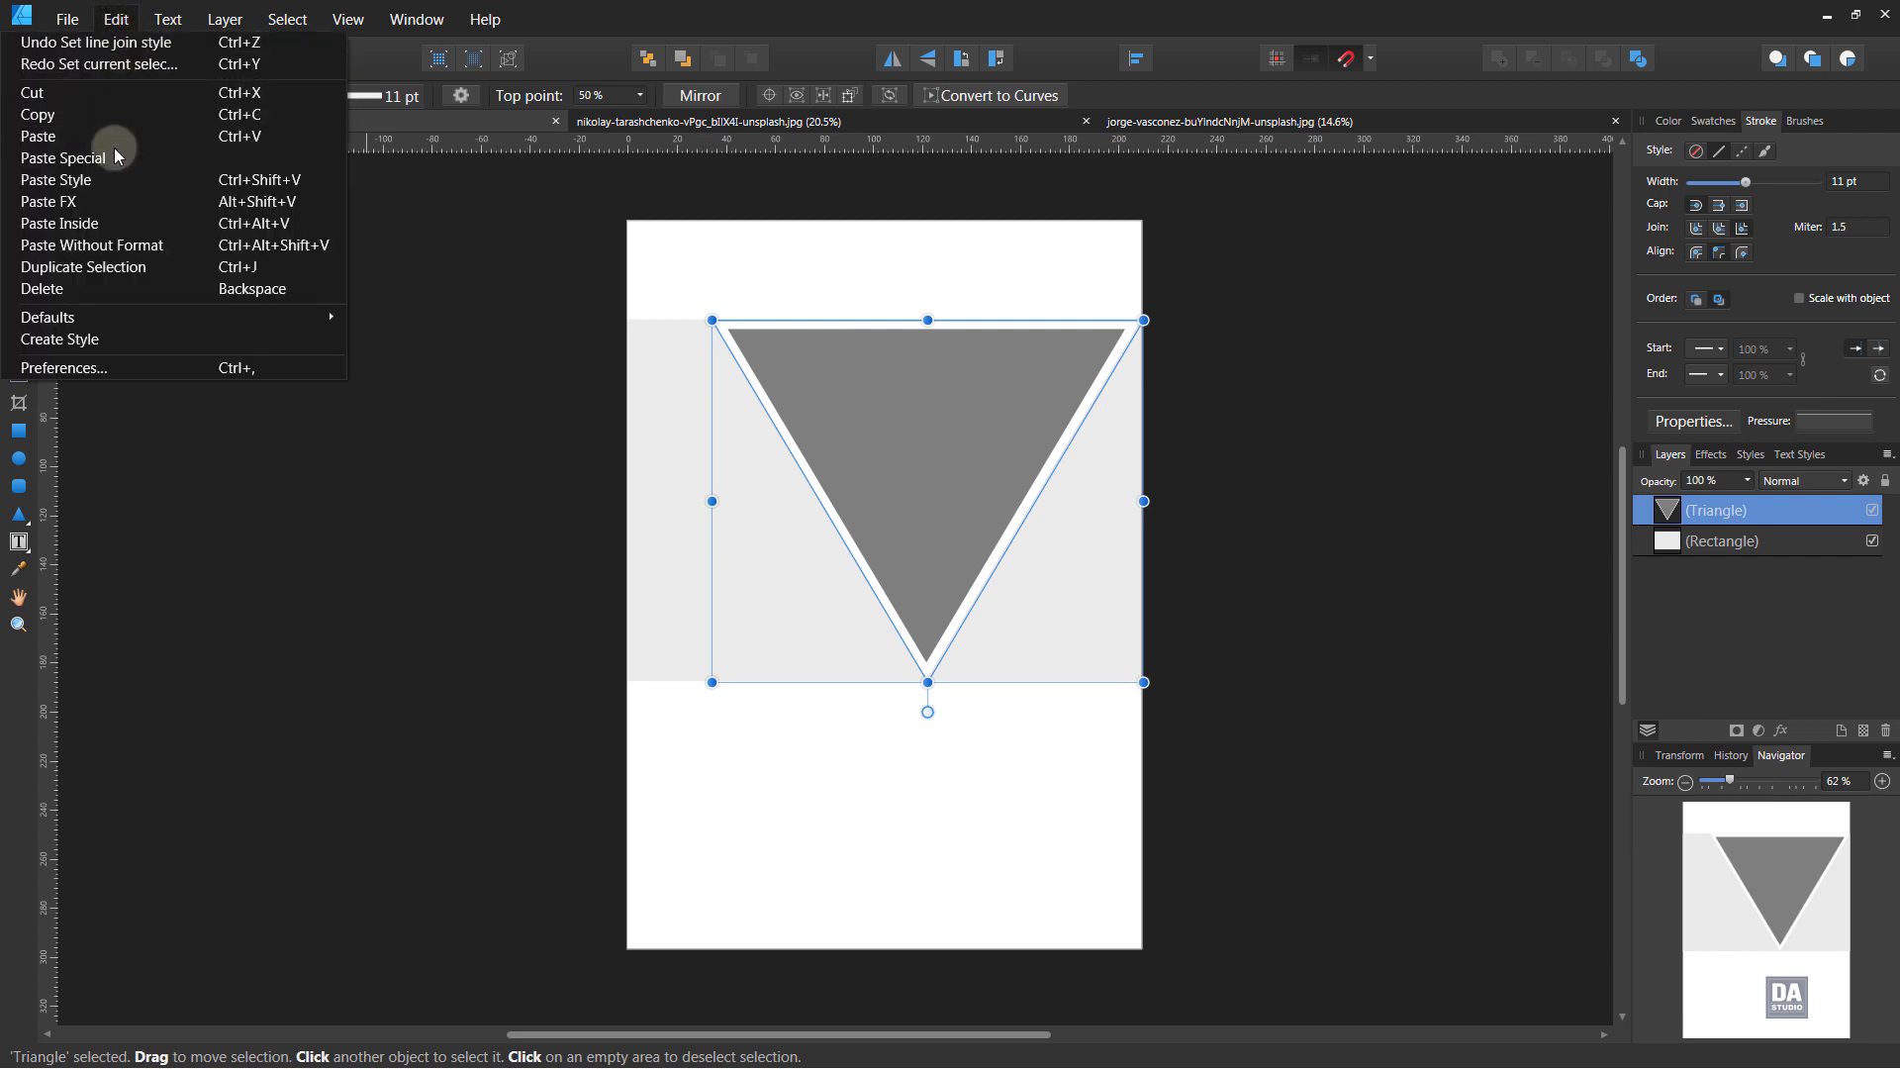
{"action": "left_click", "coordinate": [111, 214]}
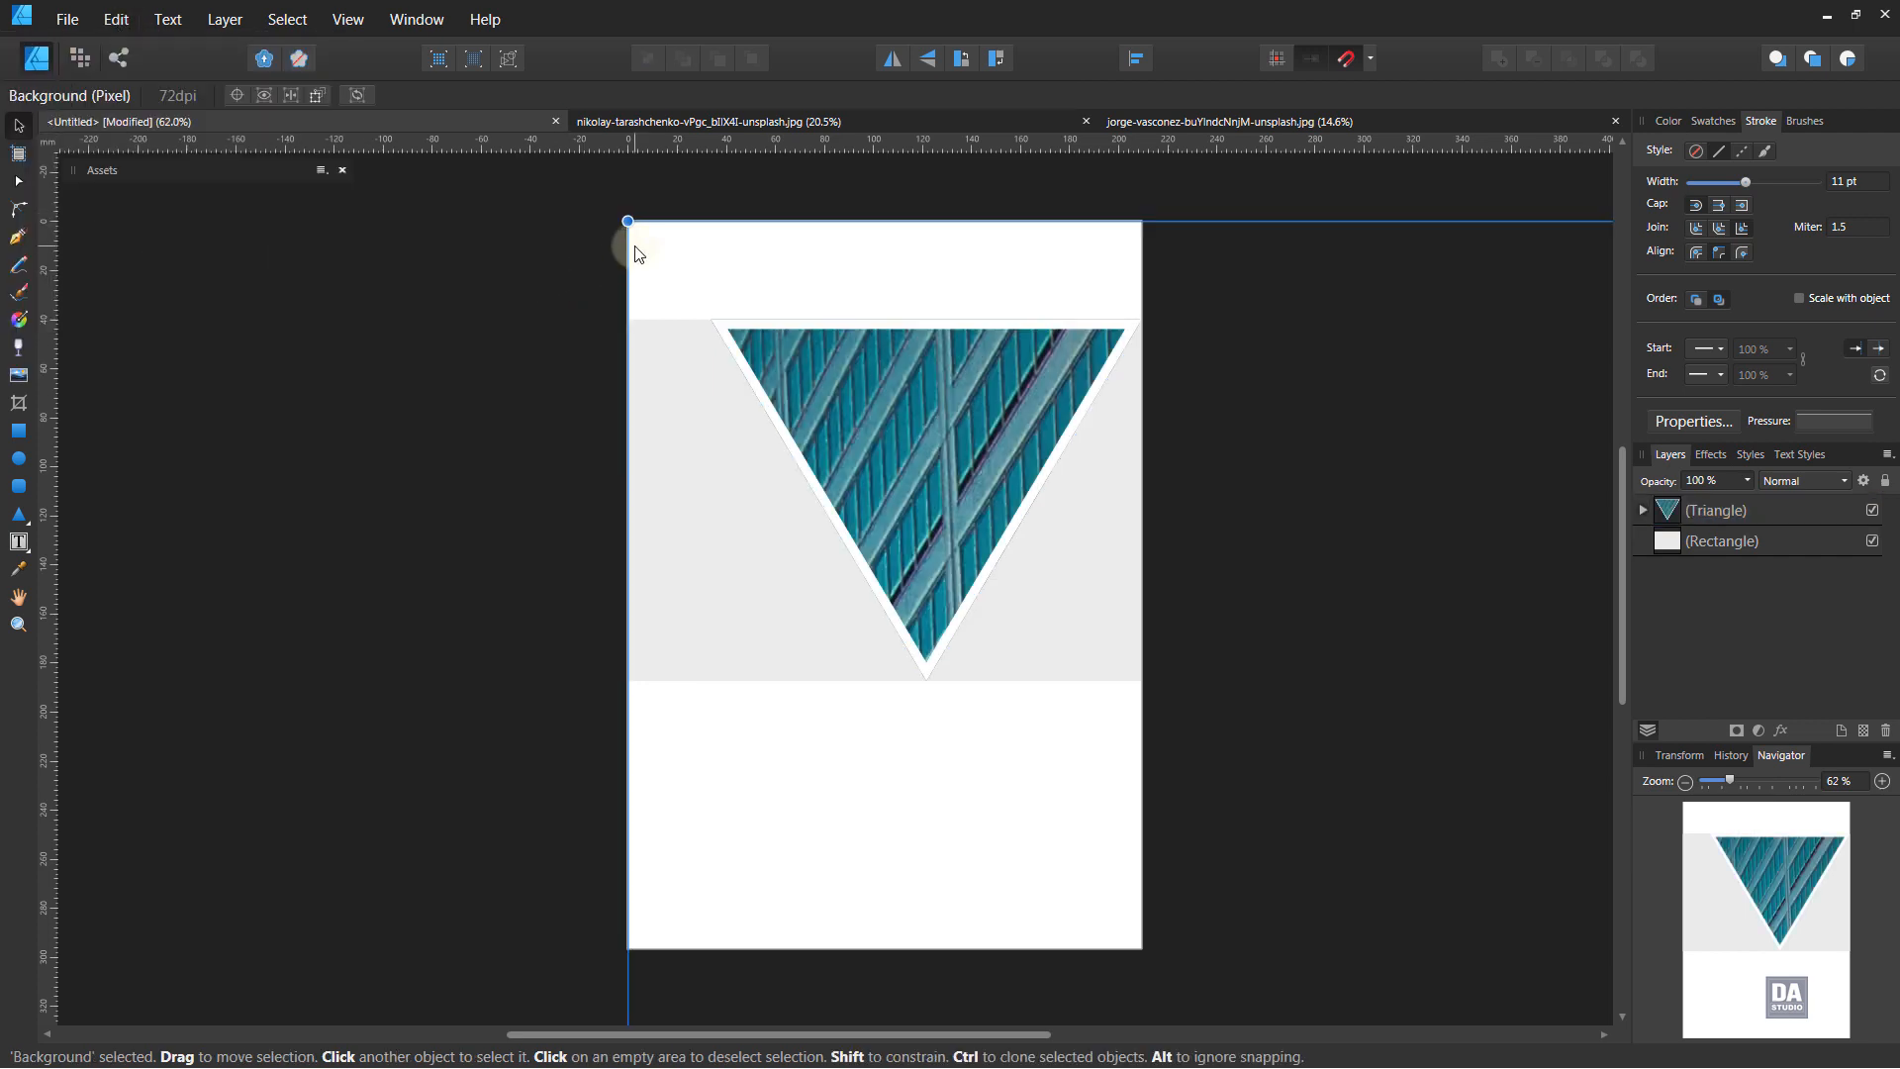
Scale the pasted street photo to about 550 dpi and move it so the walking man sits in the middle of the triangle
{"action": "scroll", "coordinate": [746, 466], "scroll_direction": "down", "scroll_amount": 5}
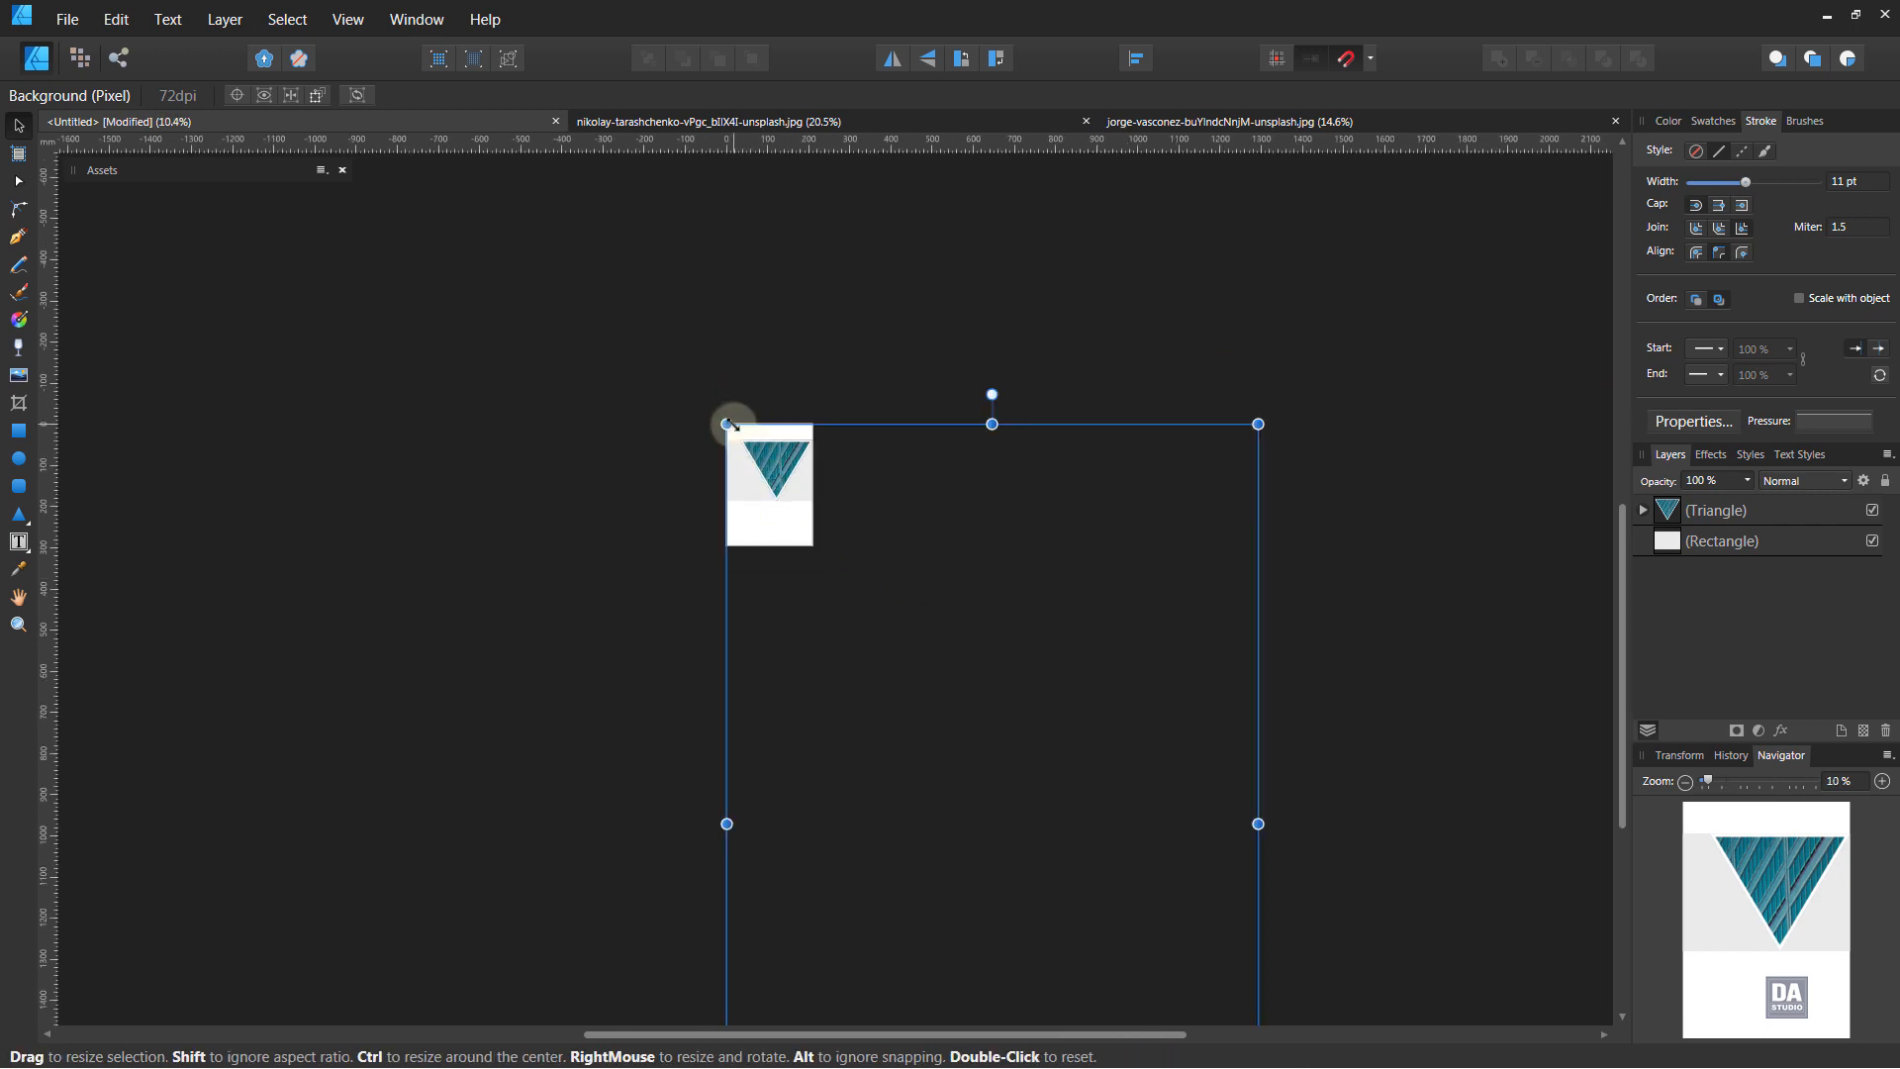
{"action": "left_click_drag", "start_coordinate": [729, 423], "coordinate": [777, 436]}
{"action": "scroll", "coordinate": [768, 472], "scroll_direction": "up", "scroll_amount": 6}
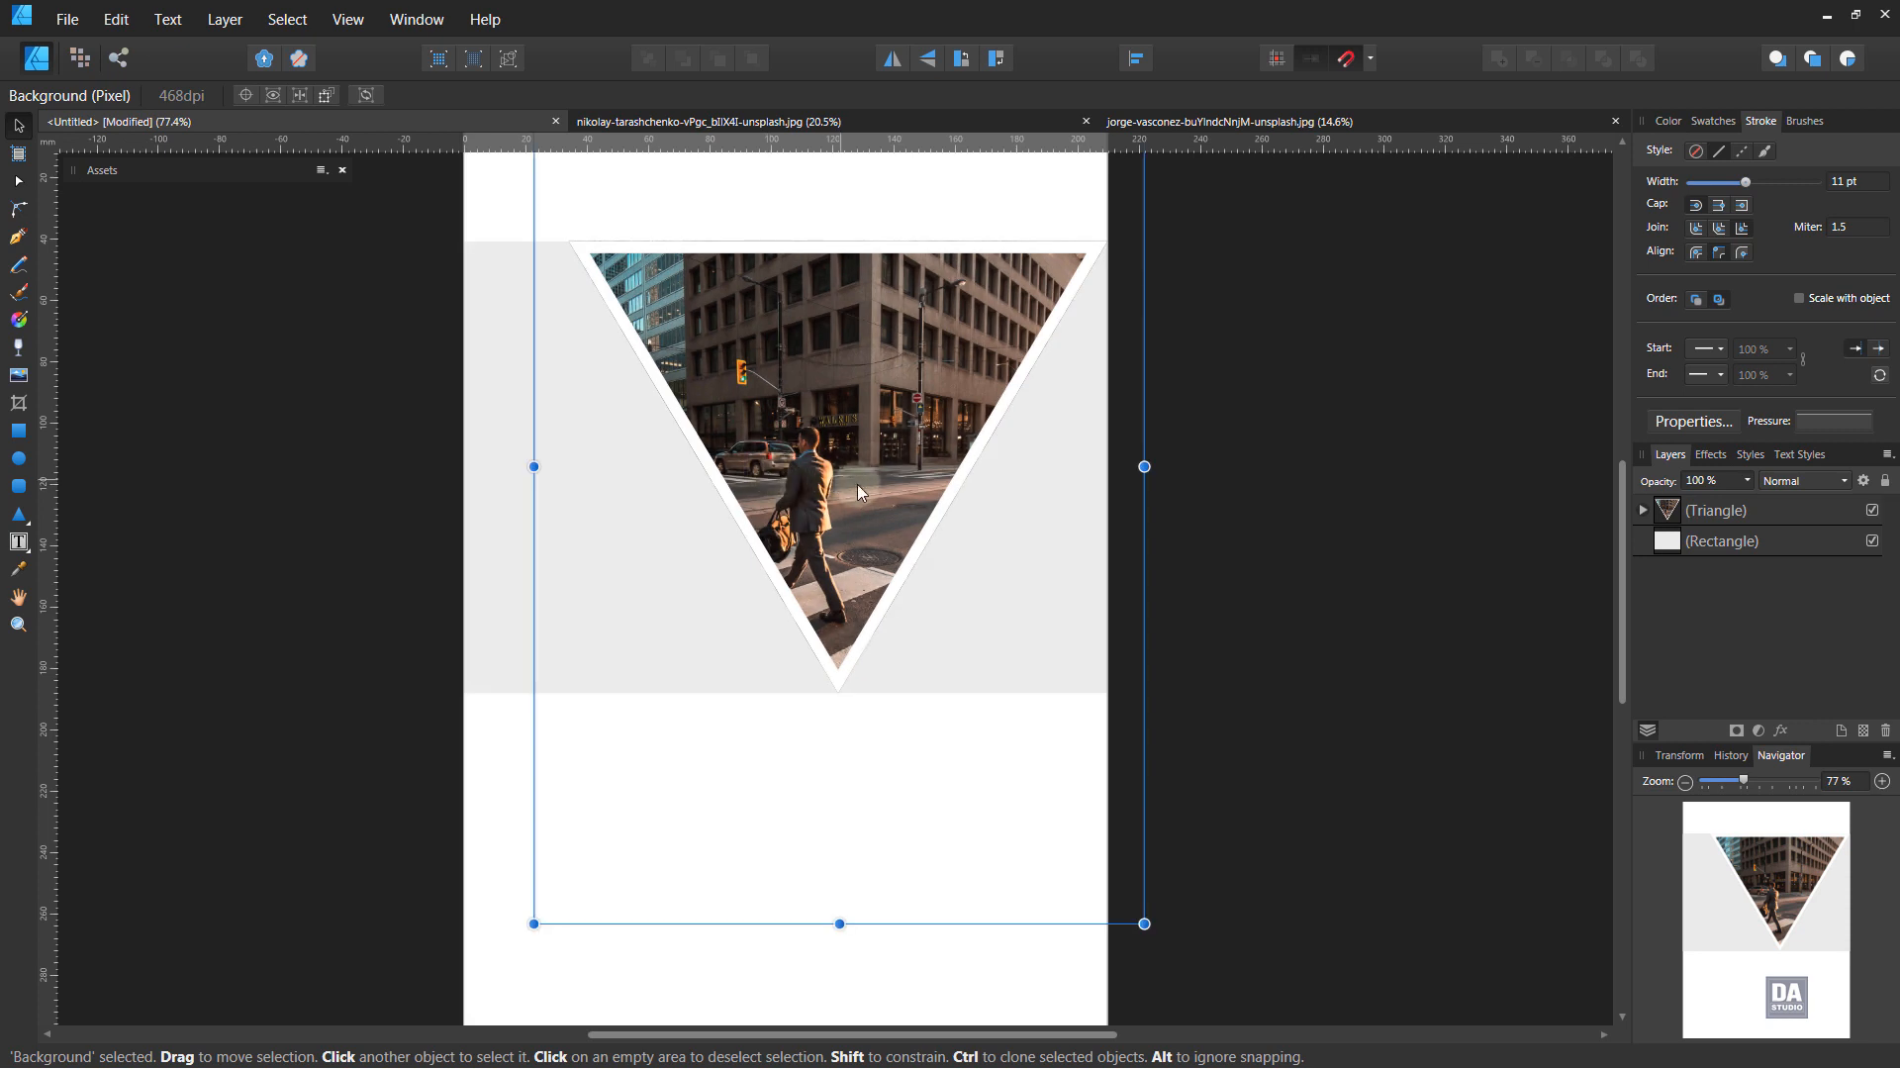
{"action": "left_click_drag", "start_coordinate": [857, 484], "coordinate": [887, 406]}
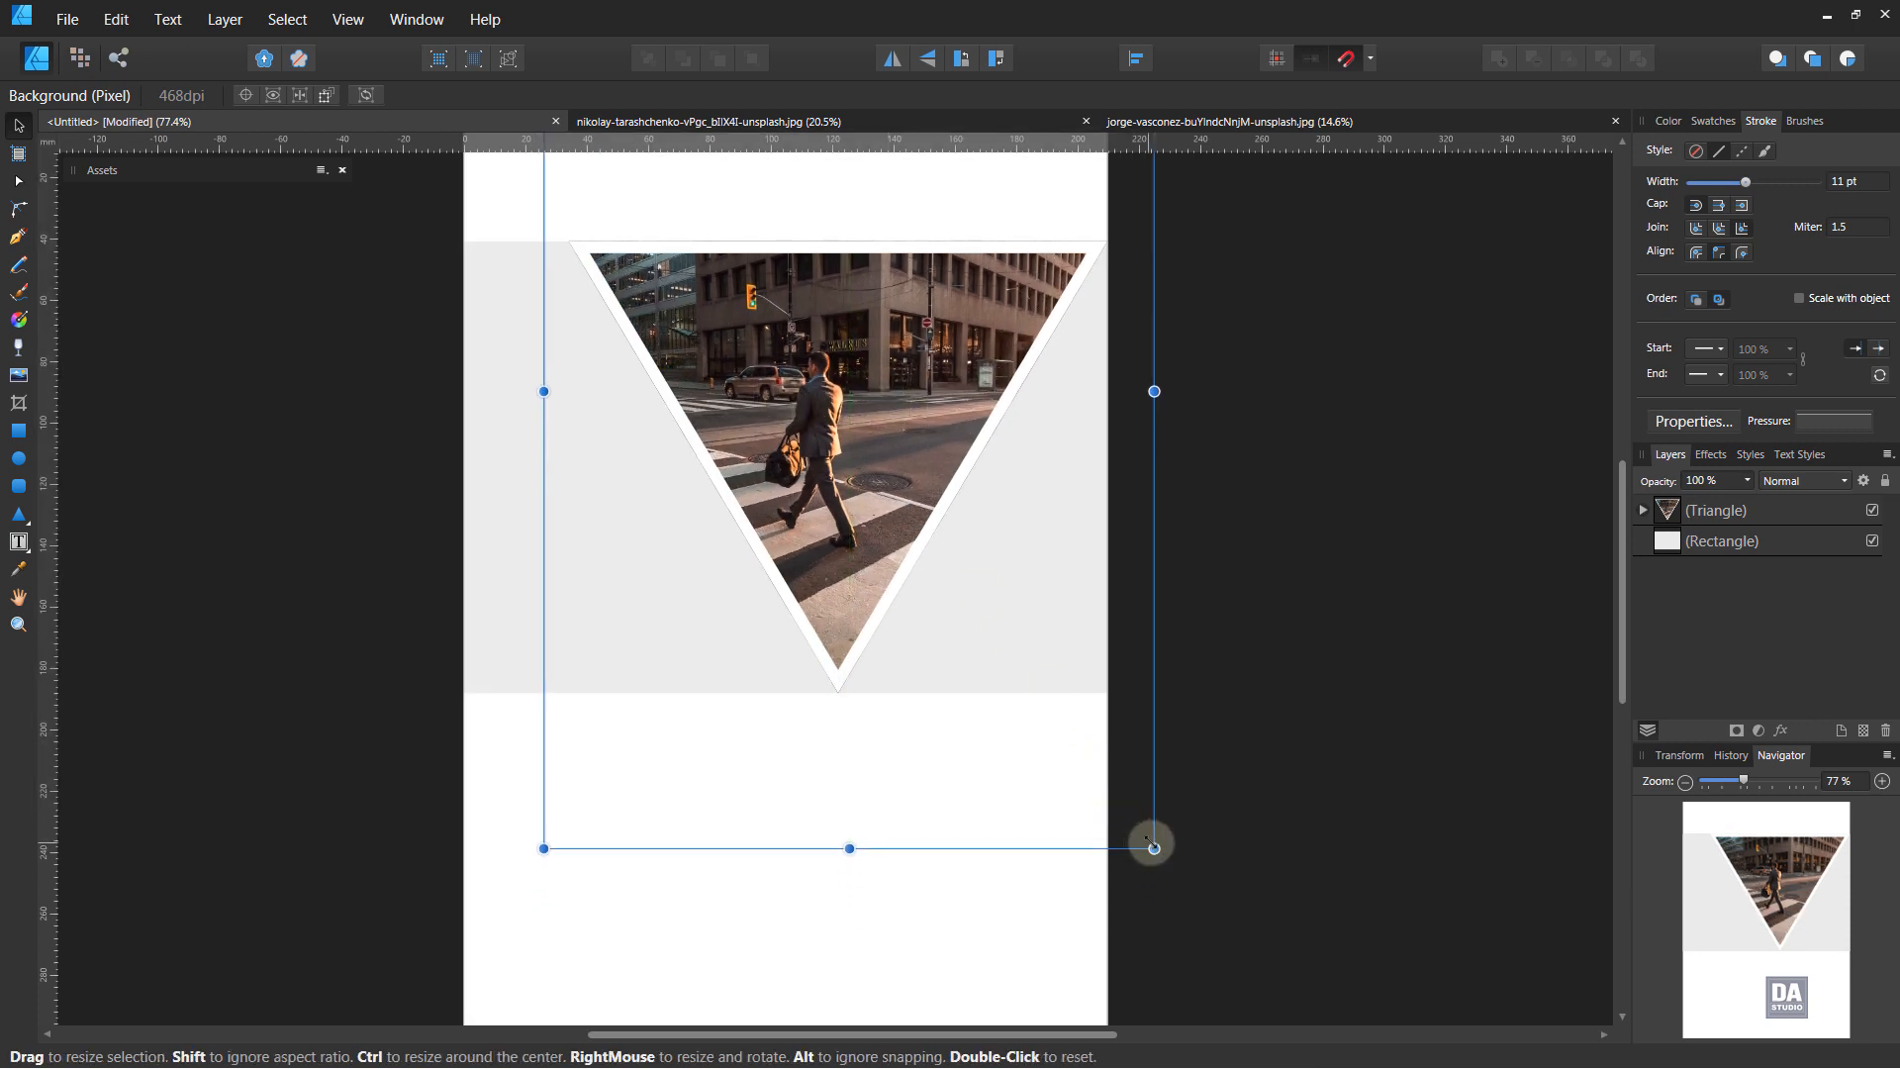
{"action": "left_click_drag", "start_coordinate": [1154, 846], "coordinate": [1099, 784]}
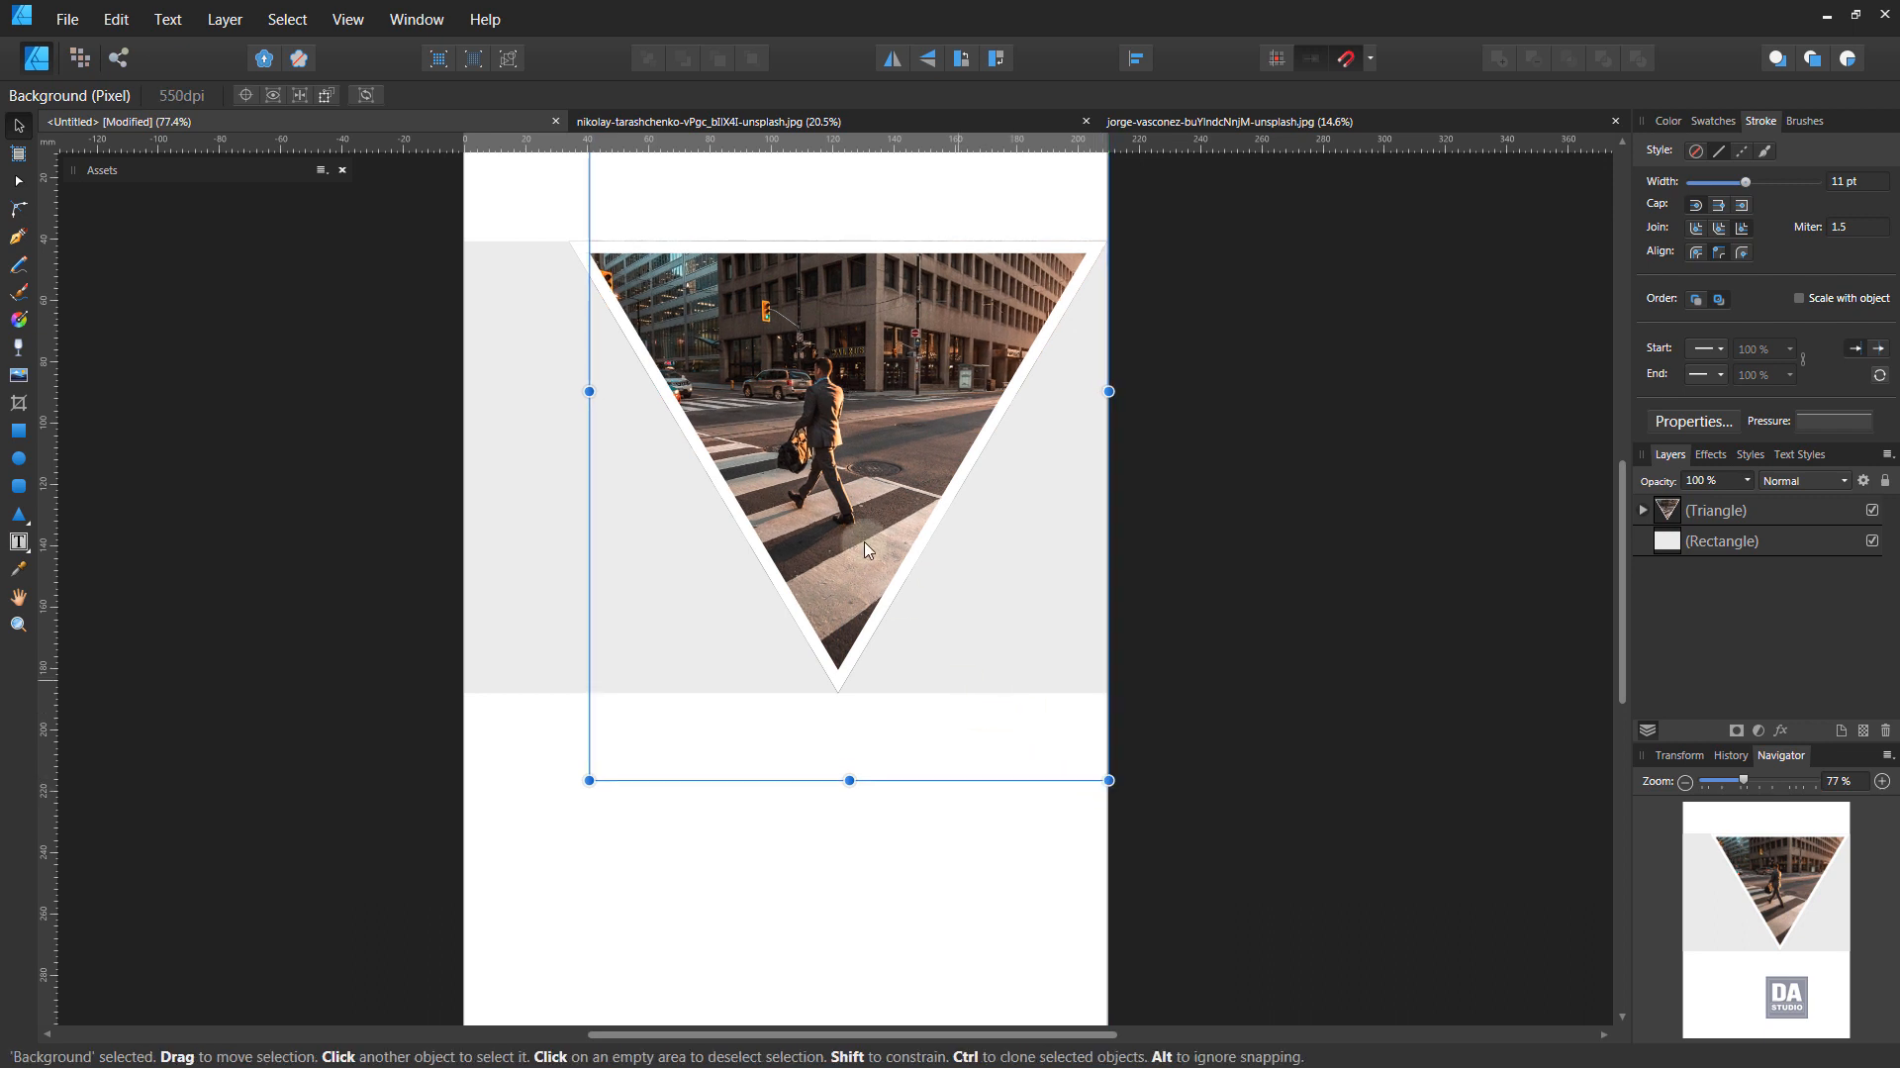
{"action": "left_click_drag", "start_coordinate": [864, 542], "coordinate": [847, 513]}
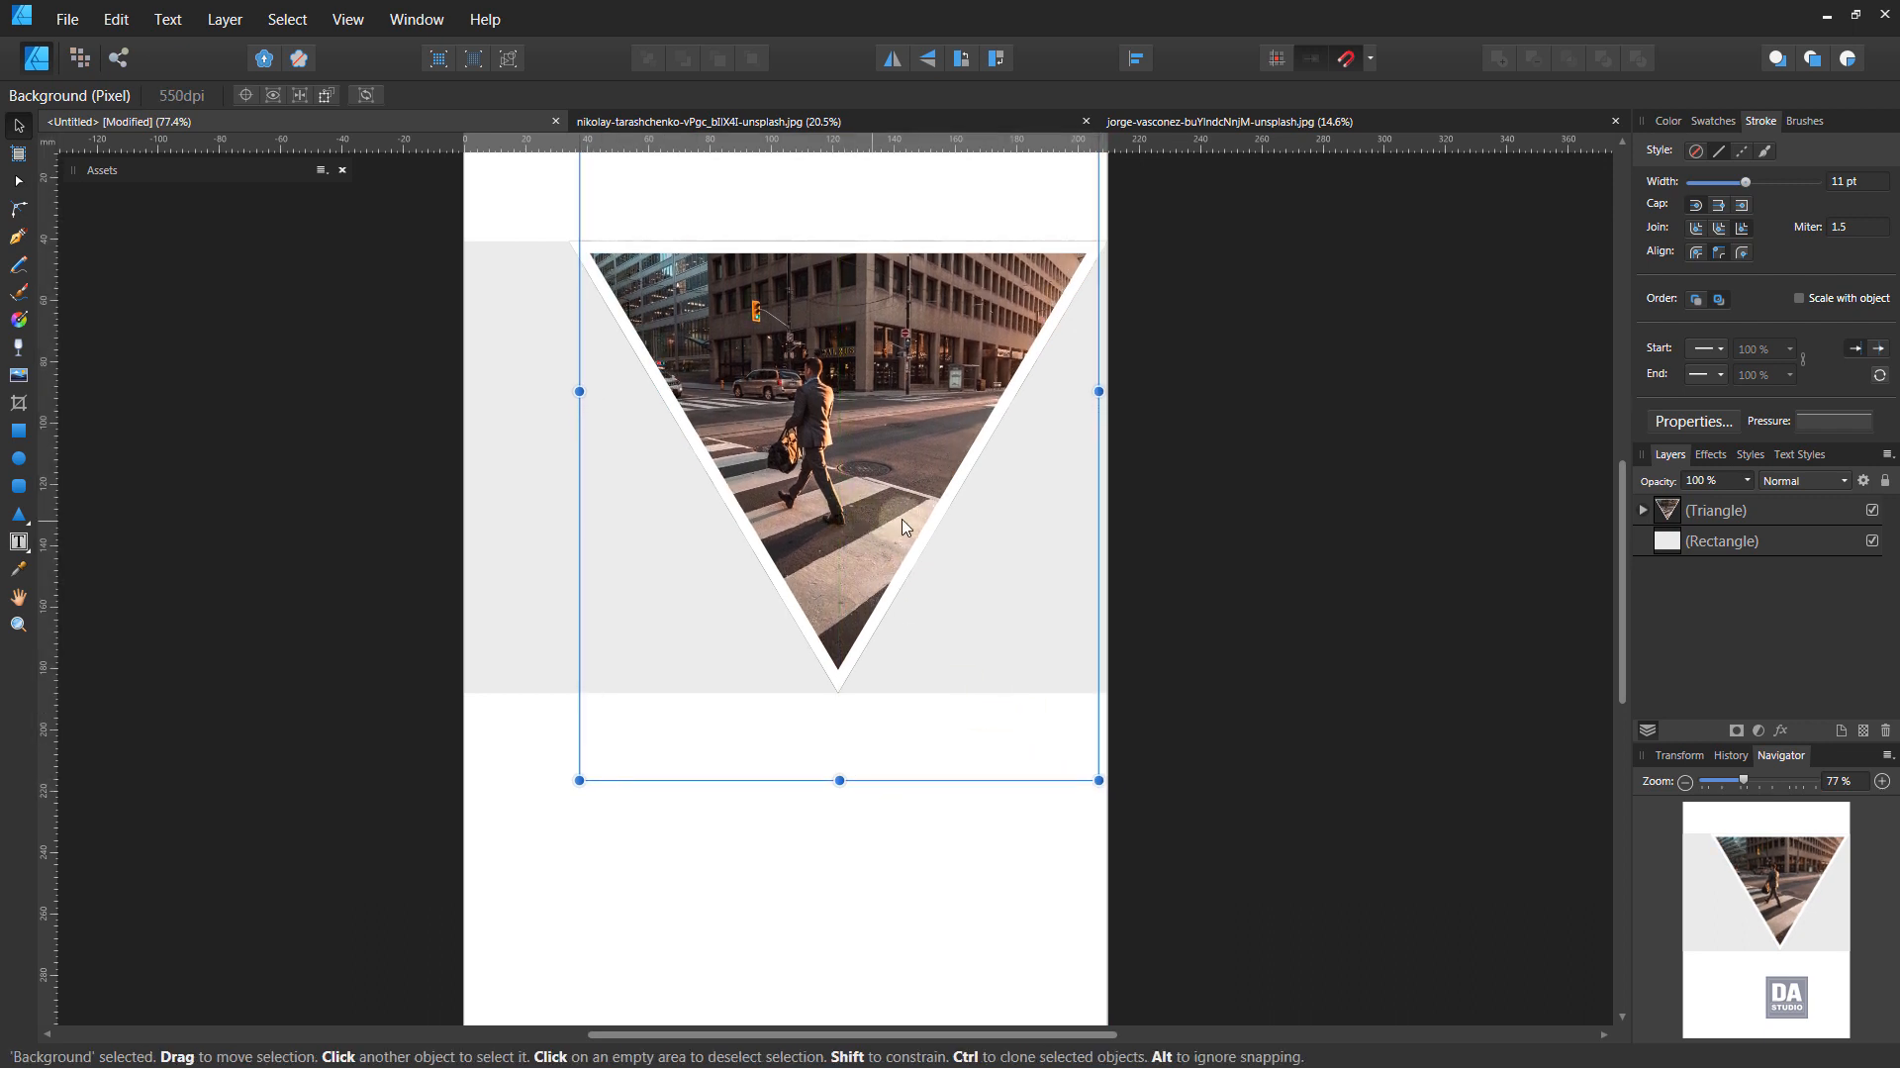
{"action": "left_click", "coordinate": [1253, 562]}
{"action": "left_click_drag", "start_coordinate": [1143, 562], "coordinate": [1154, 594]}
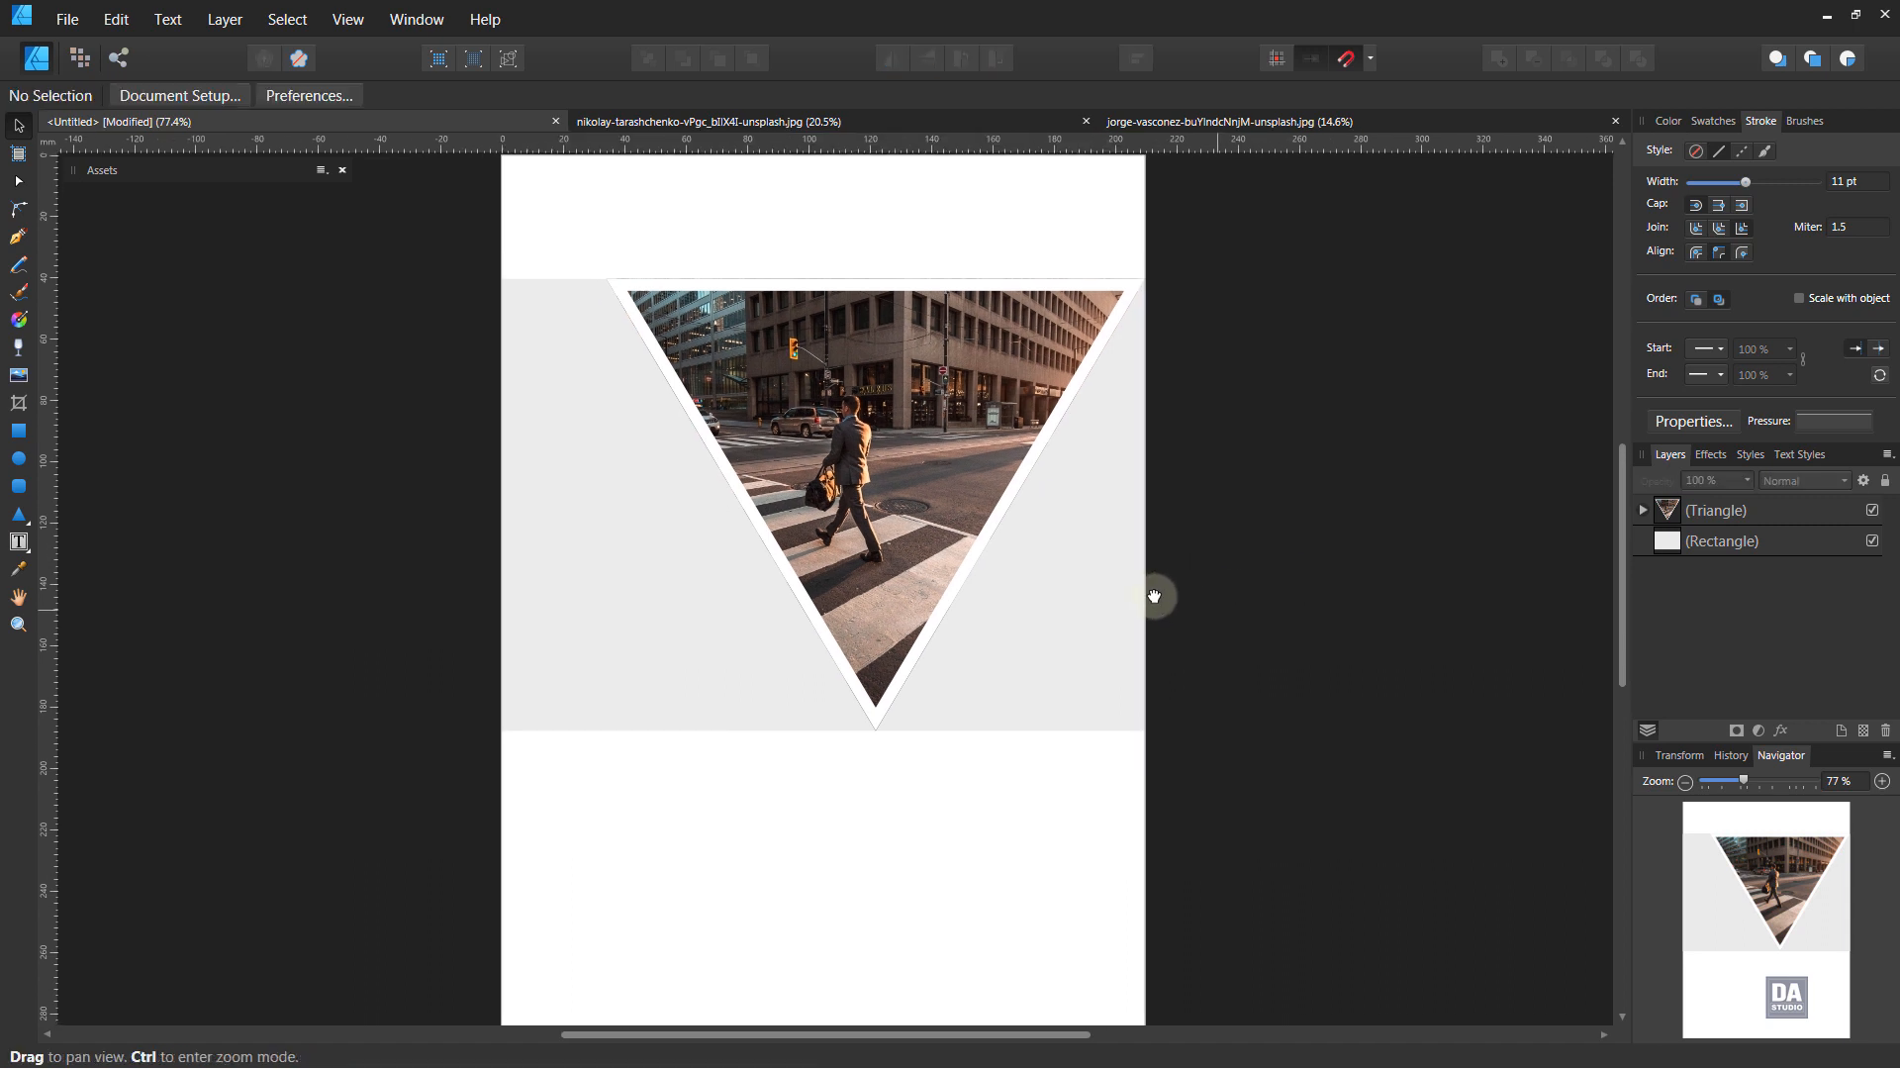
With the poster's grey rectangle selected, unlock the laptop desk photo in its own document and shrink it to about a third of its size
{"action": "left_click", "coordinate": [1089, 640]}
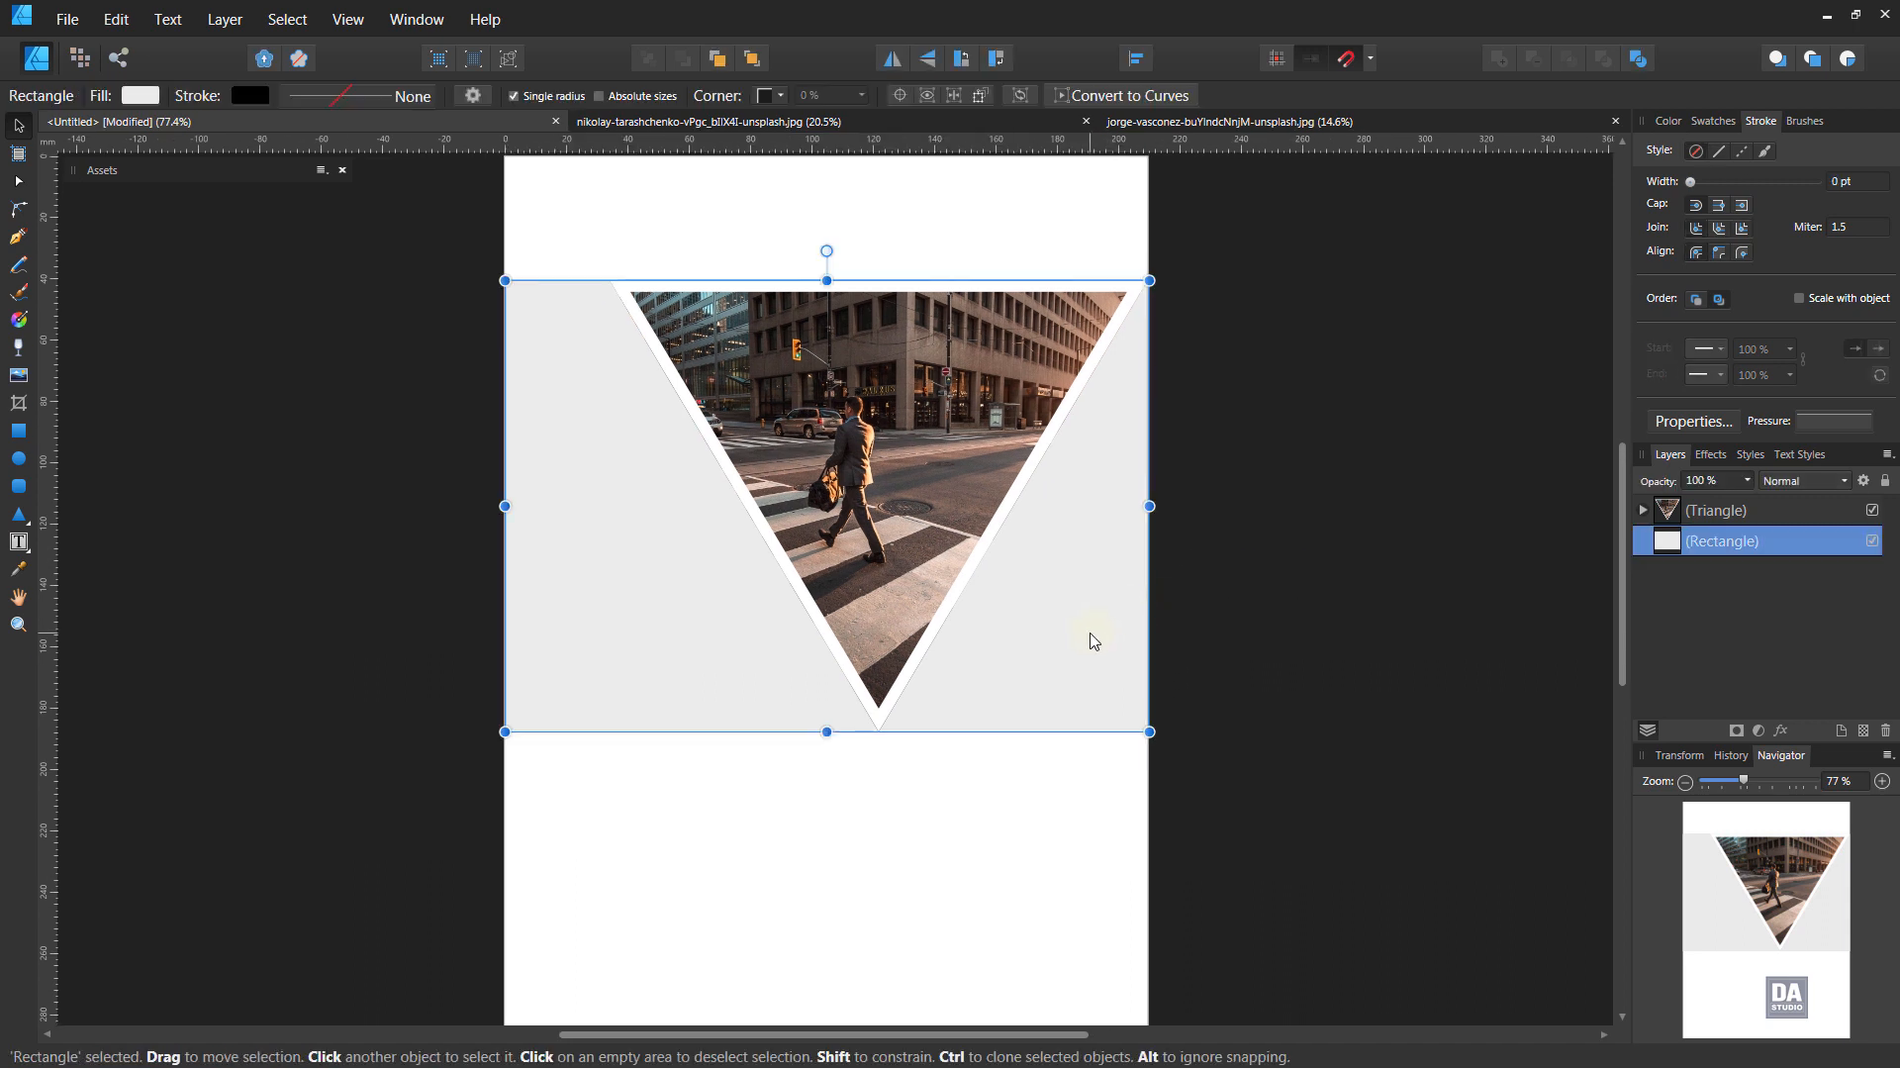
{"action": "left_click", "coordinate": [908, 127]}
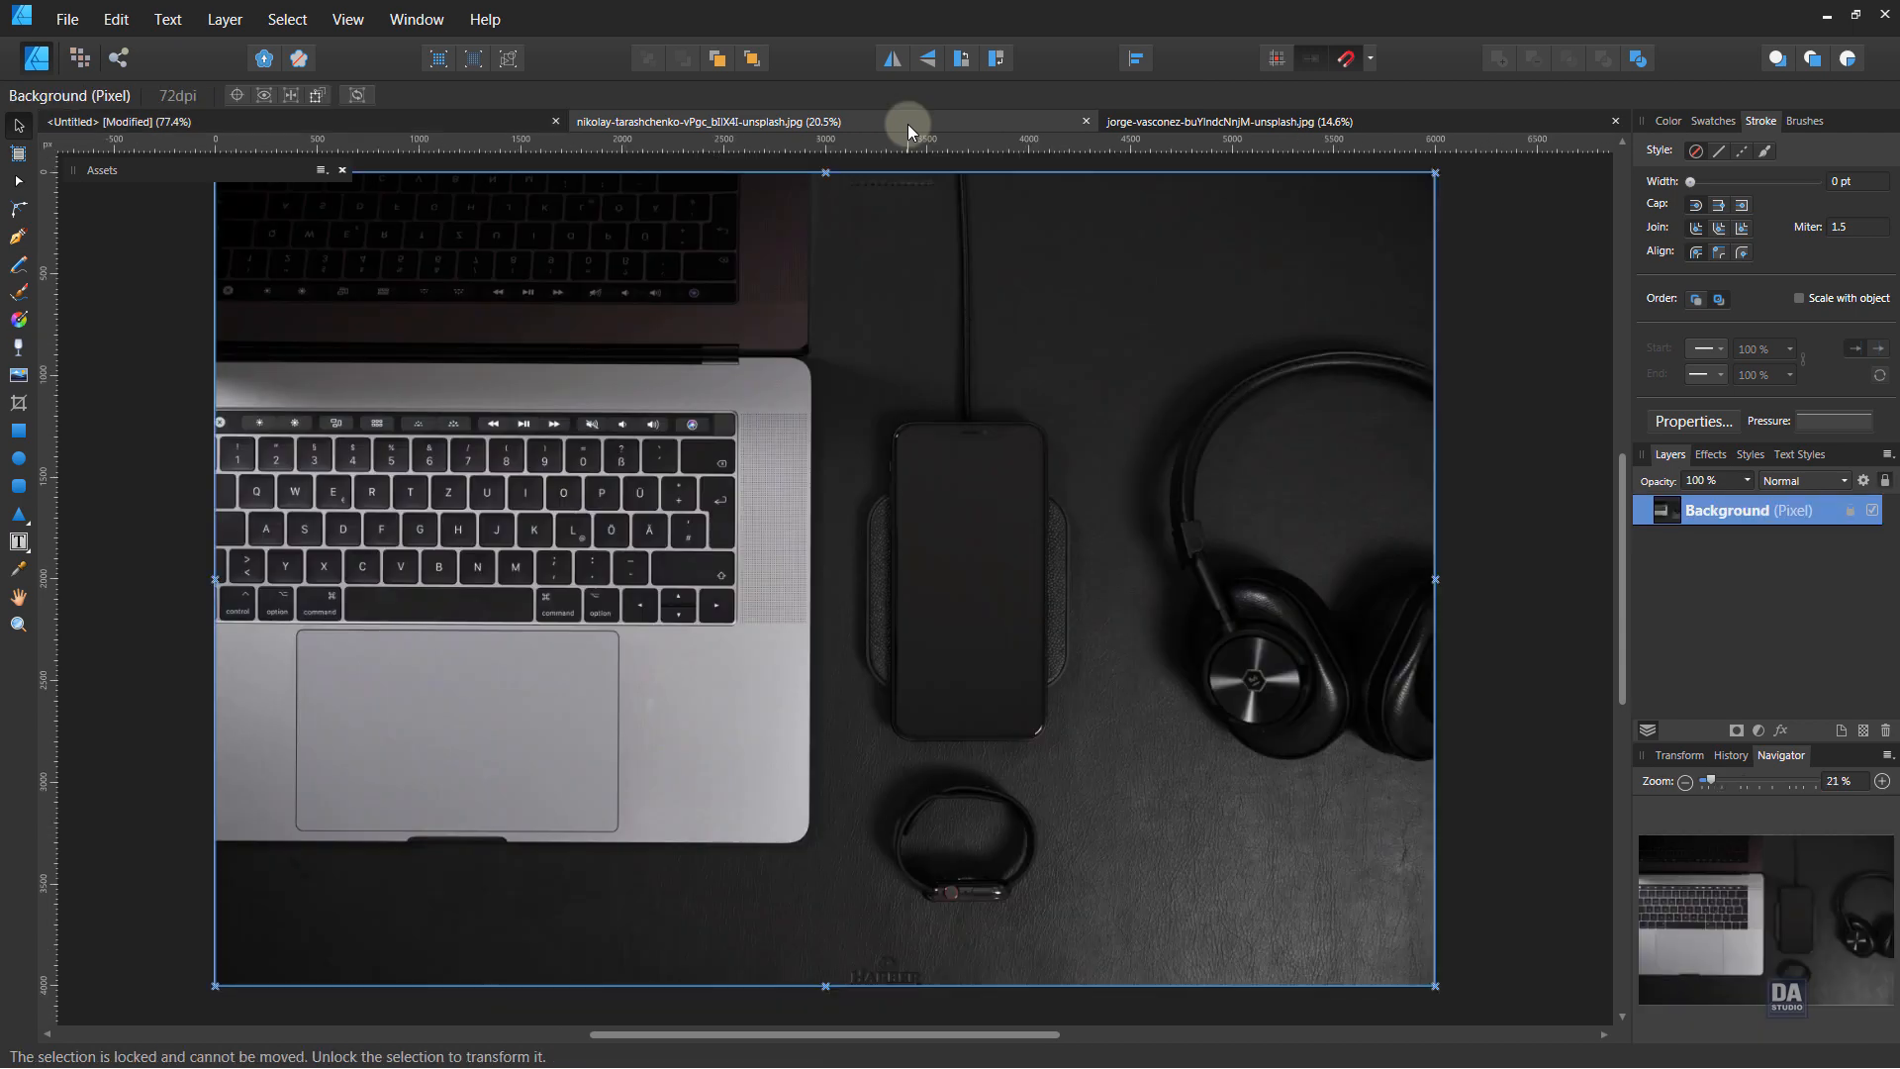
{"action": "left_click", "coordinate": [1850, 511]}
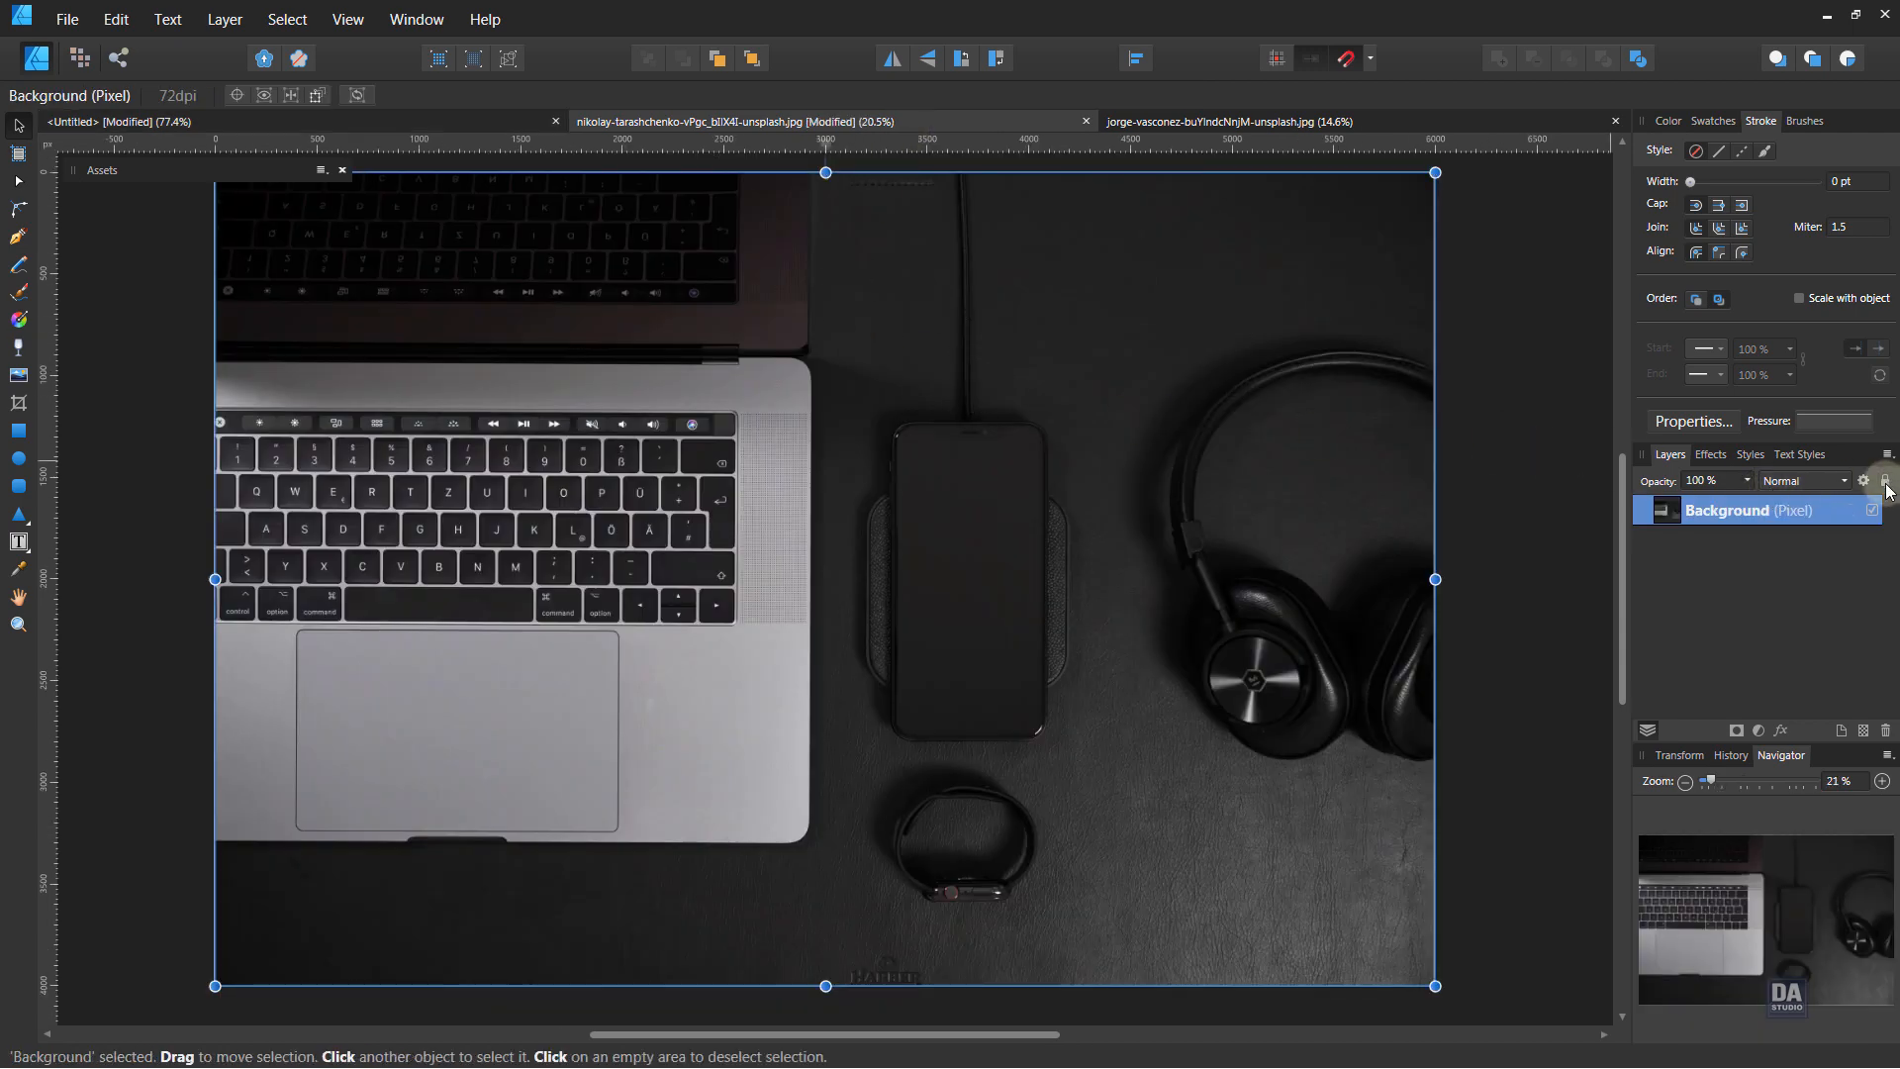
{"action": "left_click_drag", "start_coordinate": [1408, 954], "coordinate": [568, 386]}
Copy the reduced desk photo and paste it inside the poster's grey rectangle
{"action": "left_click", "coordinate": [116, 19]}
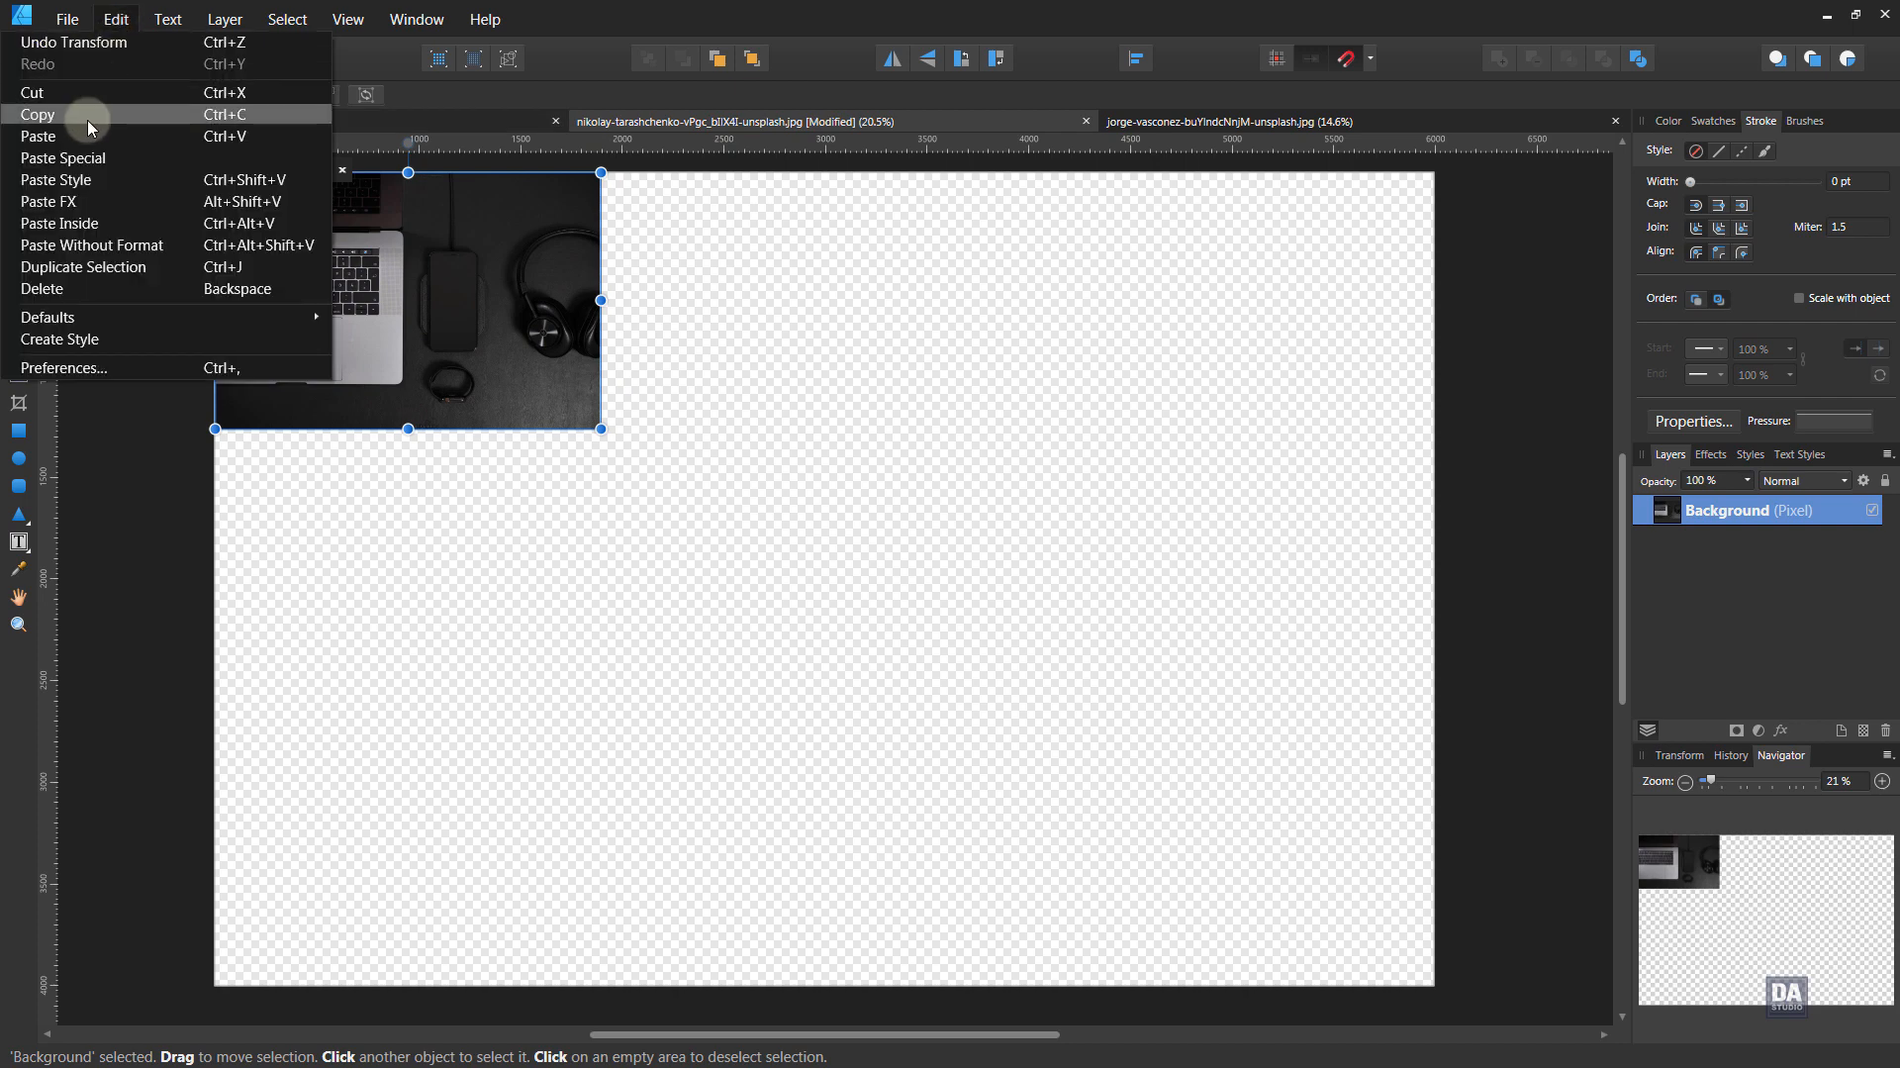
{"action": "left_click", "coordinate": [87, 116]}
{"action": "left_click", "coordinate": [131, 122]}
{"action": "left_click", "coordinate": [116, 18]}
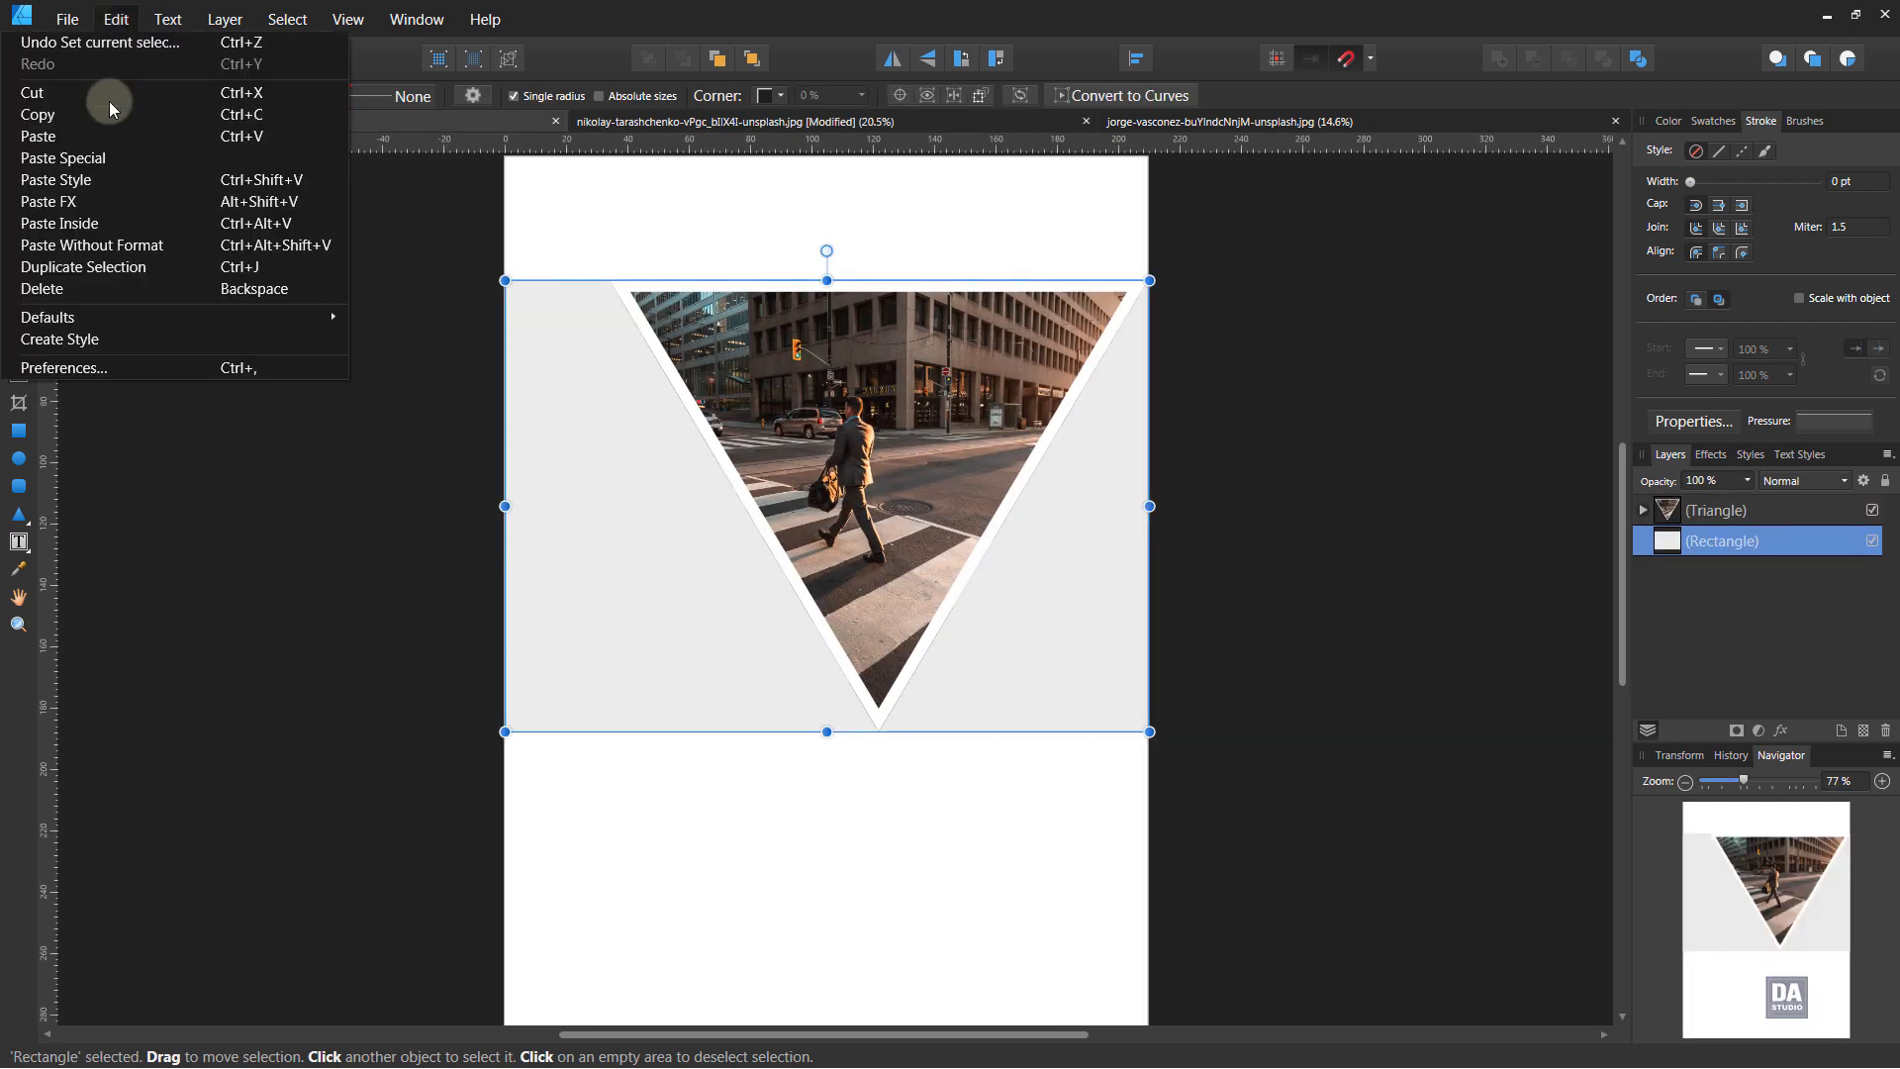
{"action": "left_click", "coordinate": [99, 214]}
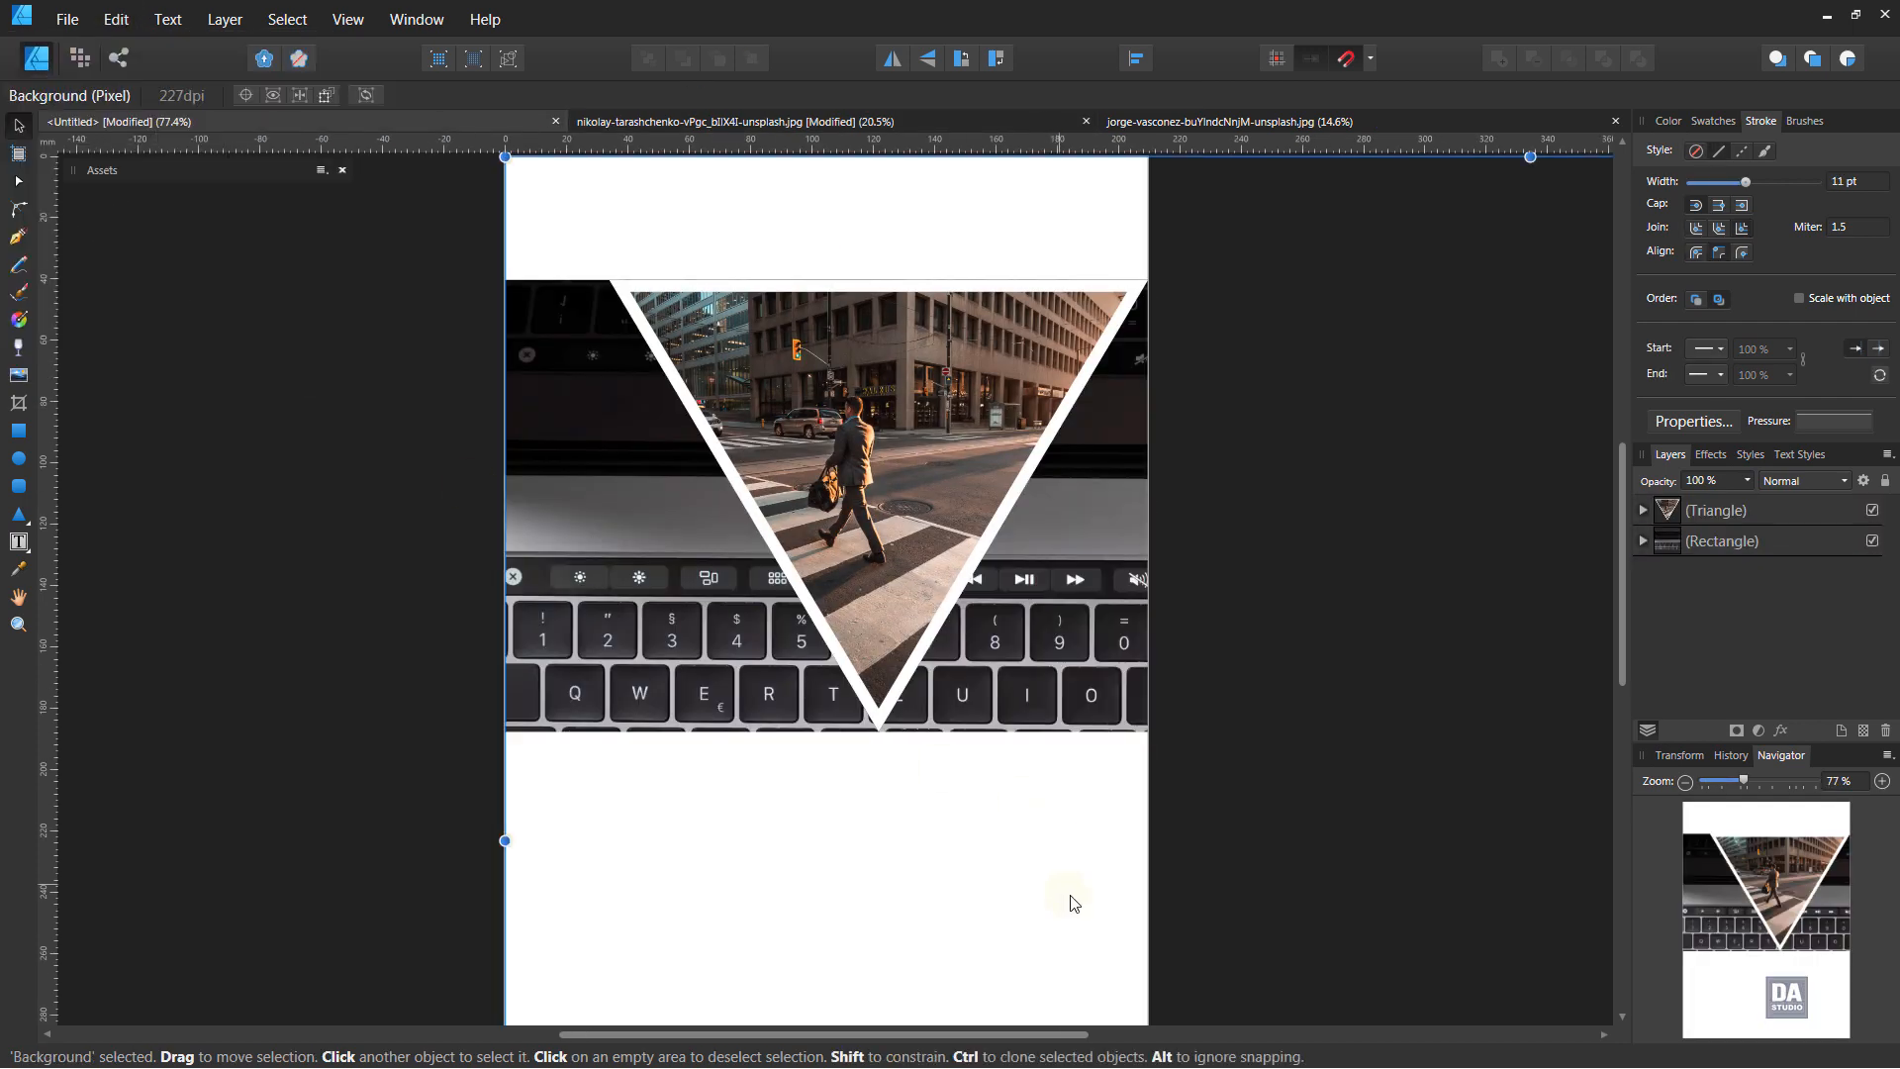
Scale the pasted desk photo to about 646 dpi and move it so the laptop and headphones show either side of the triangle
{"action": "scroll", "coordinate": [1018, 840], "scroll_direction": "down", "scroll_amount": 3}
{"action": "left_click_drag", "start_coordinate": [1376, 907], "coordinate": [1236, 758]}
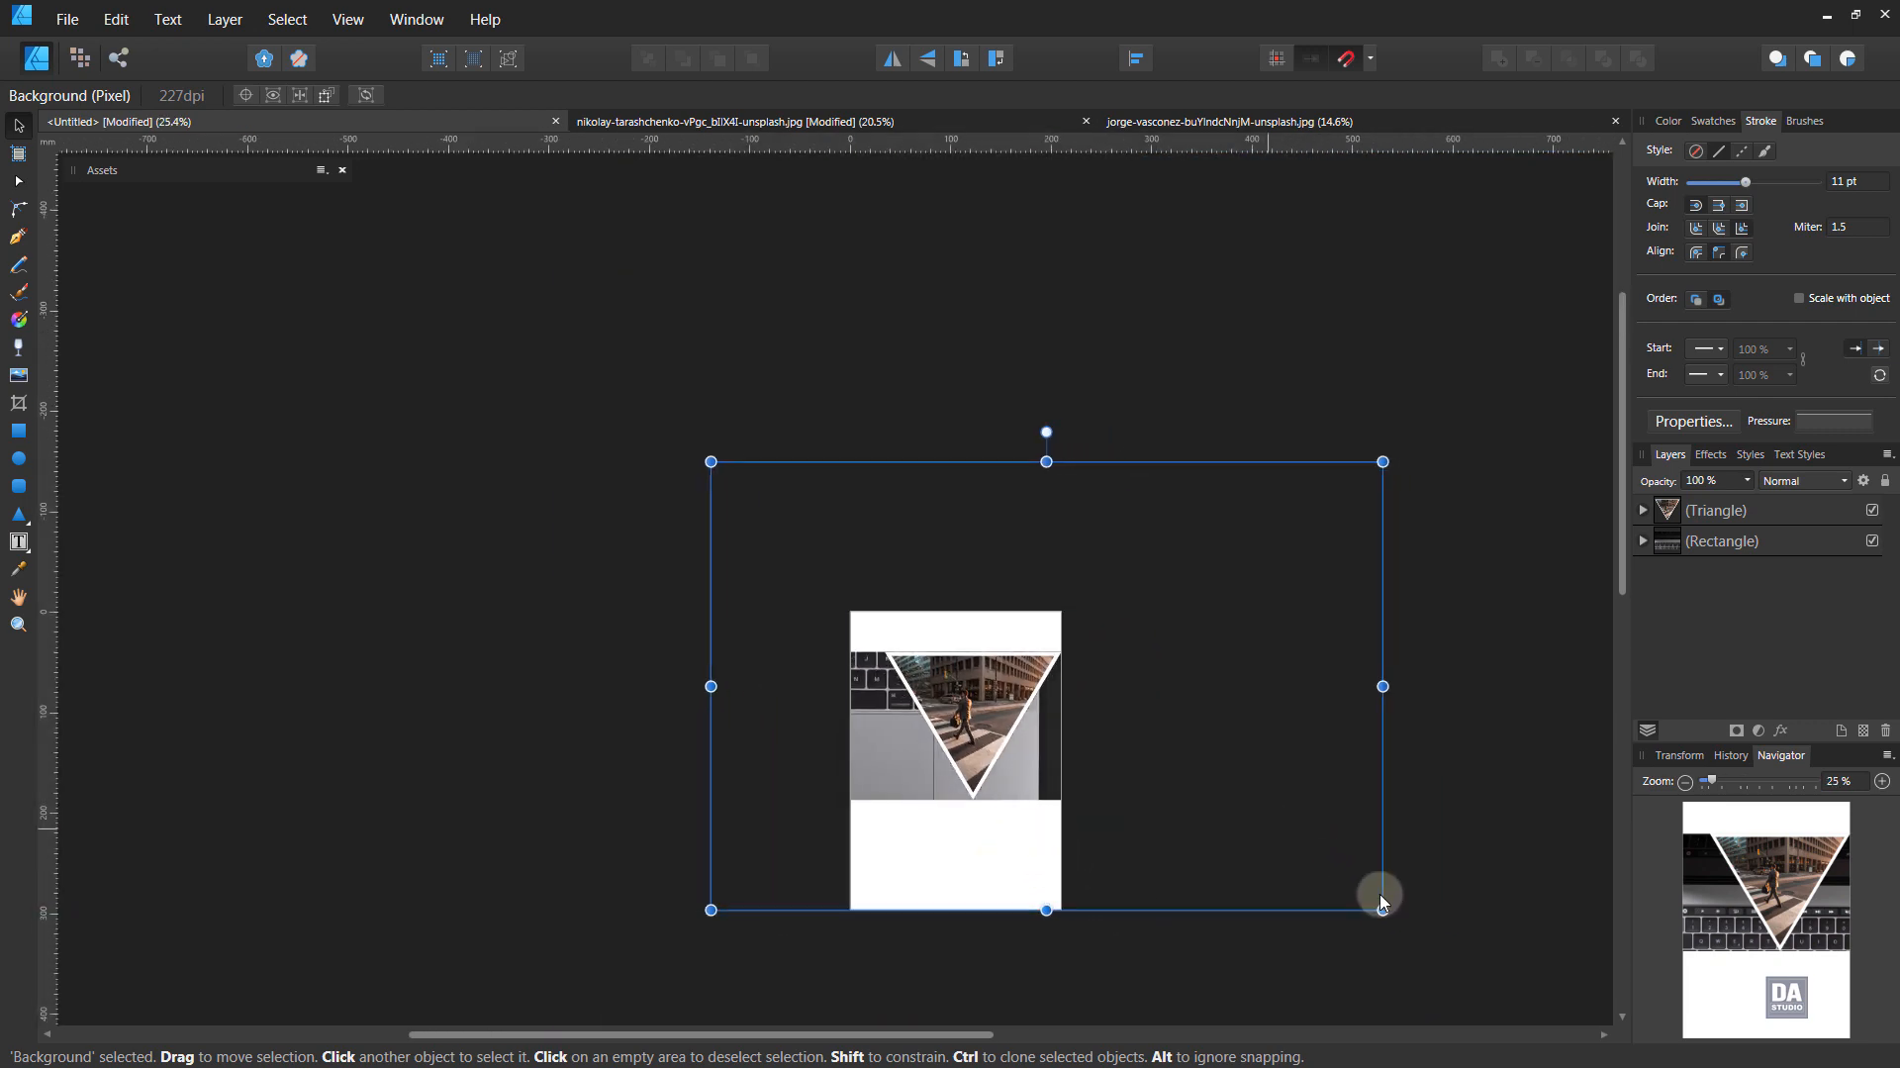
{"action": "left_click_drag", "start_coordinate": [1383, 908], "coordinate": [930, 721]}
{"action": "scroll", "coordinate": [931, 721], "scroll_direction": "up", "scroll_amount": 3}
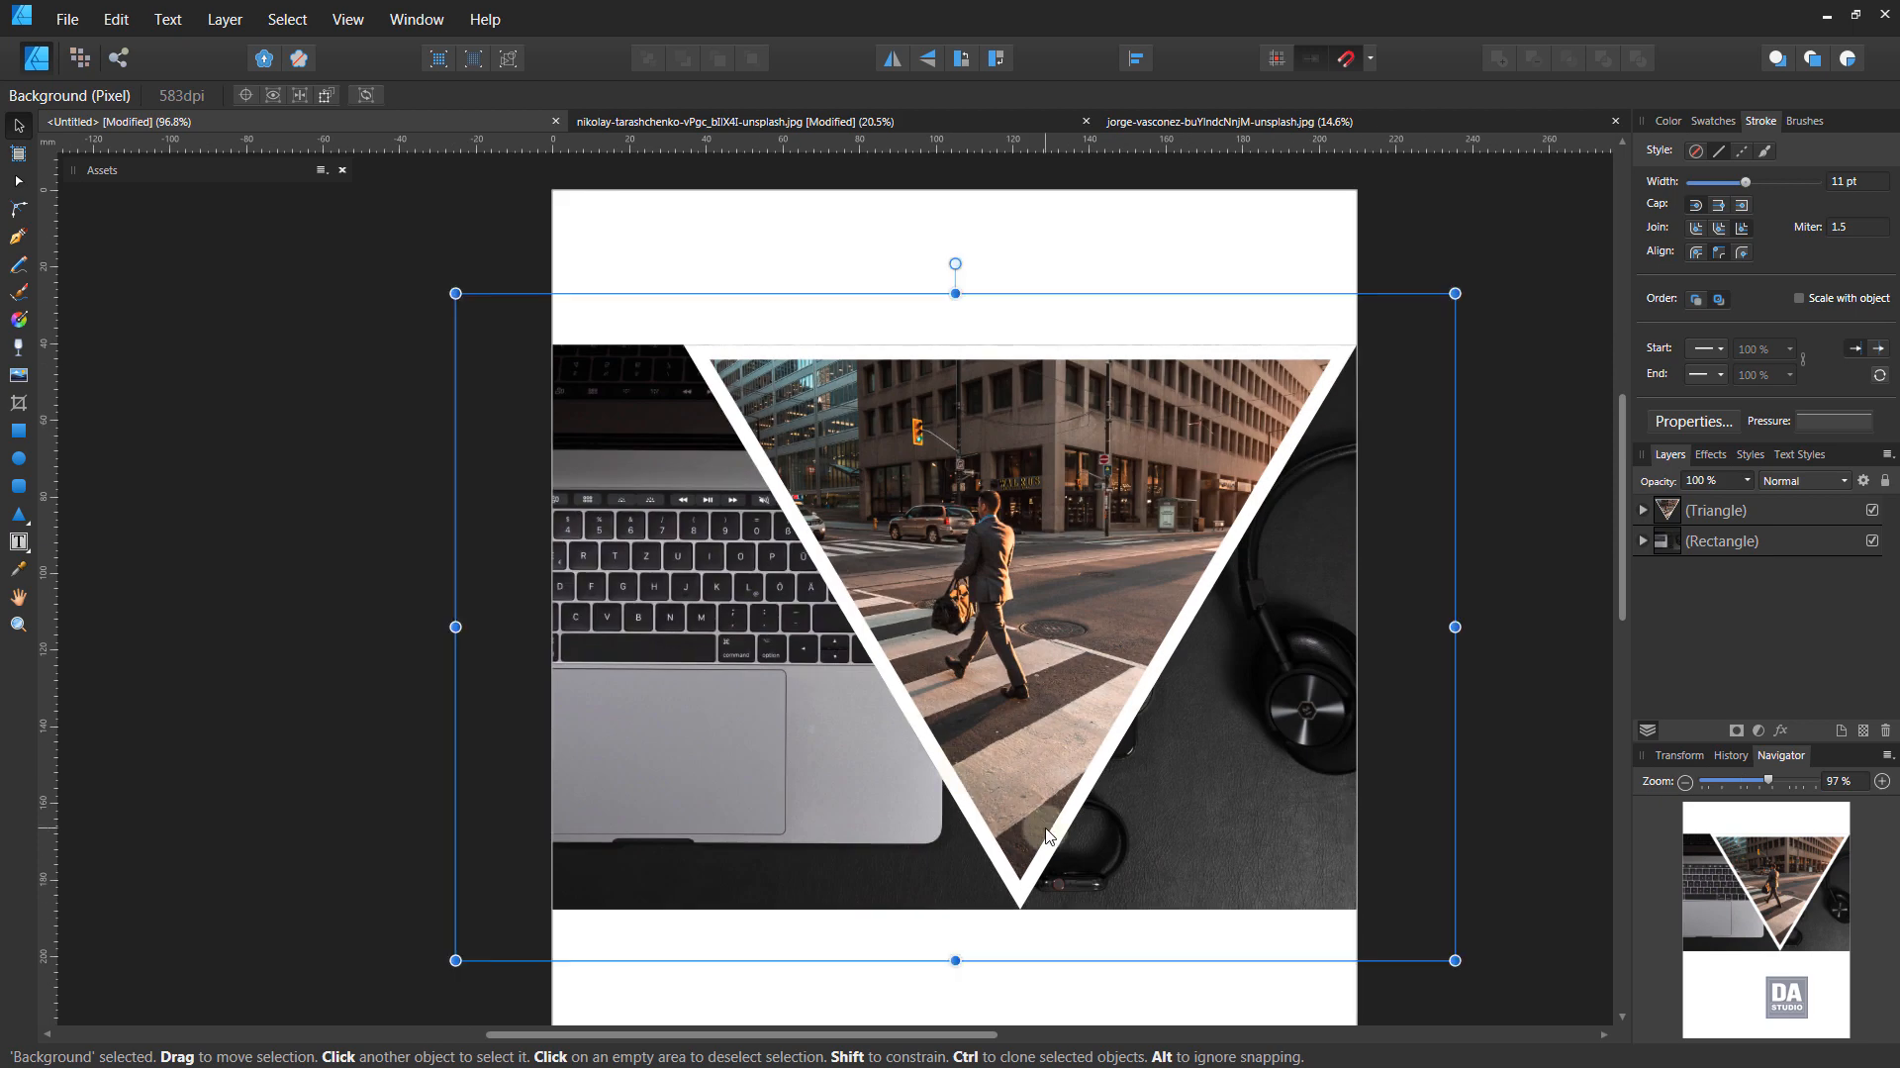
{"action": "scroll", "coordinate": [1050, 834], "scroll_direction": "up", "scroll_amount": 1}
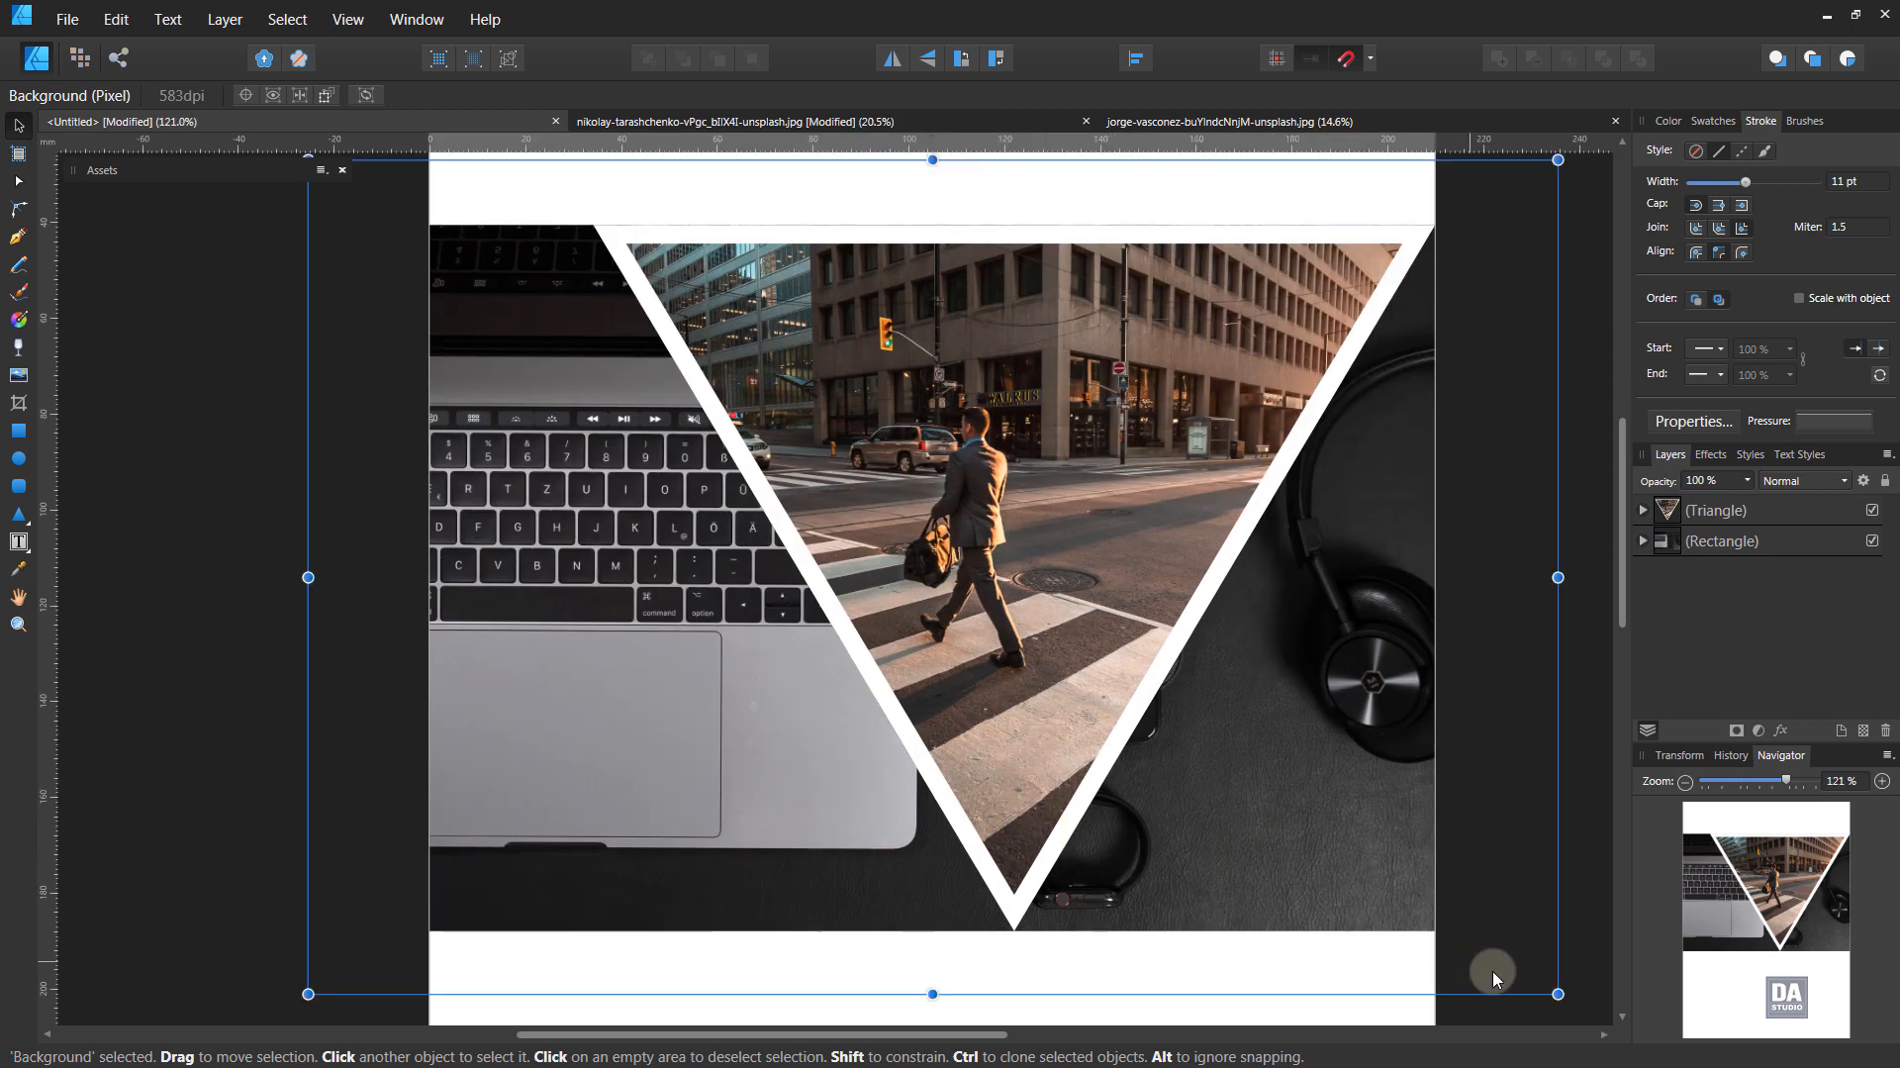
{"action": "left_click_drag", "start_coordinate": [1558, 994], "coordinate": [1453, 910]}
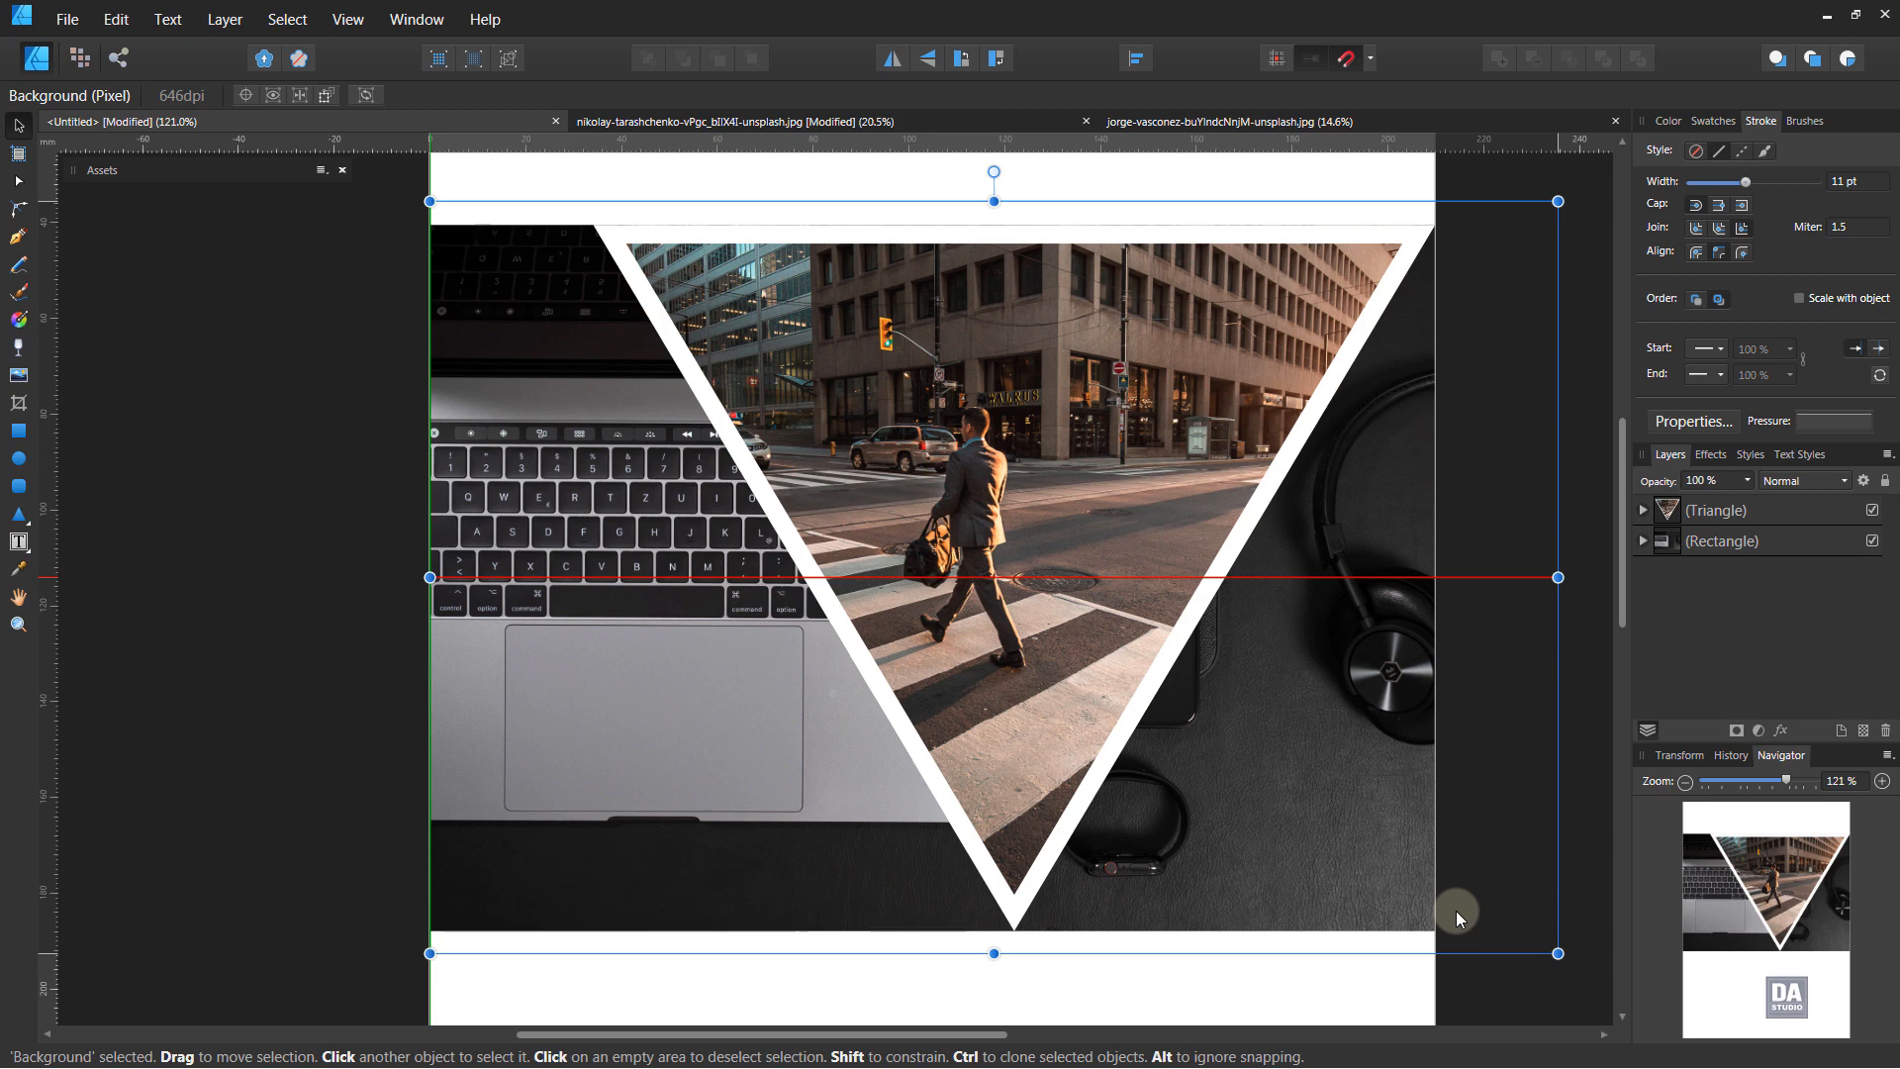
{"action": "left_click_drag", "start_coordinate": [1353, 782], "coordinate": [1352, 821]}
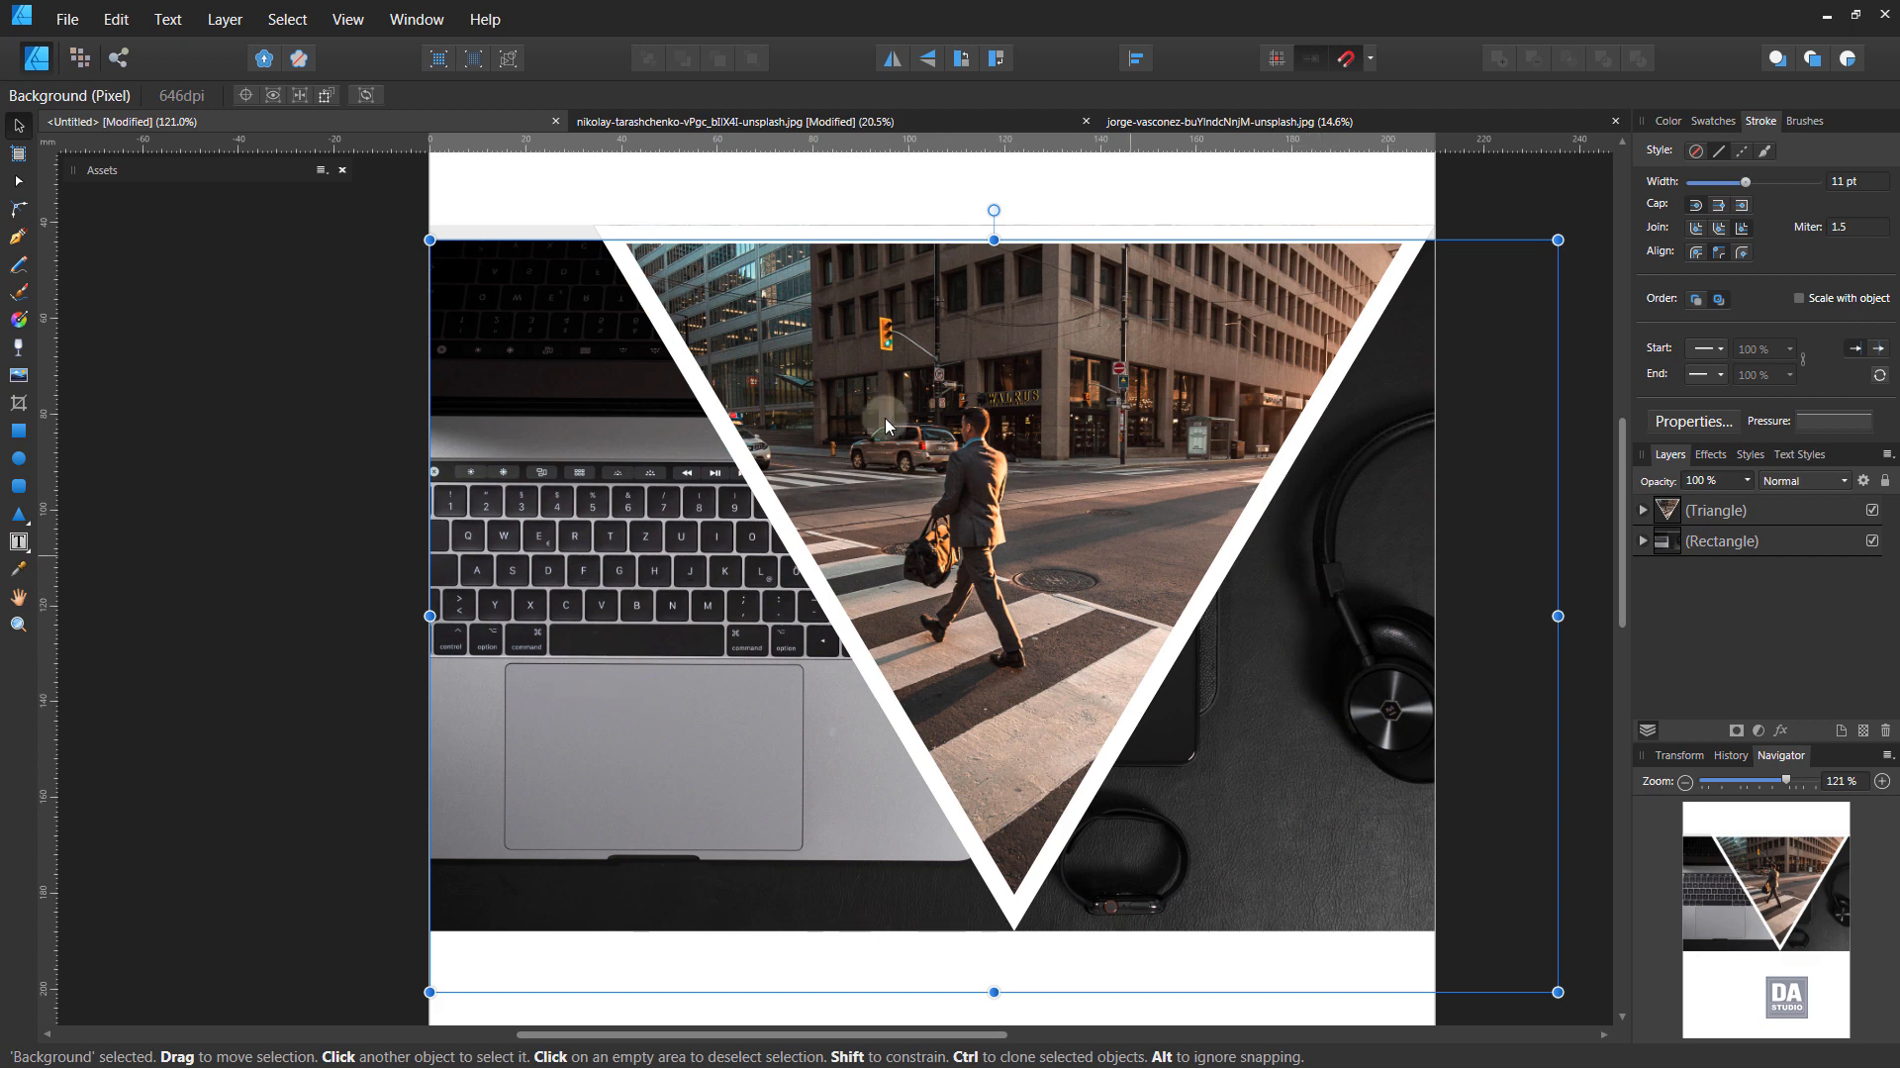
Lower the upper edge of the rectangle holding the desk photo to line up with the top of the triangle's photo
{"action": "left_click", "coordinate": [1667, 545]}
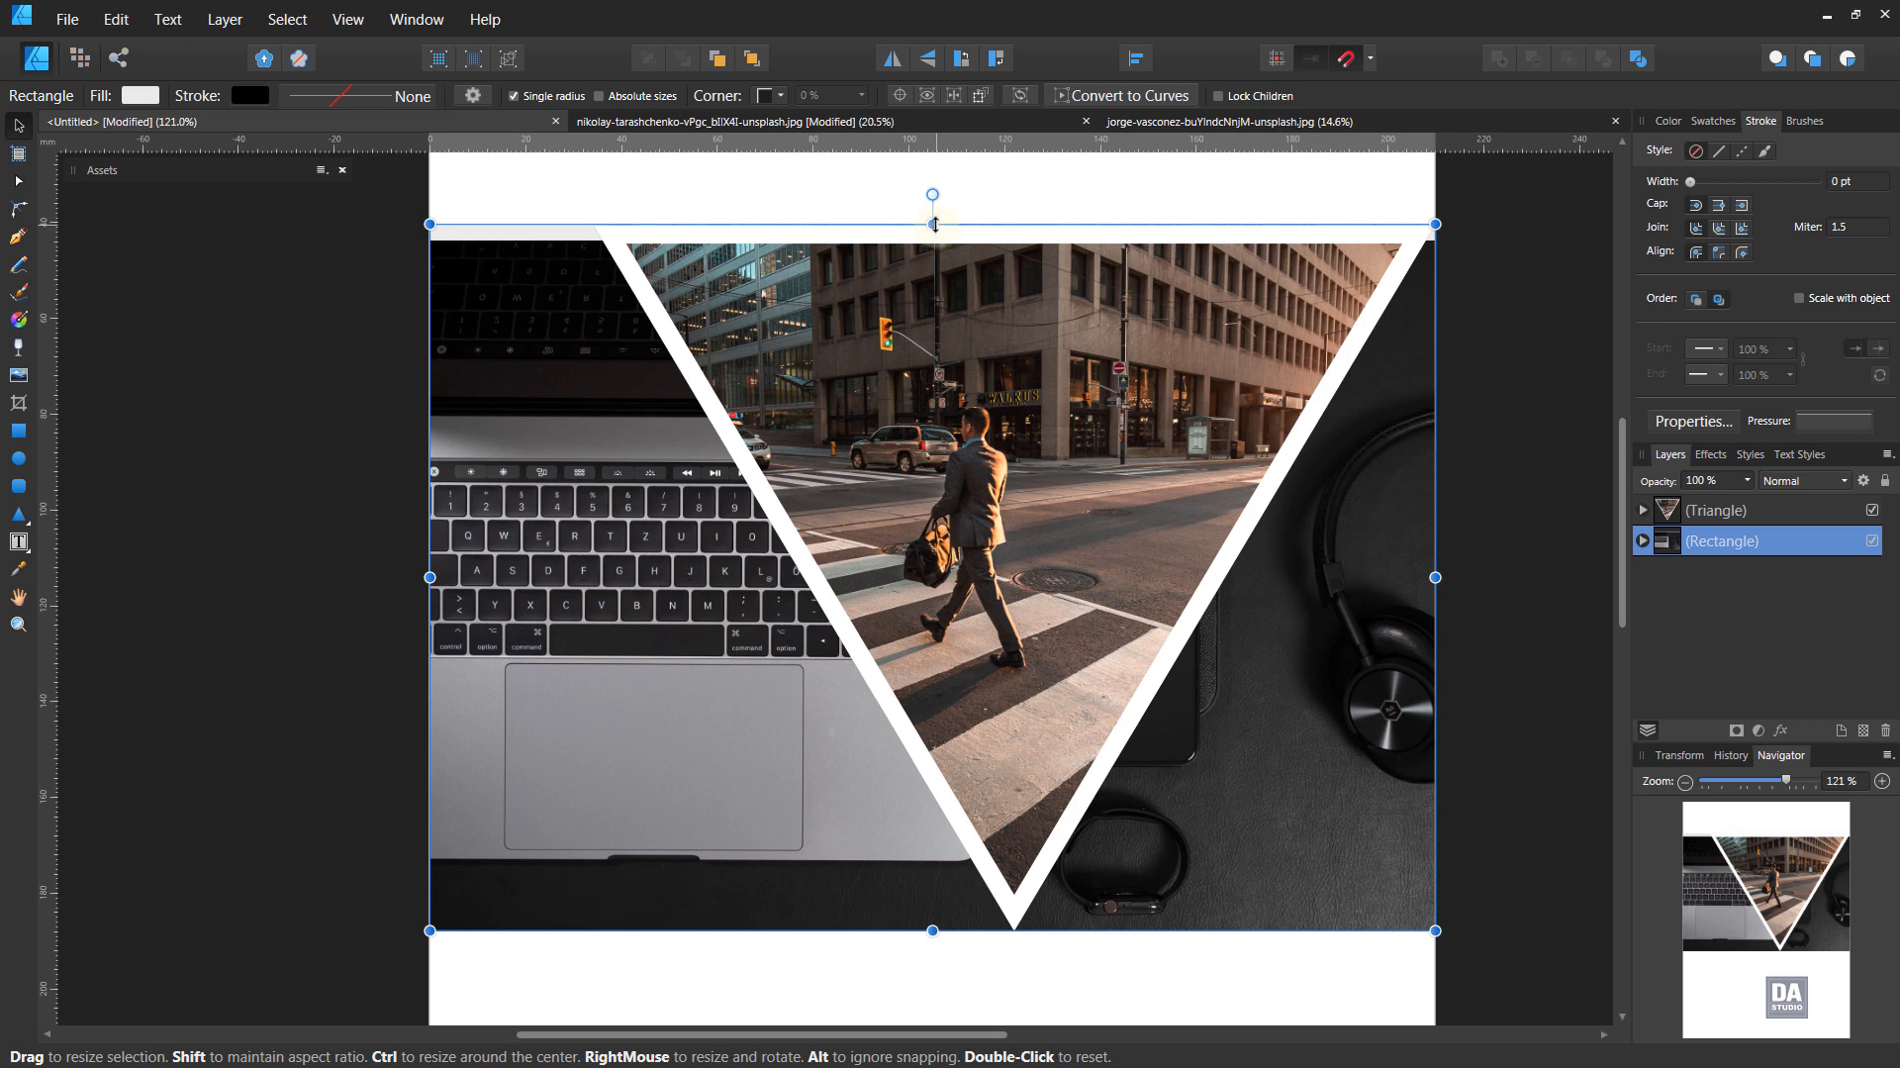
{"action": "left_click_drag", "start_coordinate": [933, 224], "coordinate": [934, 238]}
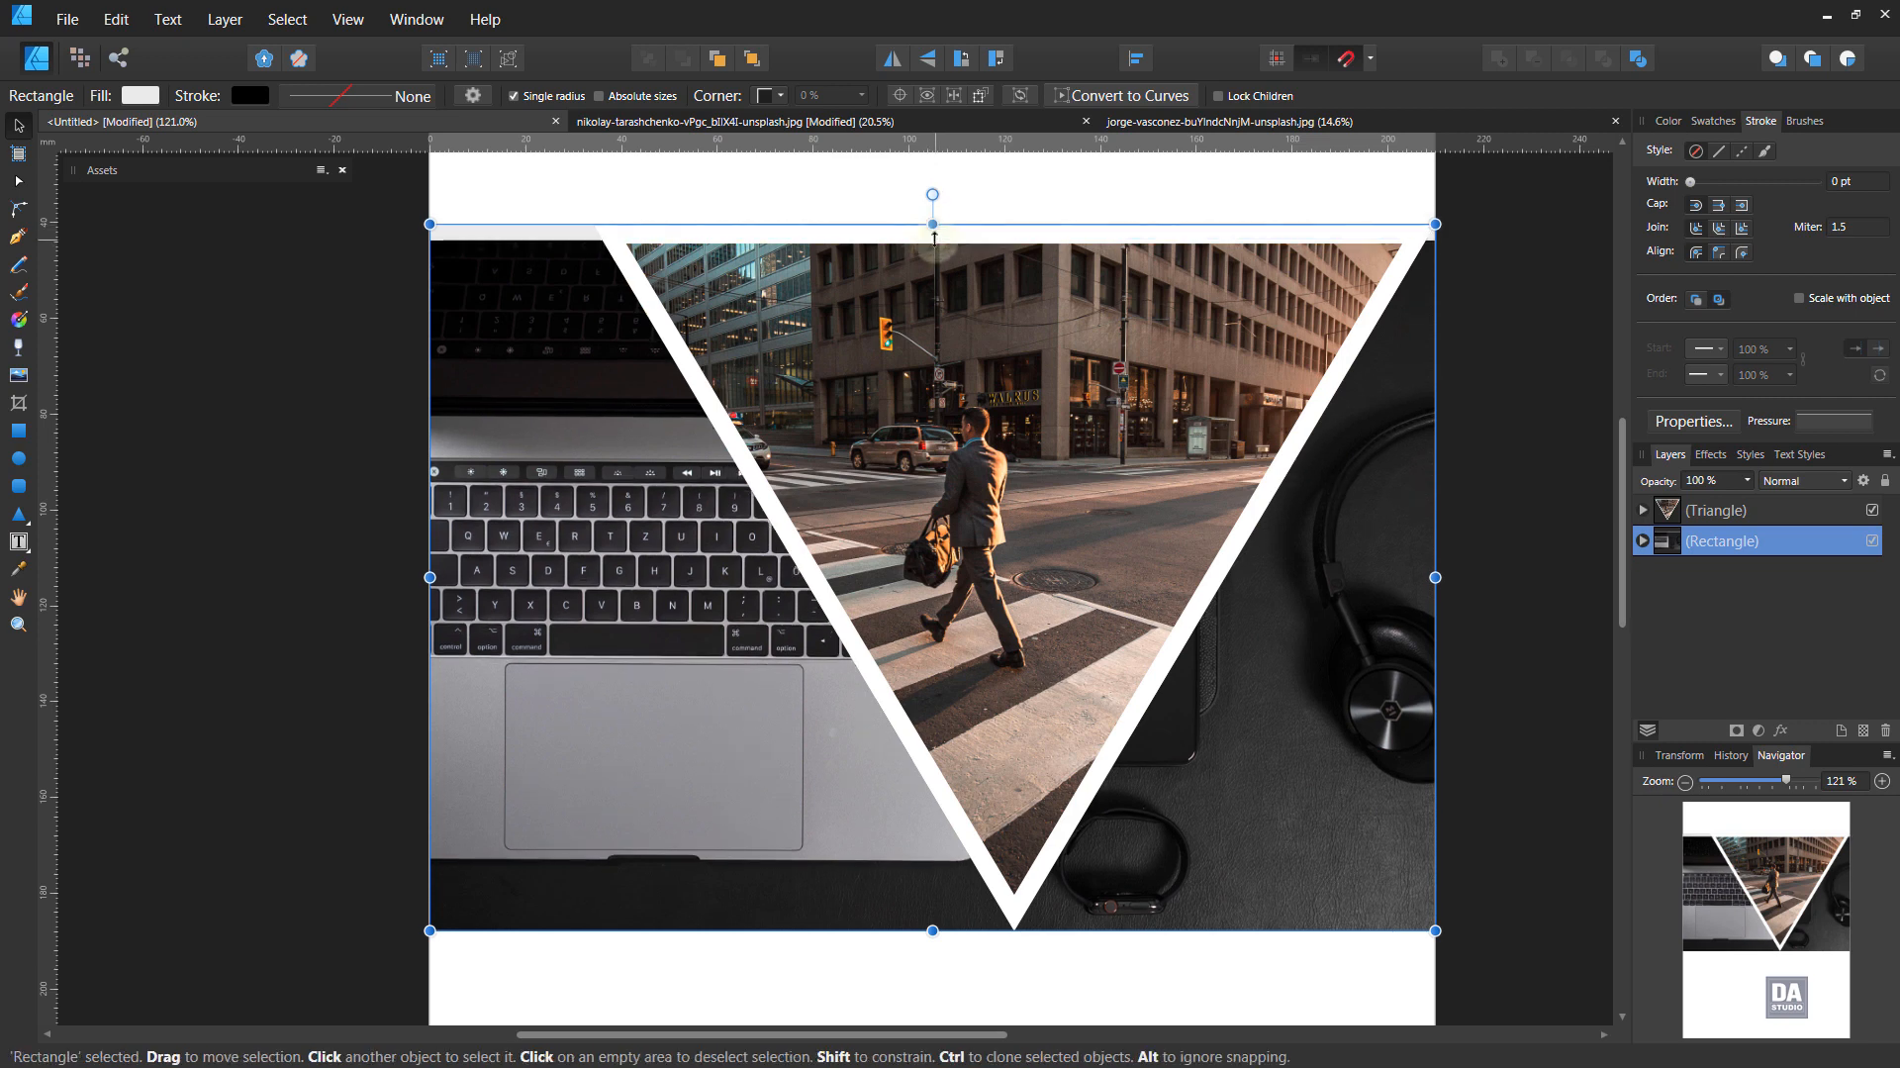
{"action": "left_click", "coordinate": [1541, 519]}
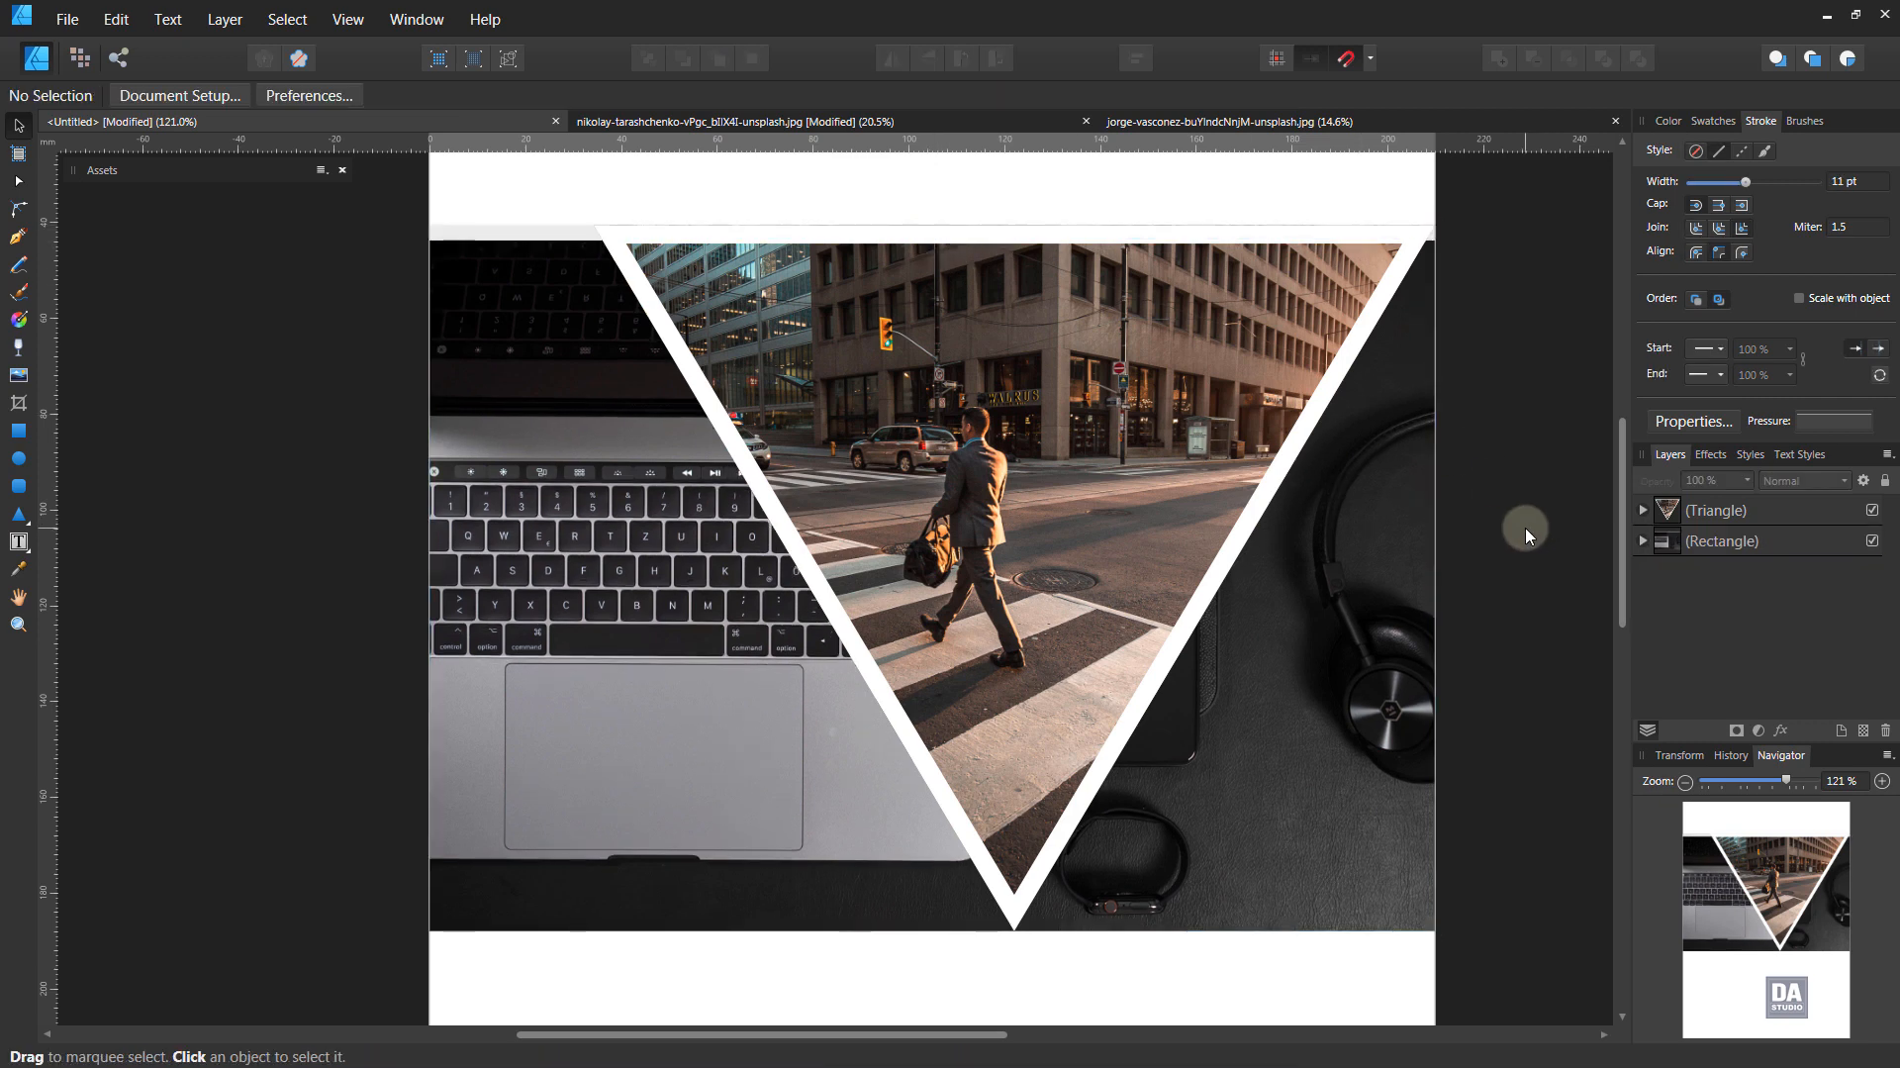
Draw an orange rectangle without a stroke over the whole photo band and nest it inside the band's rectangle above the desk photo
{"action": "left_click", "coordinate": [1643, 540]}
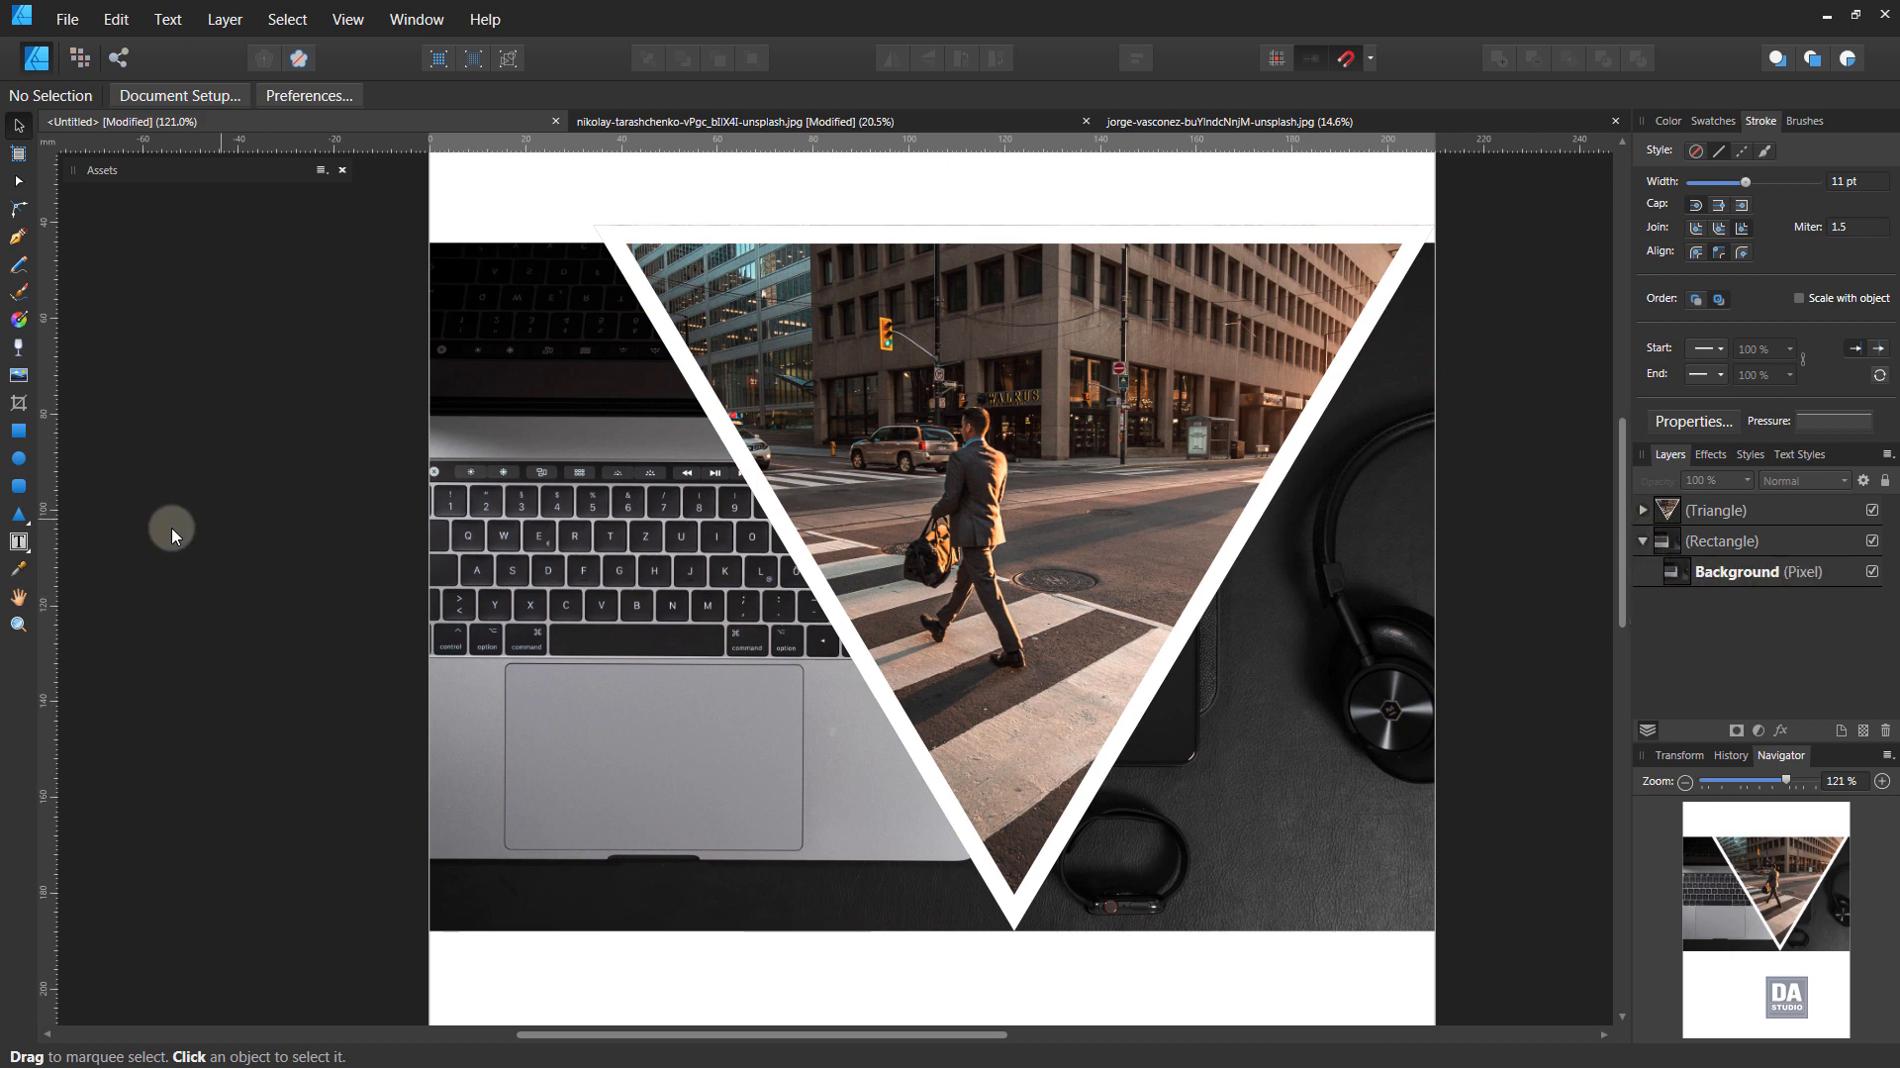
{"action": "left_click", "coordinate": [32, 436]}
{"action": "left_click_drag", "start_coordinate": [399, 225], "coordinate": [1476, 950]}
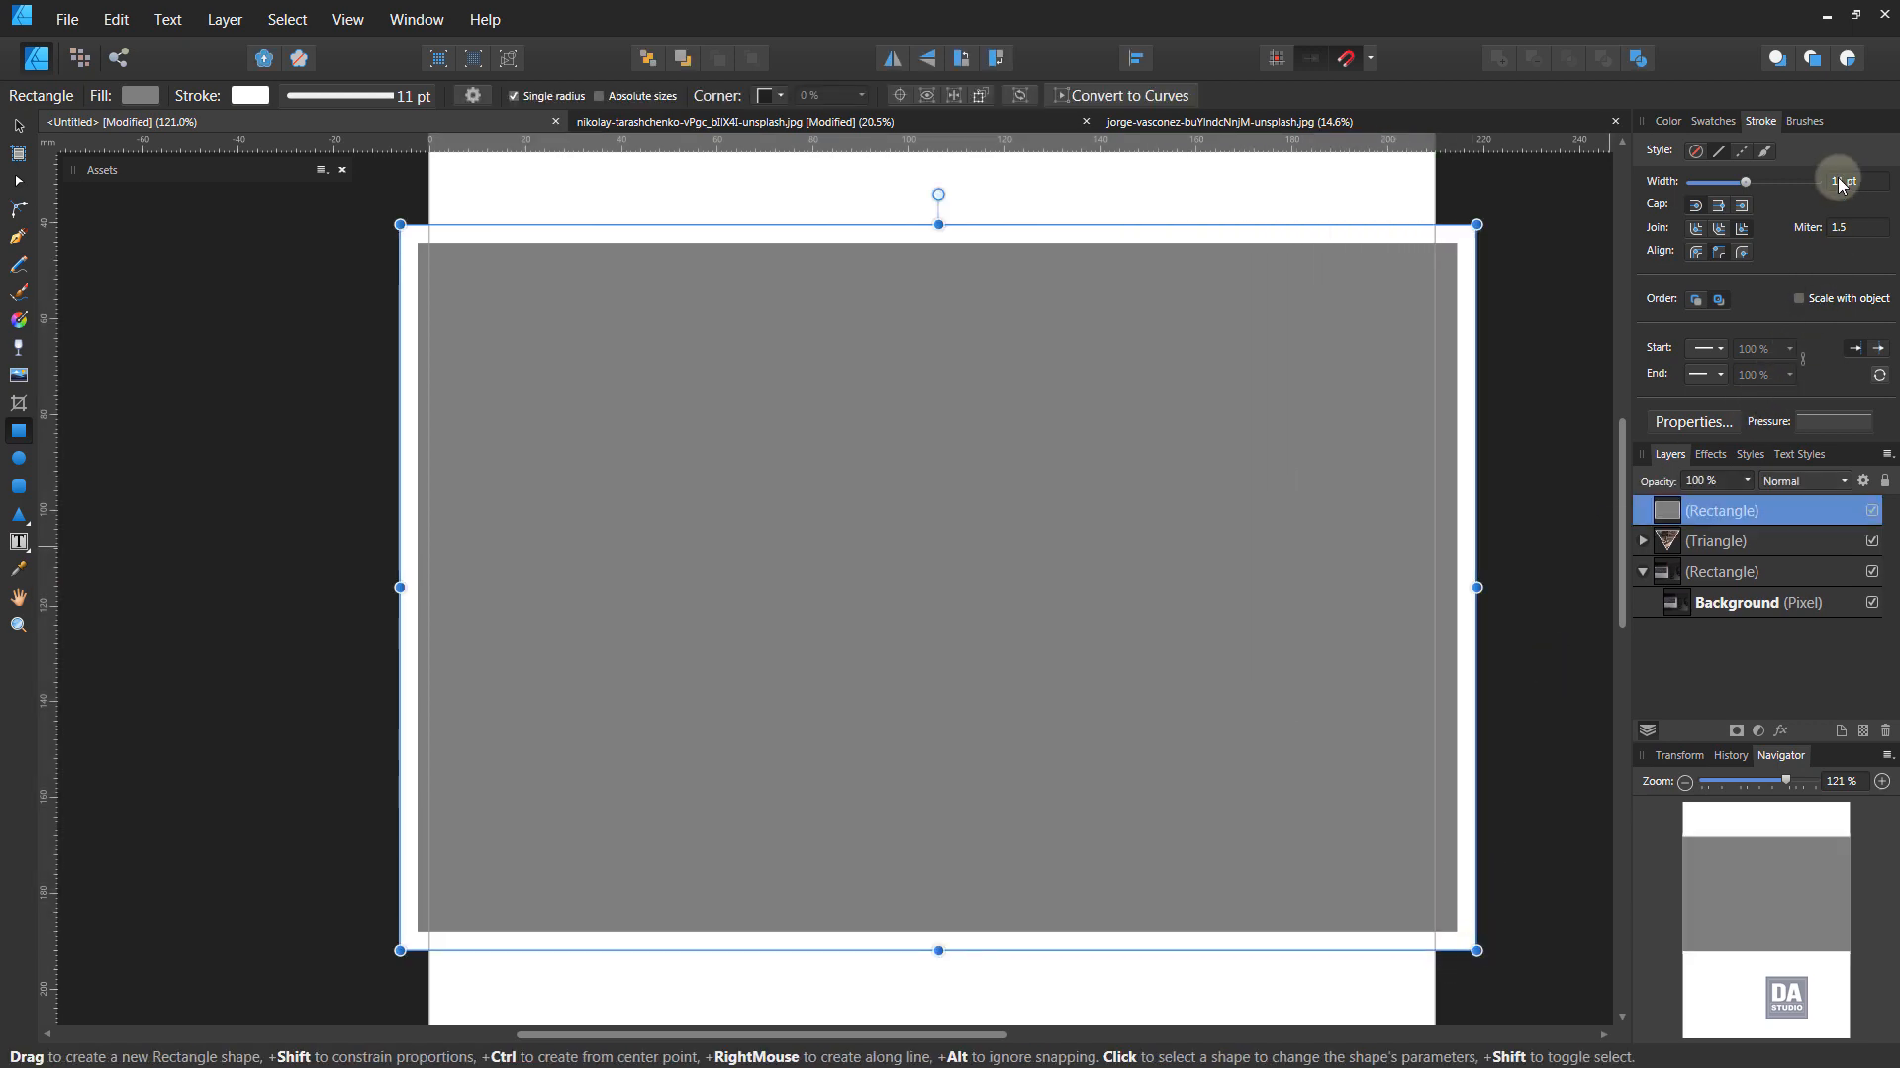
{"action": "left_click", "coordinate": [1732, 121]}
{"action": "left_click", "coordinate": [1657, 186]}
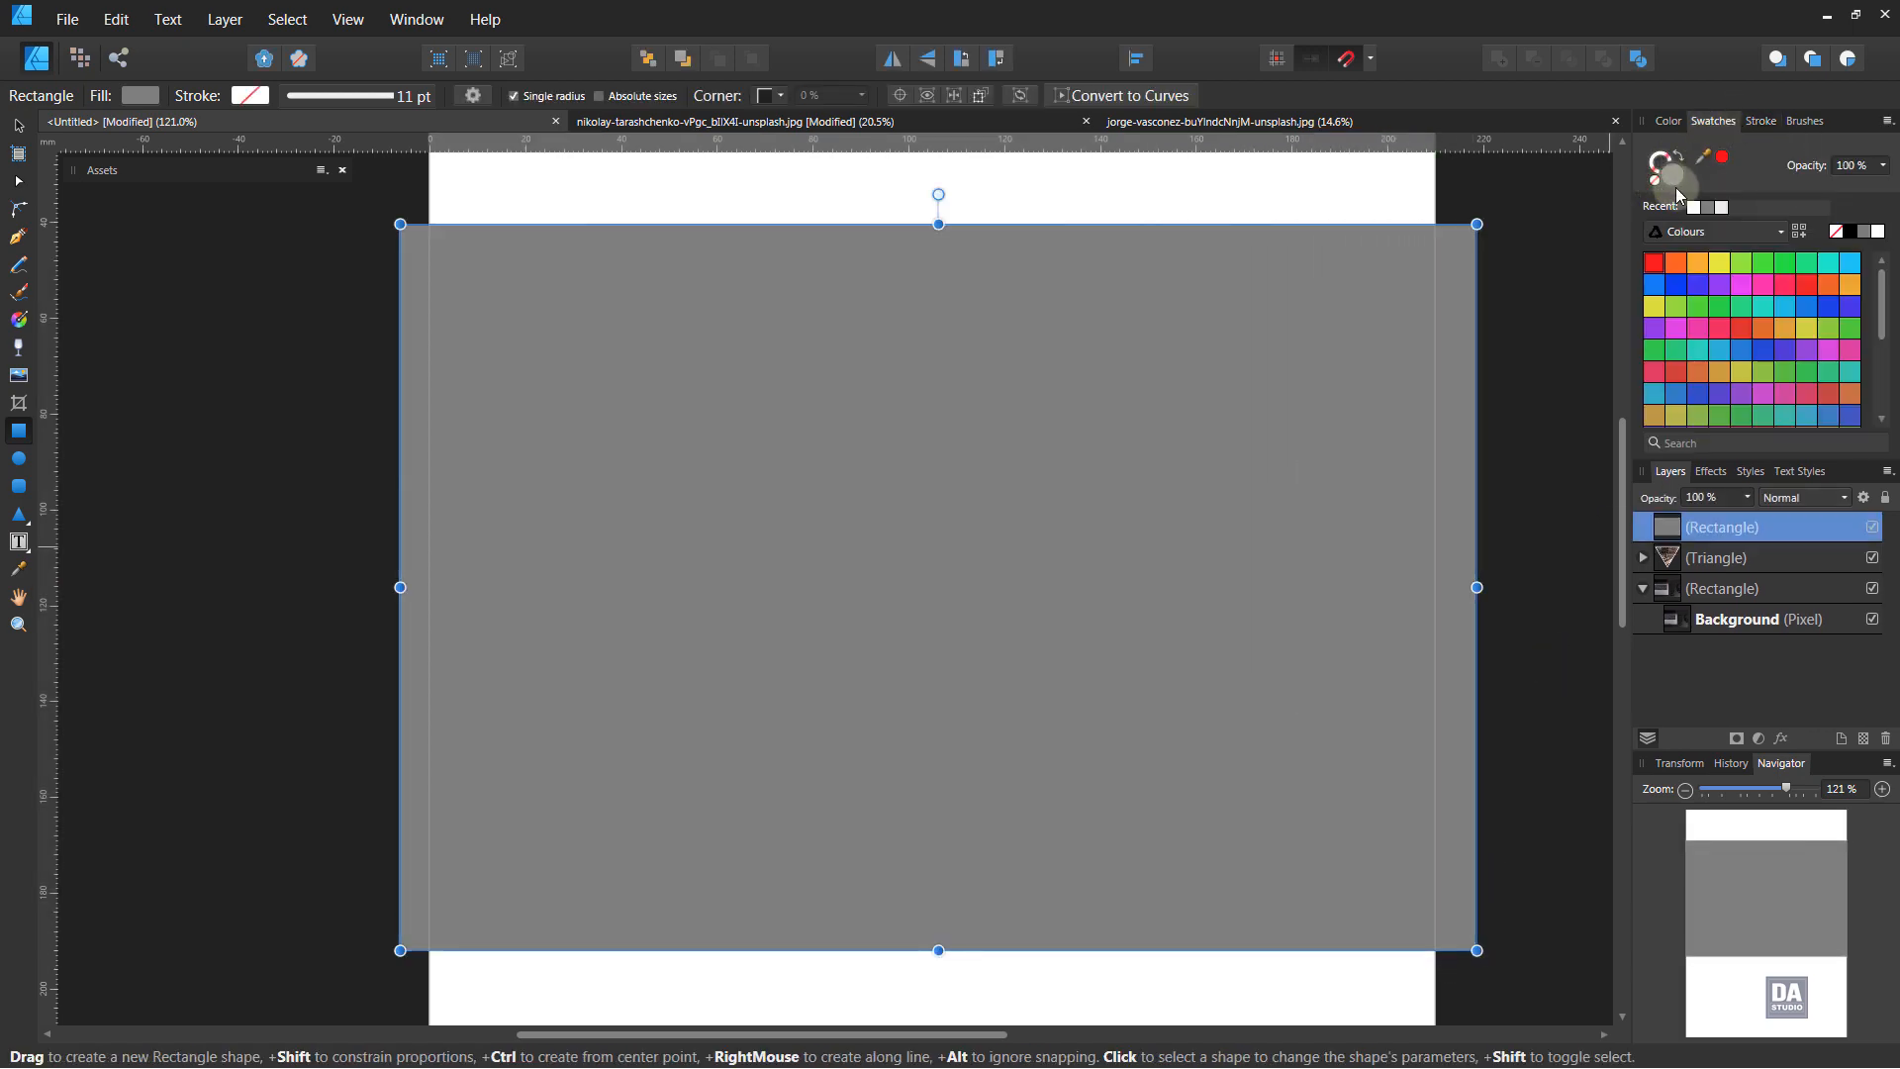
{"action": "left_click", "coordinate": [1683, 264]}
{"action": "left_click_drag", "start_coordinate": [1754, 525], "coordinate": [1746, 594]}
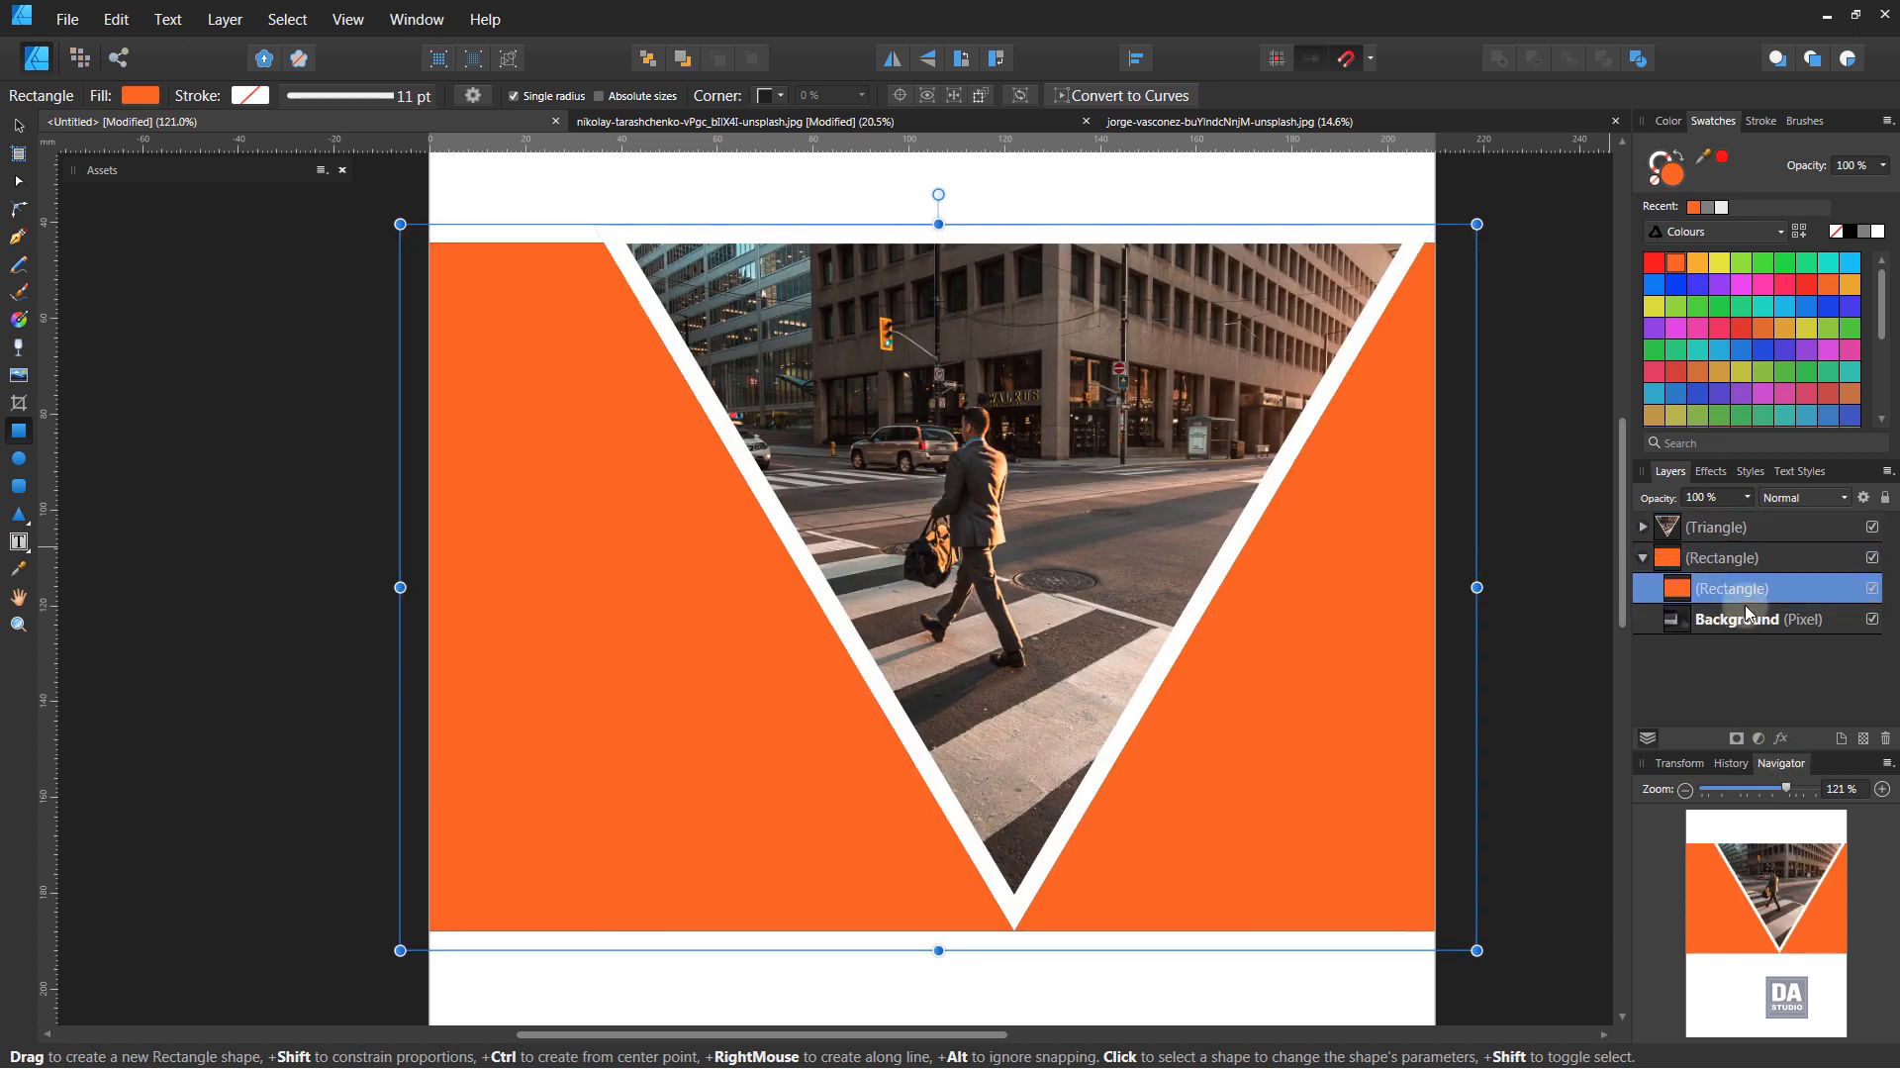
Blend the orange overlay with the desk photo using Multiply and reduce its opacity to 75%
{"action": "left_click", "coordinate": [1796, 502]}
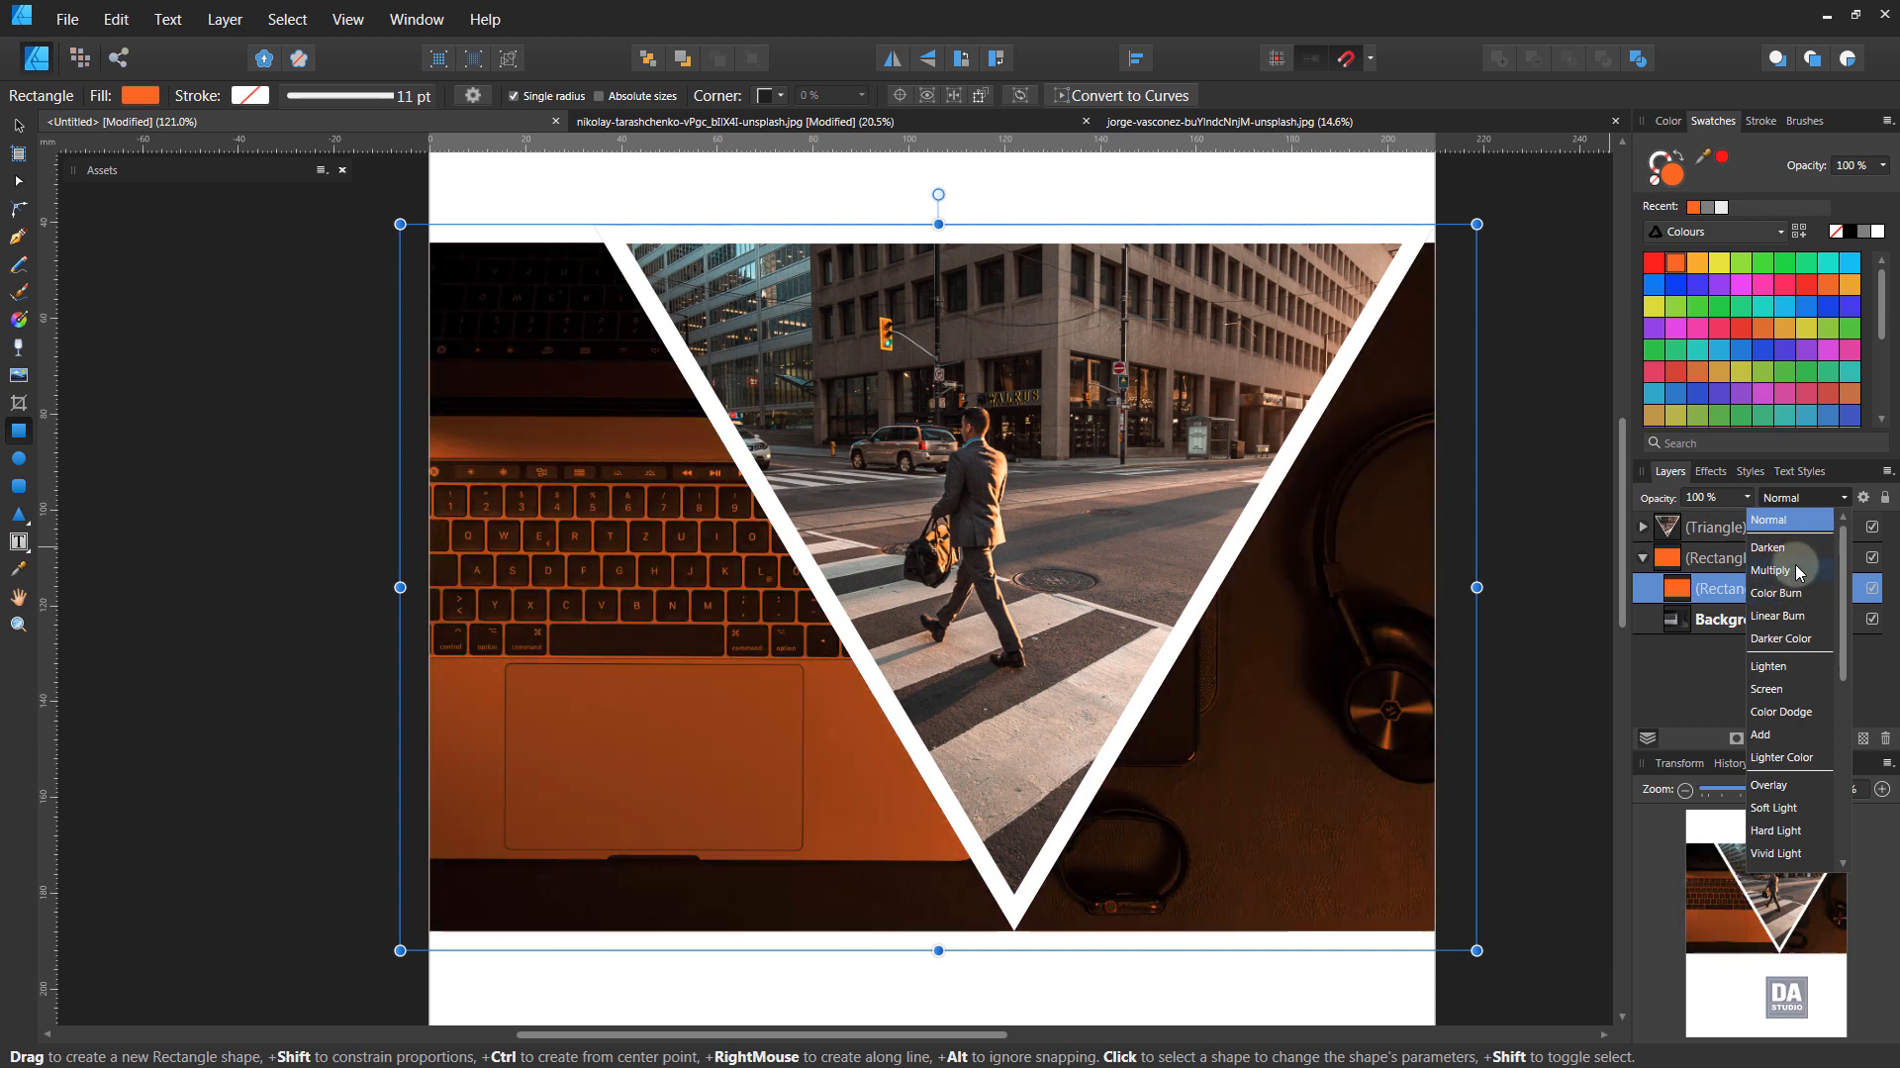
{"action": "left_click", "coordinate": [1796, 571]}
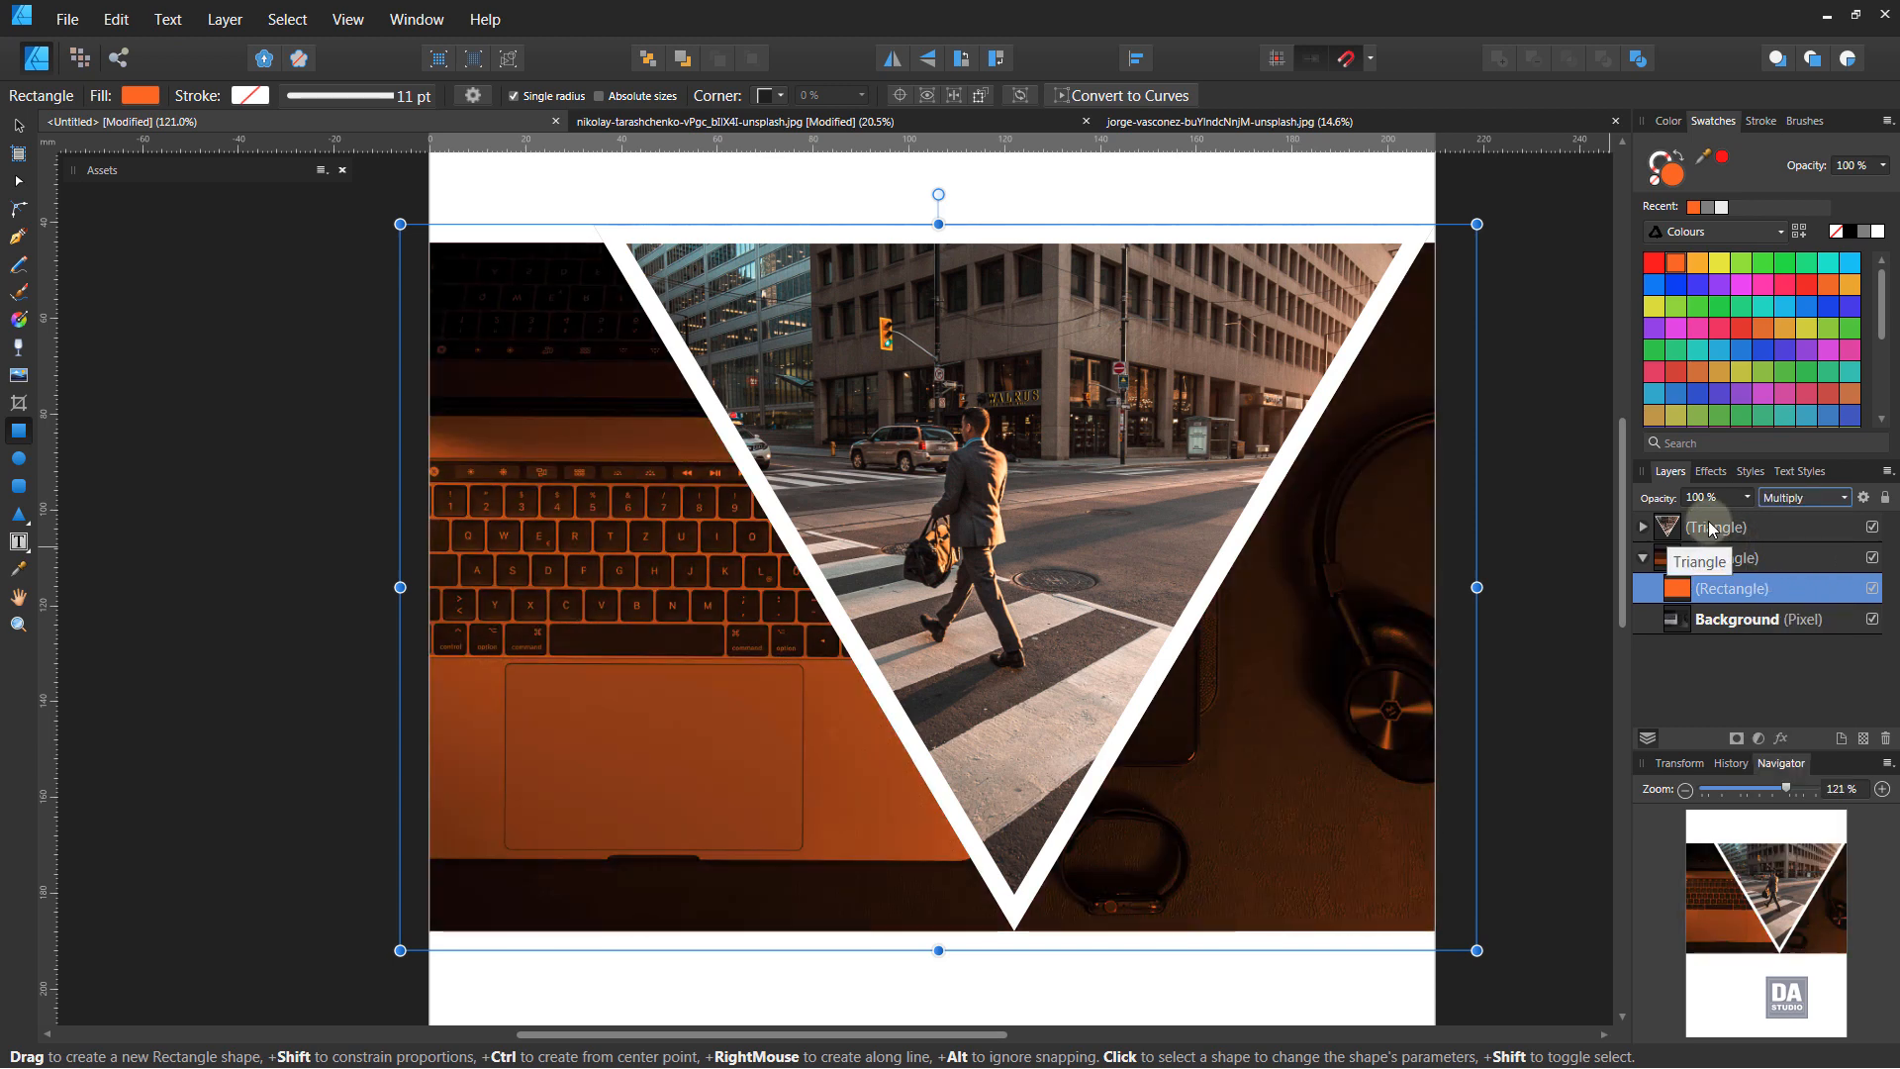
{"action": "left_click_drag", "start_coordinate": [1750, 519], "coordinate": [1730, 521]}
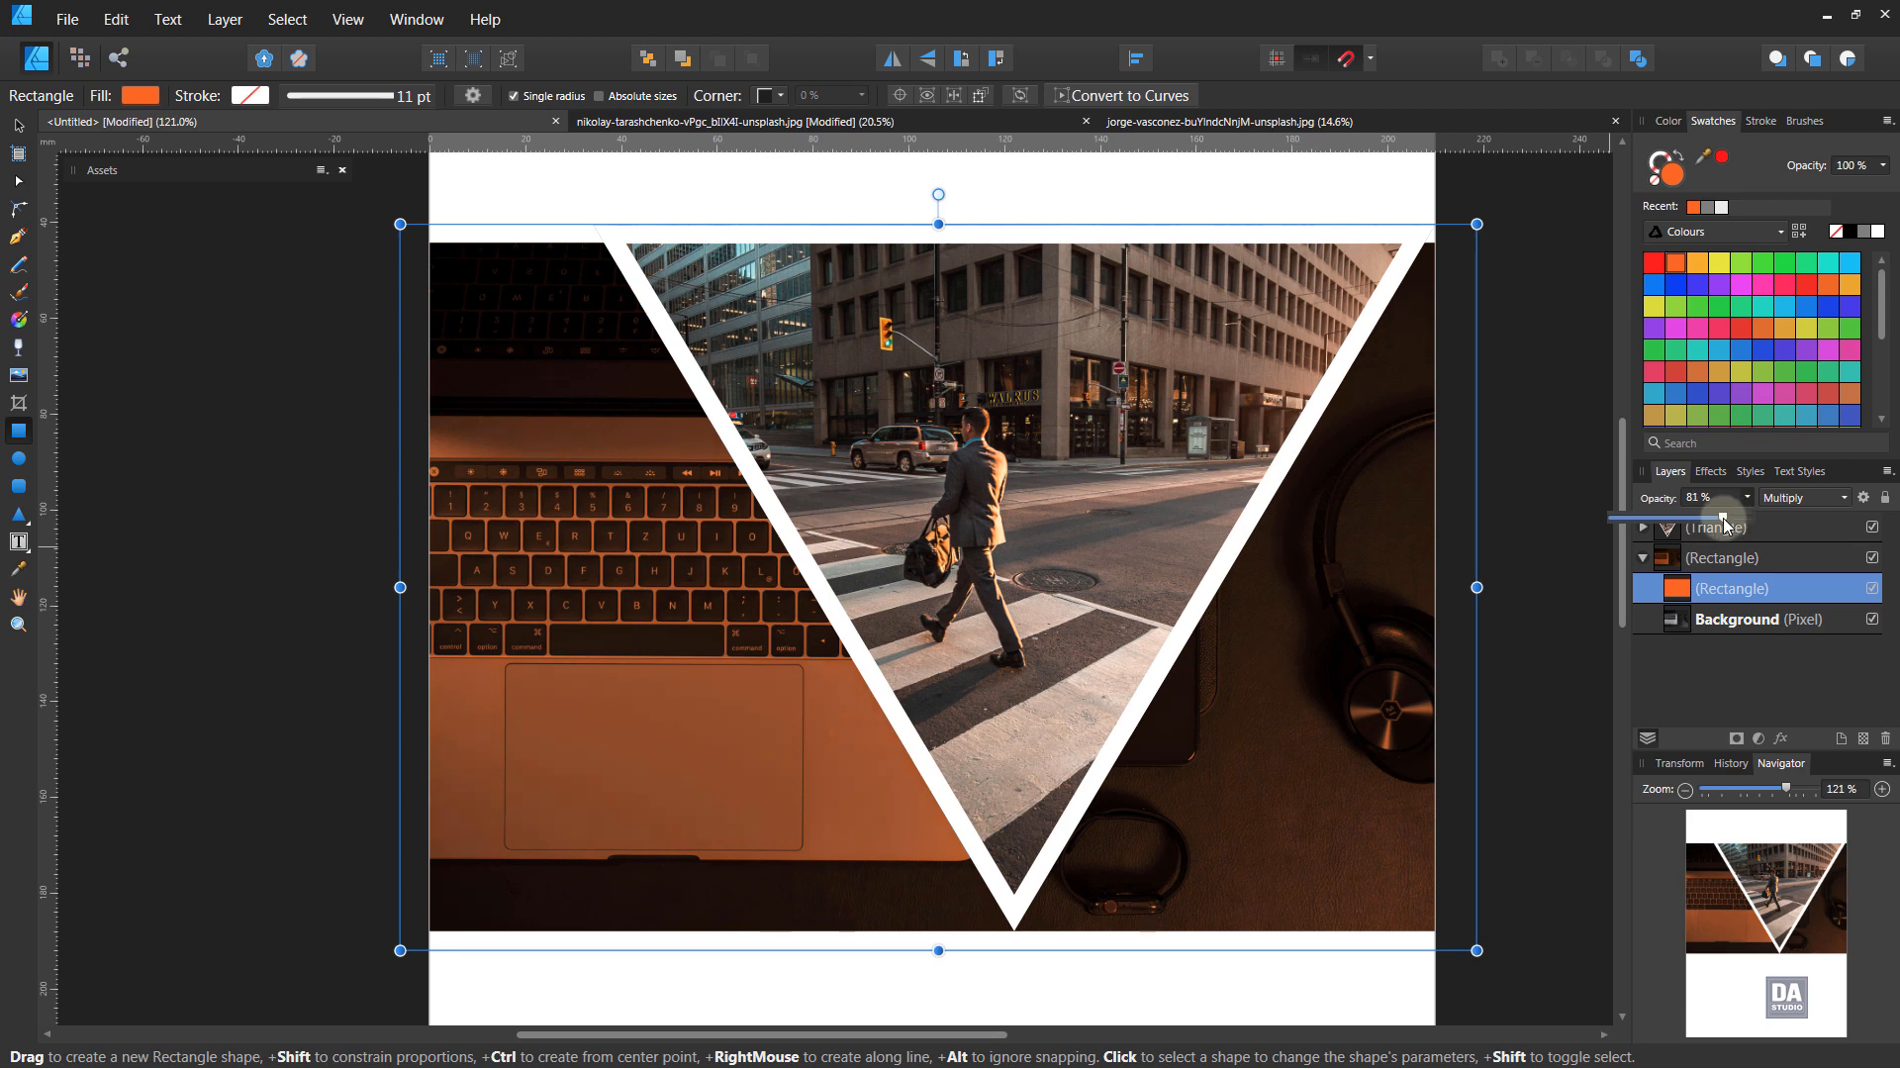
{"action": "left_click", "coordinate": [1538, 644]}
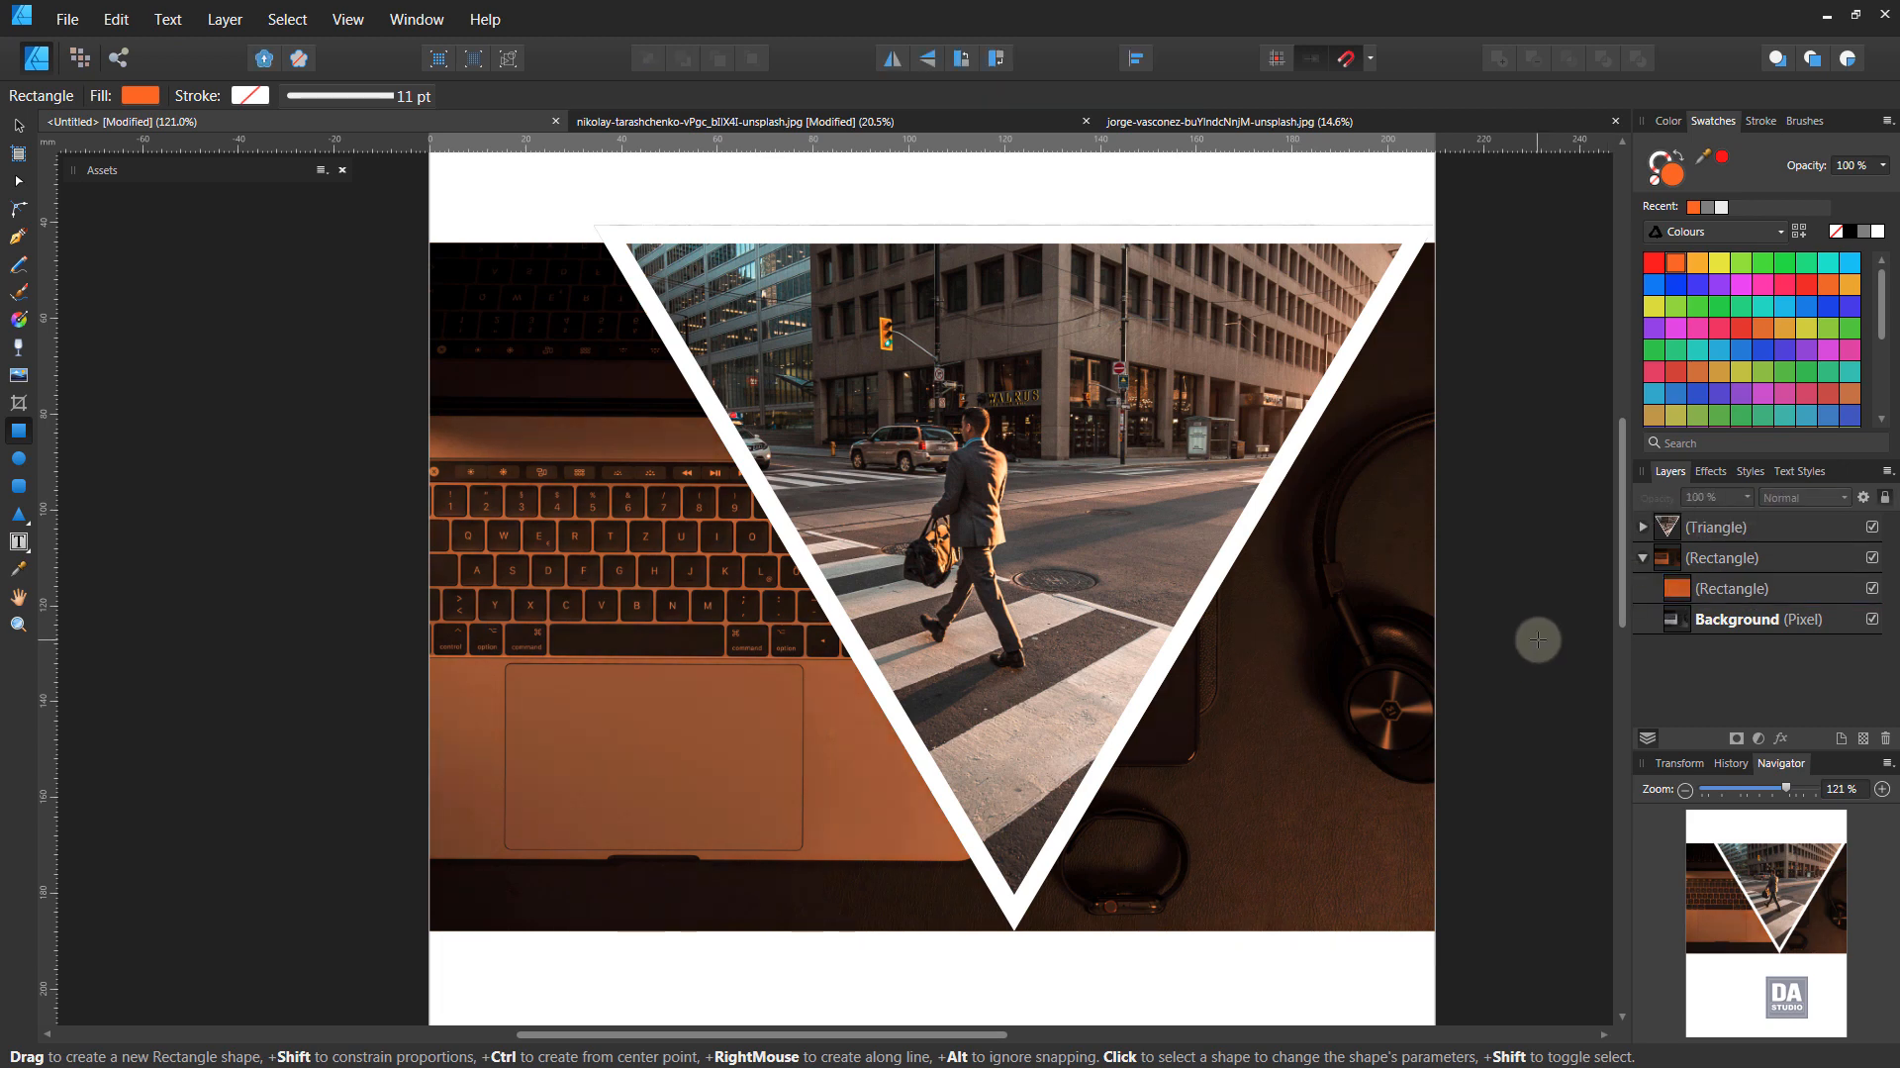
Change the orange overlay's blend mode to Color Burn and try a lower opacity of about 58%
{"action": "left_click", "coordinate": [1682, 590]}
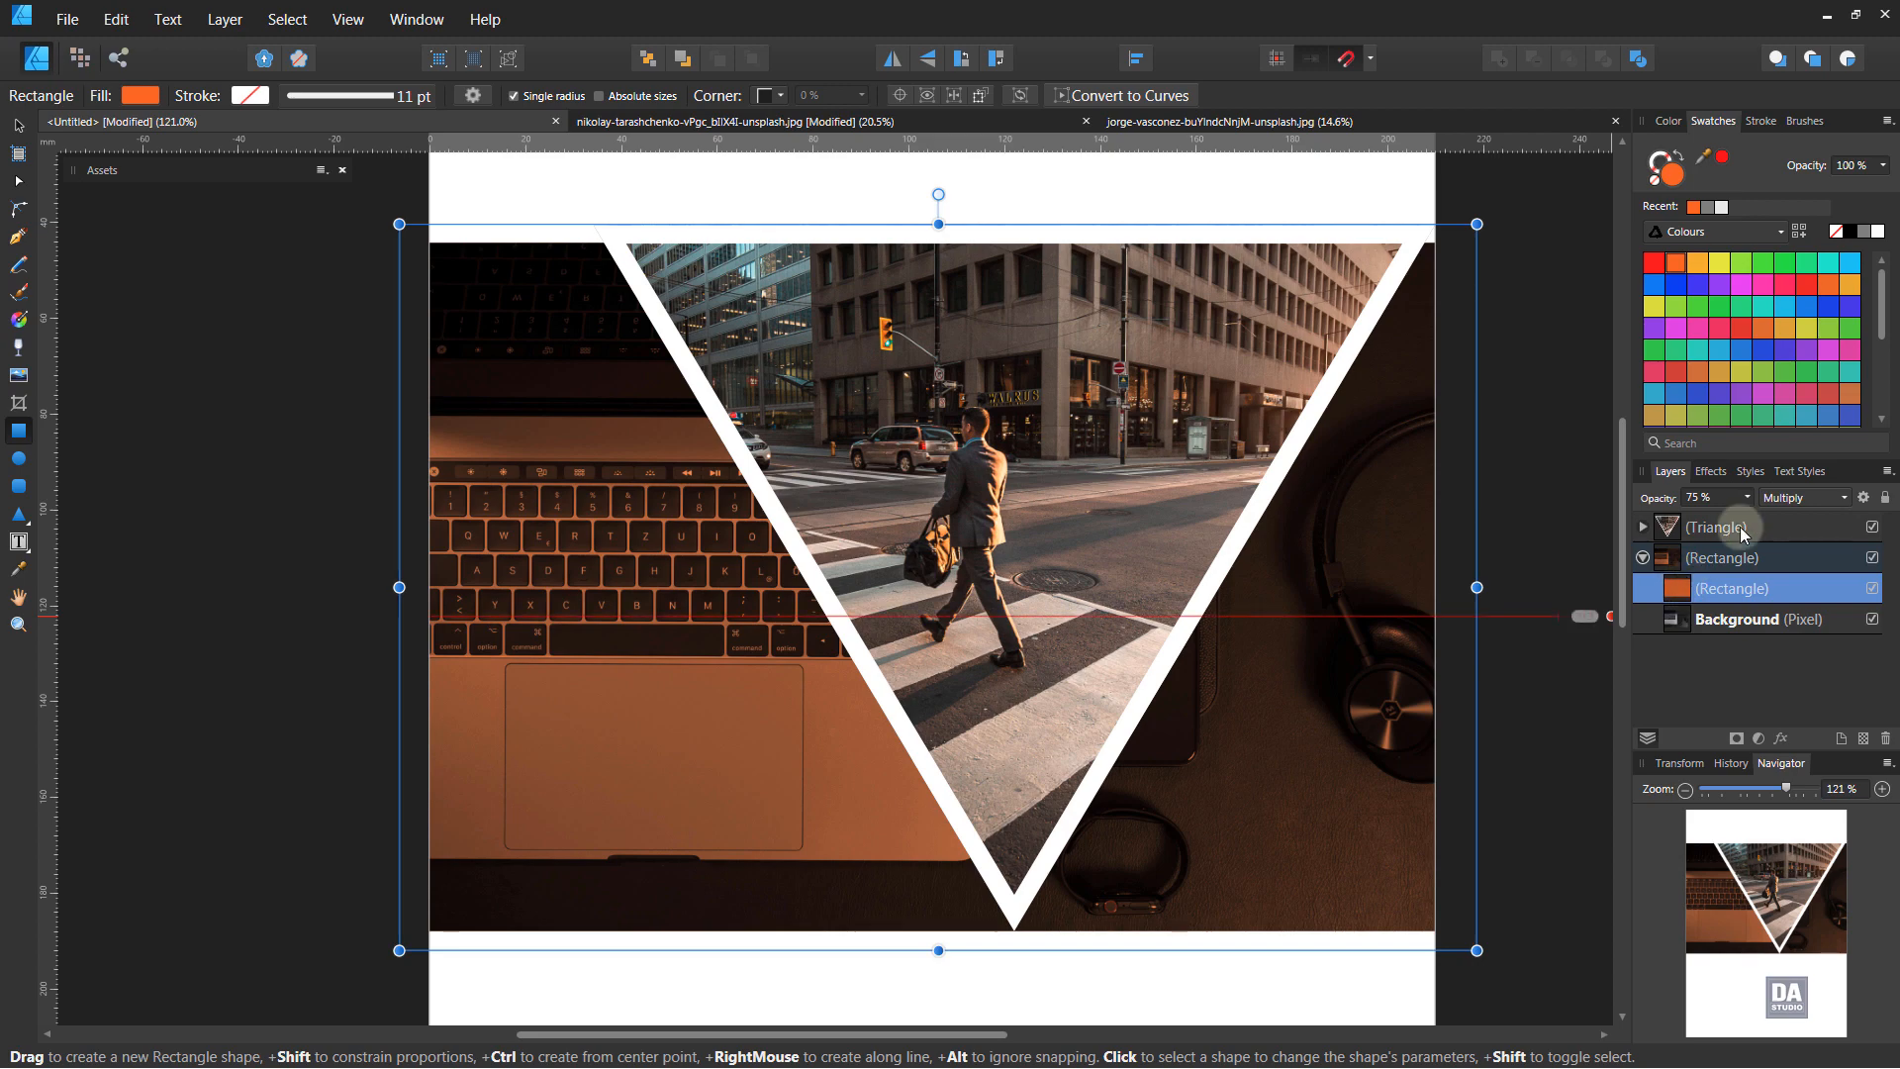
{"action": "left_click", "coordinate": [1802, 497]}
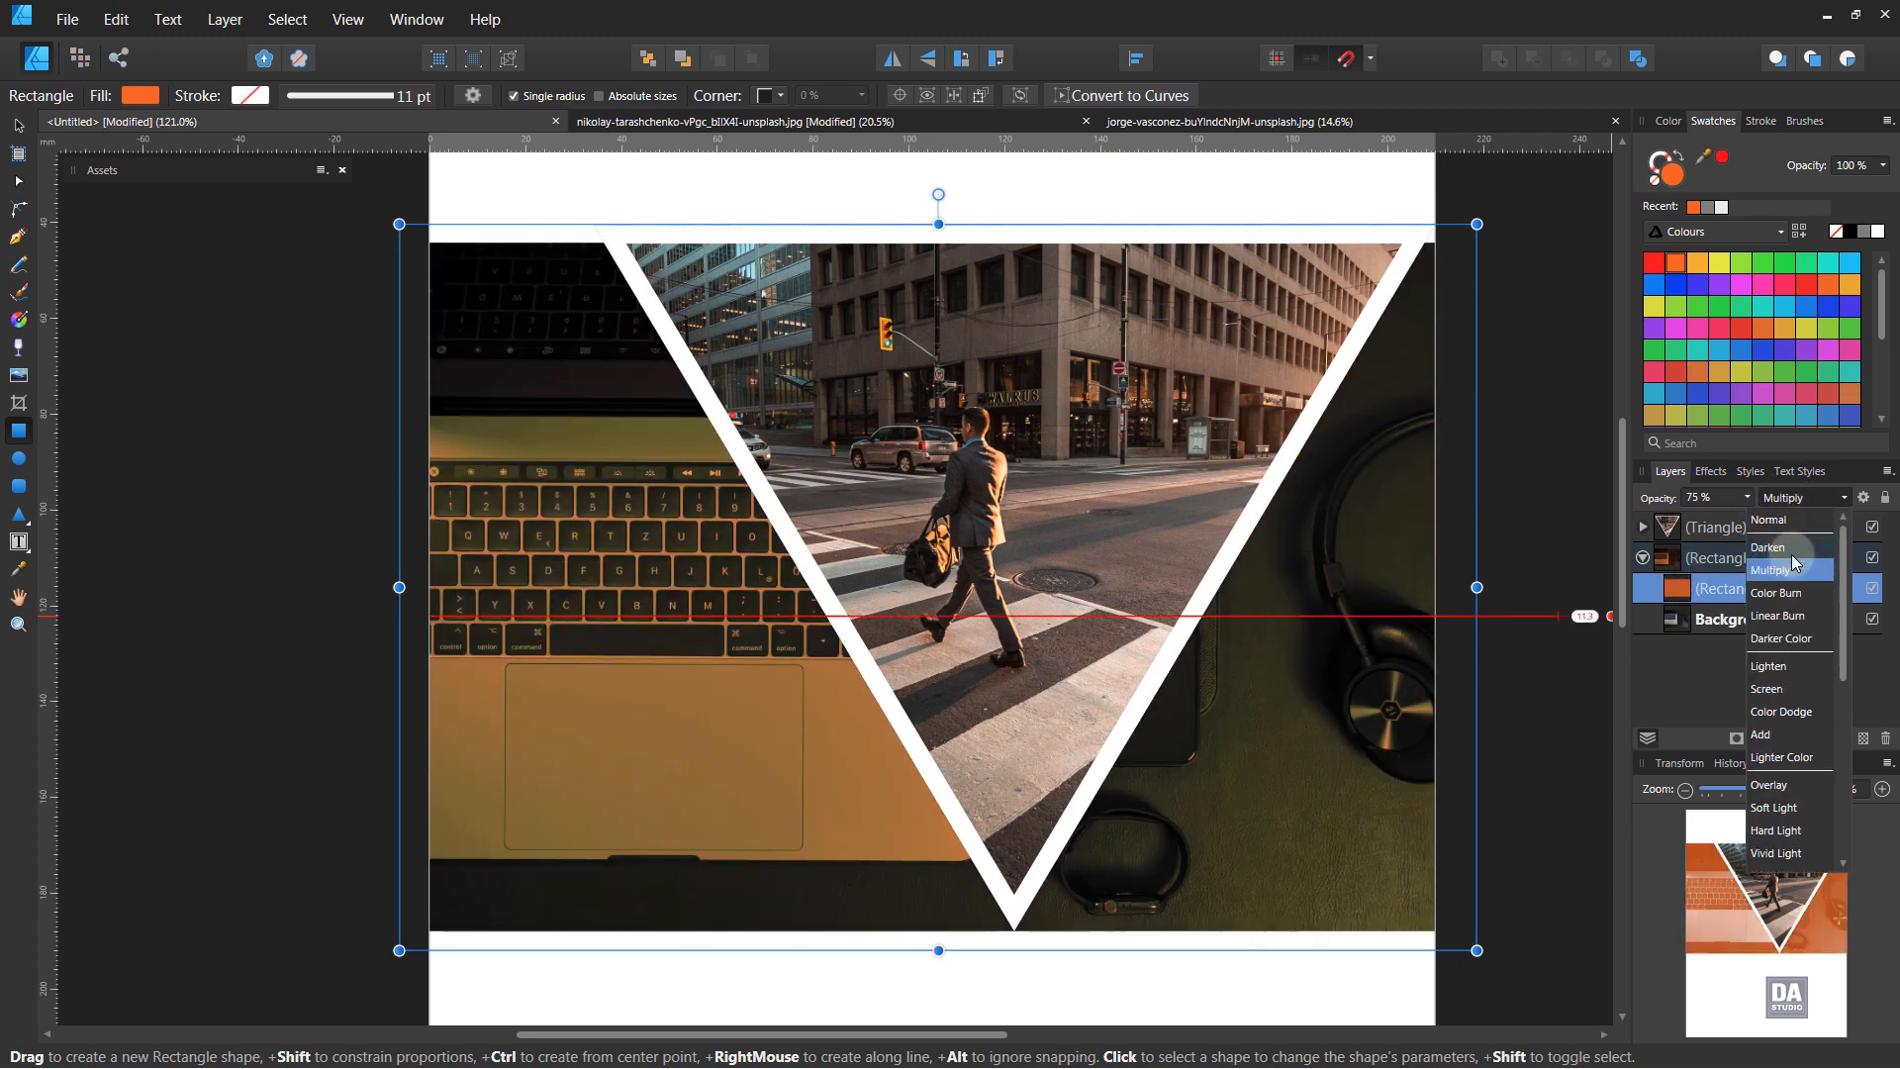
{"action": "left_click", "coordinate": [1787, 594]}
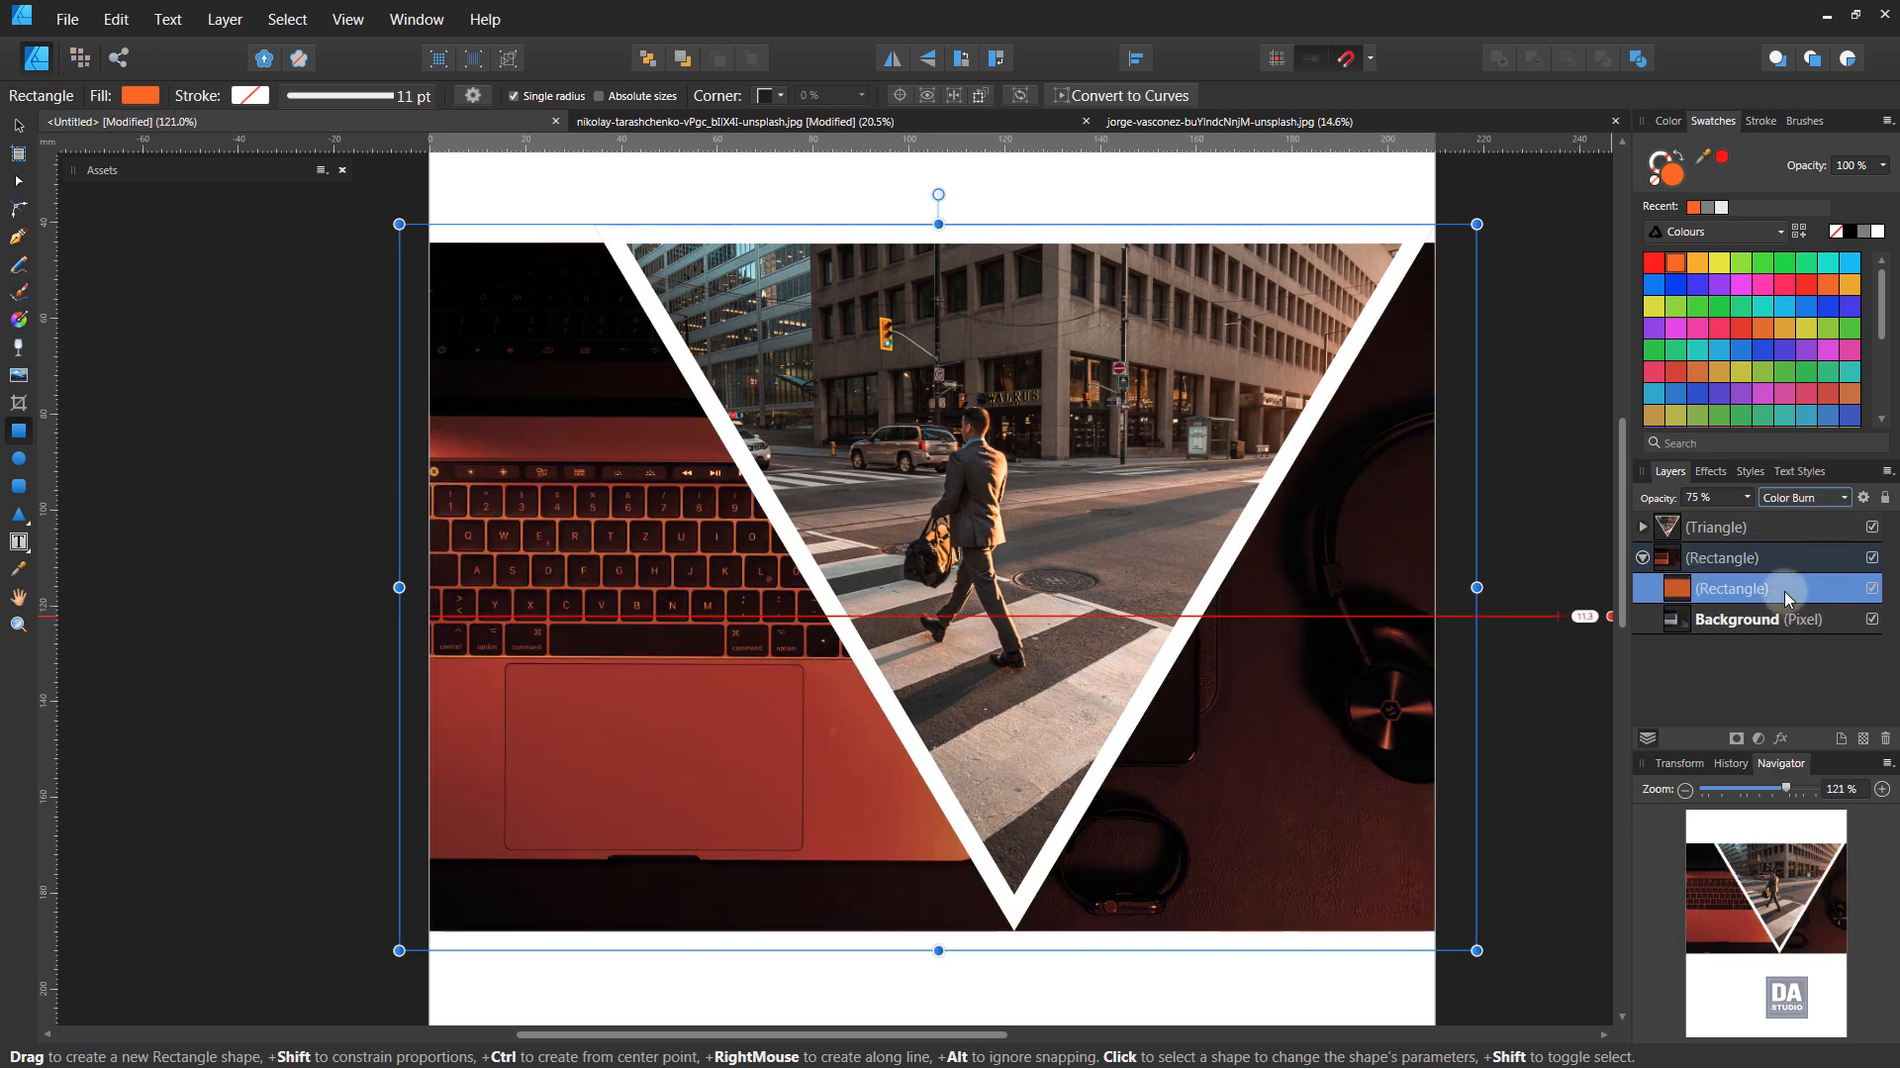
{"action": "left_click", "coordinate": [1747, 497]}
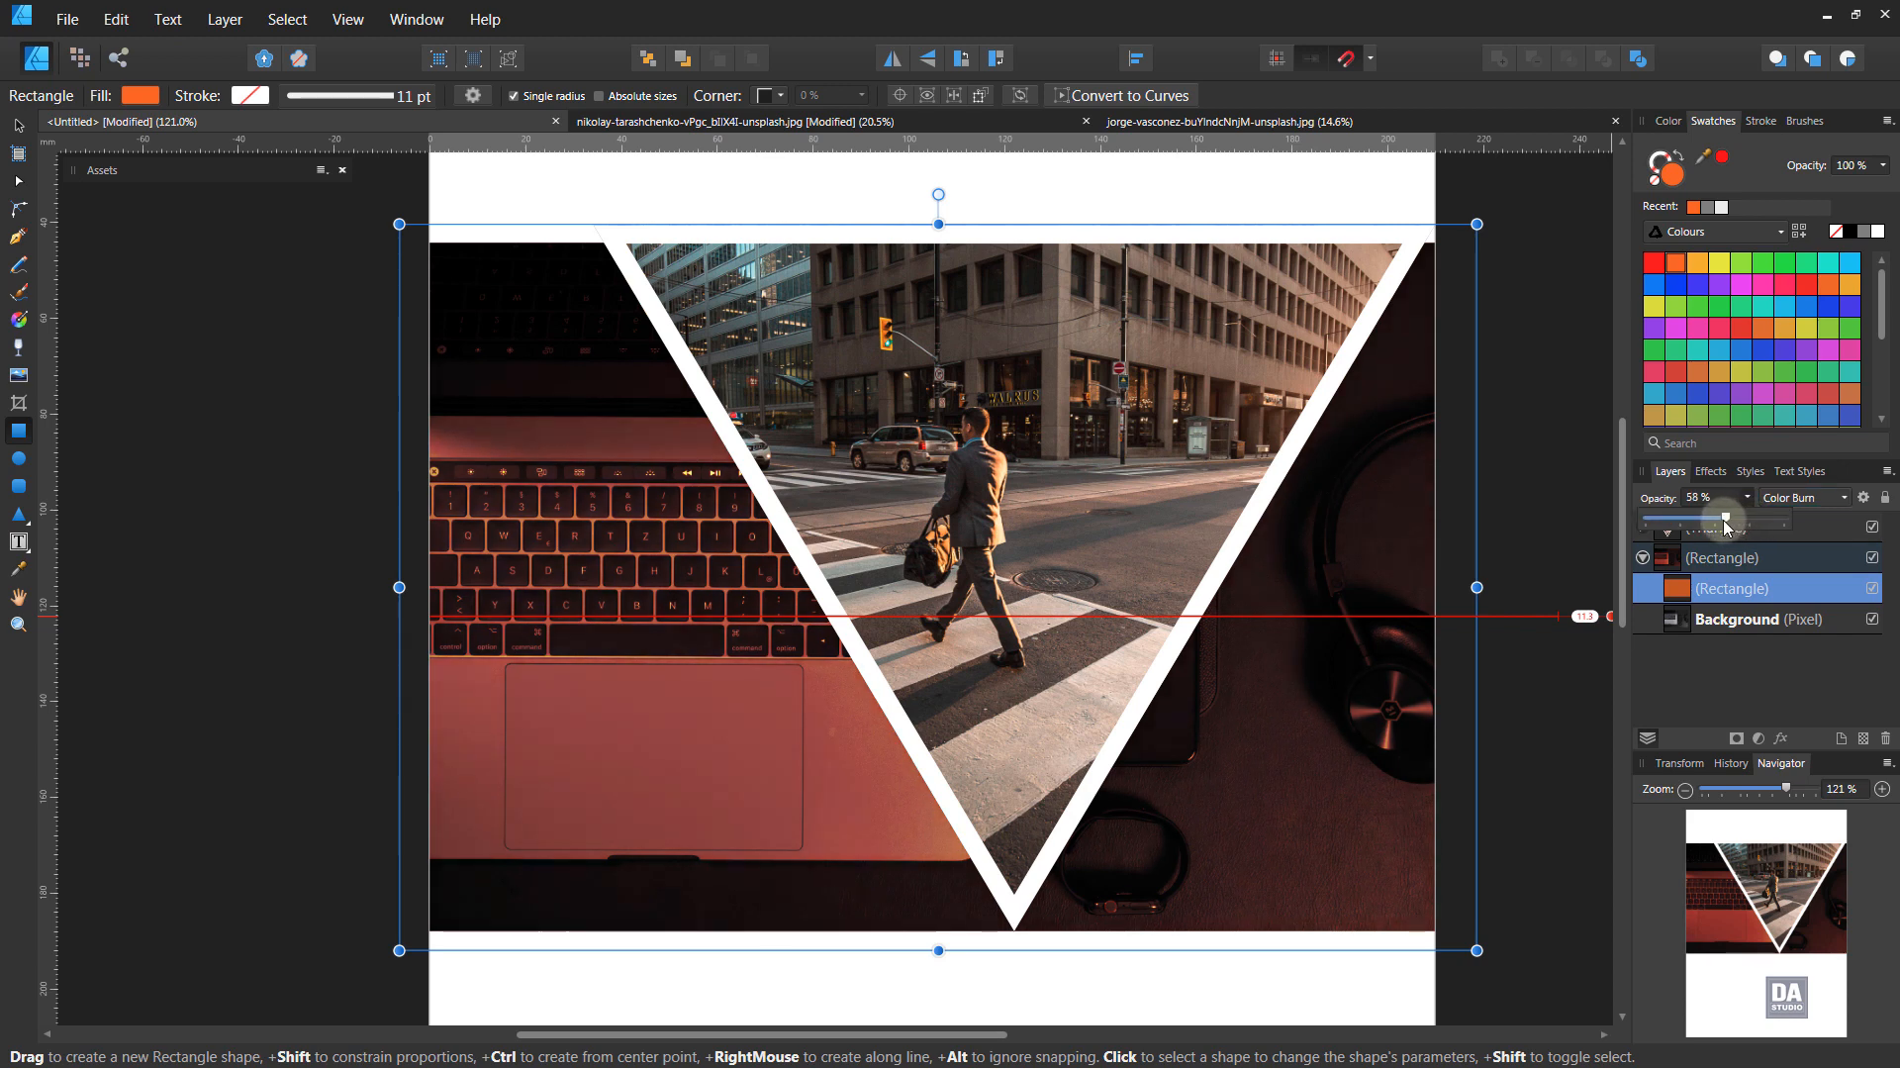
Try an amber fill on the overlay rectangle and check it against the whole poster
{"action": "left_click", "coordinate": [1695, 266]}
{"action": "left_click", "coordinate": [1675, 263]}
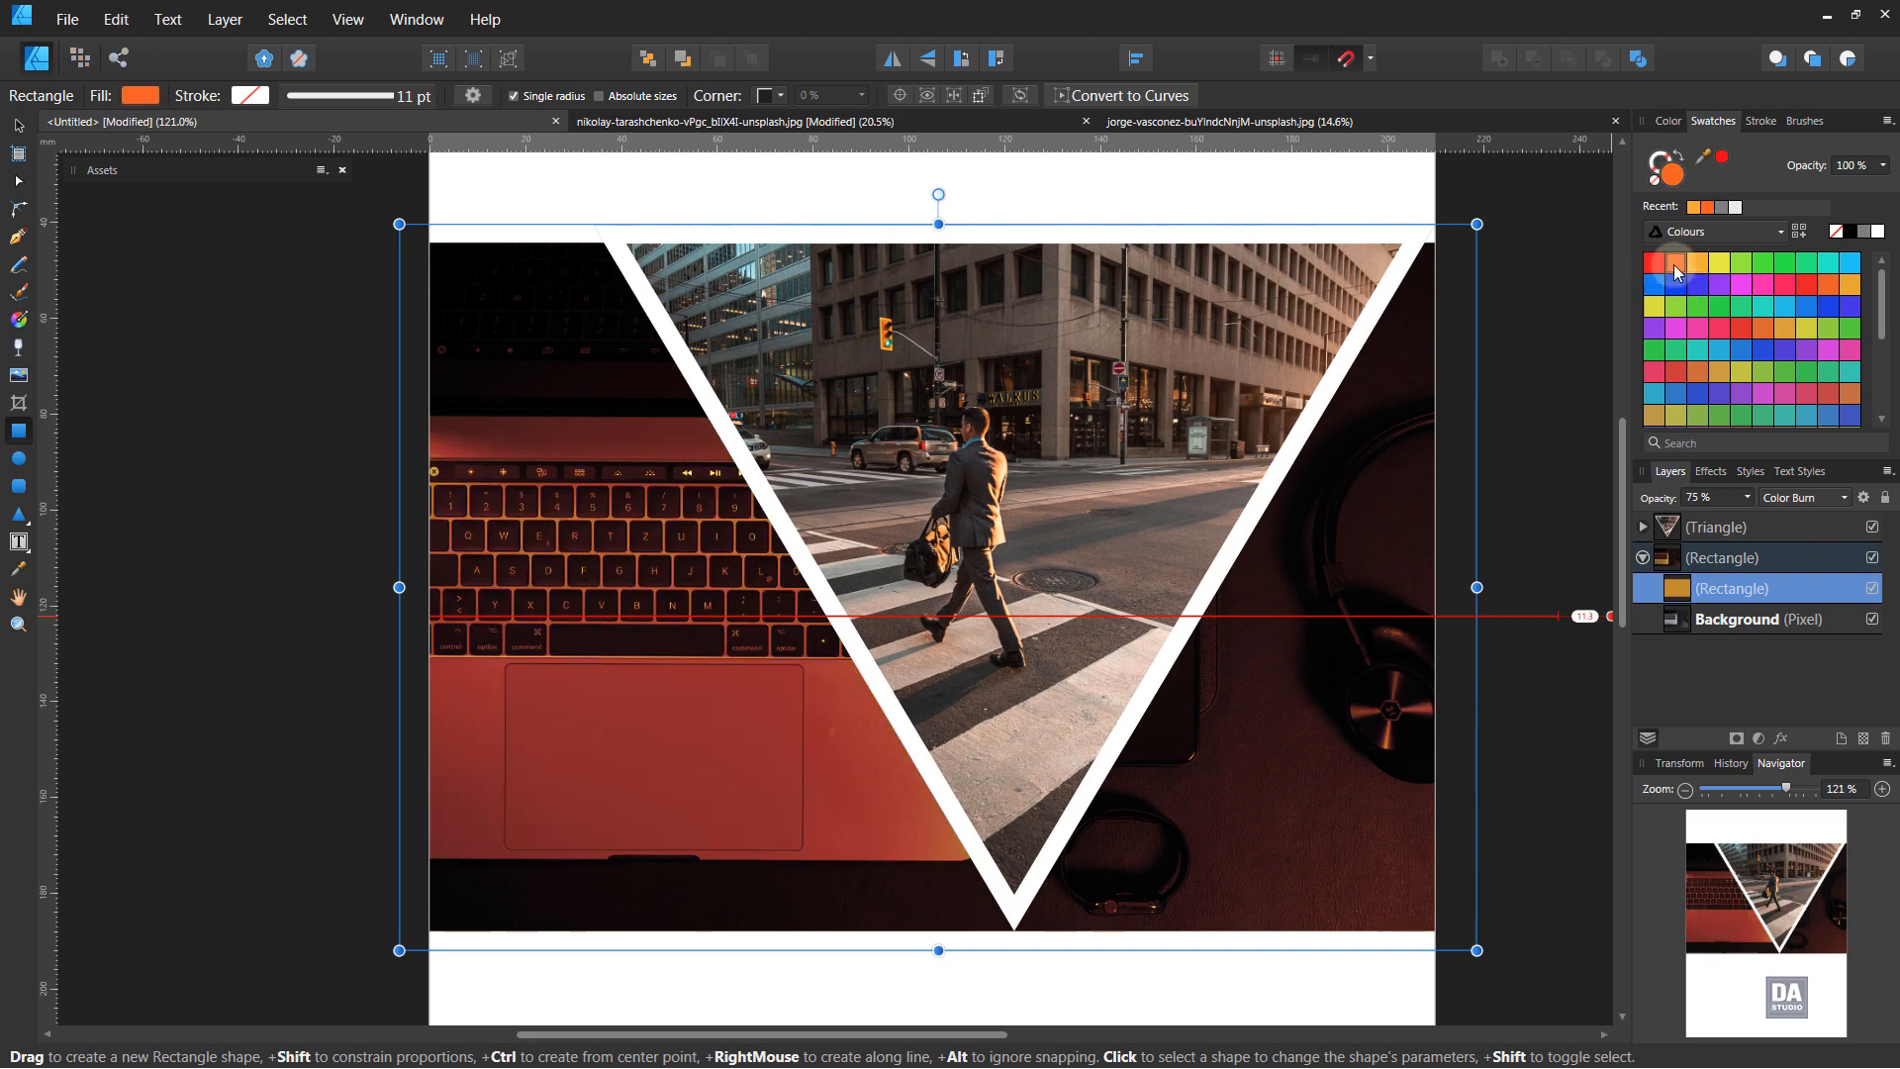
{"action": "left_click", "coordinate": [1690, 260]}
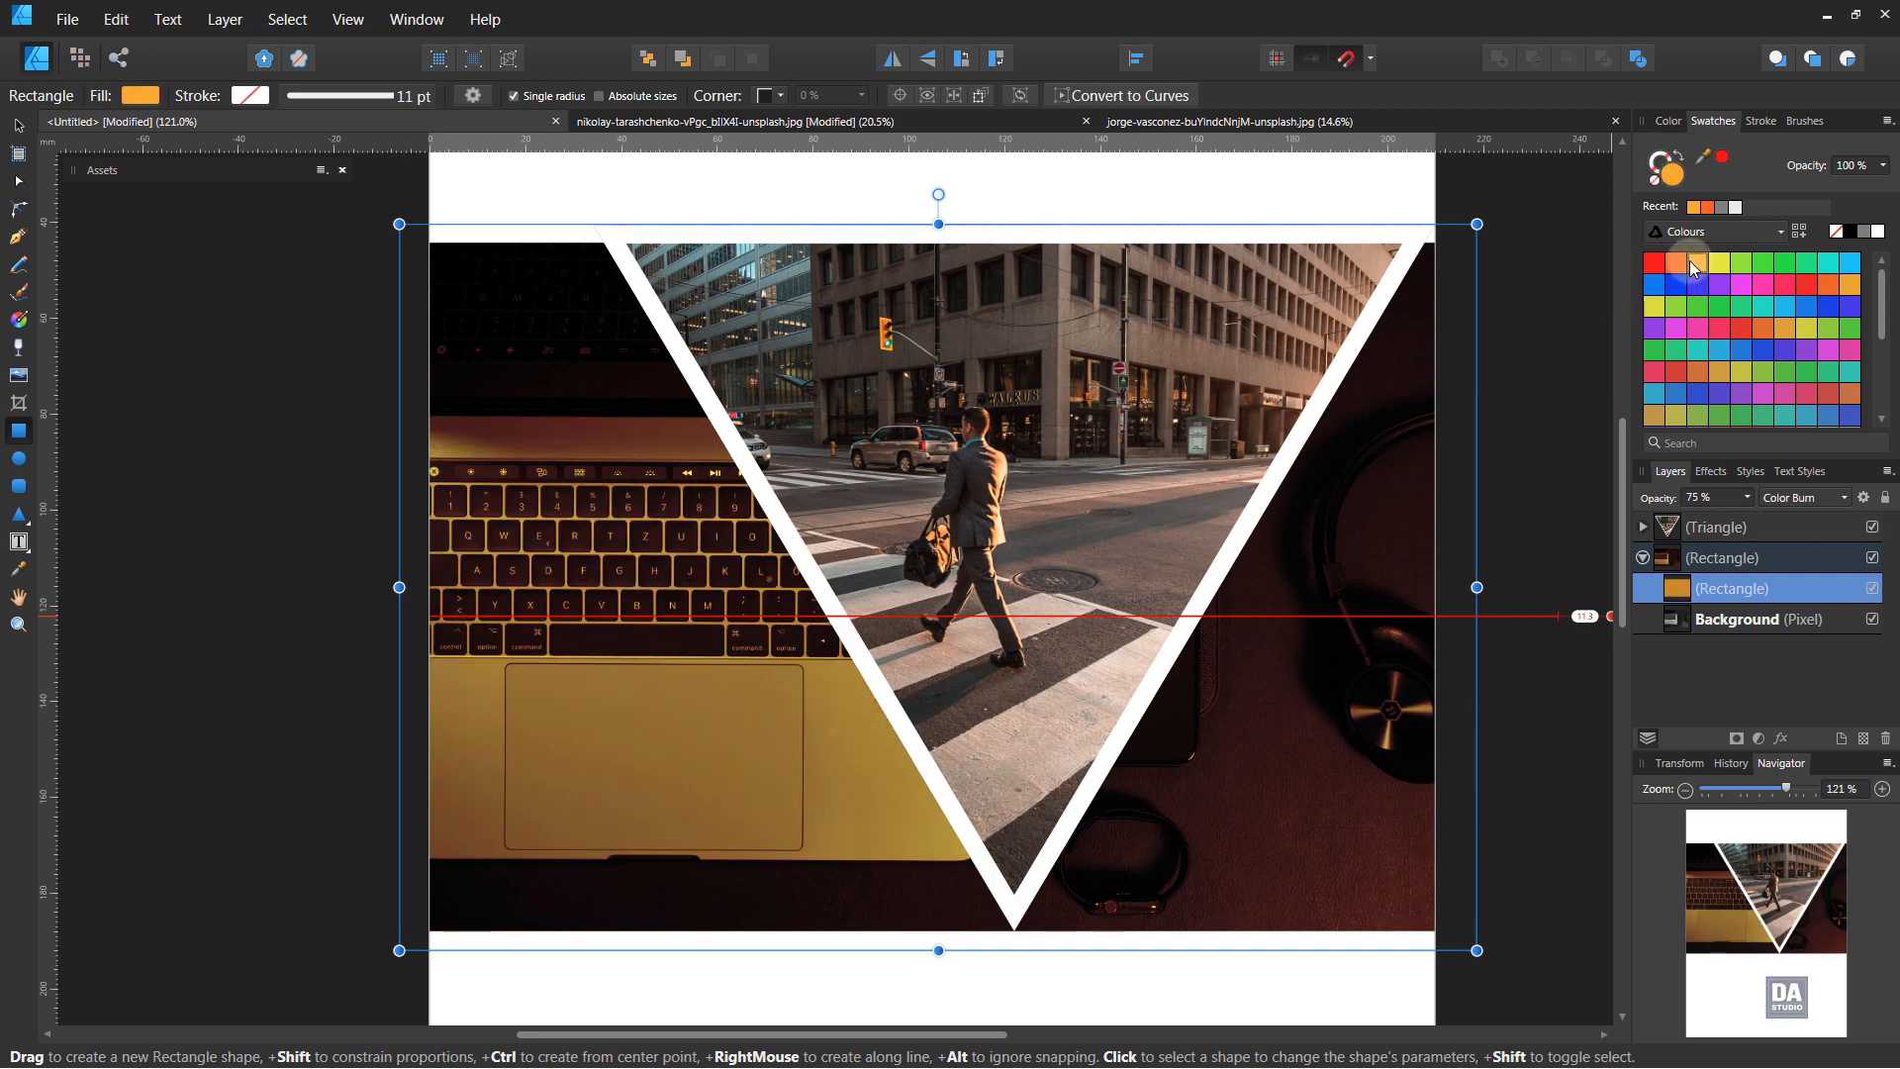
{"action": "left_click", "coordinate": [18, 126]}
{"action": "left_click", "coordinate": [216, 304]}
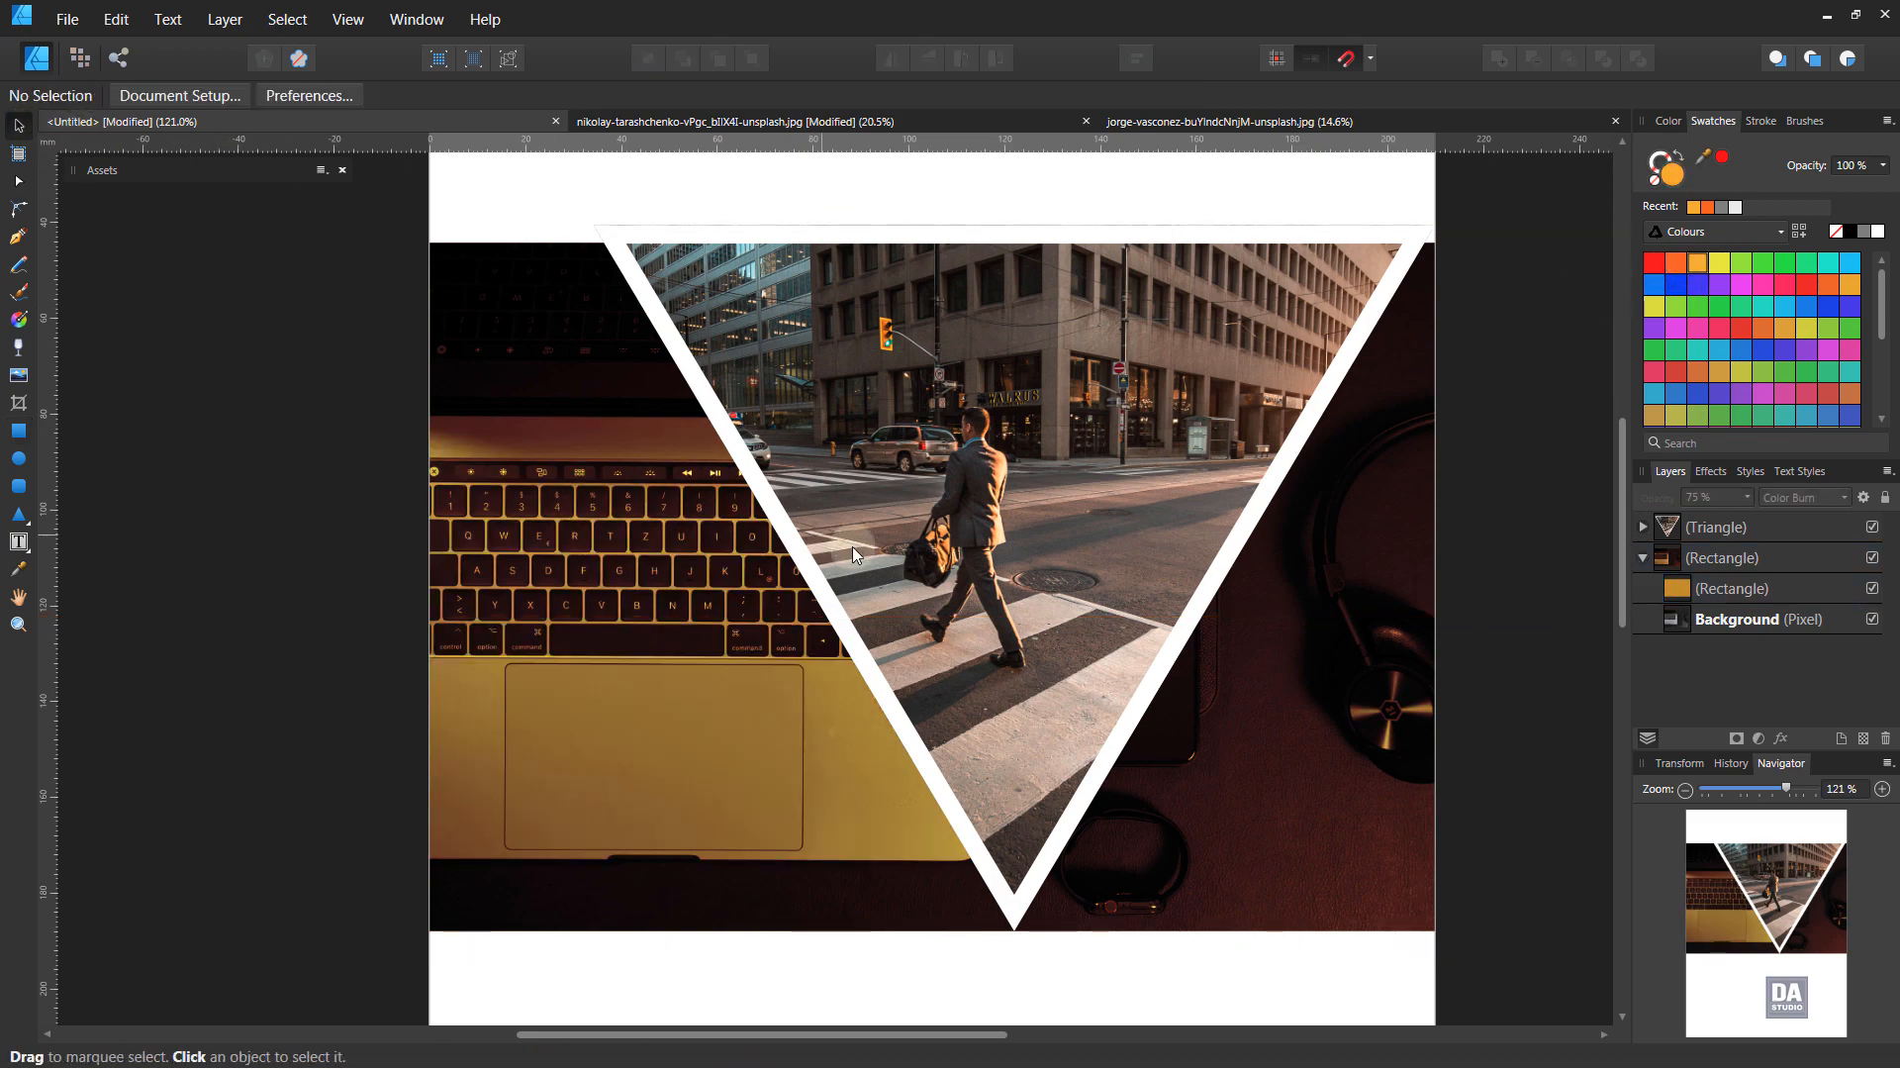
{"action": "key", "text": "ctrl+0"}
{"action": "left_click_drag", "start_coordinate": [937, 776], "coordinate": [963, 733]}
{"action": "left_click", "coordinate": [1219, 733]}
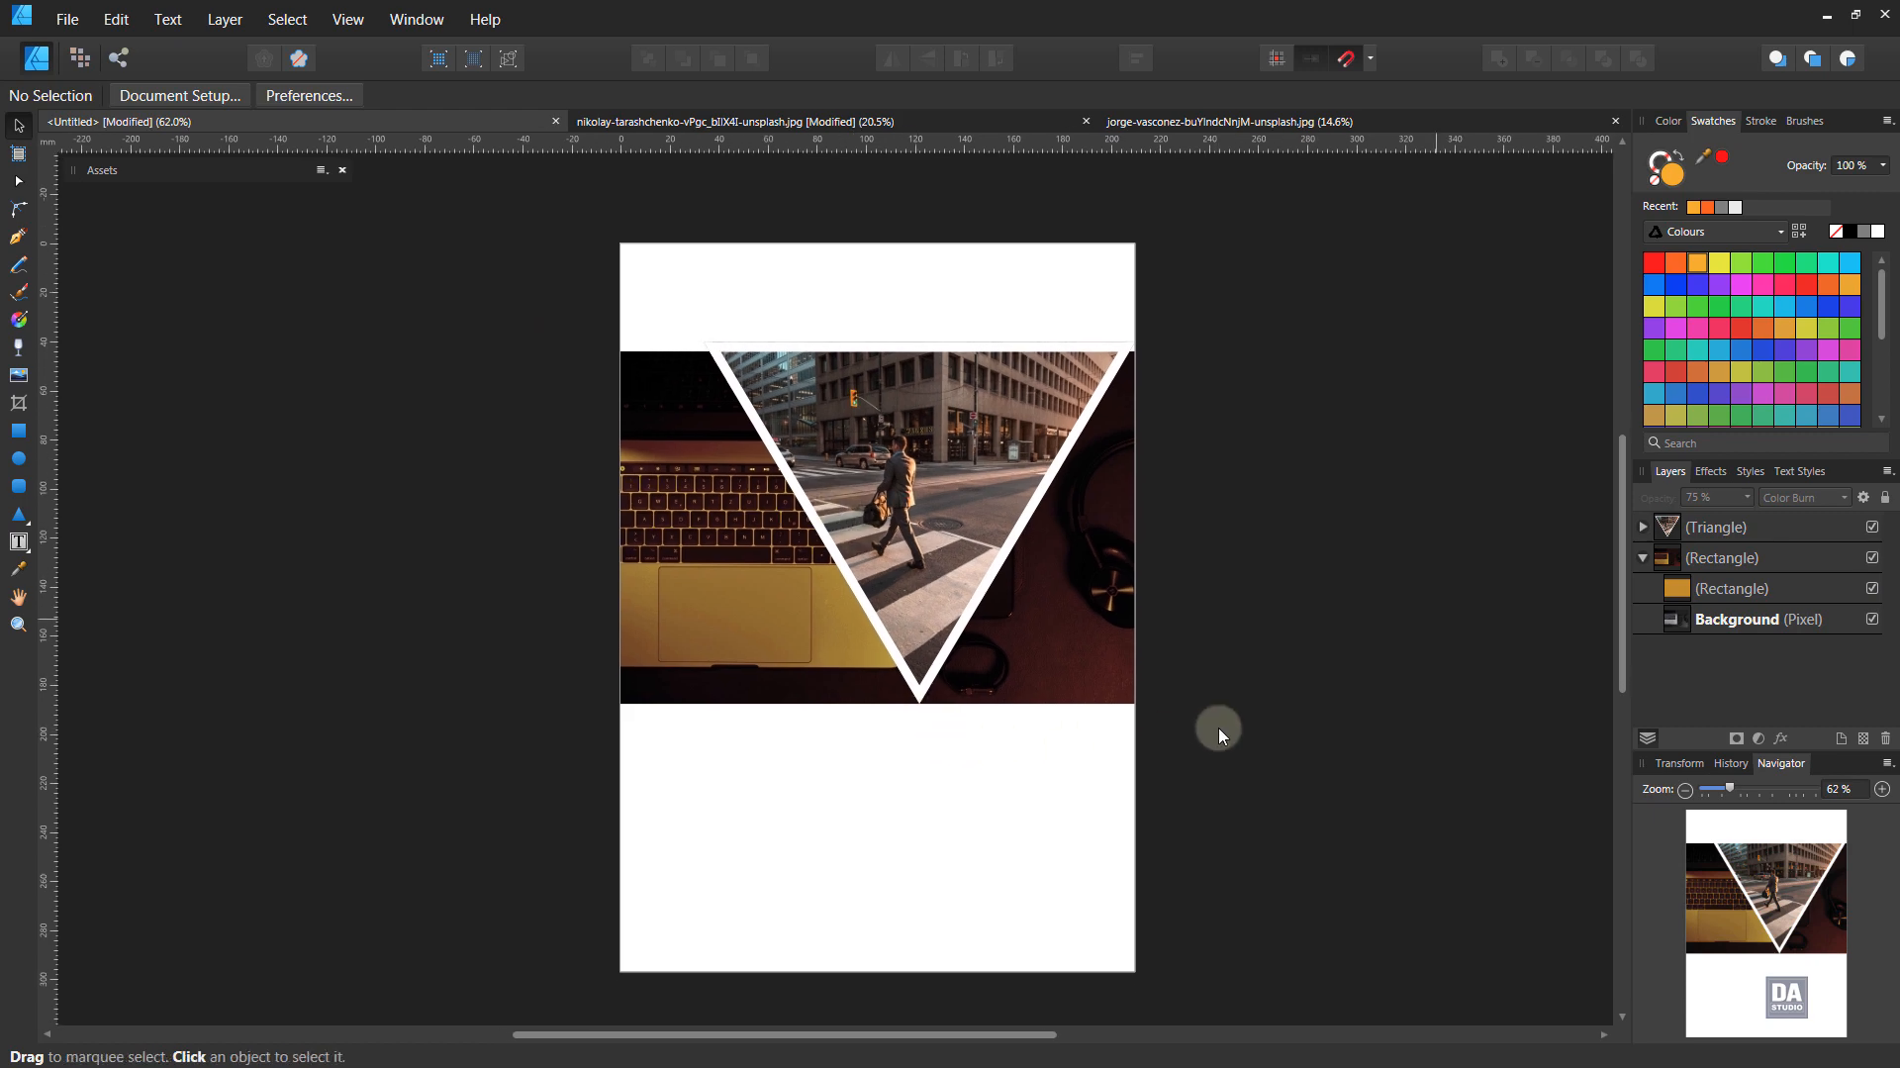
Fill the overlay rectangle inside the photo band with a muted brownish orange swatch
{"action": "left_click", "coordinate": [1665, 586]}
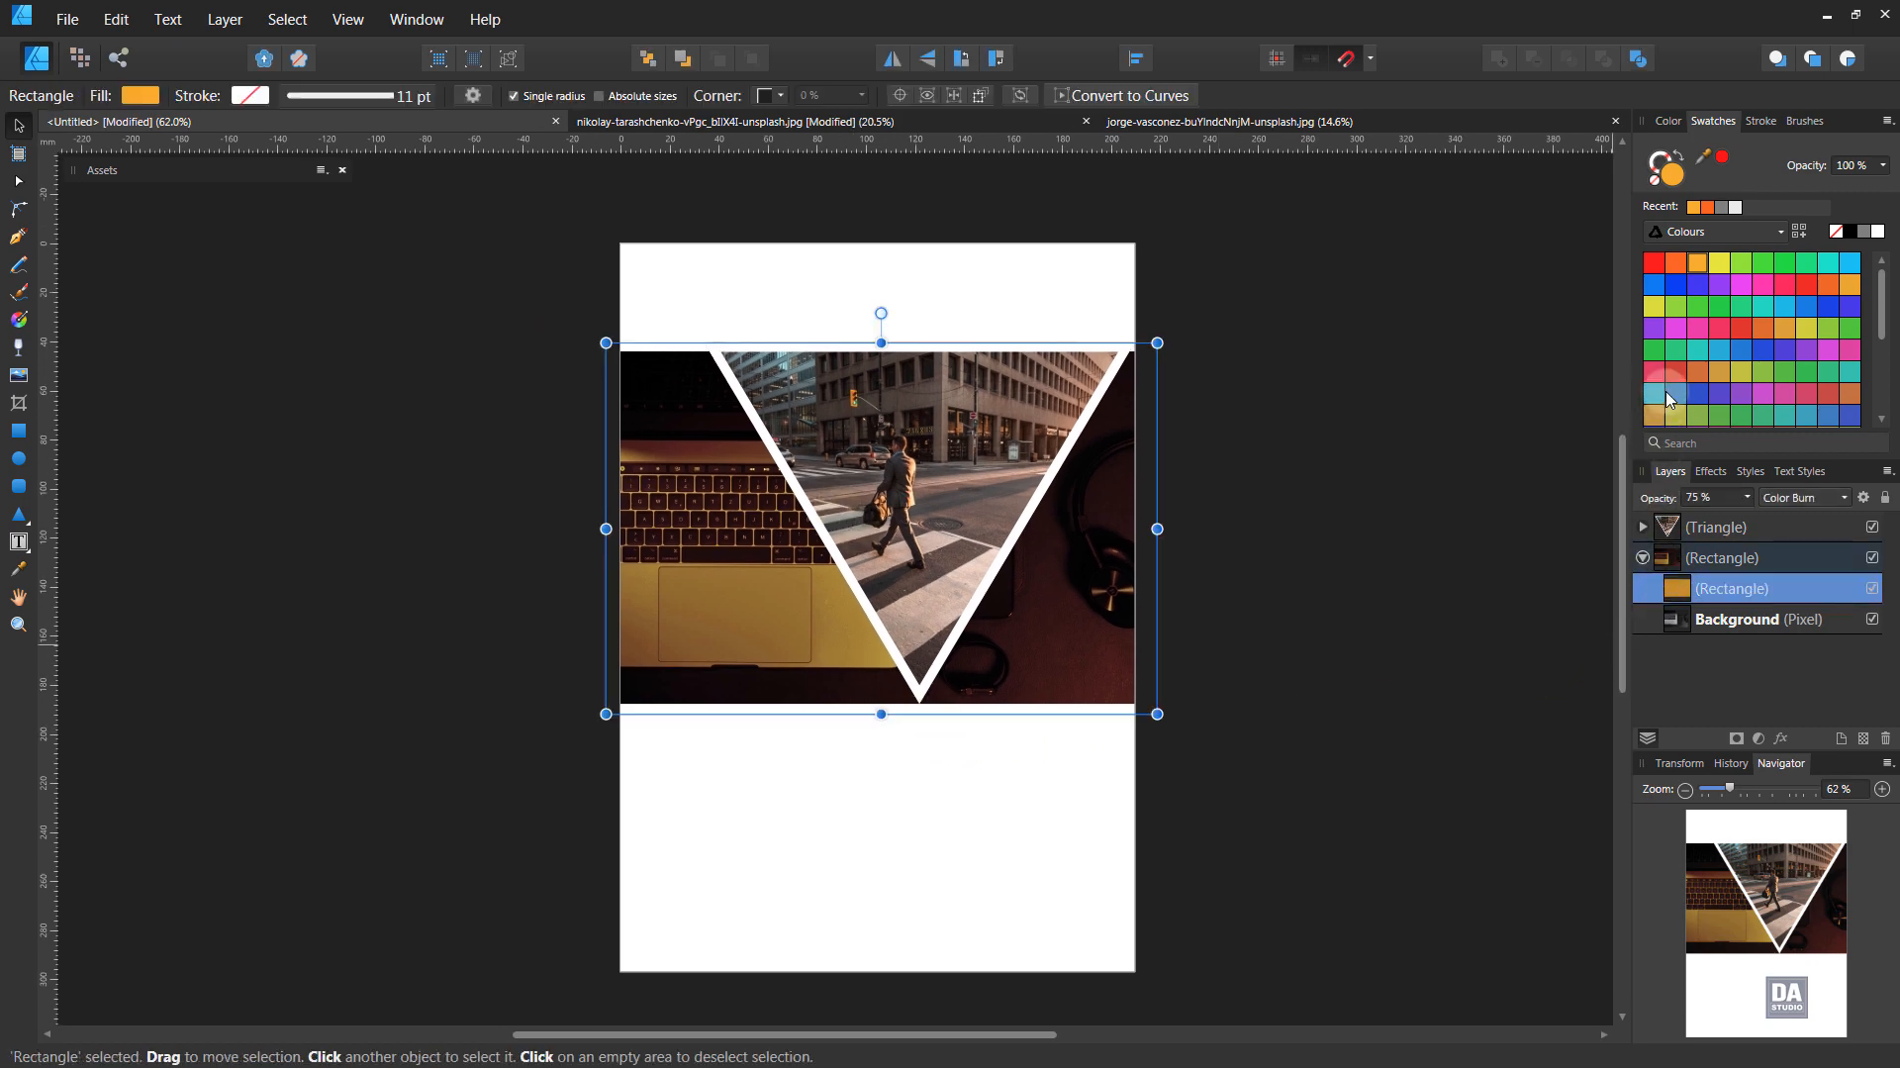
{"action": "left_click", "coordinate": [1696, 372]}
{"action": "left_click", "coordinate": [1351, 520]}
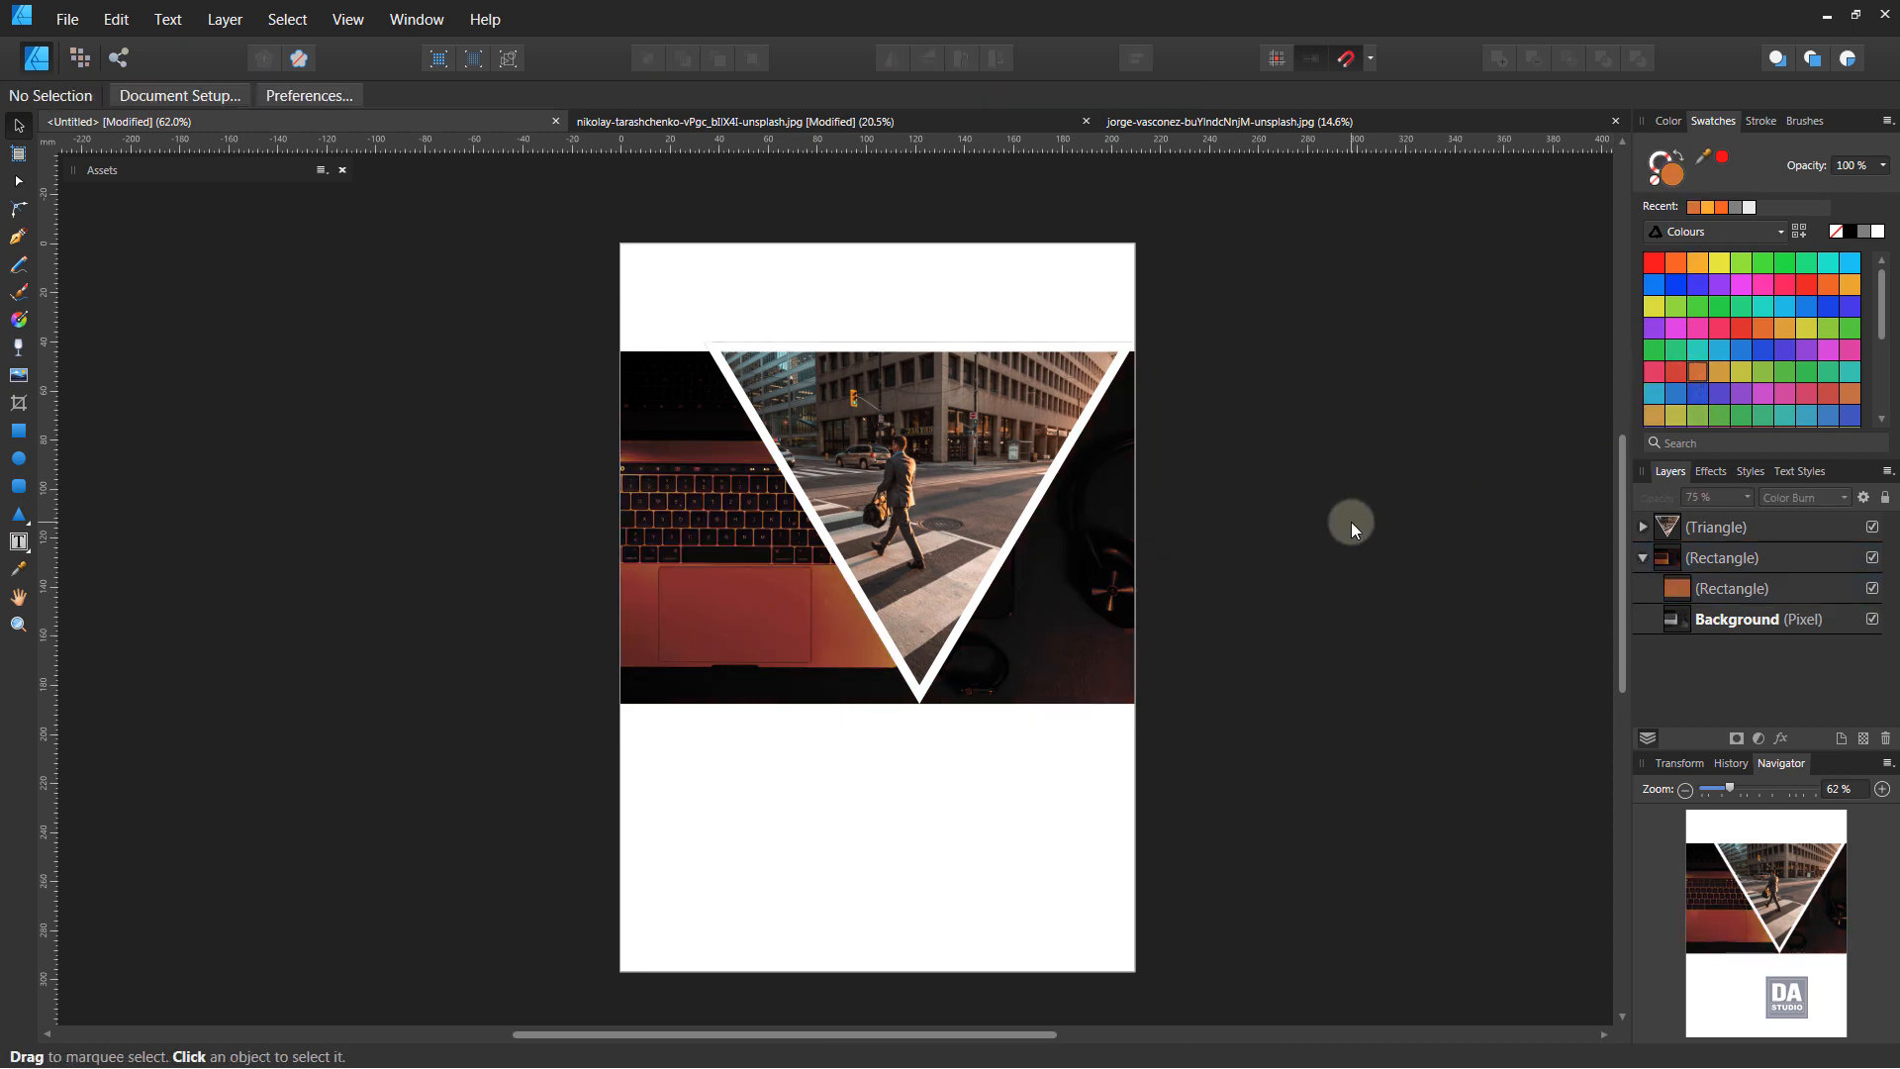
{"action": "key", "text": "space"}
{"action": "left_click_drag", "start_coordinate": [1174, 602], "coordinate": [1191, 577]}
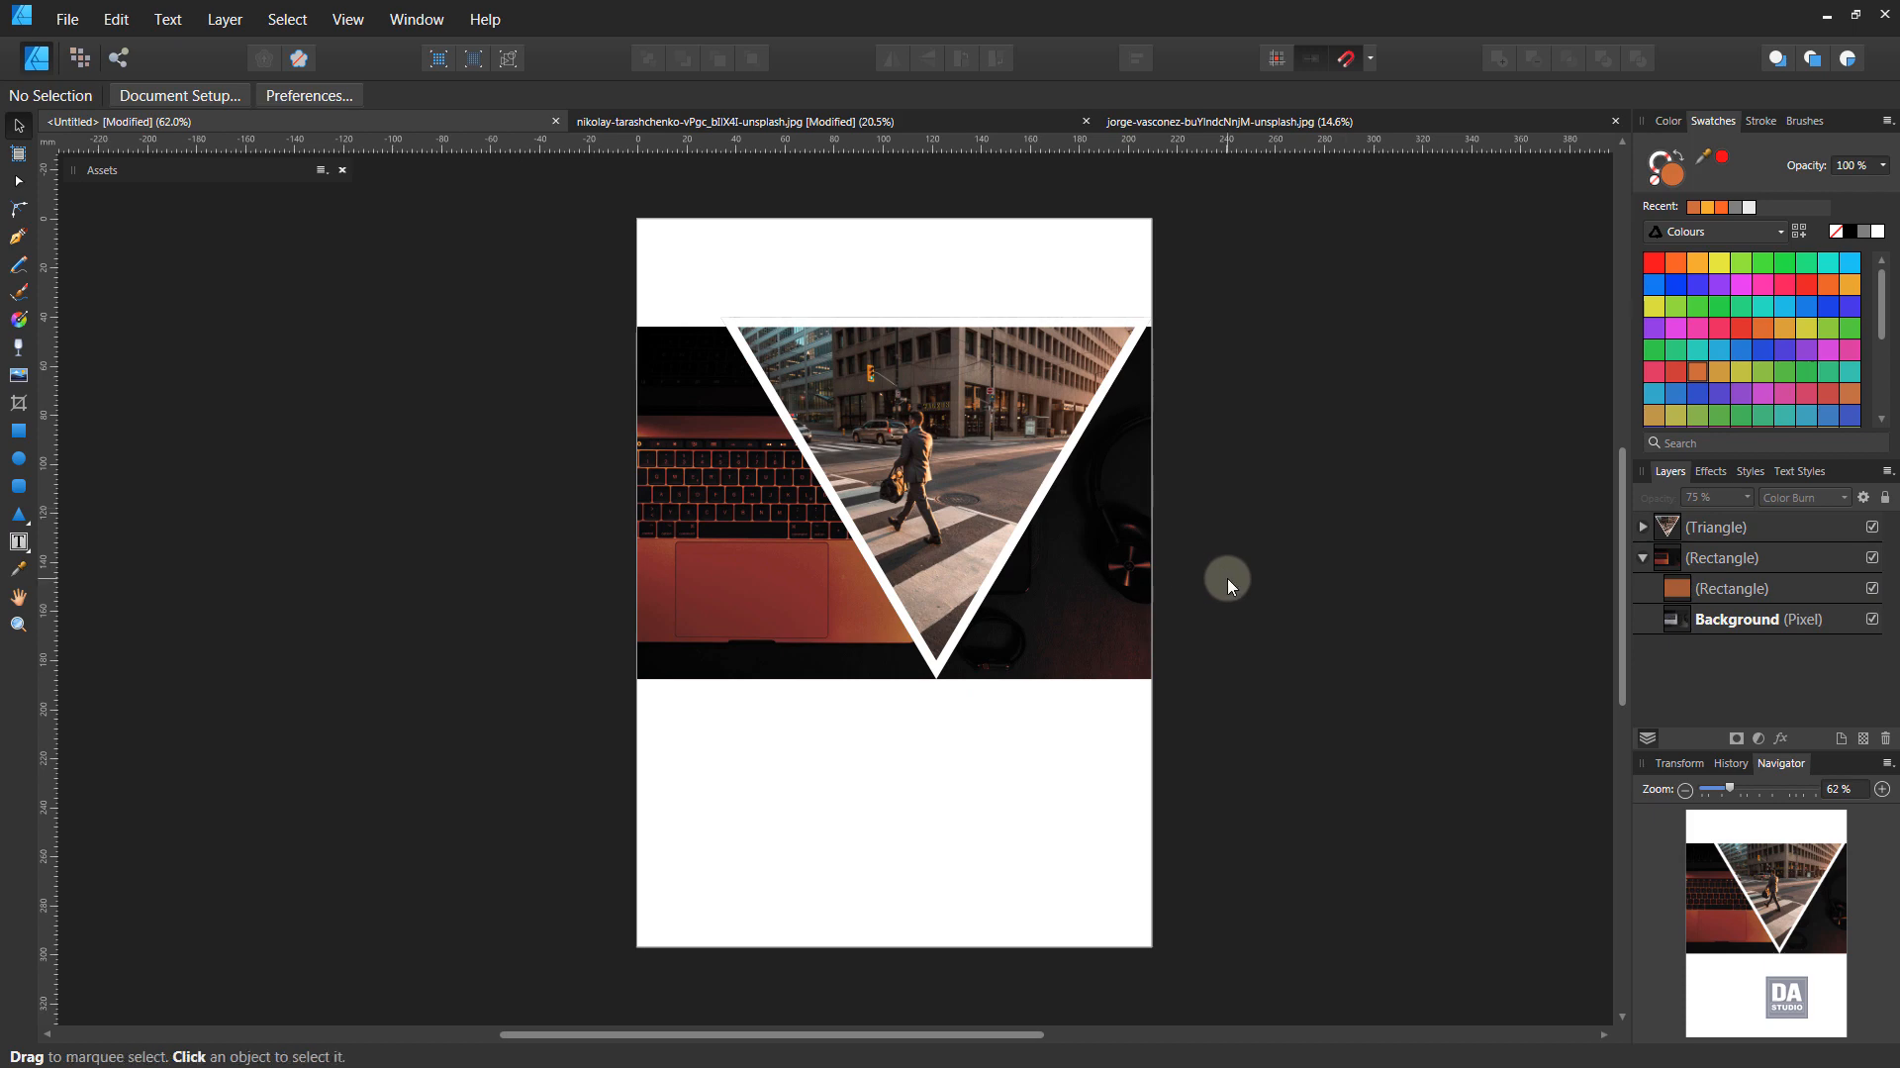
Add the art text "CREATIVE" in the blank area below the photo band
{"action": "key", "text": "z"}
{"action": "left_click_drag", "start_coordinate": [718, 745], "coordinate": [970, 744]}
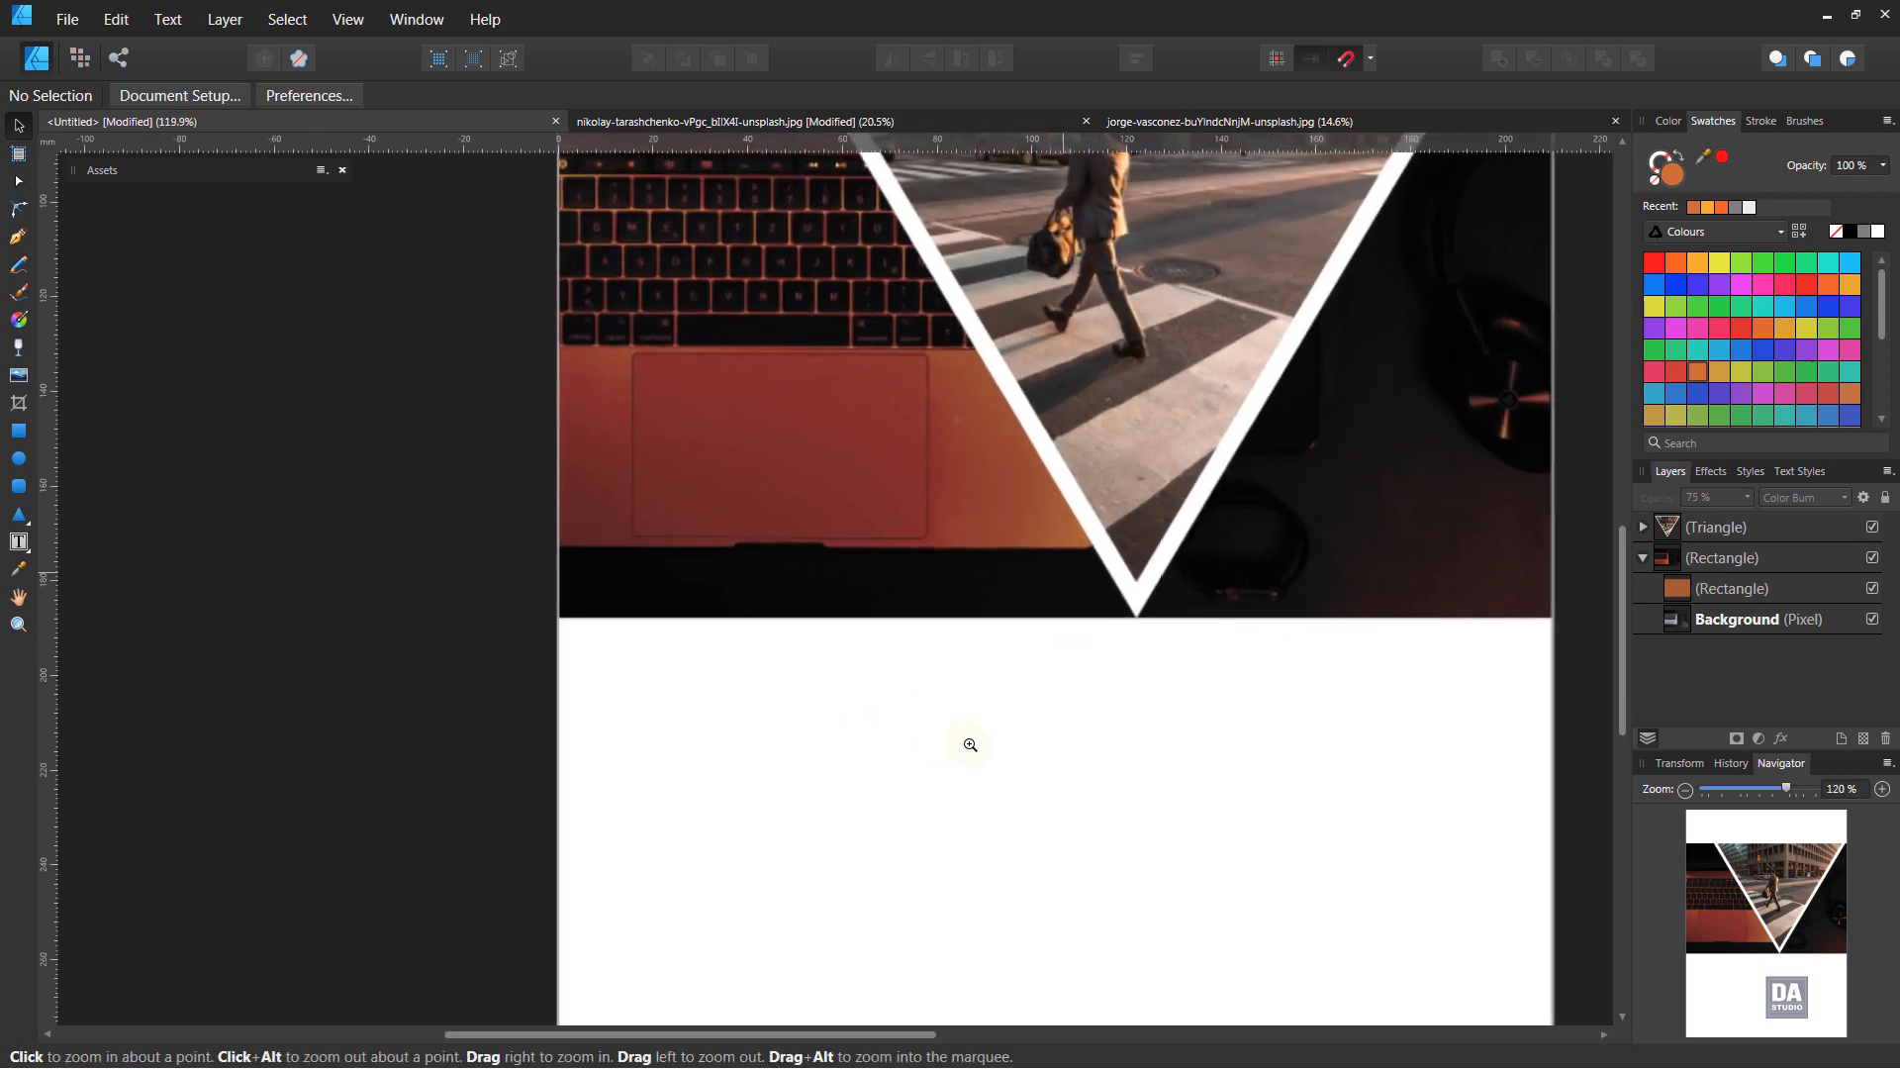
{"action": "key", "text": "space"}
{"action": "left_click_drag", "start_coordinate": [1052, 810], "coordinate": [905, 636]}
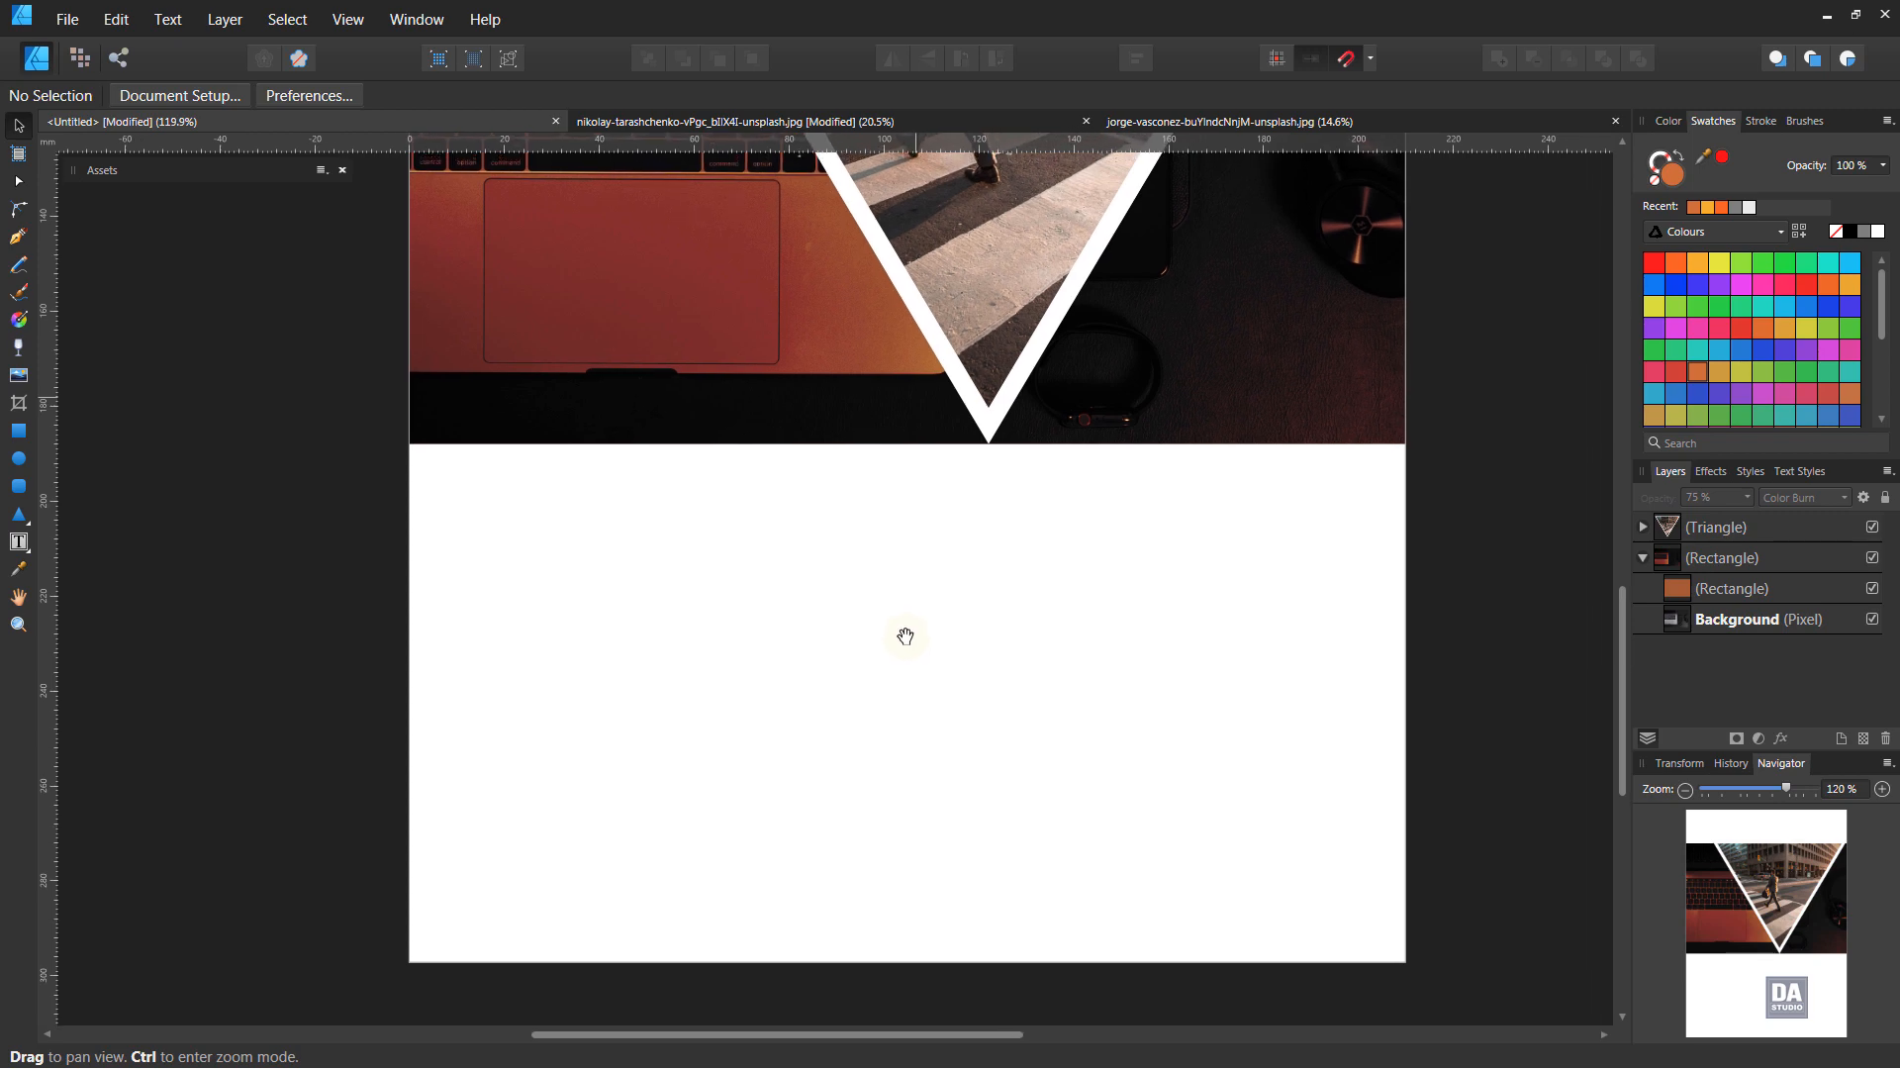
{"action": "left_click", "coordinate": [53, 551]}
{"action": "left_click", "coordinate": [89, 544]}
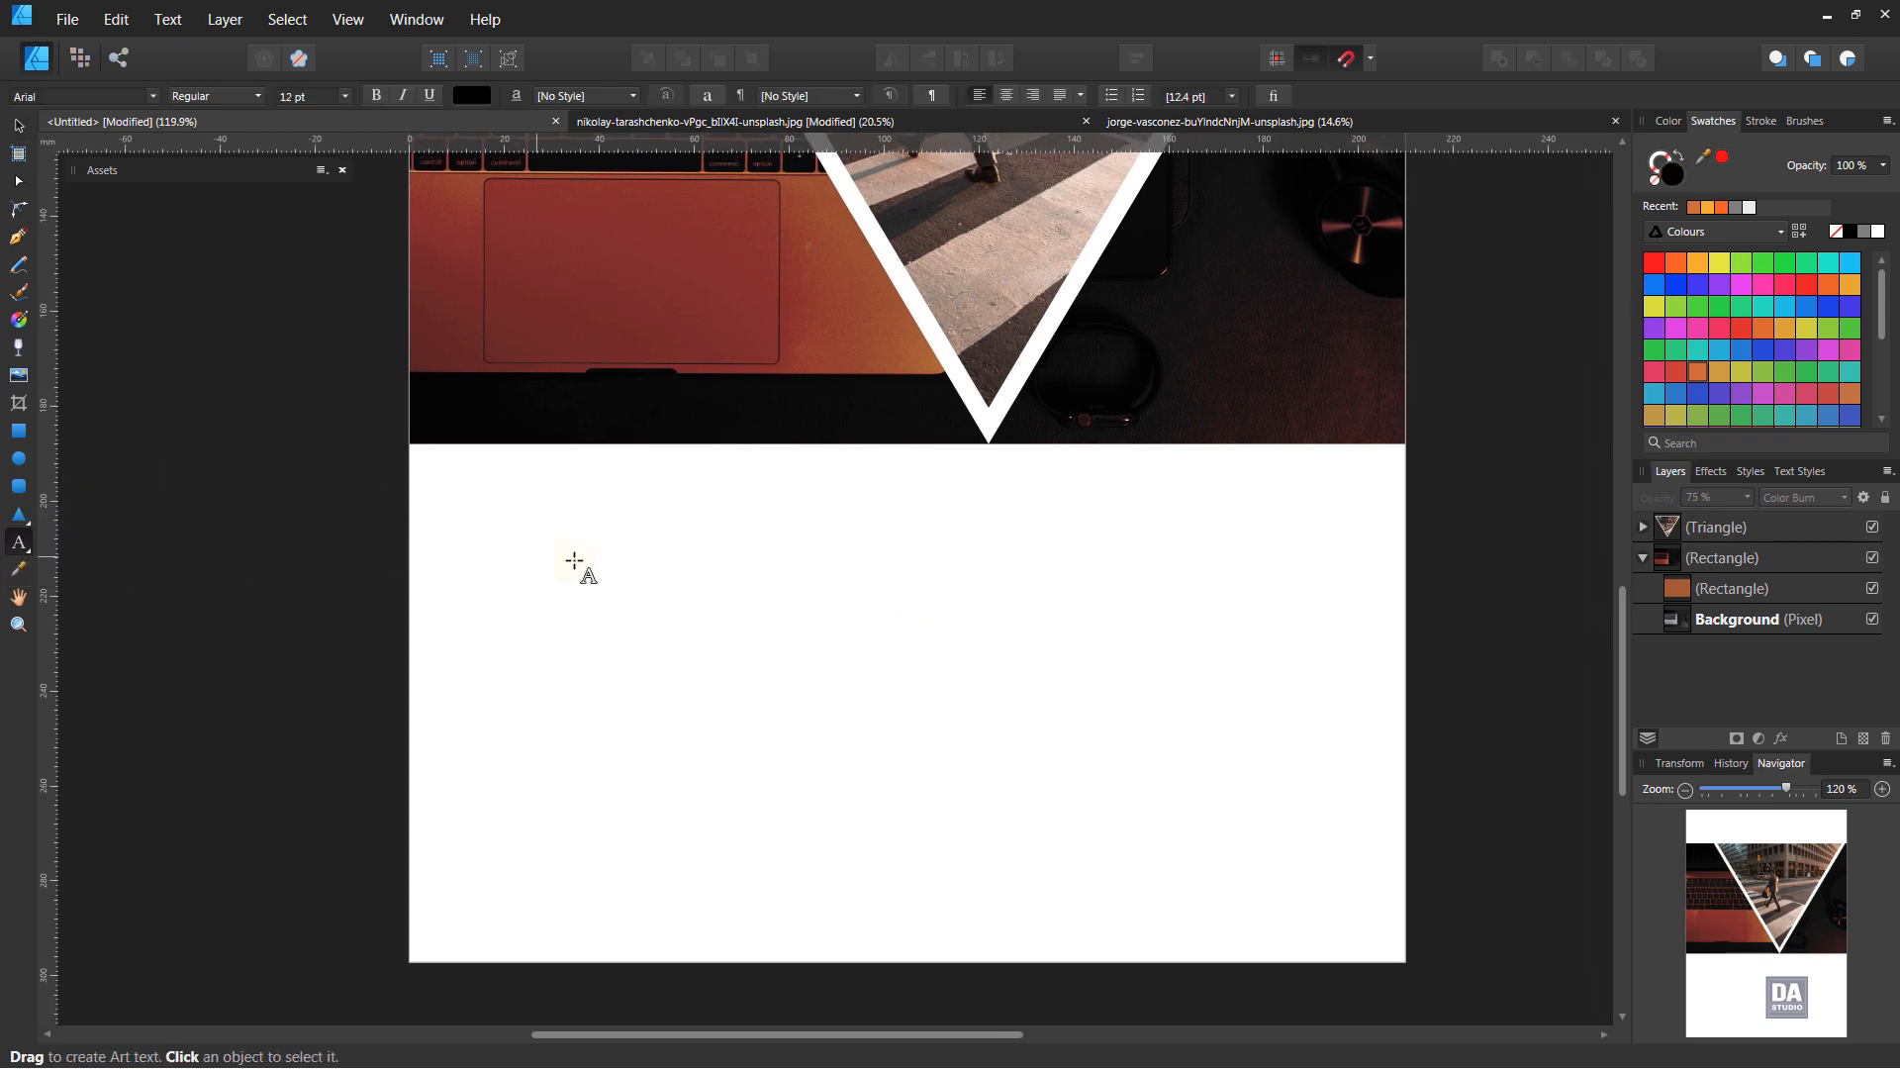
{"action": "left_click", "coordinate": [574, 560]}
{"action": "type", "text": "CREATIVE"}
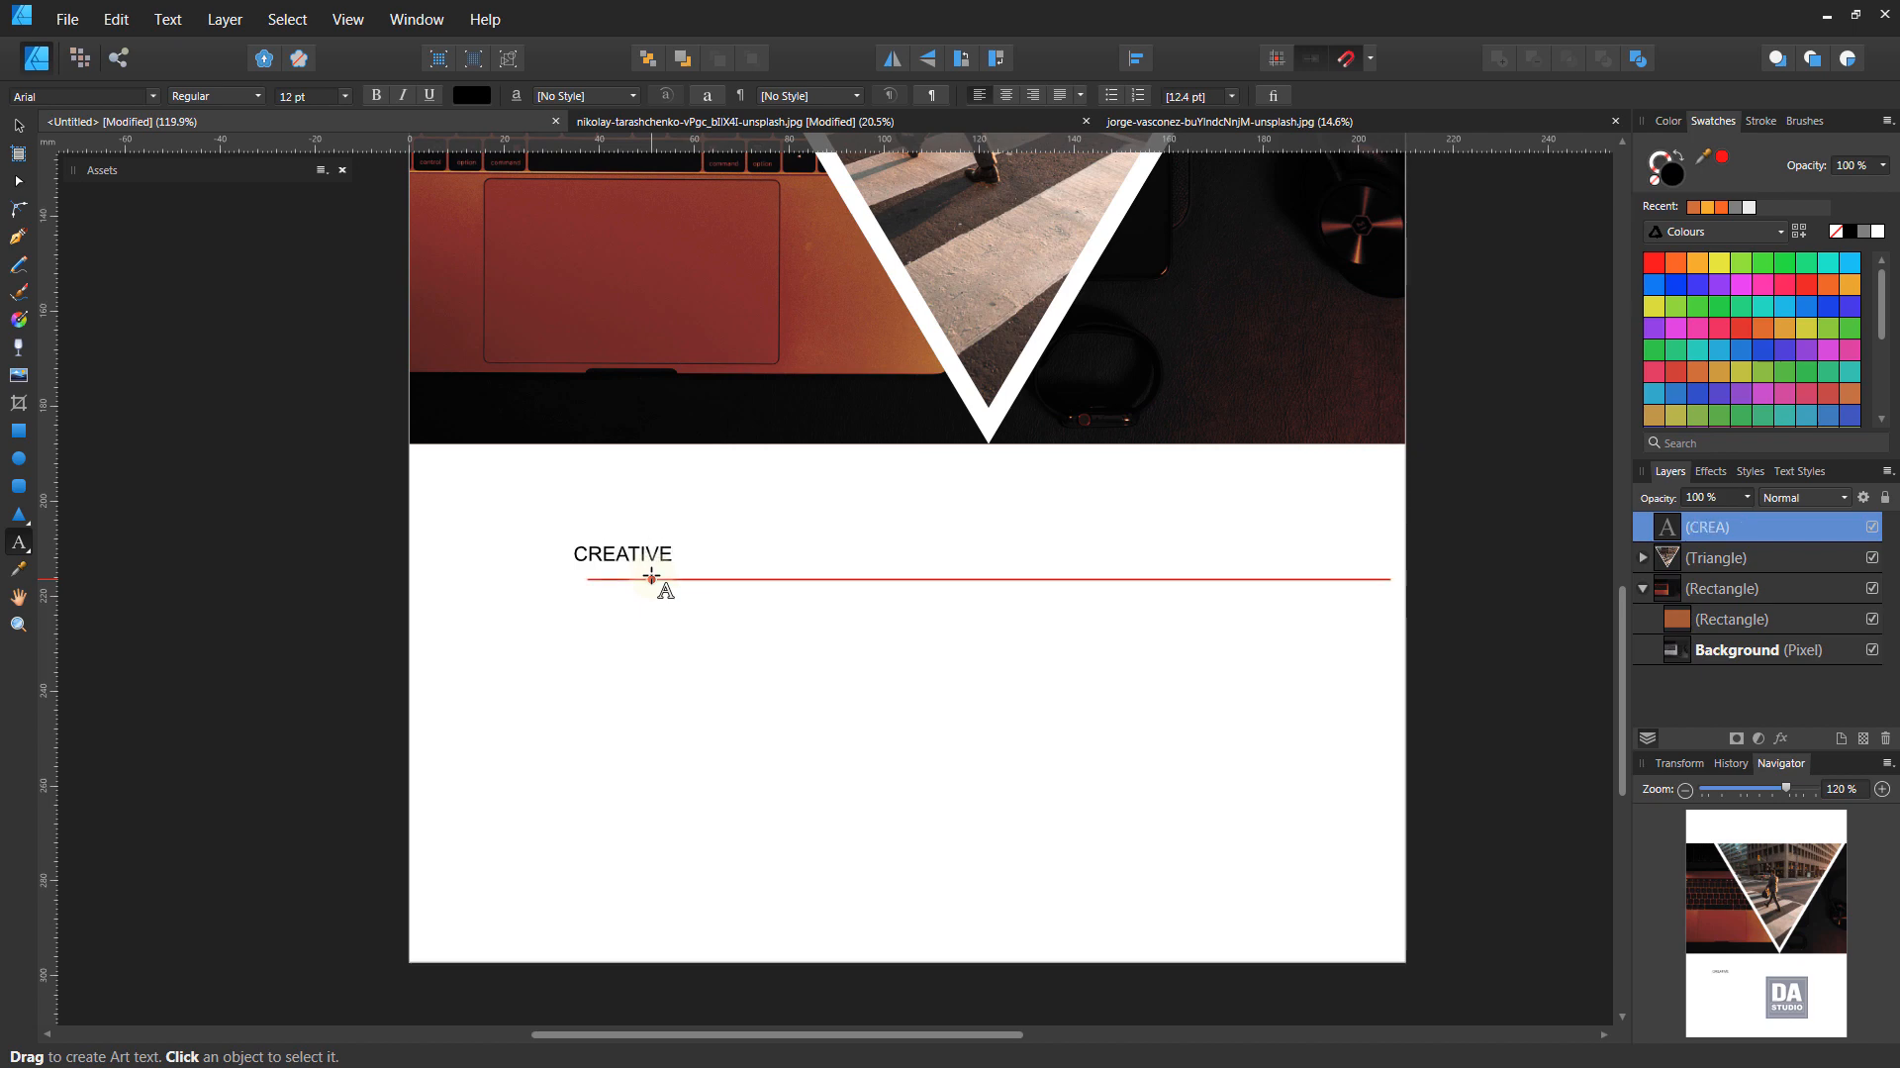
{"action": "key", "text": "Escape"}
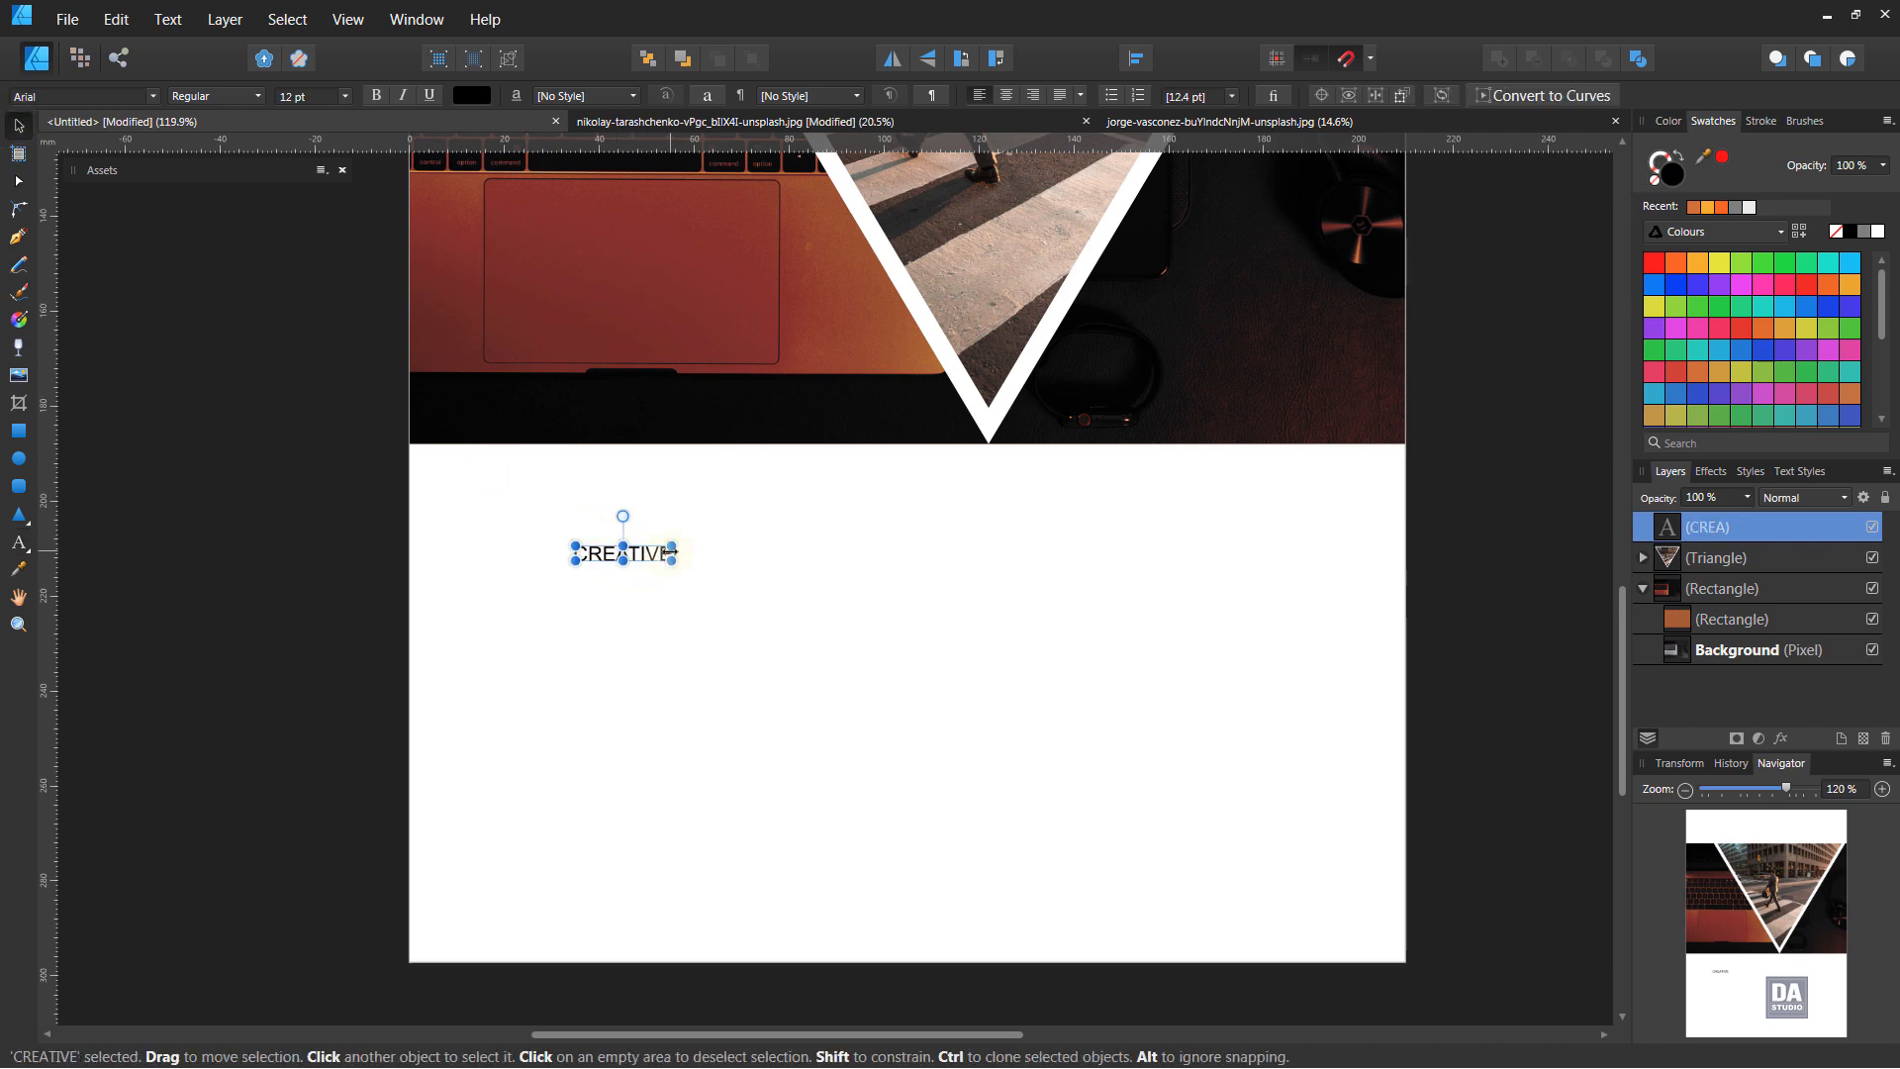
Enlarge the CREATIVE text to 34.4 pt bold and move it up and left, just below the laptop
{"action": "left_click_drag", "start_coordinate": [672, 562], "coordinate": [839, 668]}
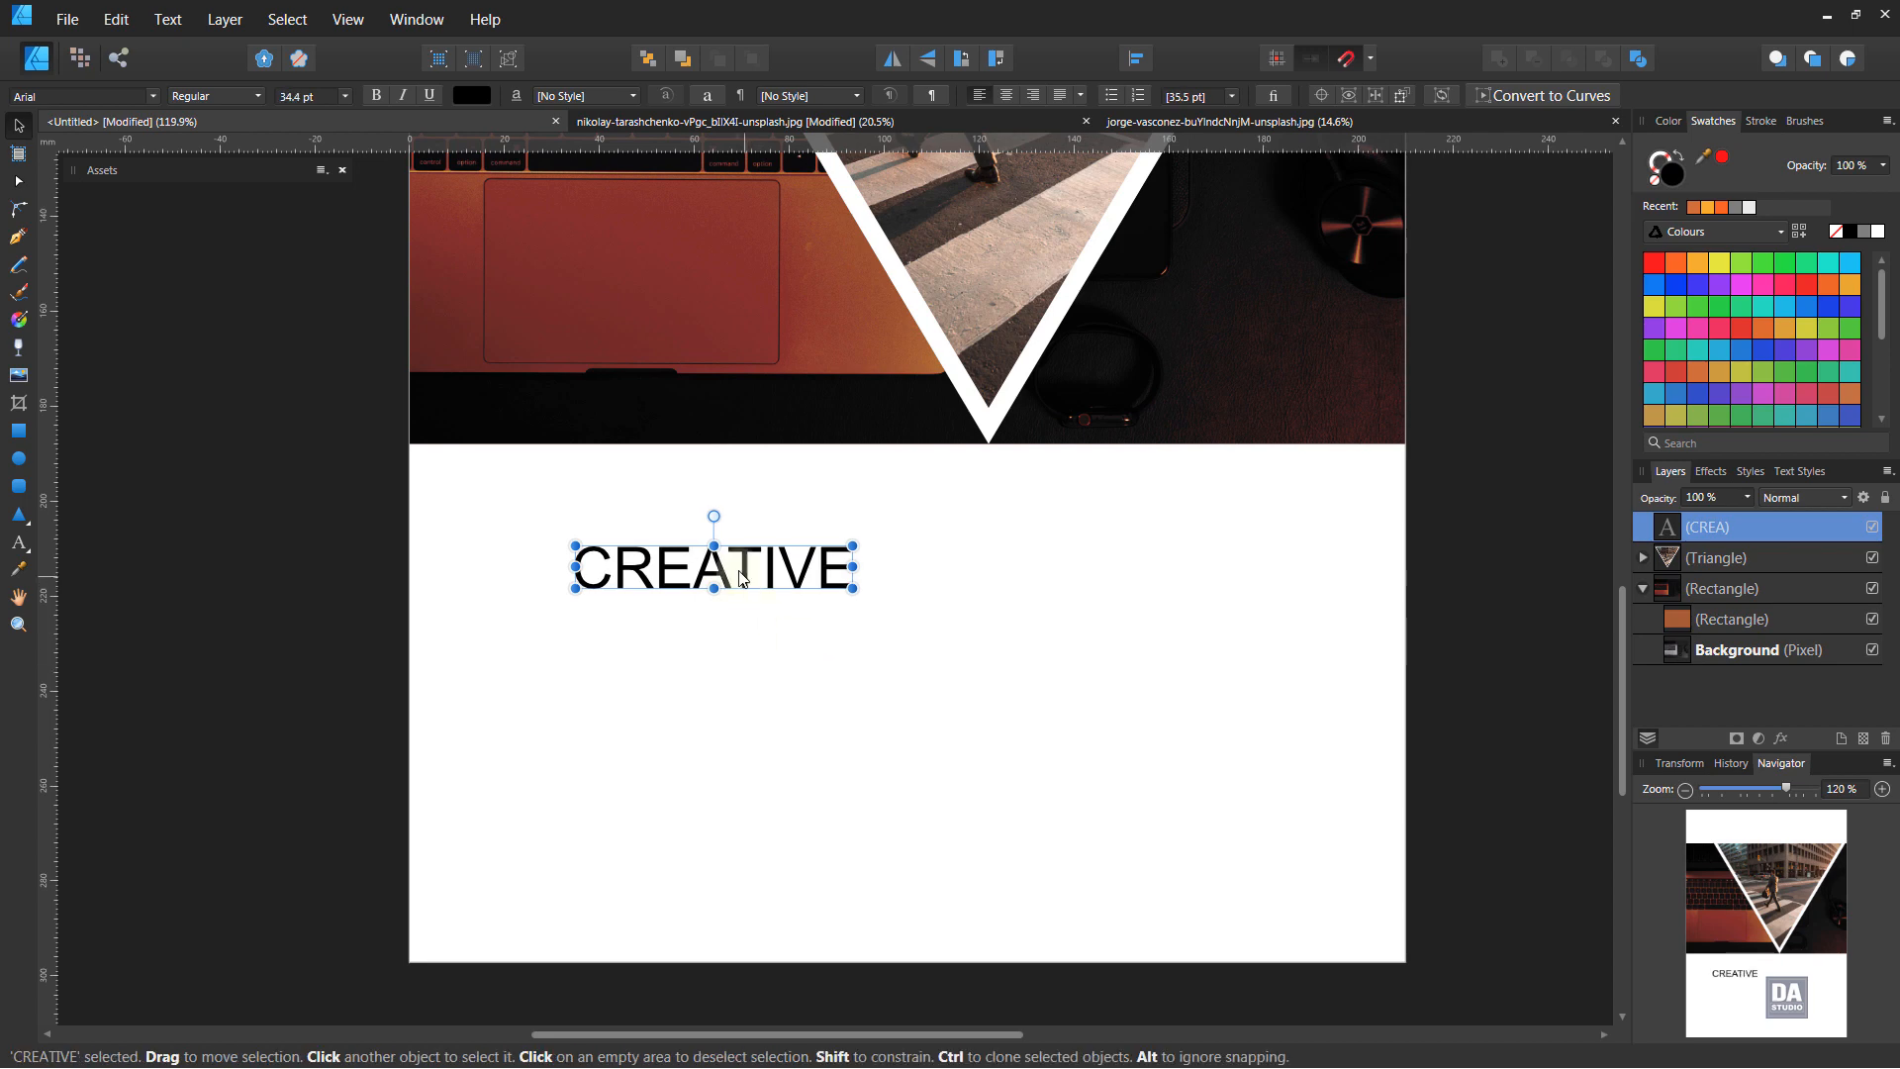
{"action": "left_click_drag", "start_coordinate": [740, 574], "coordinate": [683, 531]}
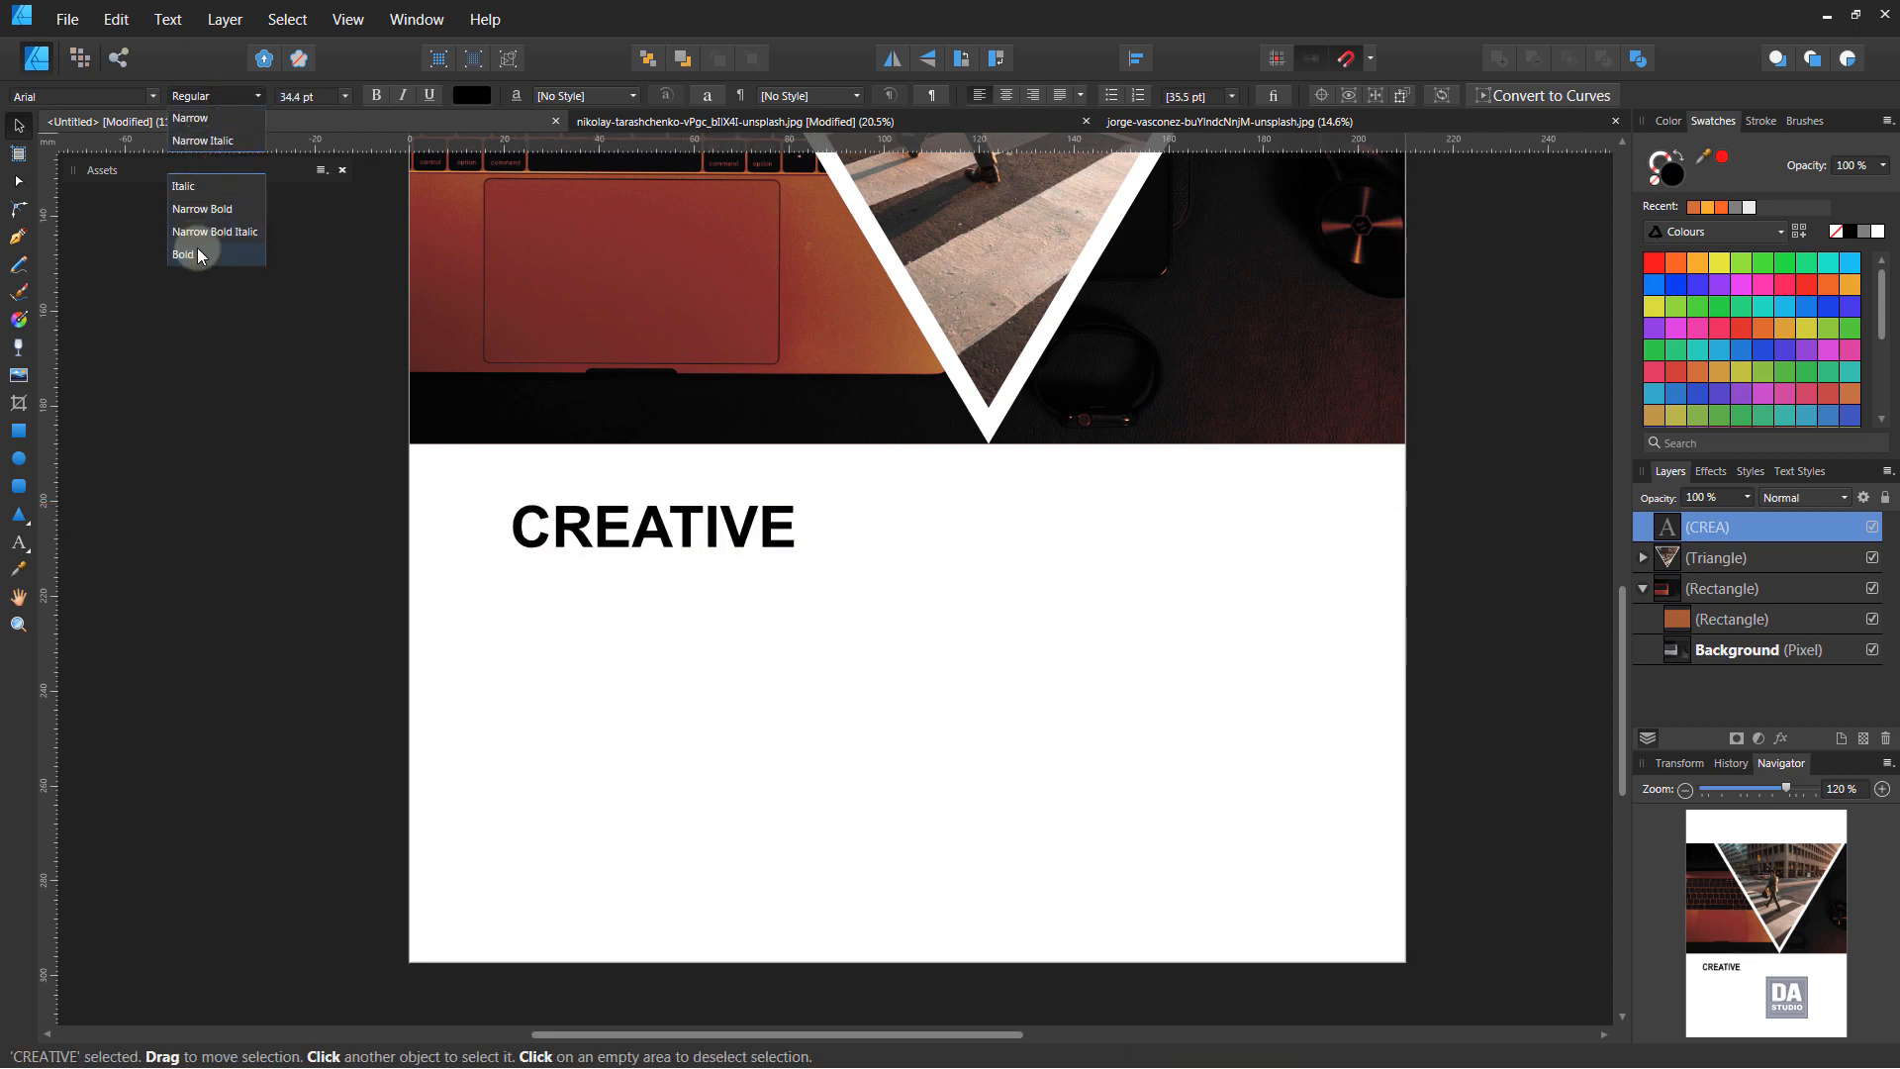
{"action": "left_click", "coordinate": [196, 259]}
Duplicate the CREATIVE text directly below the original, with the copy enlarged to 40.3 pt and set in Arial Black
{"action": "mouse_move", "coordinate": [705, 536]}
{"action": "left_mouse_down"}
{"action": "mouse_move", "coordinate": [691, 517]}
{"action": "mouse_move", "coordinate": [724, 586]}
{"action": "mouse_move", "coordinate": [830, 616]}
{"action": "left_mouse_up"}
{"action": "left_click", "coordinate": [214, 96]}
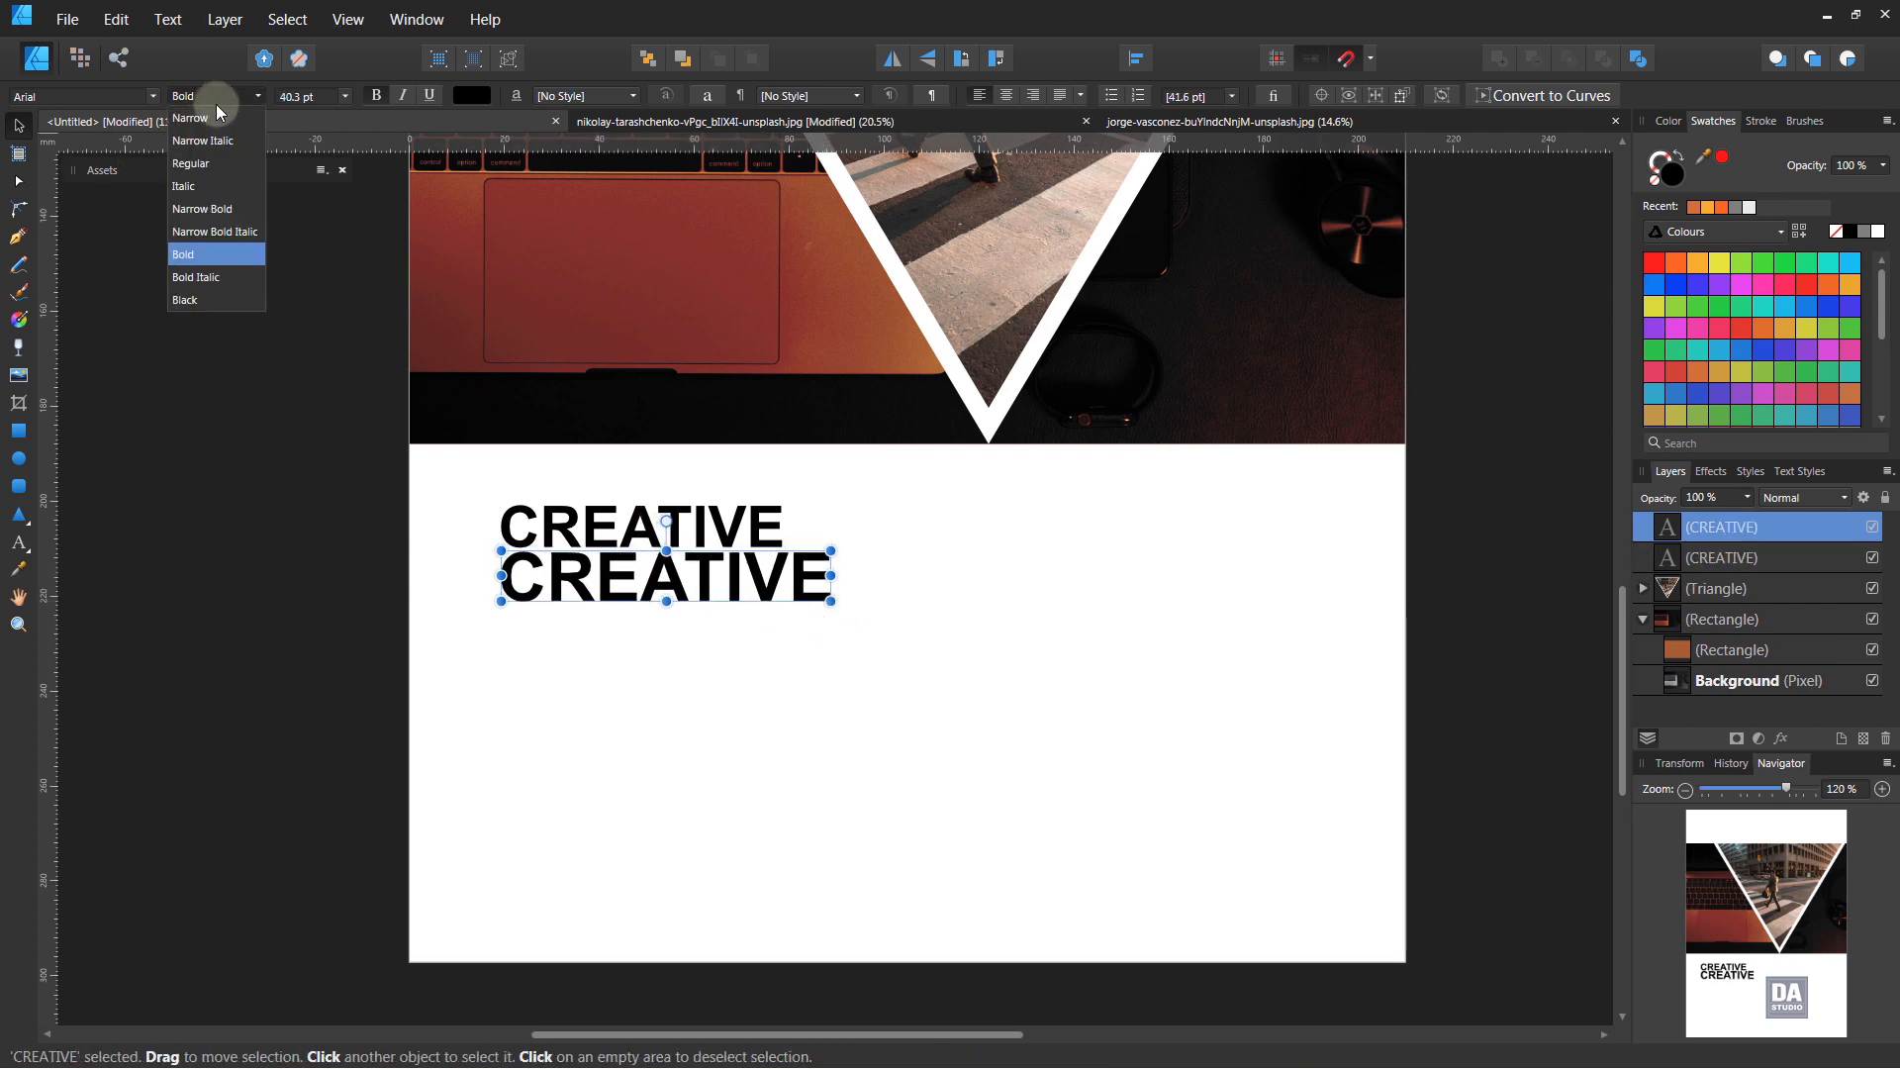
{"action": "left_click", "coordinate": [212, 299]}
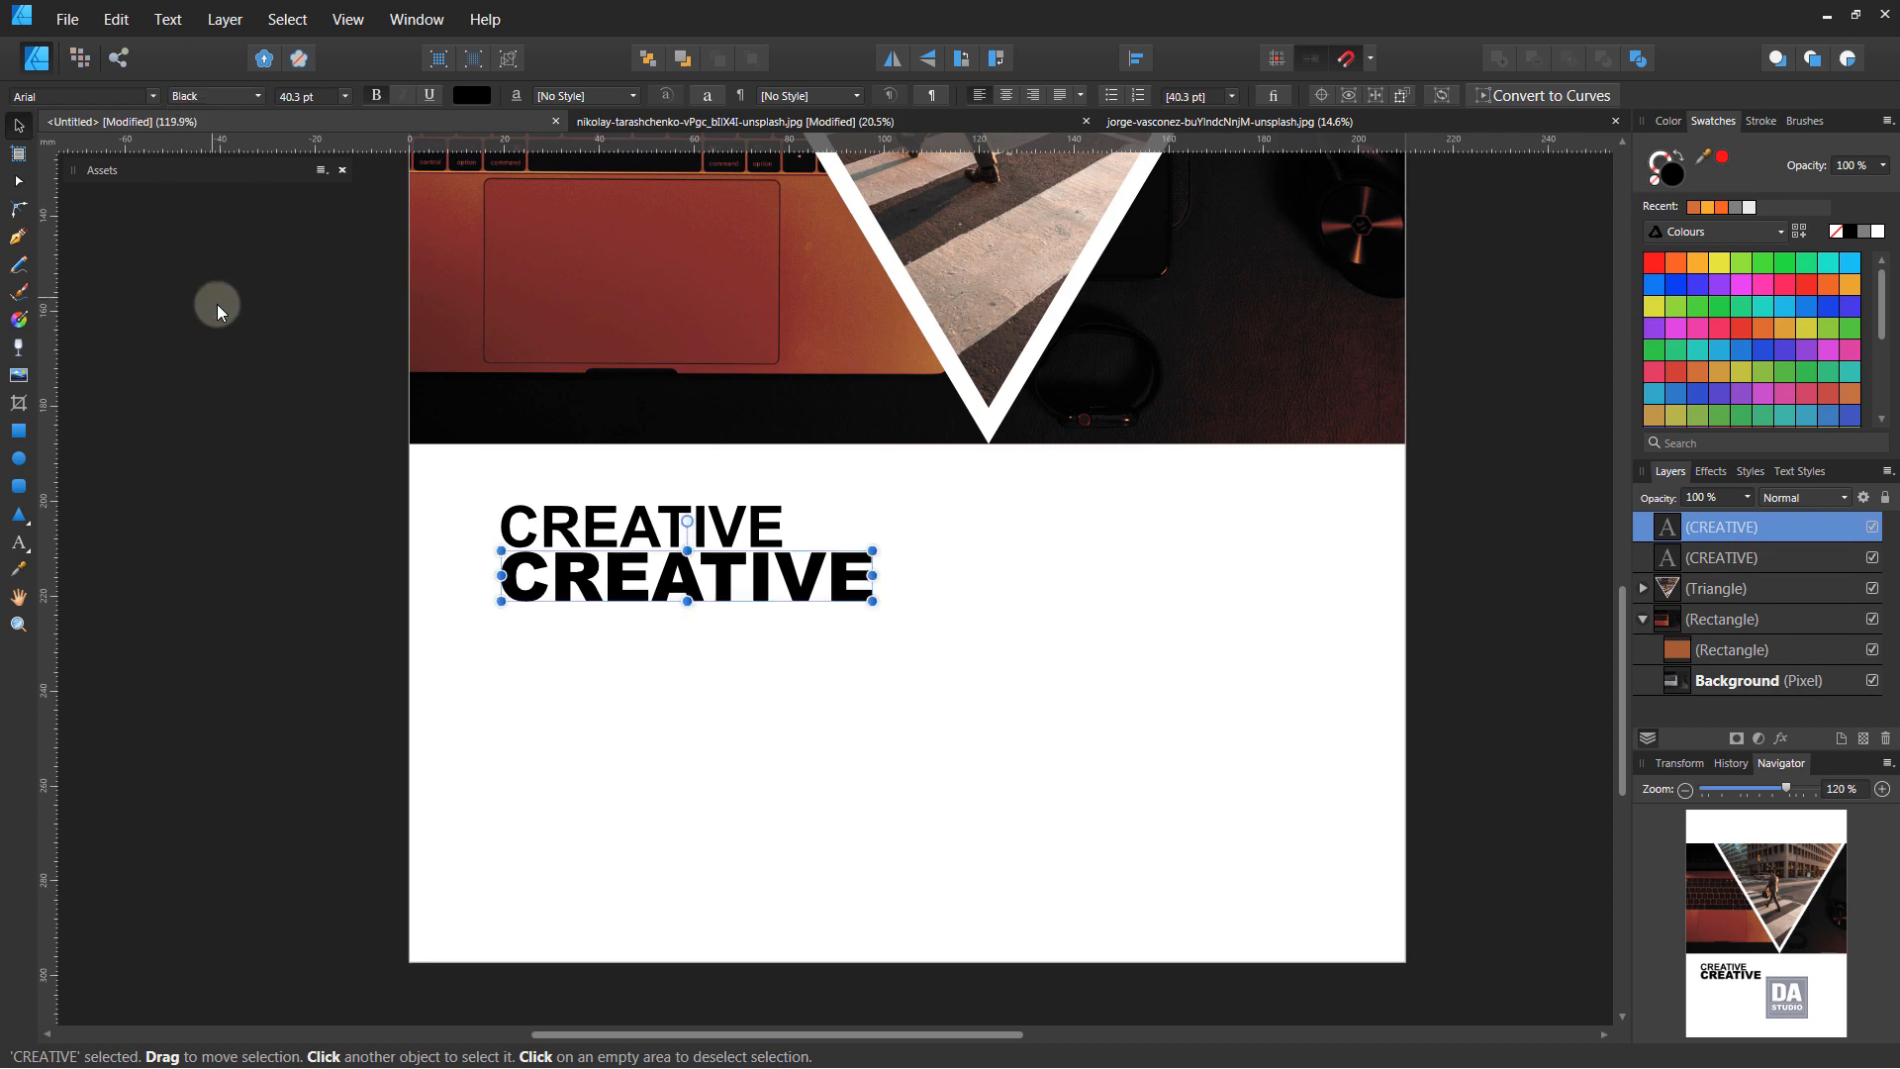
Replace the wording of the lower, heavier CREATIVE copy with "BUSINESS"
{"action": "double_click", "coordinate": [600, 571]}
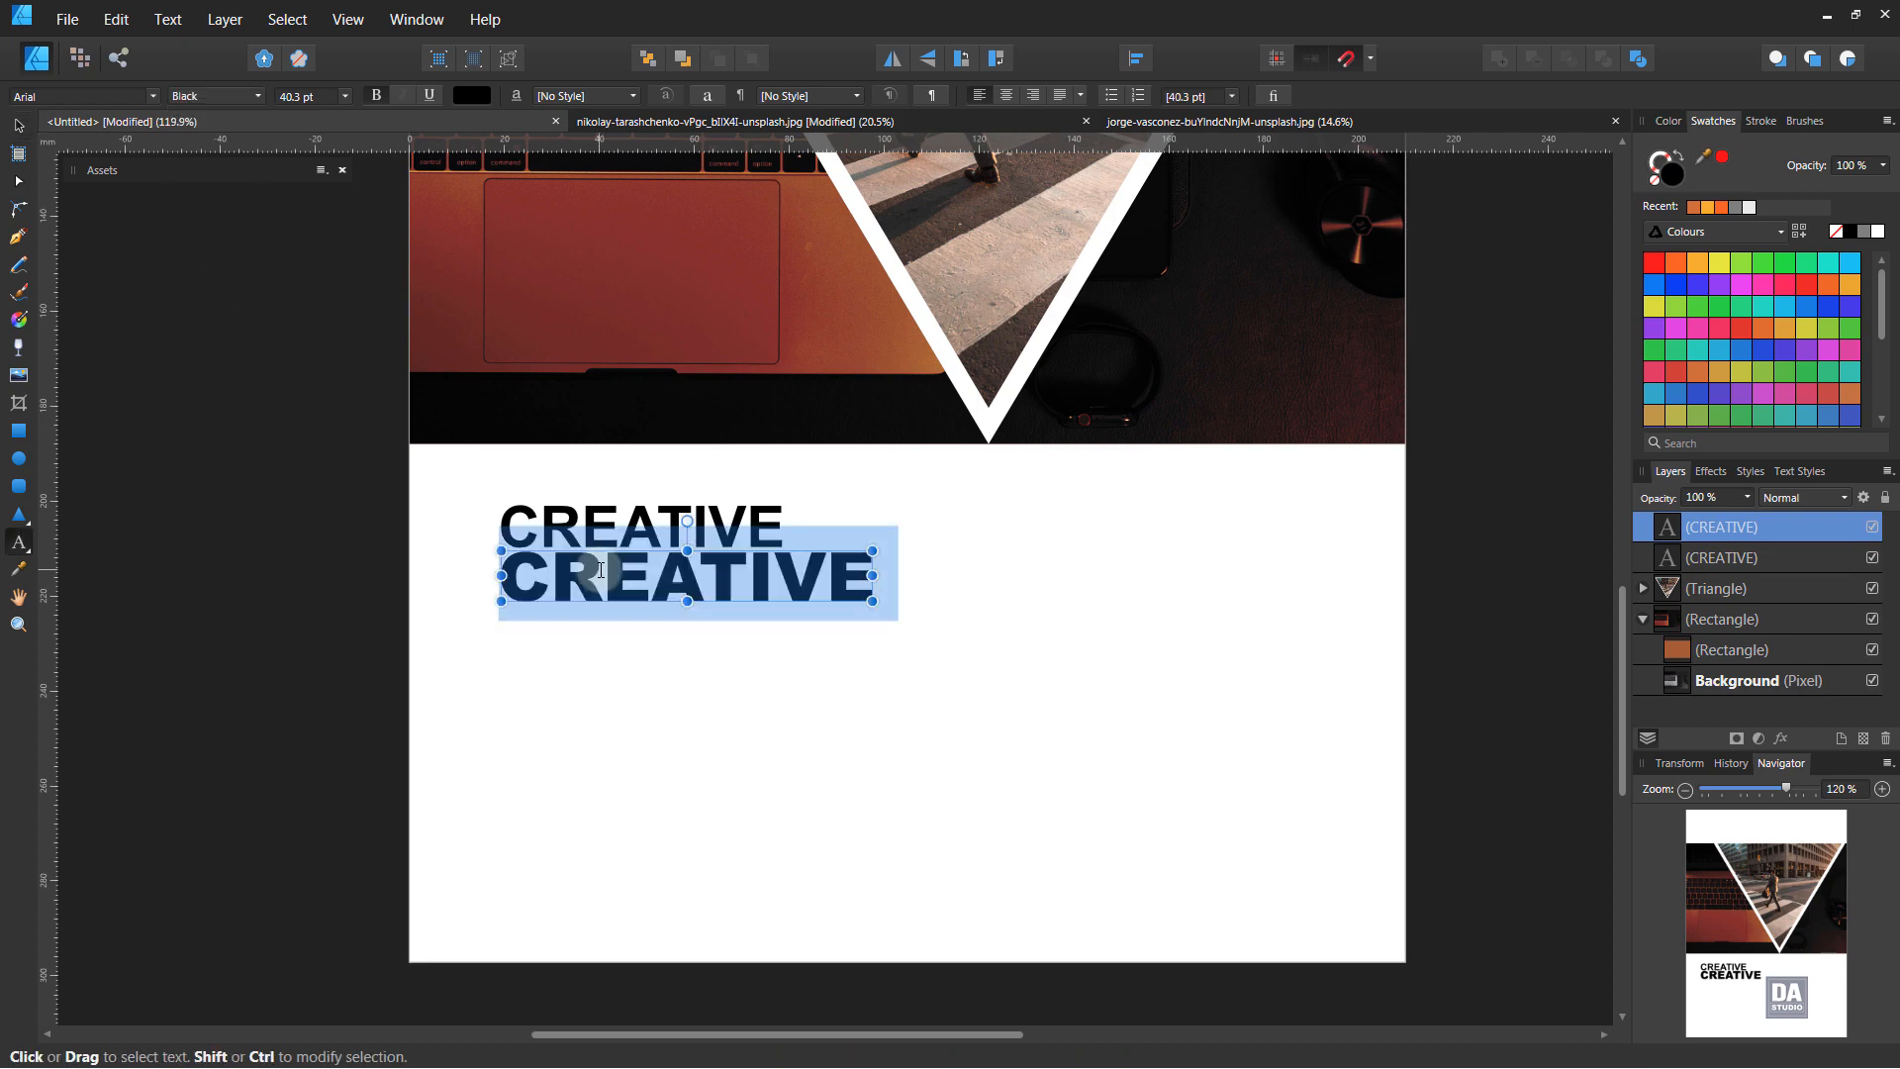
{"action": "type", "text": "BUSINESS"}
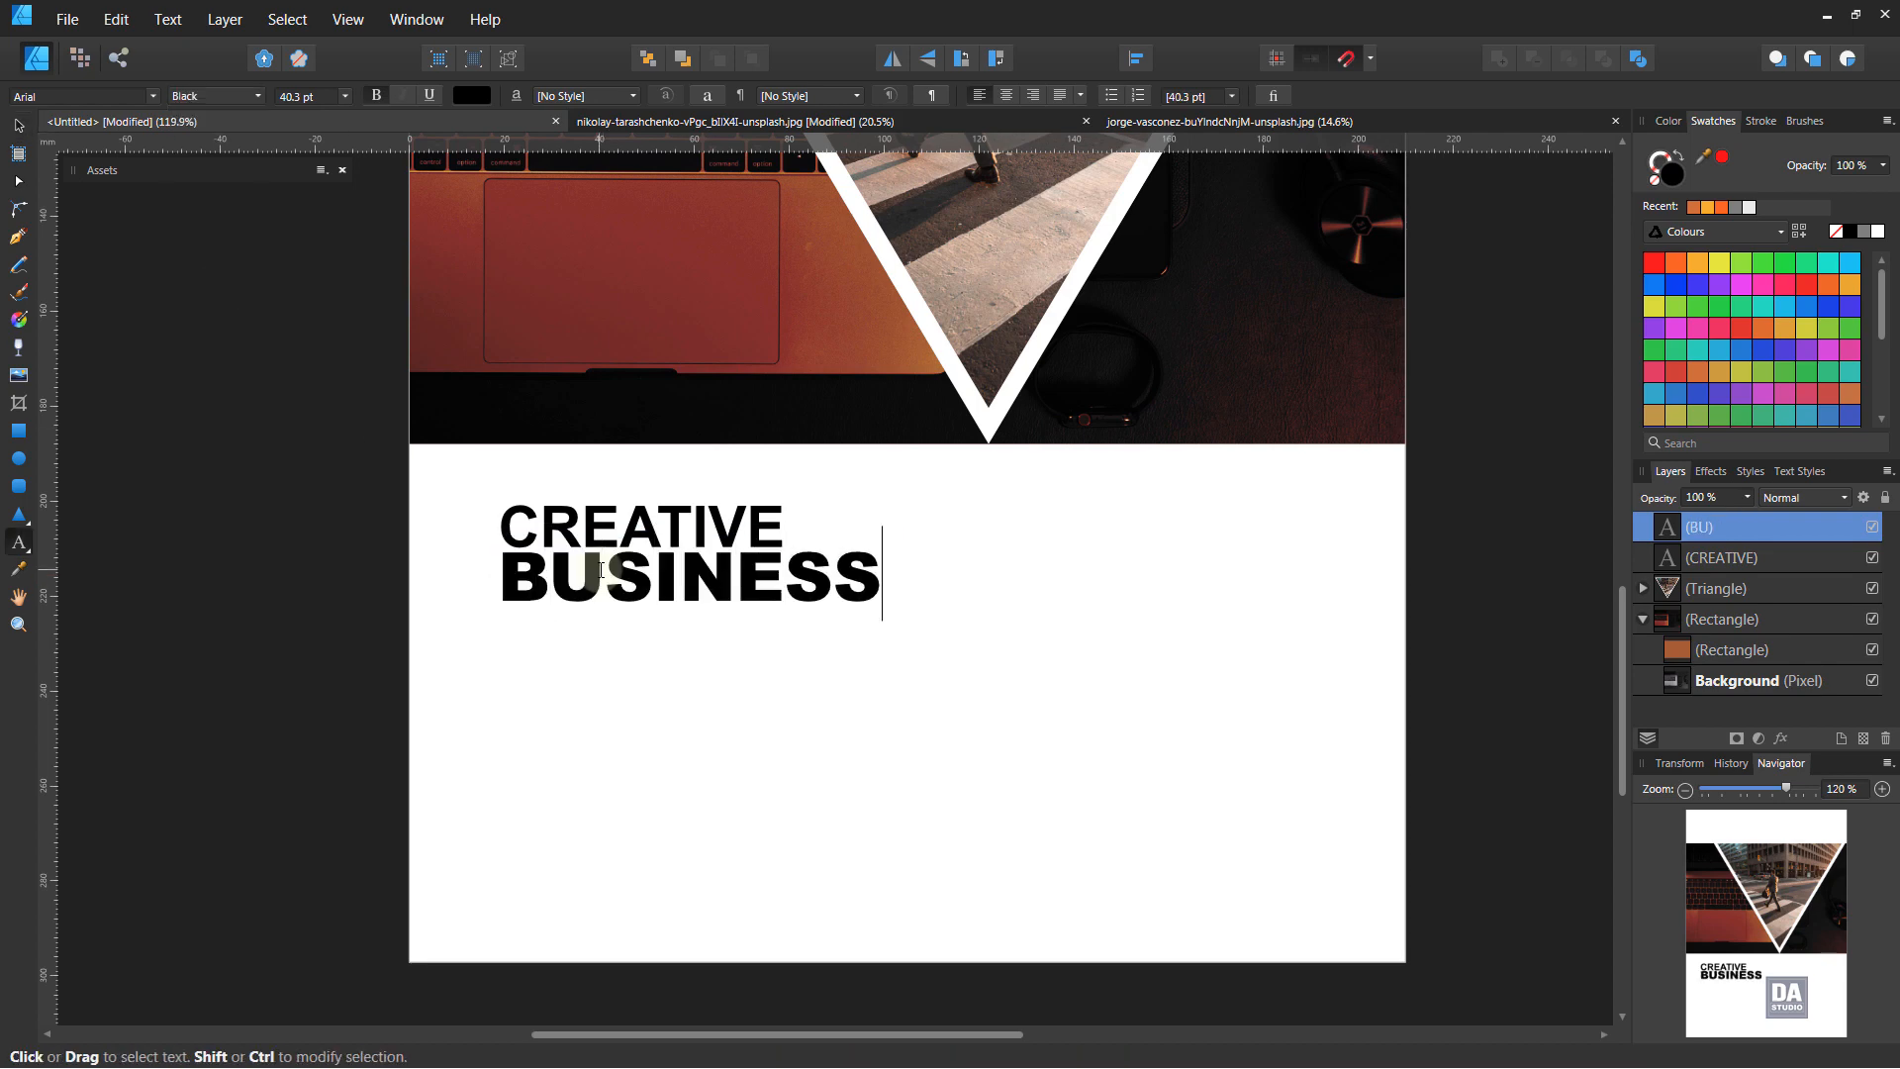
{"action": "key", "text": "Escape"}
{"action": "left_click", "coordinate": [19, 128]}
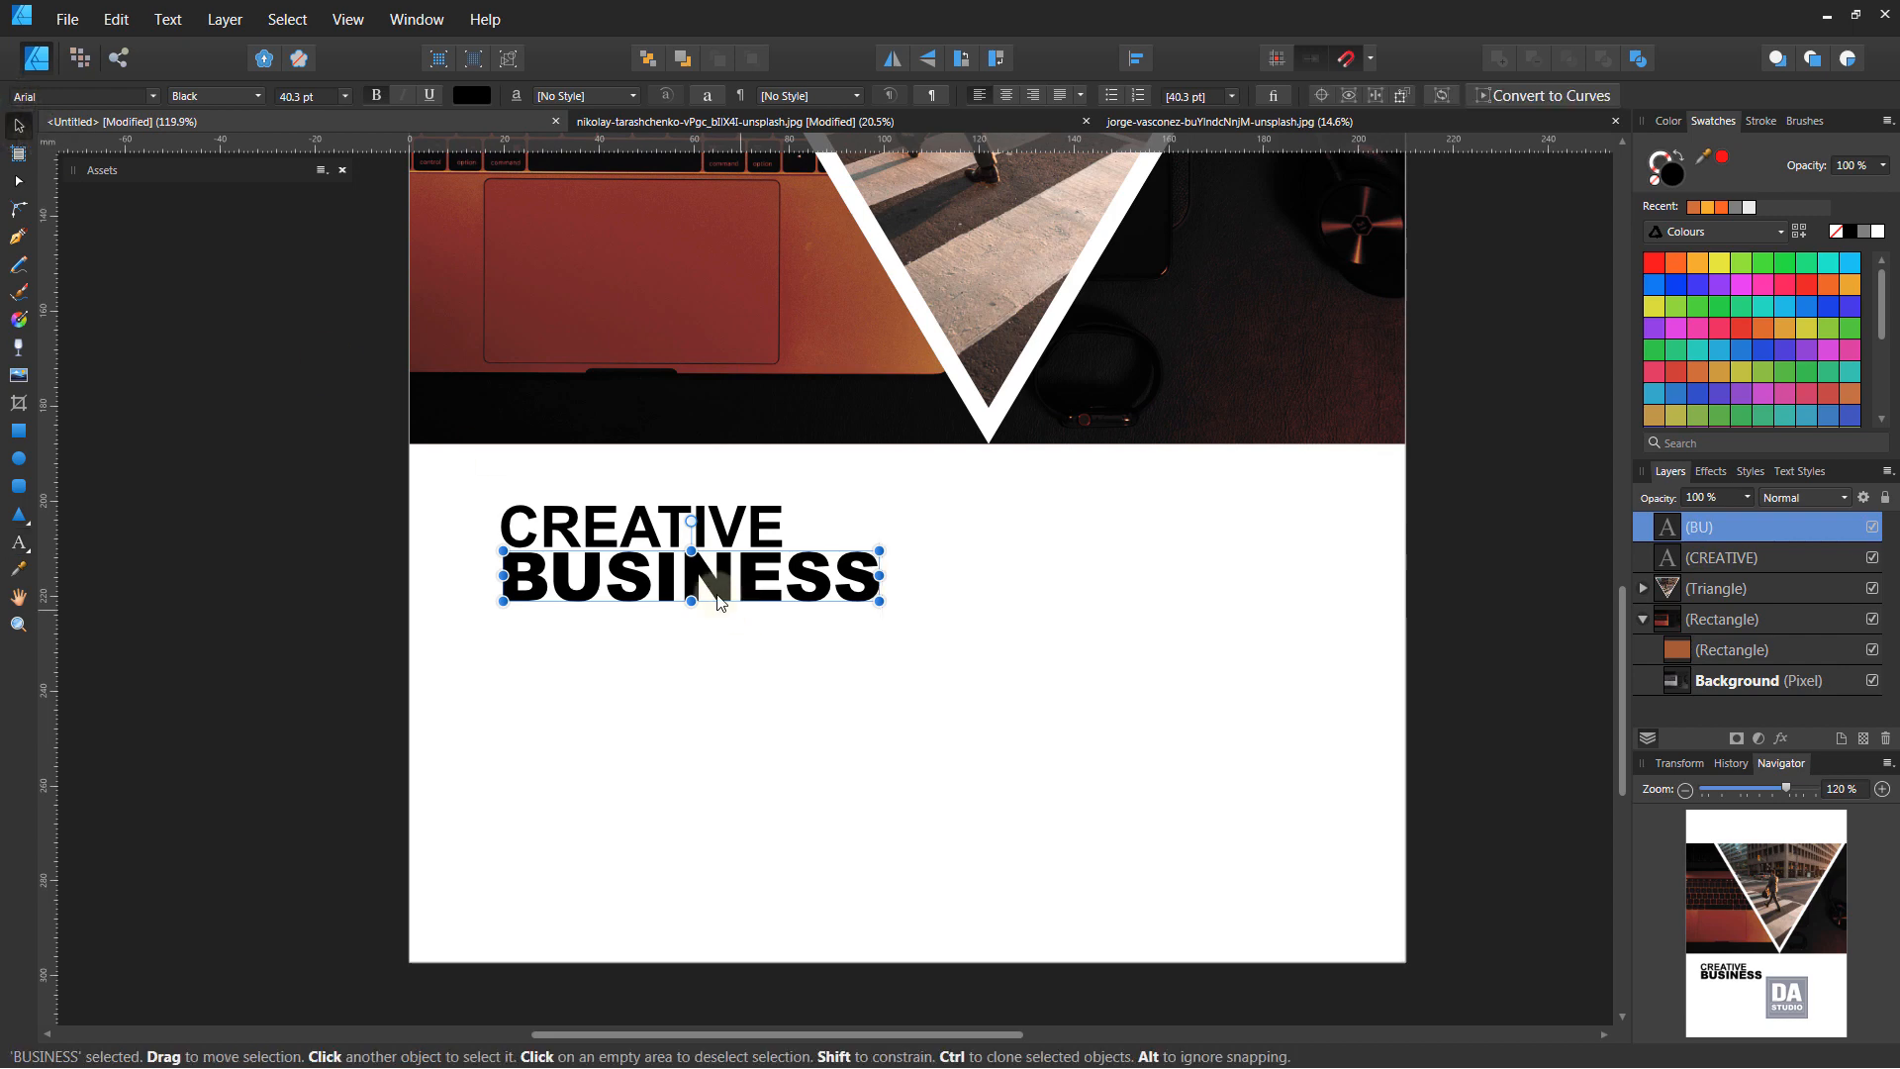
Duplicate the original CREATIVE line directly below BUSINESS and change the copy's text to "BROCHURE"
{"action": "left_click", "coordinate": [619, 539]}
{"action": "left_click_drag", "start_coordinate": [619, 539], "coordinate": [621, 638]}
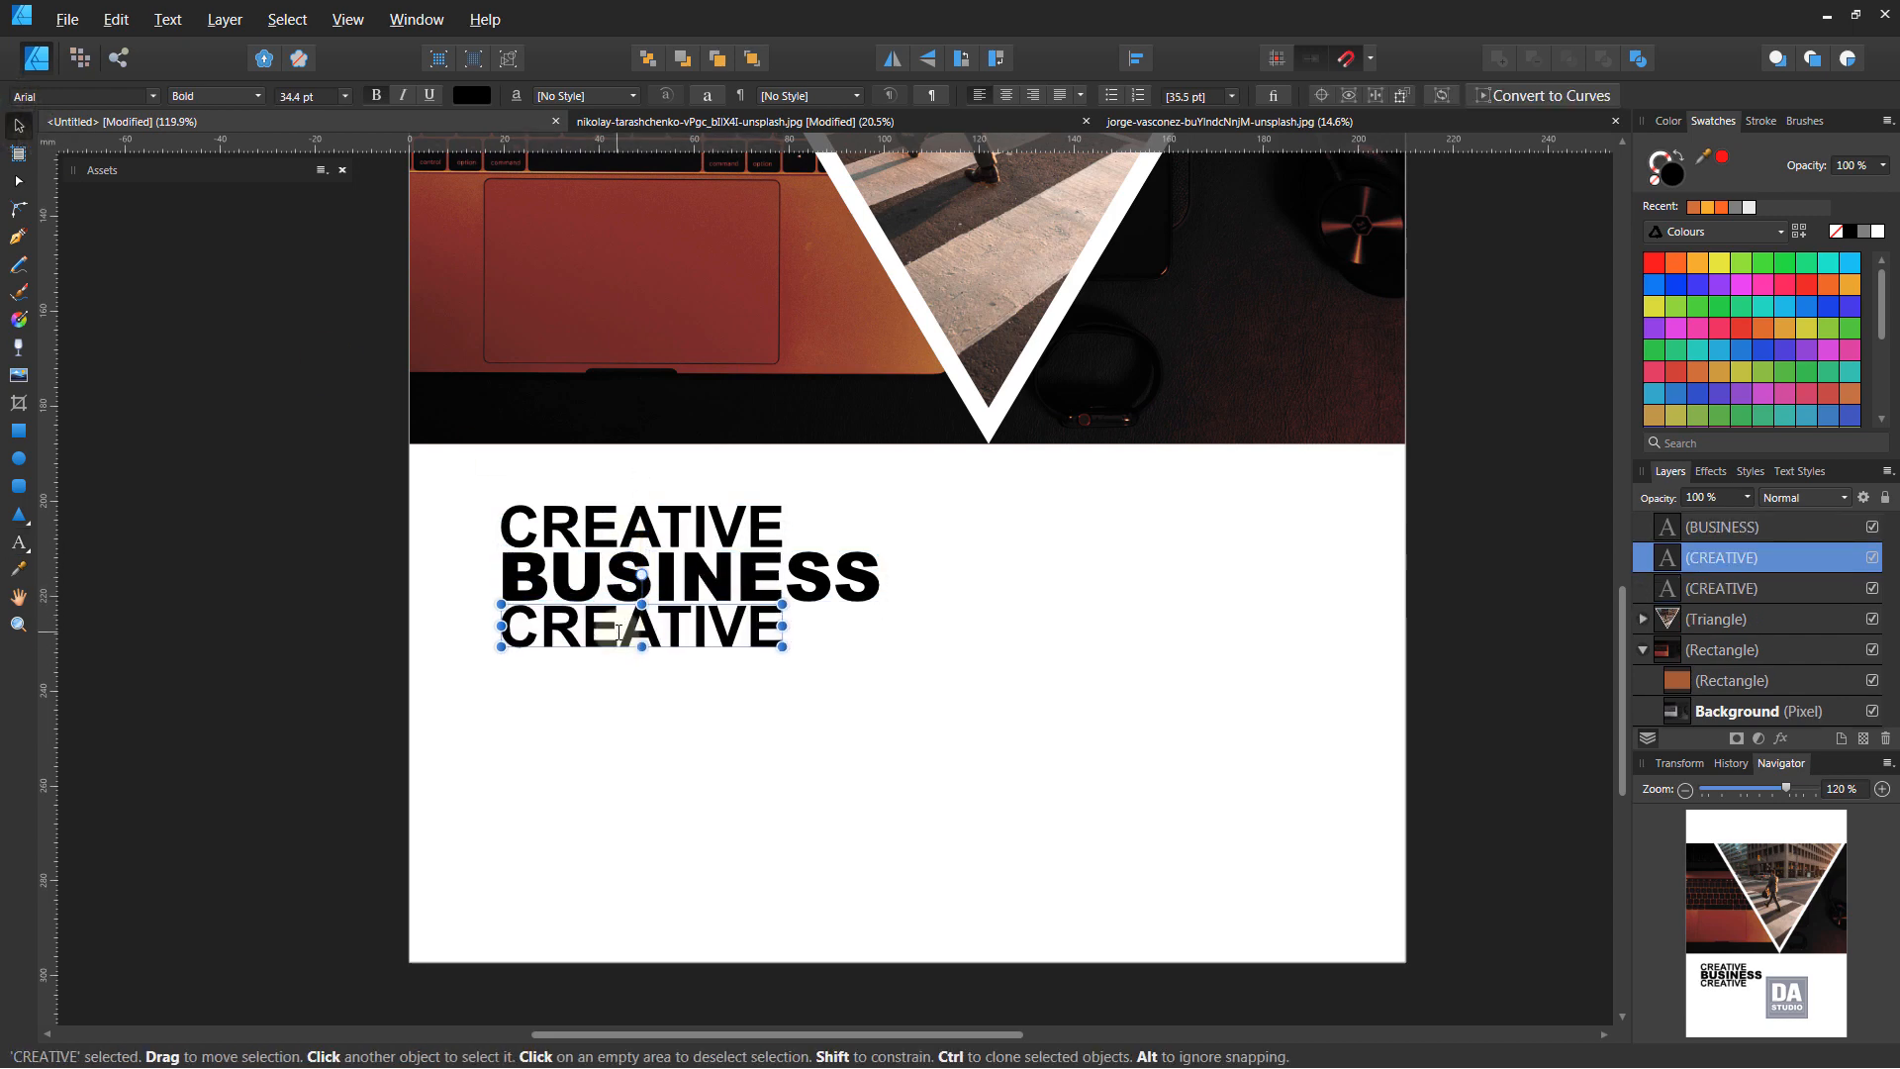
{"action": "double_click", "coordinate": [619, 632]}
{"action": "type", "text": "BROCHURE"}
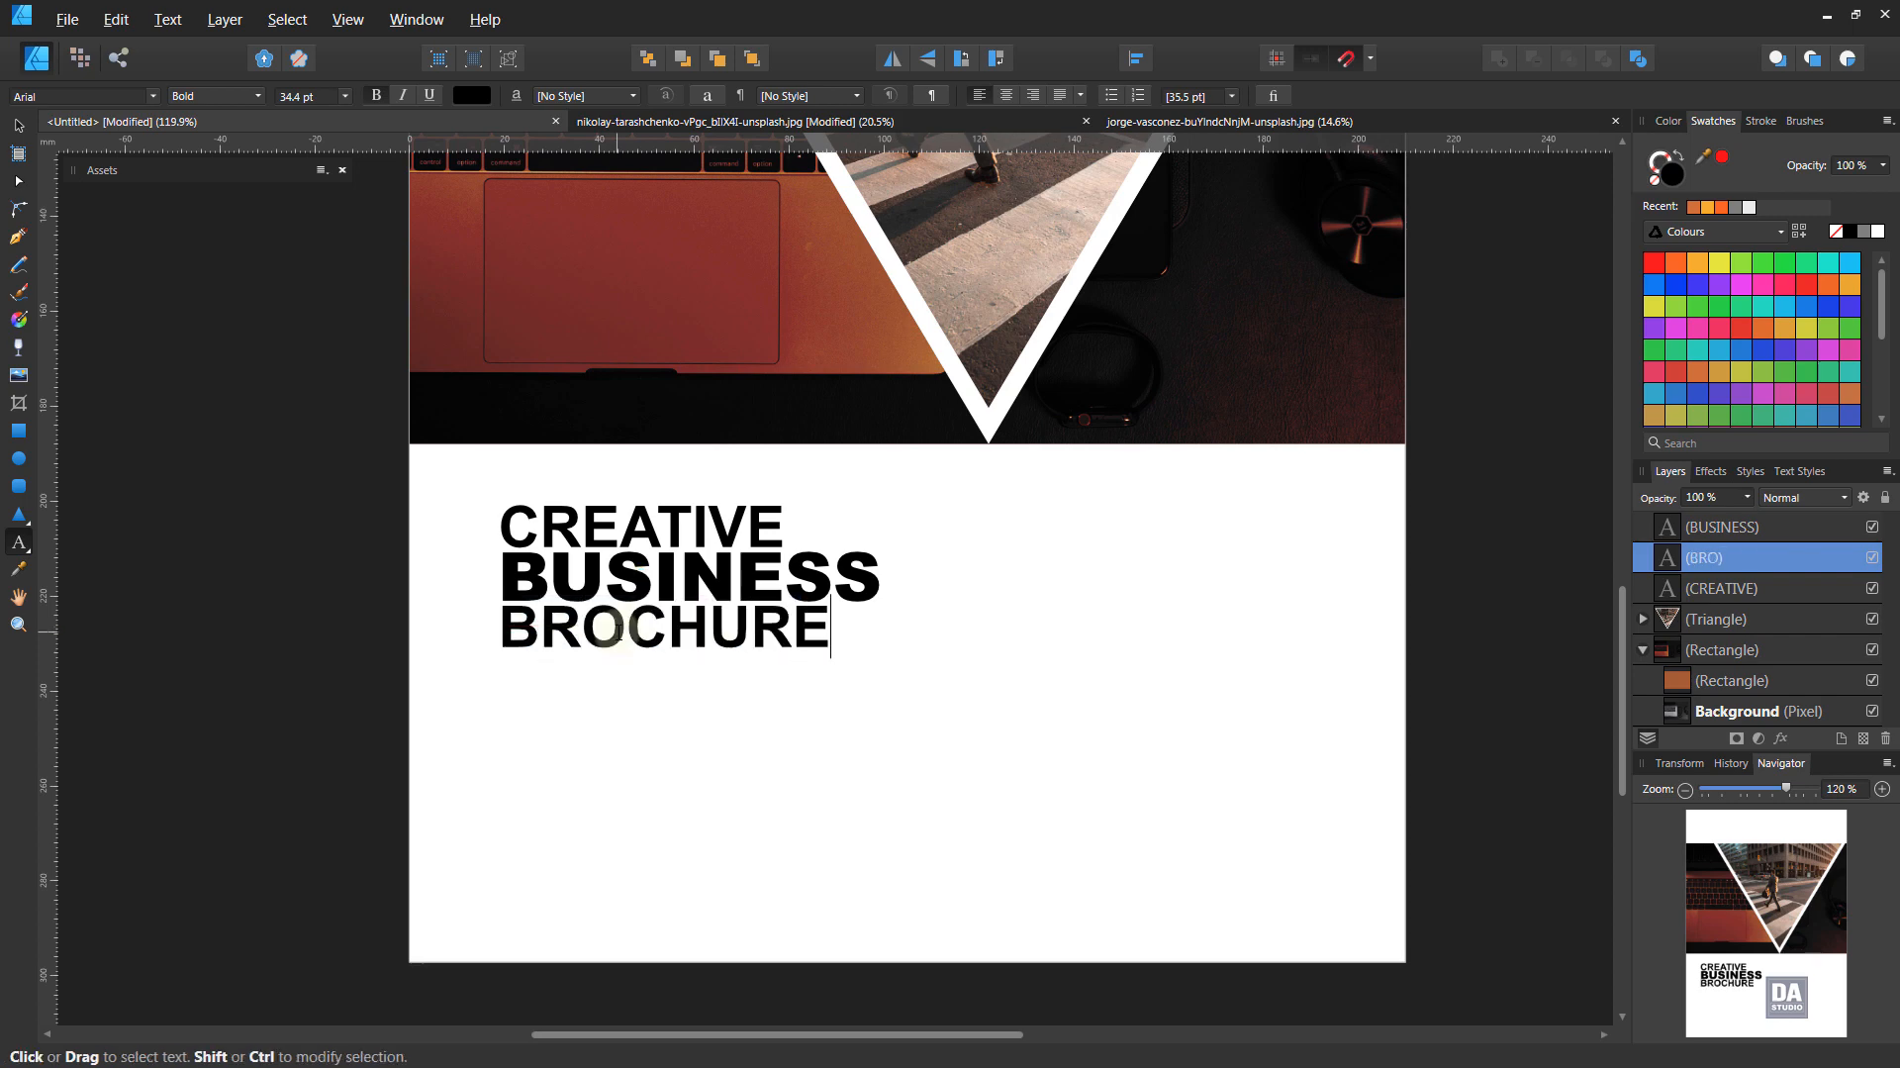
{"action": "key", "text": "Escape"}
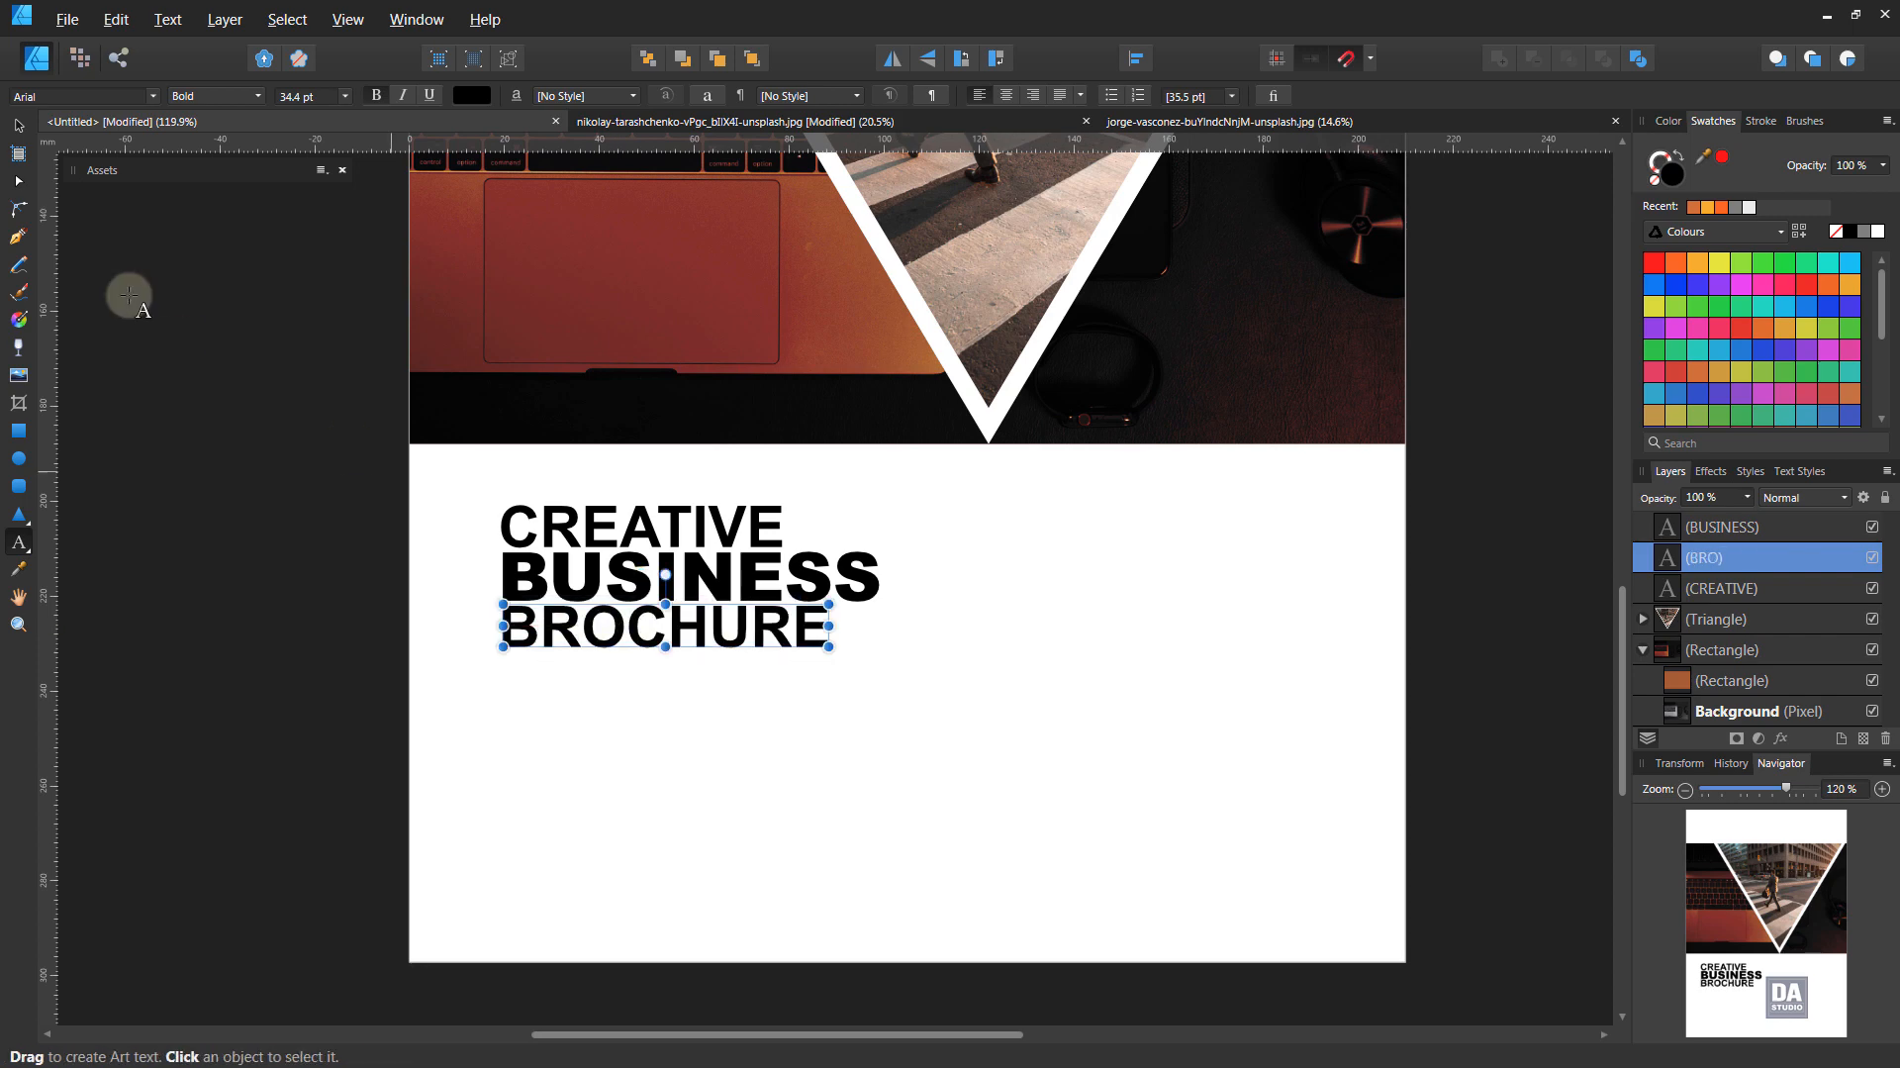
{"action": "left_click", "coordinate": [19, 131]}
{"action": "left_click", "coordinate": [660, 753]}
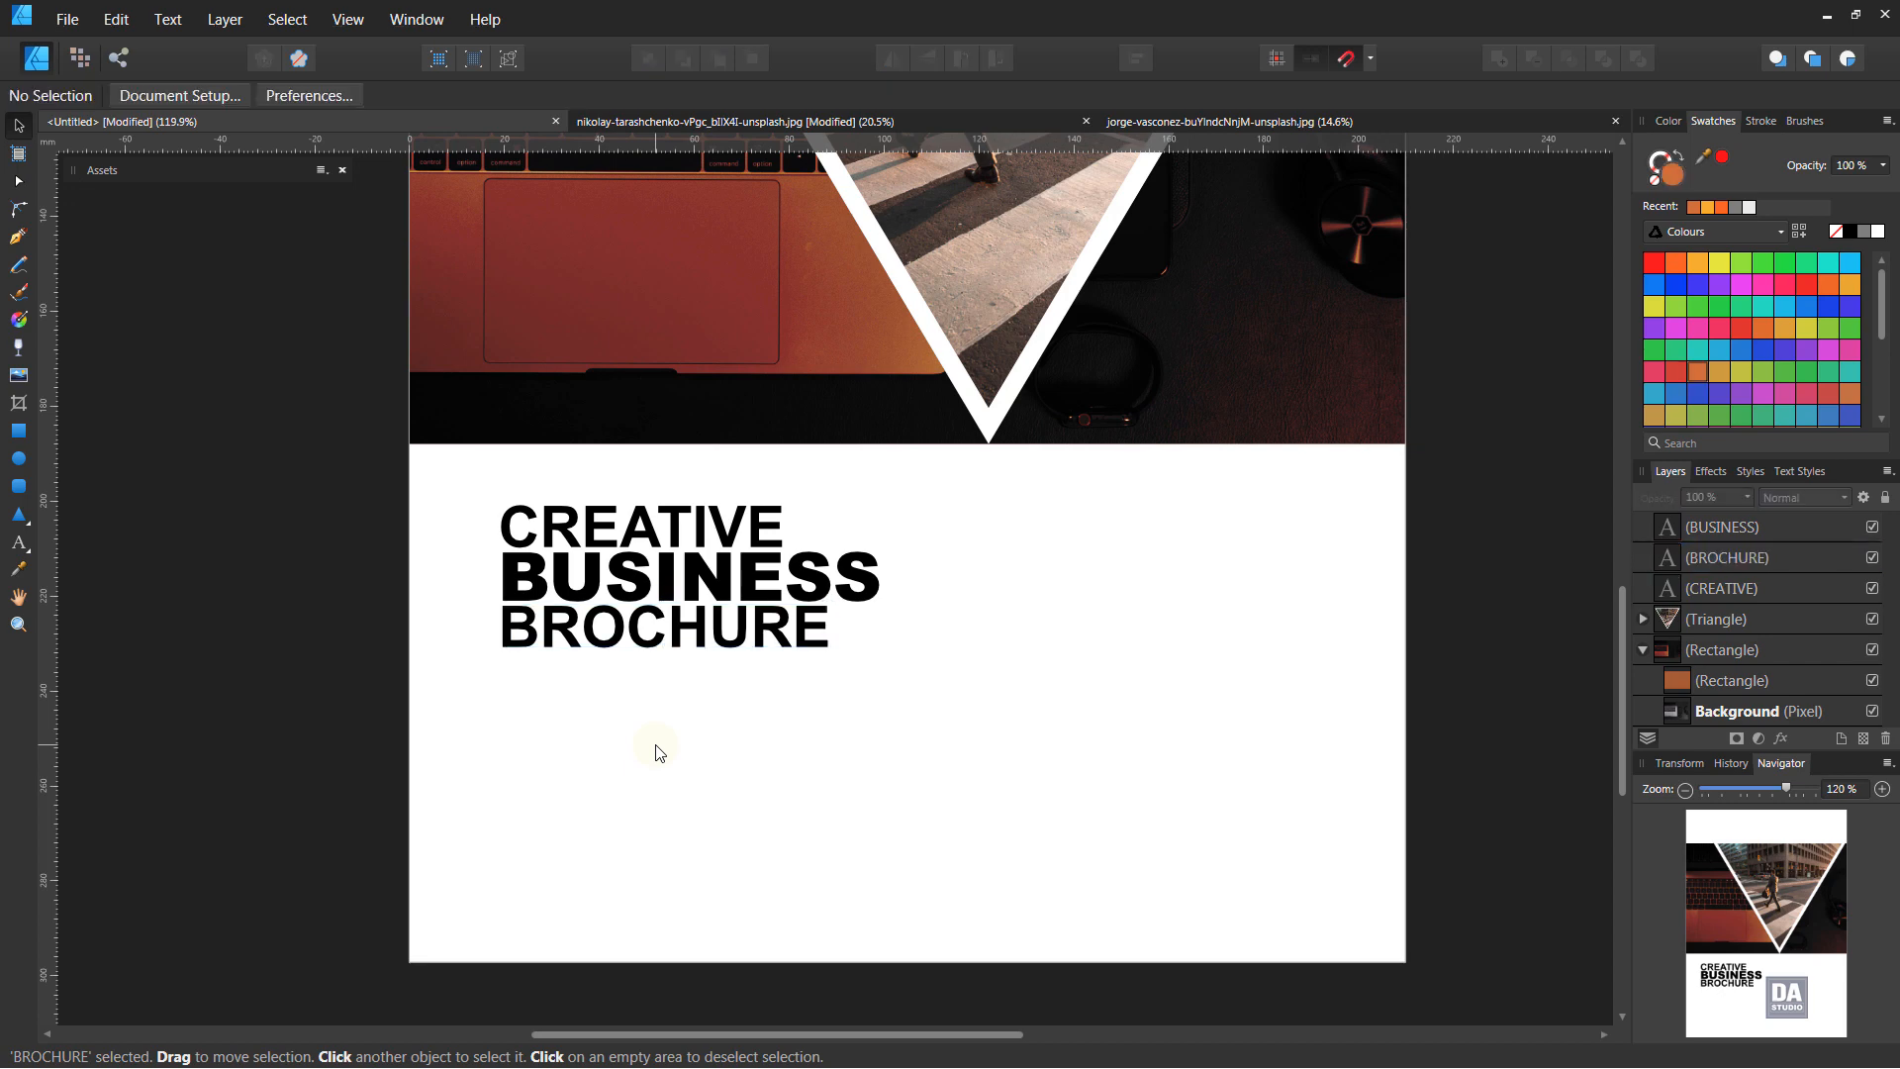
Recolour the CREATIVE text with a dark brown sampled from the street photo near the triangle's lower tip
{"action": "left_click_drag", "start_coordinate": [709, 752], "coordinate": [752, 817]}
{"action": "scroll", "coordinate": [764, 730], "scroll_direction": "down", "scroll_amount": 1}
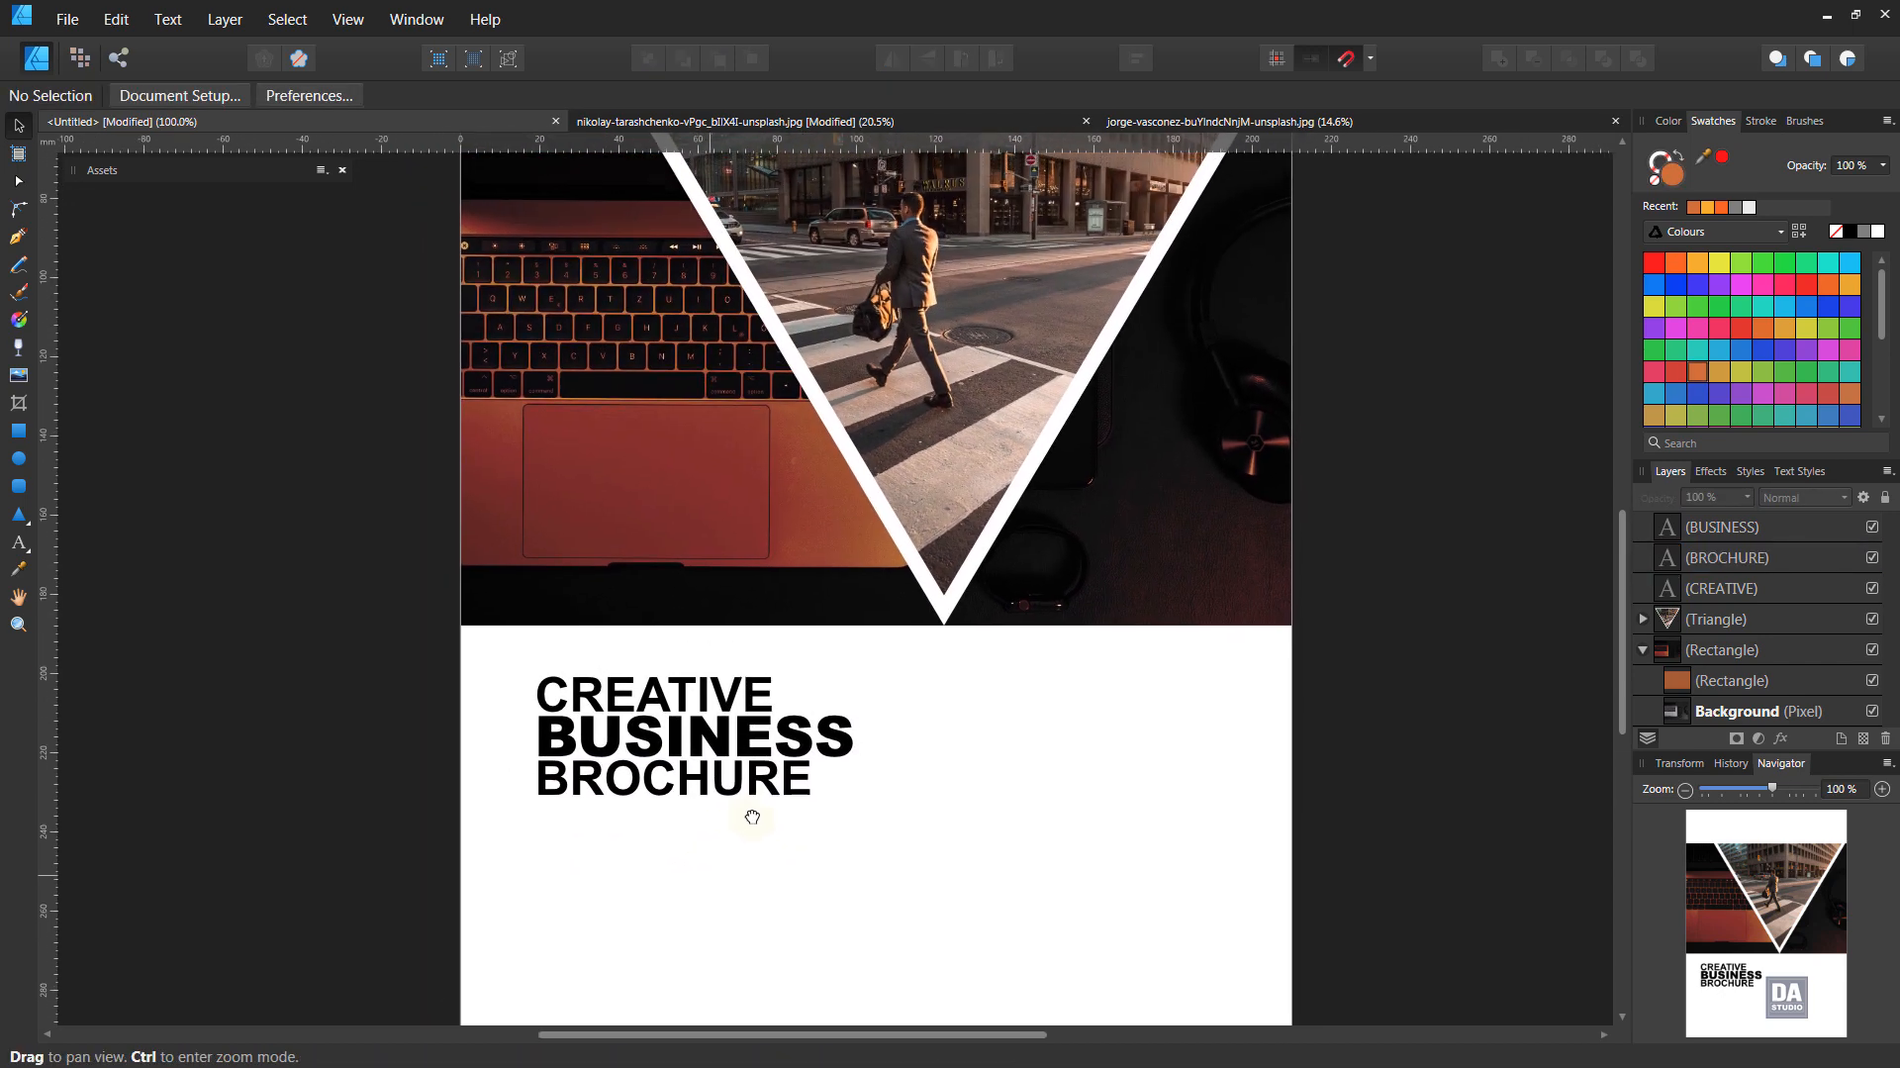
{"action": "left_click", "coordinate": [732, 698]}
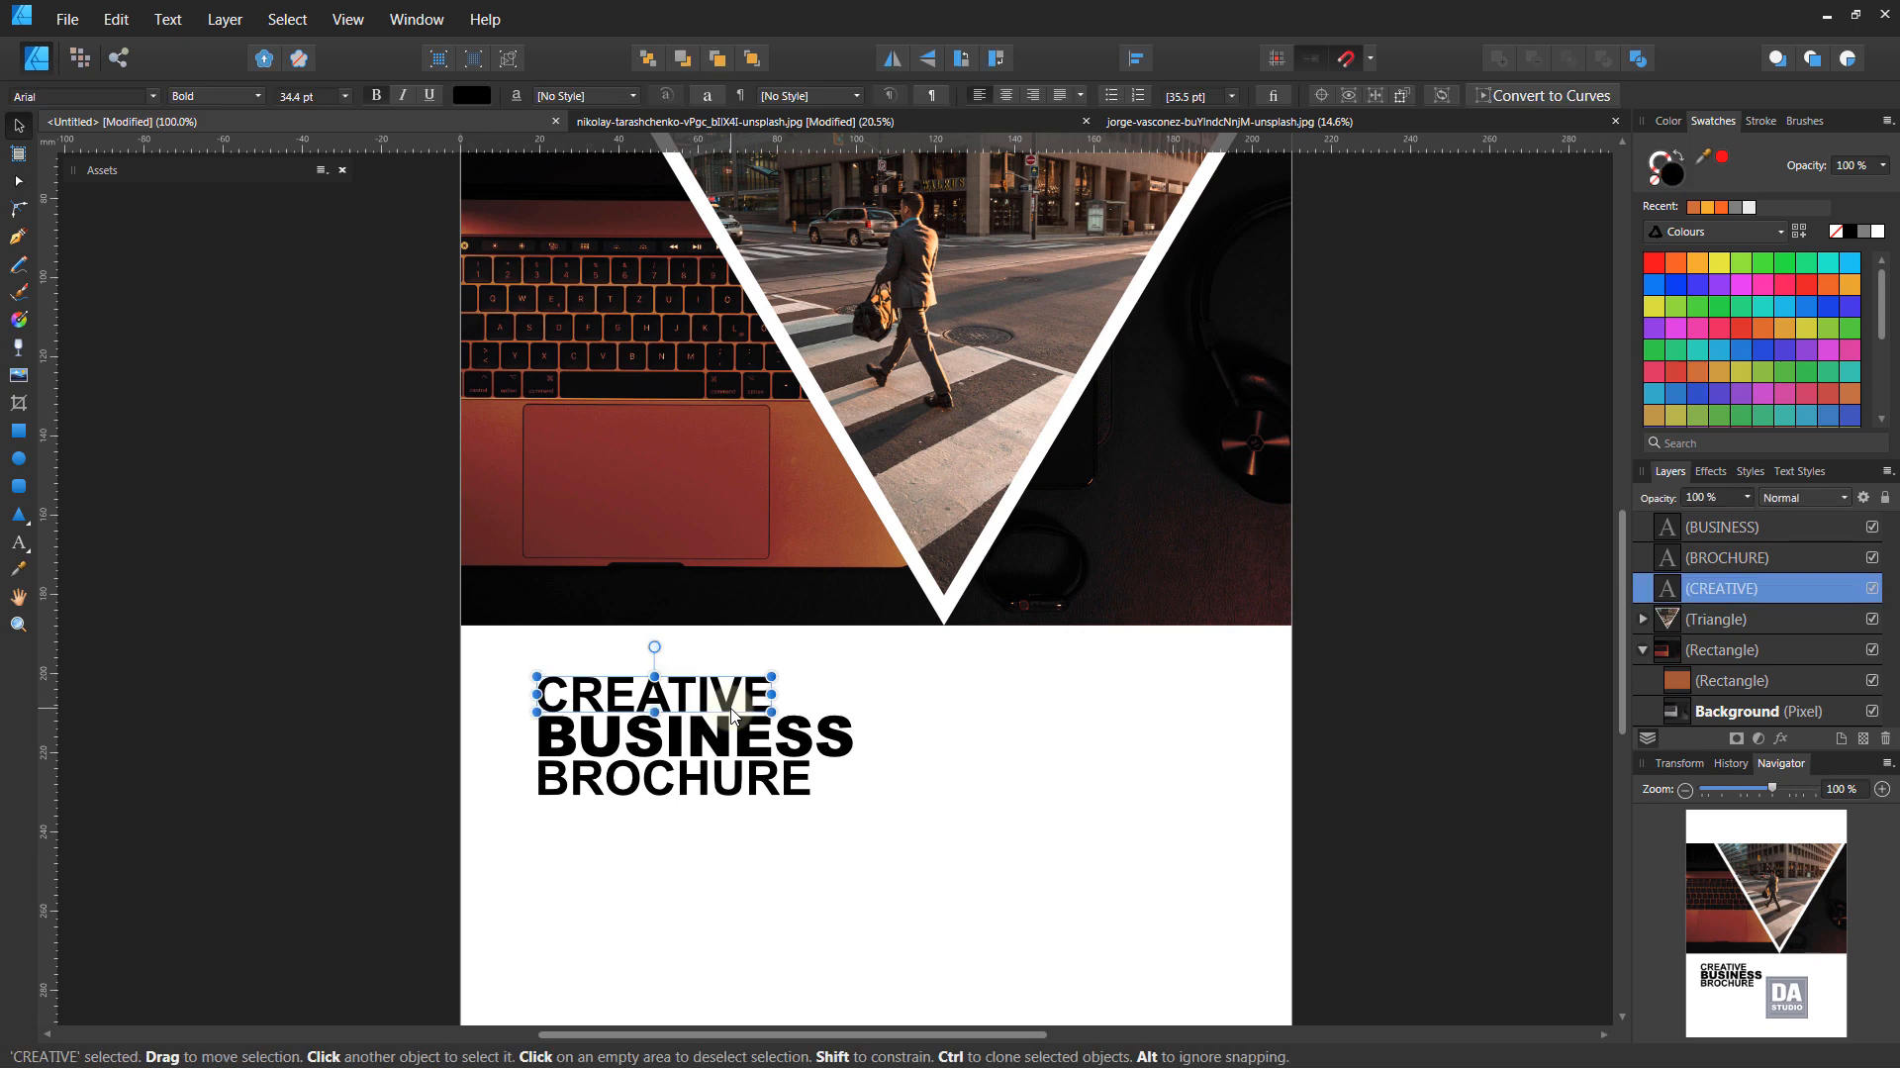
{"action": "left_click", "coordinate": [17, 569]}
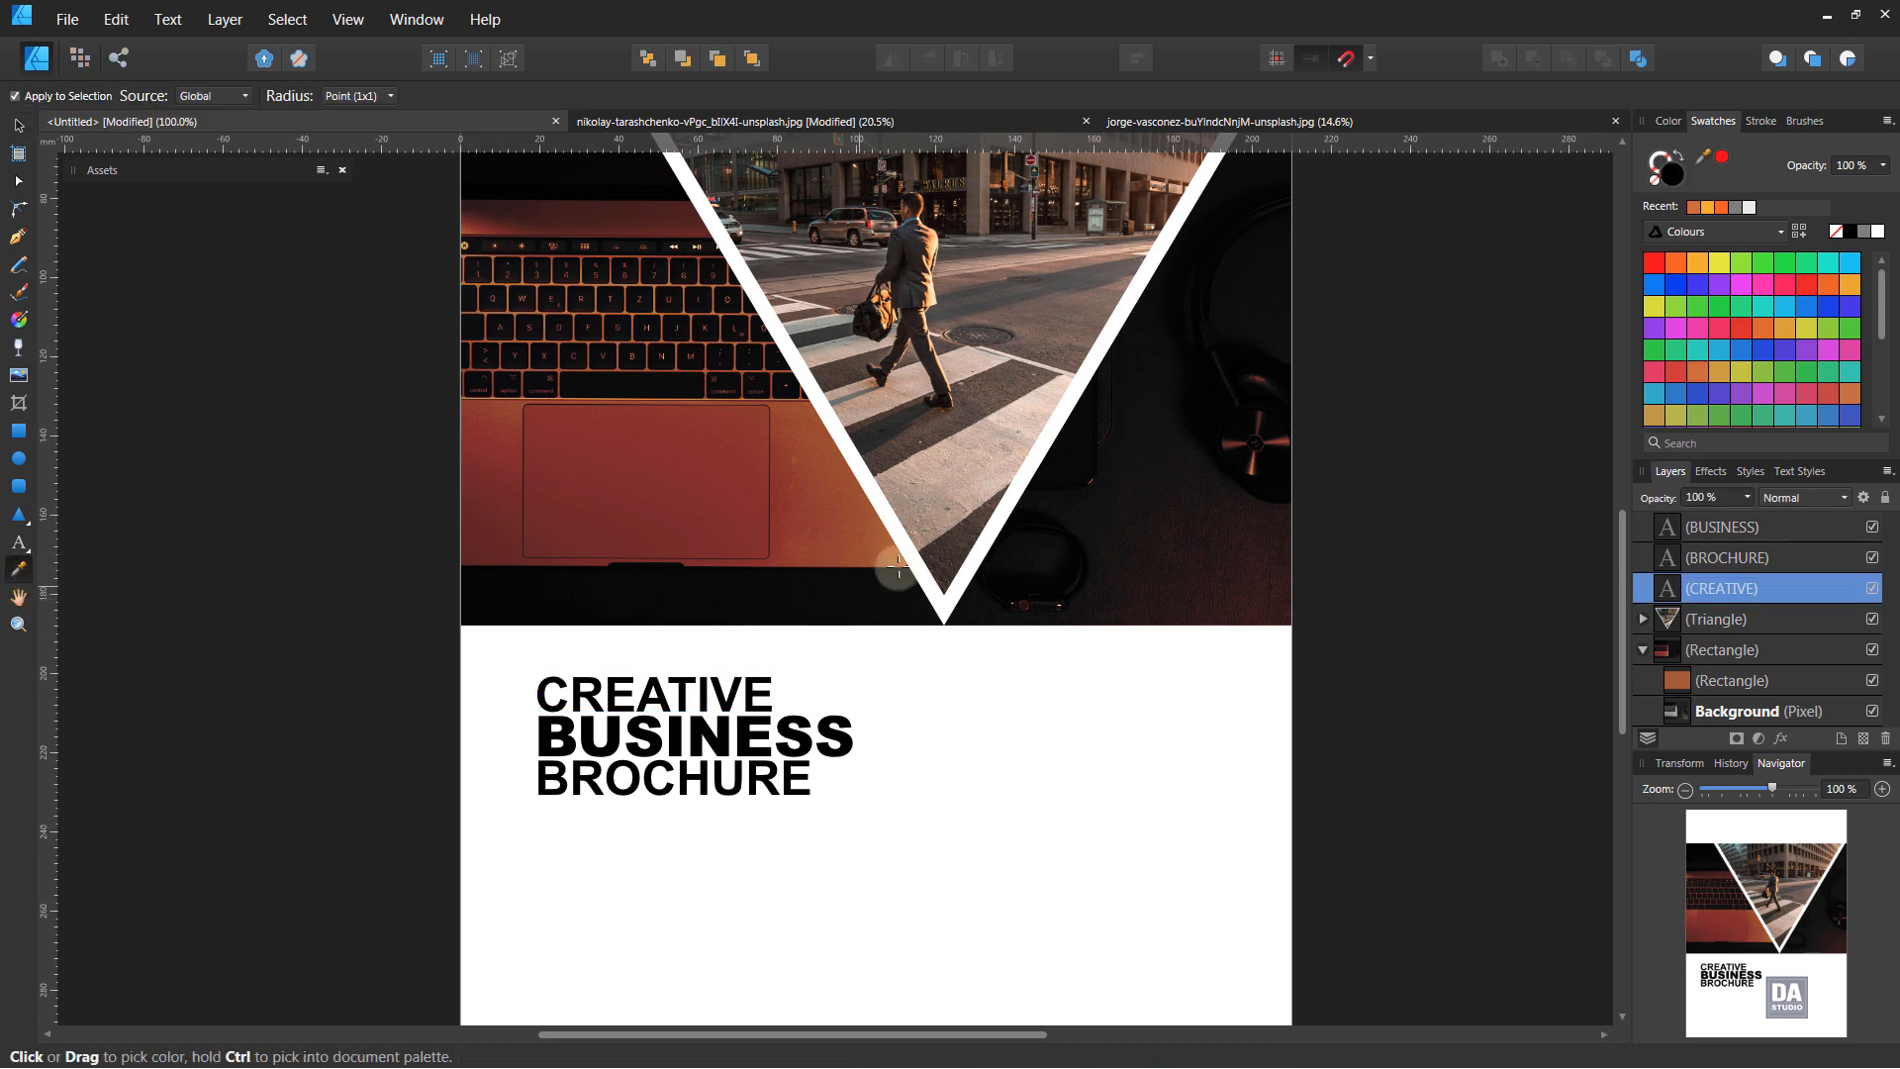
{"action": "left_click", "coordinate": [938, 554]}
{"action": "left_click", "coordinate": [977, 518]}
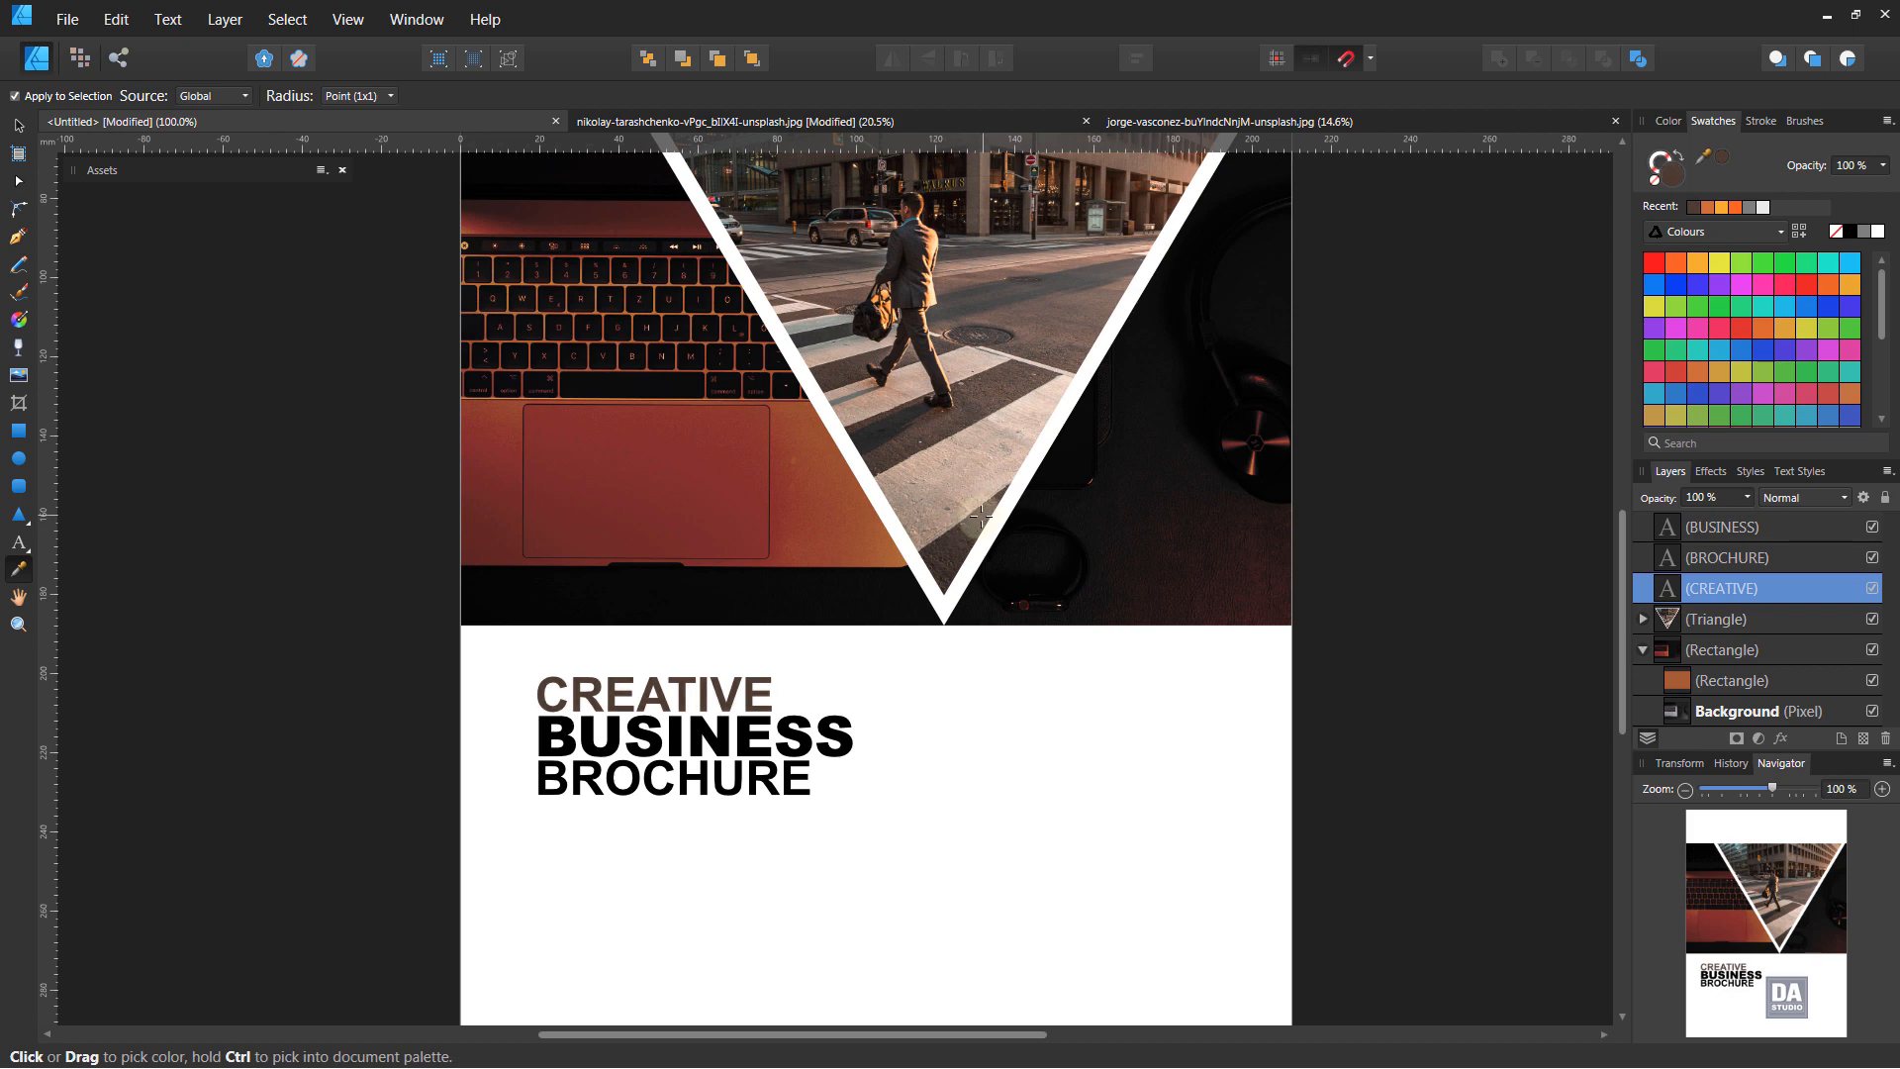
Recolour the BUSINESS text with a pale pinkish beige sampled from the crosswalk stripe in the triangle photo
{"action": "key", "text": "v"}
{"action": "left_click", "coordinate": [823, 732]}
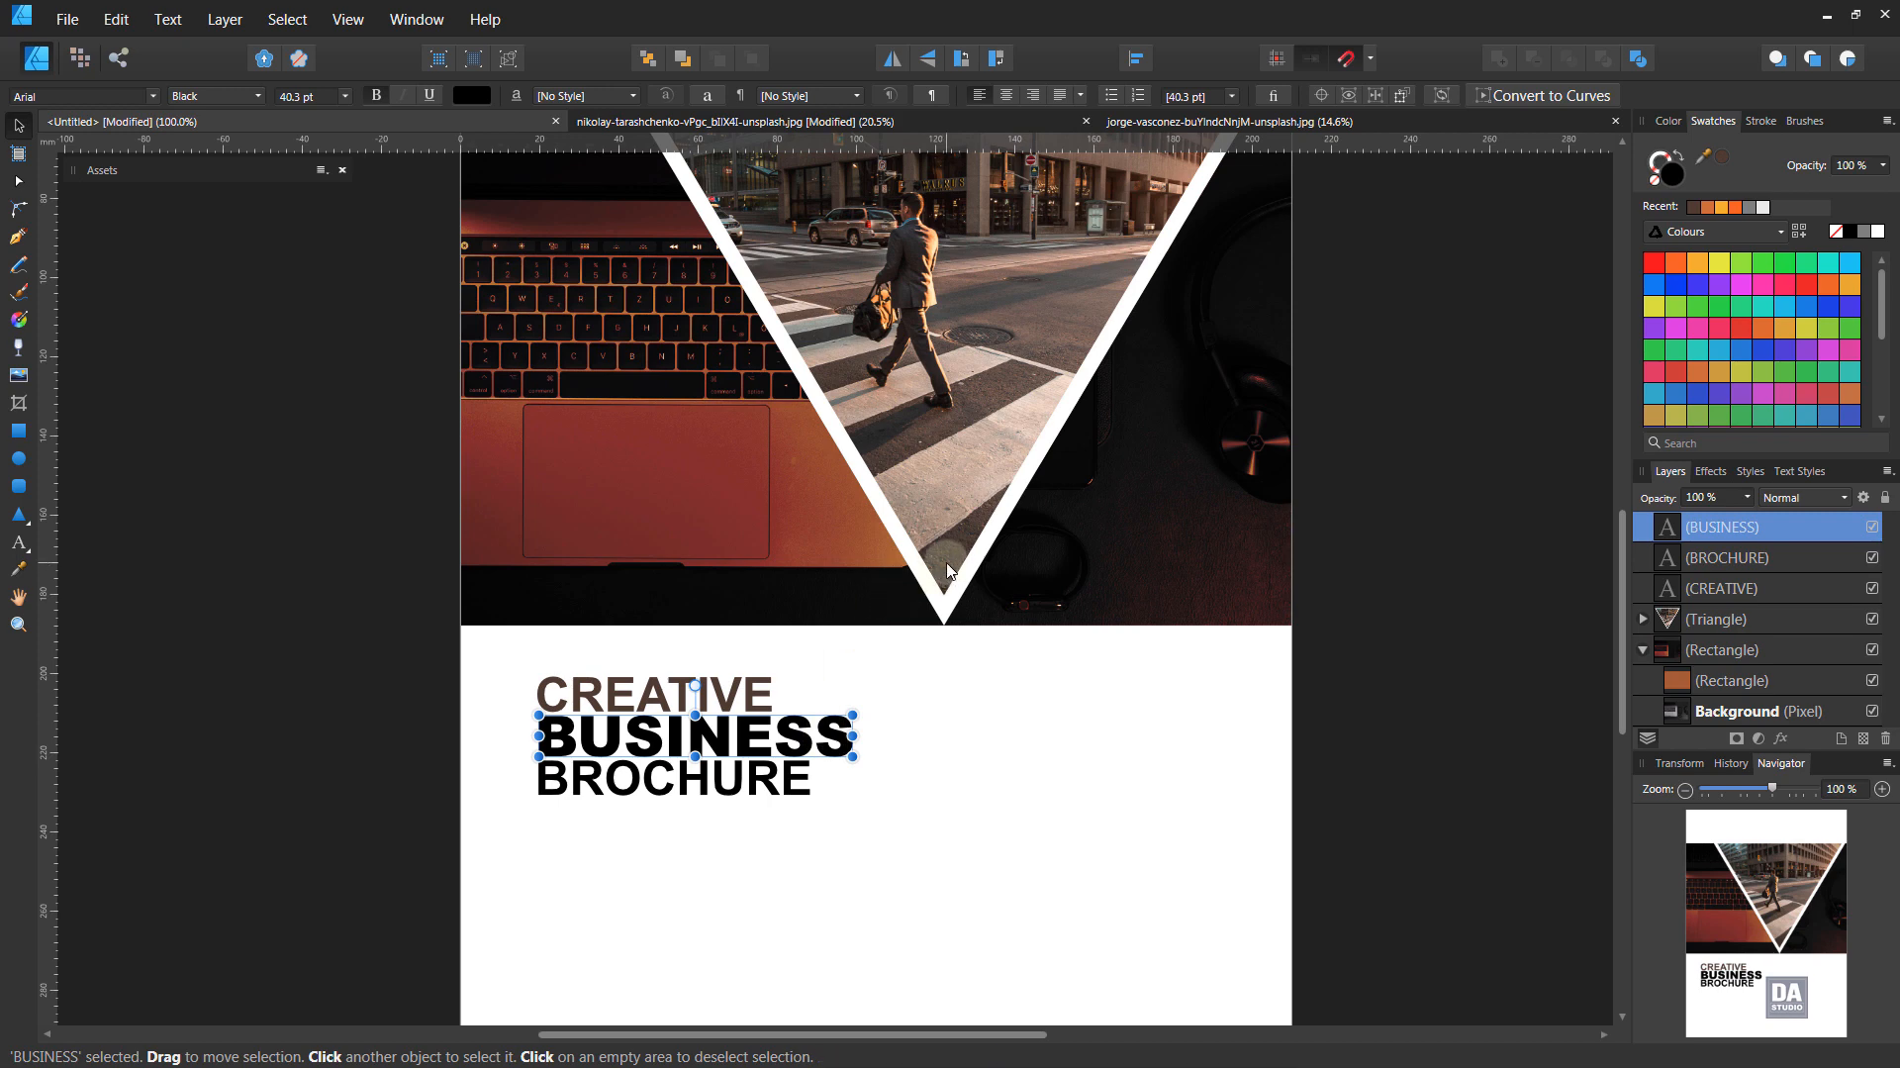
{"action": "key", "text": "i"}
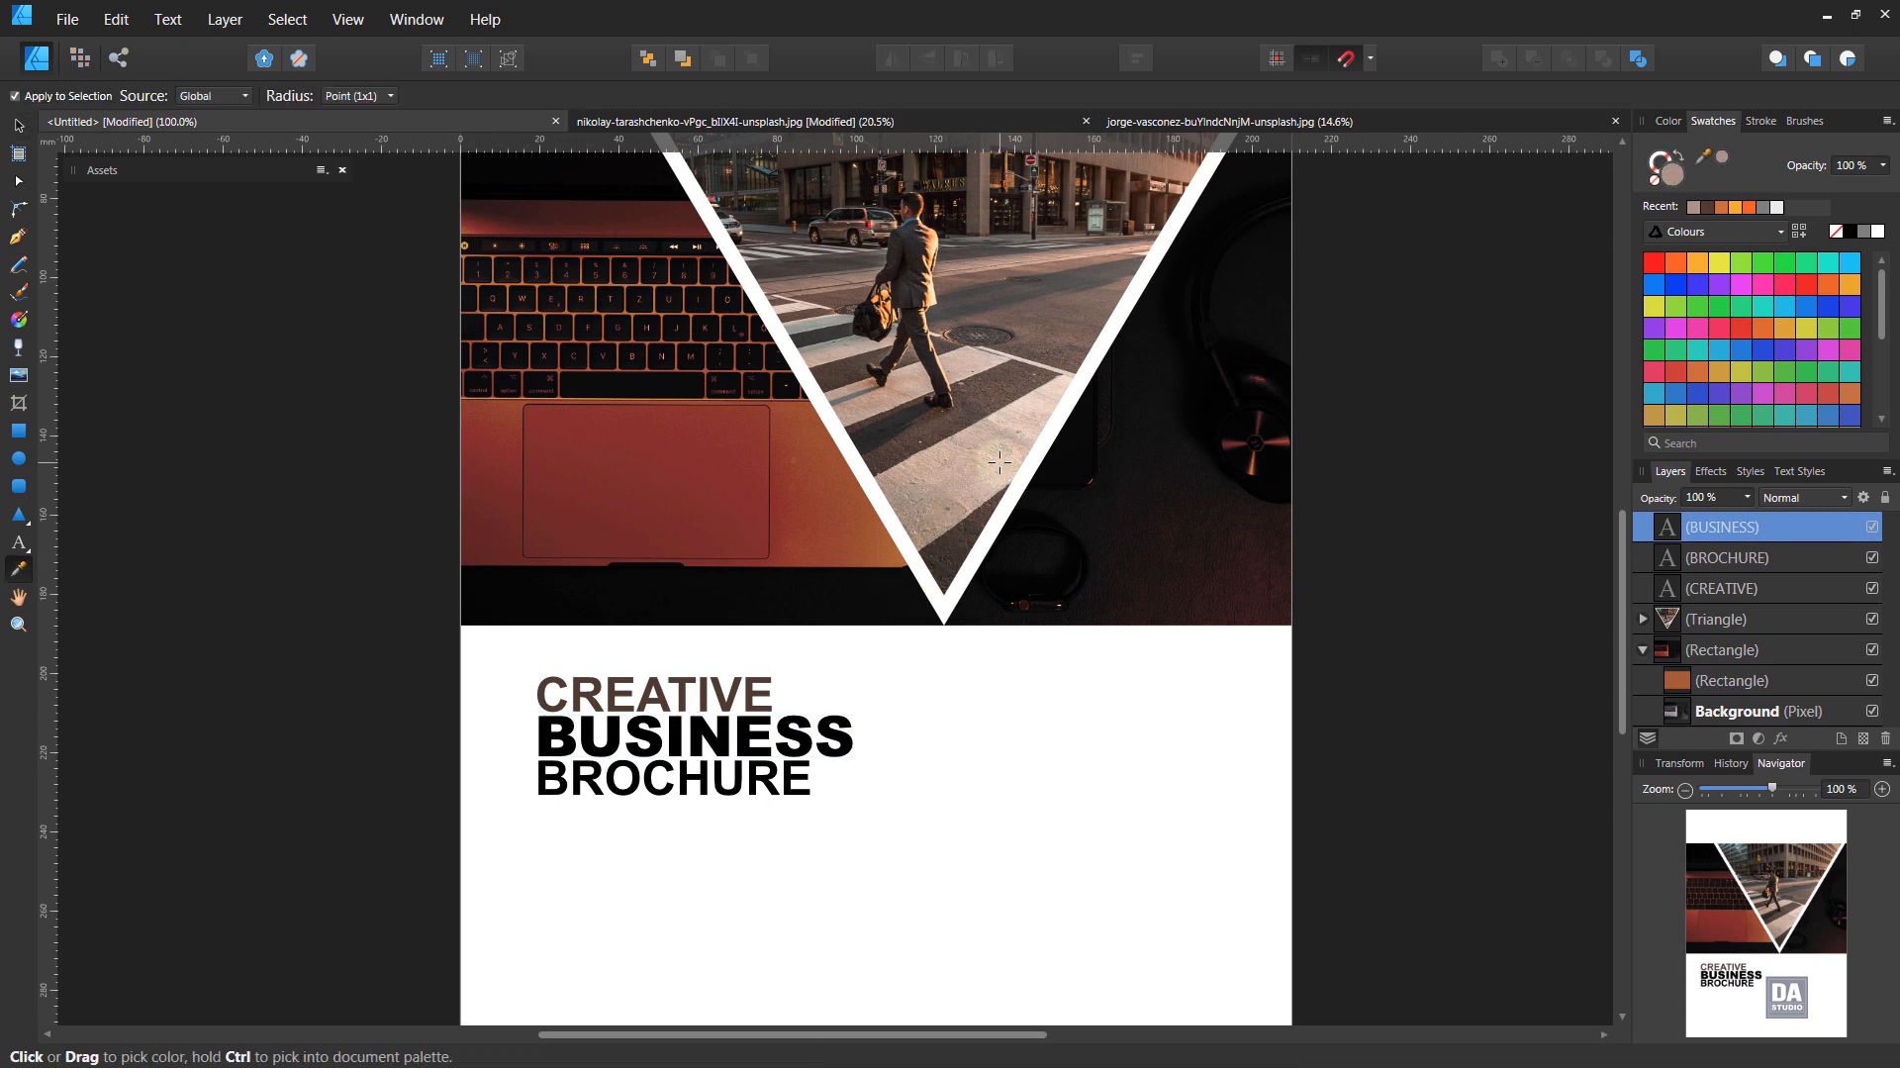
{"action": "left_click", "coordinate": [999, 461]}
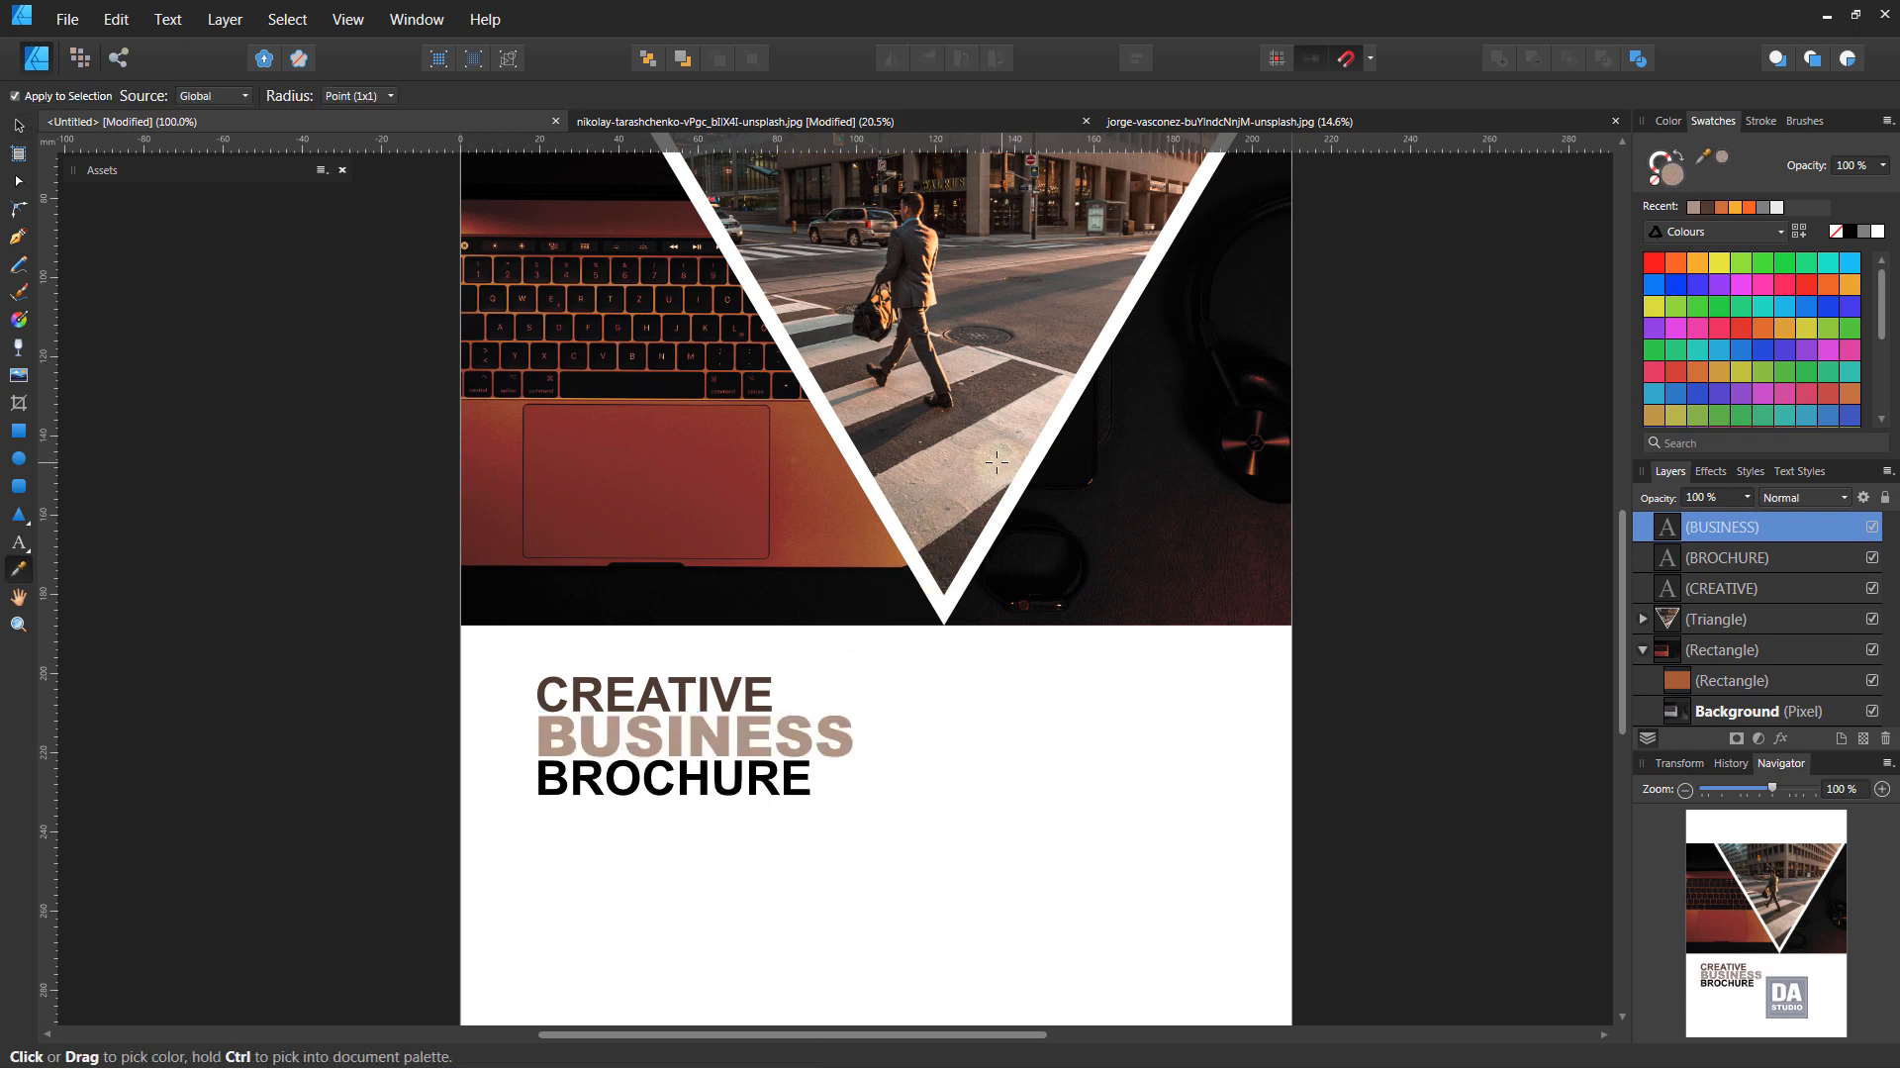
{"action": "left_click", "coordinate": [983, 462]}
{"action": "left_click", "coordinate": [987, 463]}
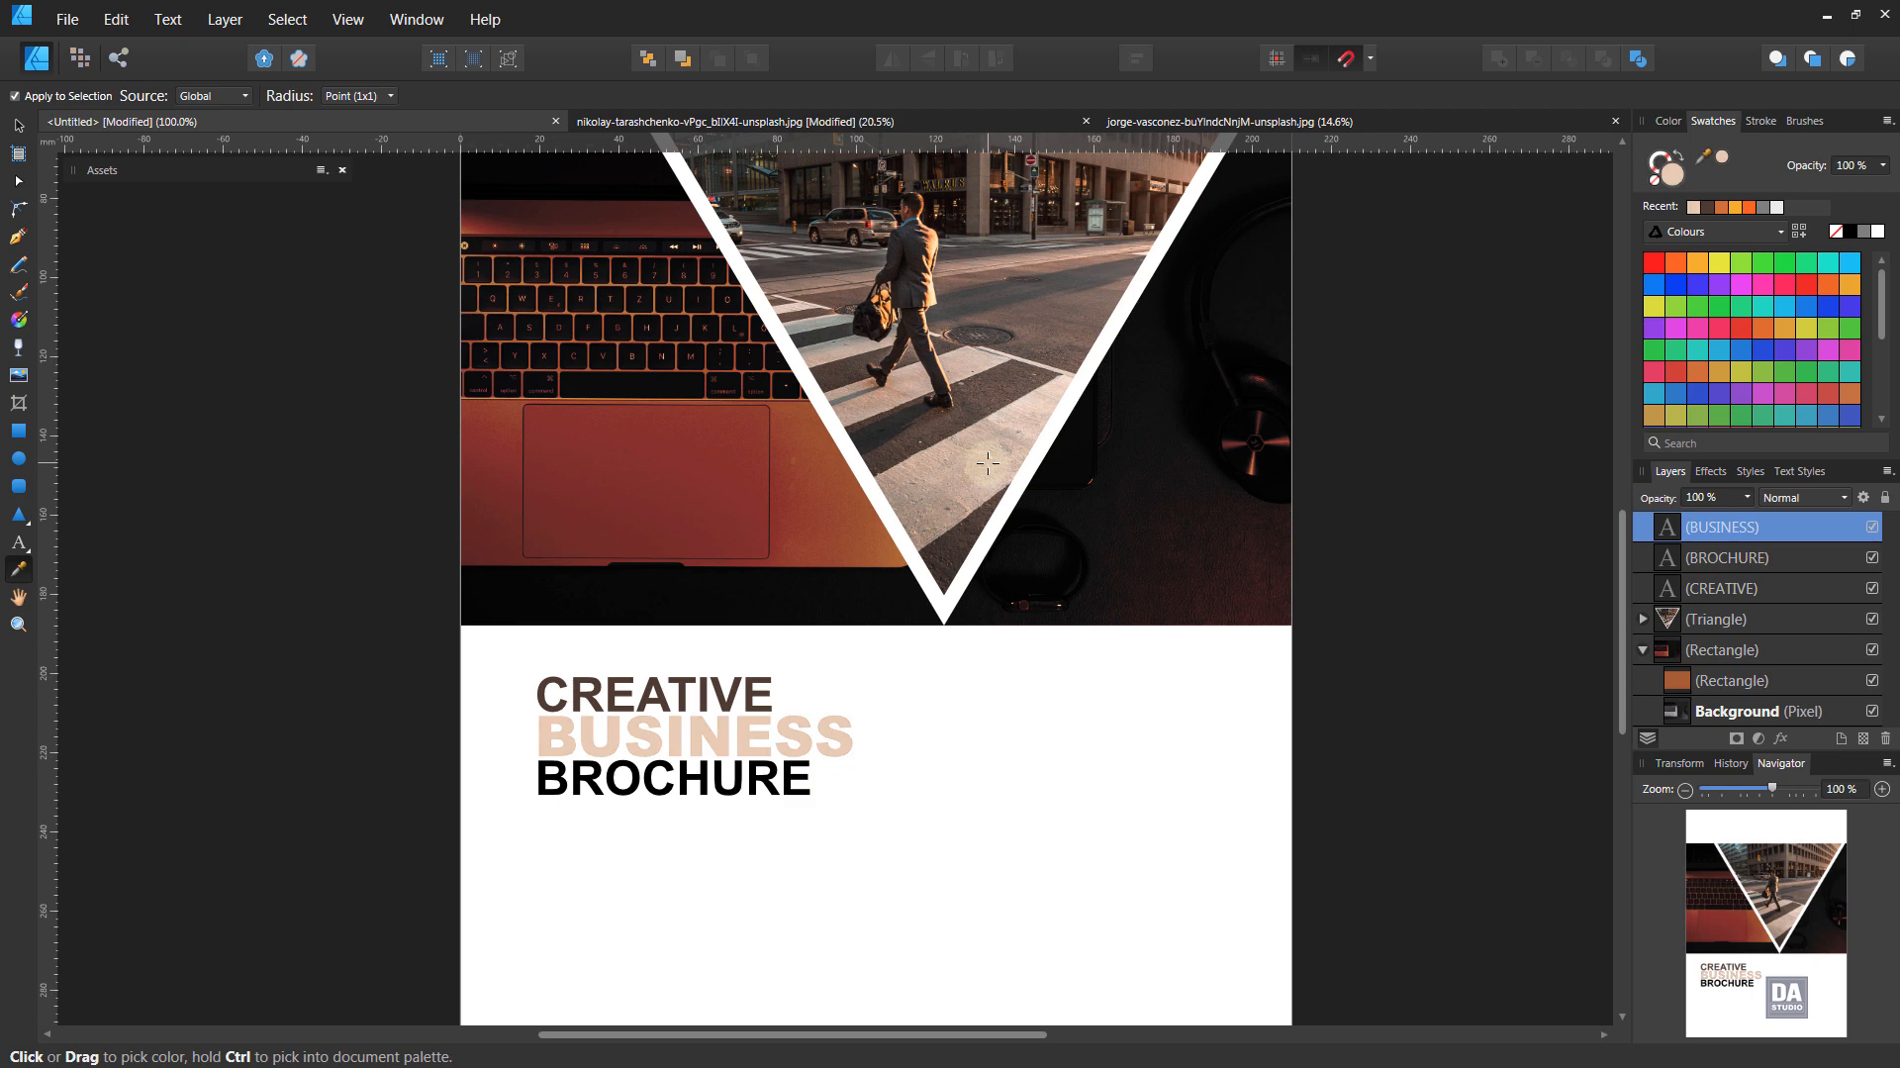
{"action": "left_click", "coordinate": [988, 457]}
{"action": "left_click", "coordinate": [968, 455]}
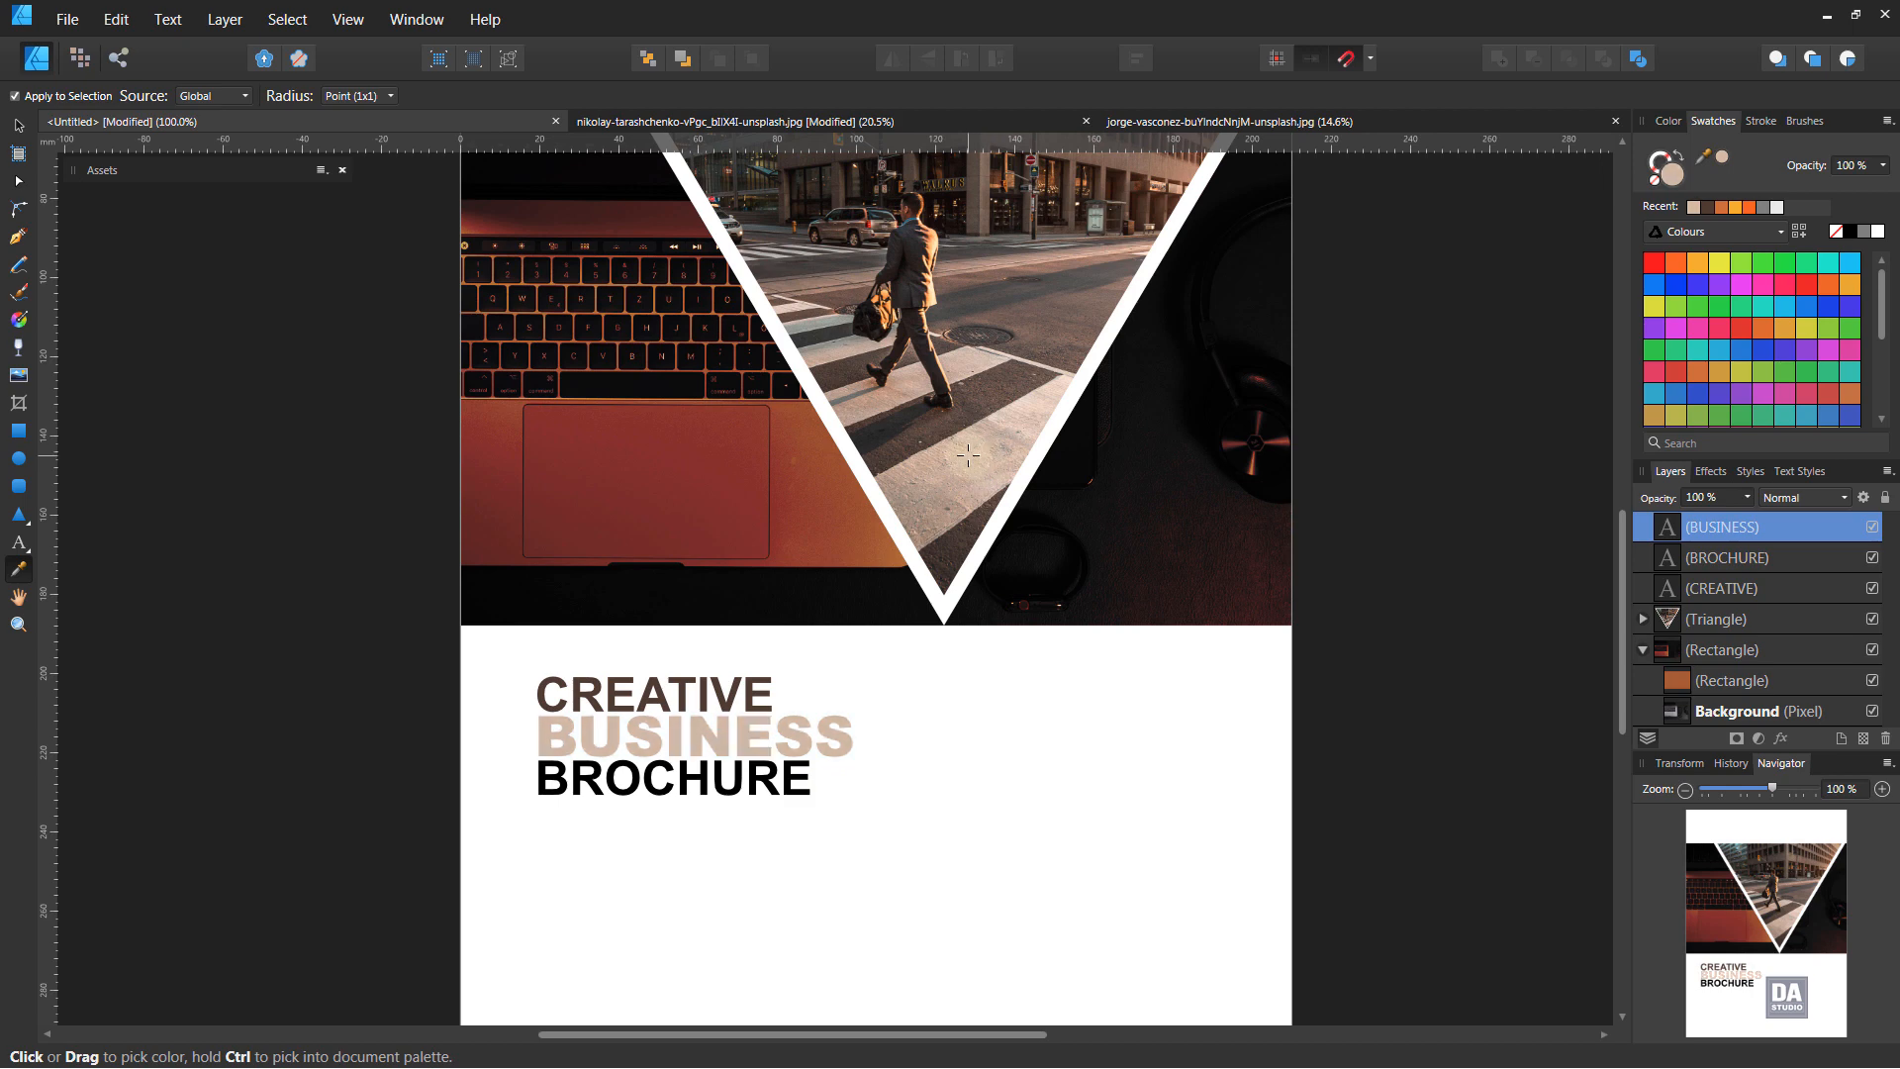
{"action": "left_click", "coordinate": [976, 465]}
{"action": "left_click", "coordinate": [971, 465]}
Recolour the BROCHURE text with the dark brown sampled from the CREATIVE line
{"action": "left_click", "coordinate": [1683, 590]}
{"action": "left_click", "coordinate": [1712, 552]}
{"action": "left_click", "coordinate": [1718, 535]}
{"action": "left_click", "coordinate": [1719, 550]}
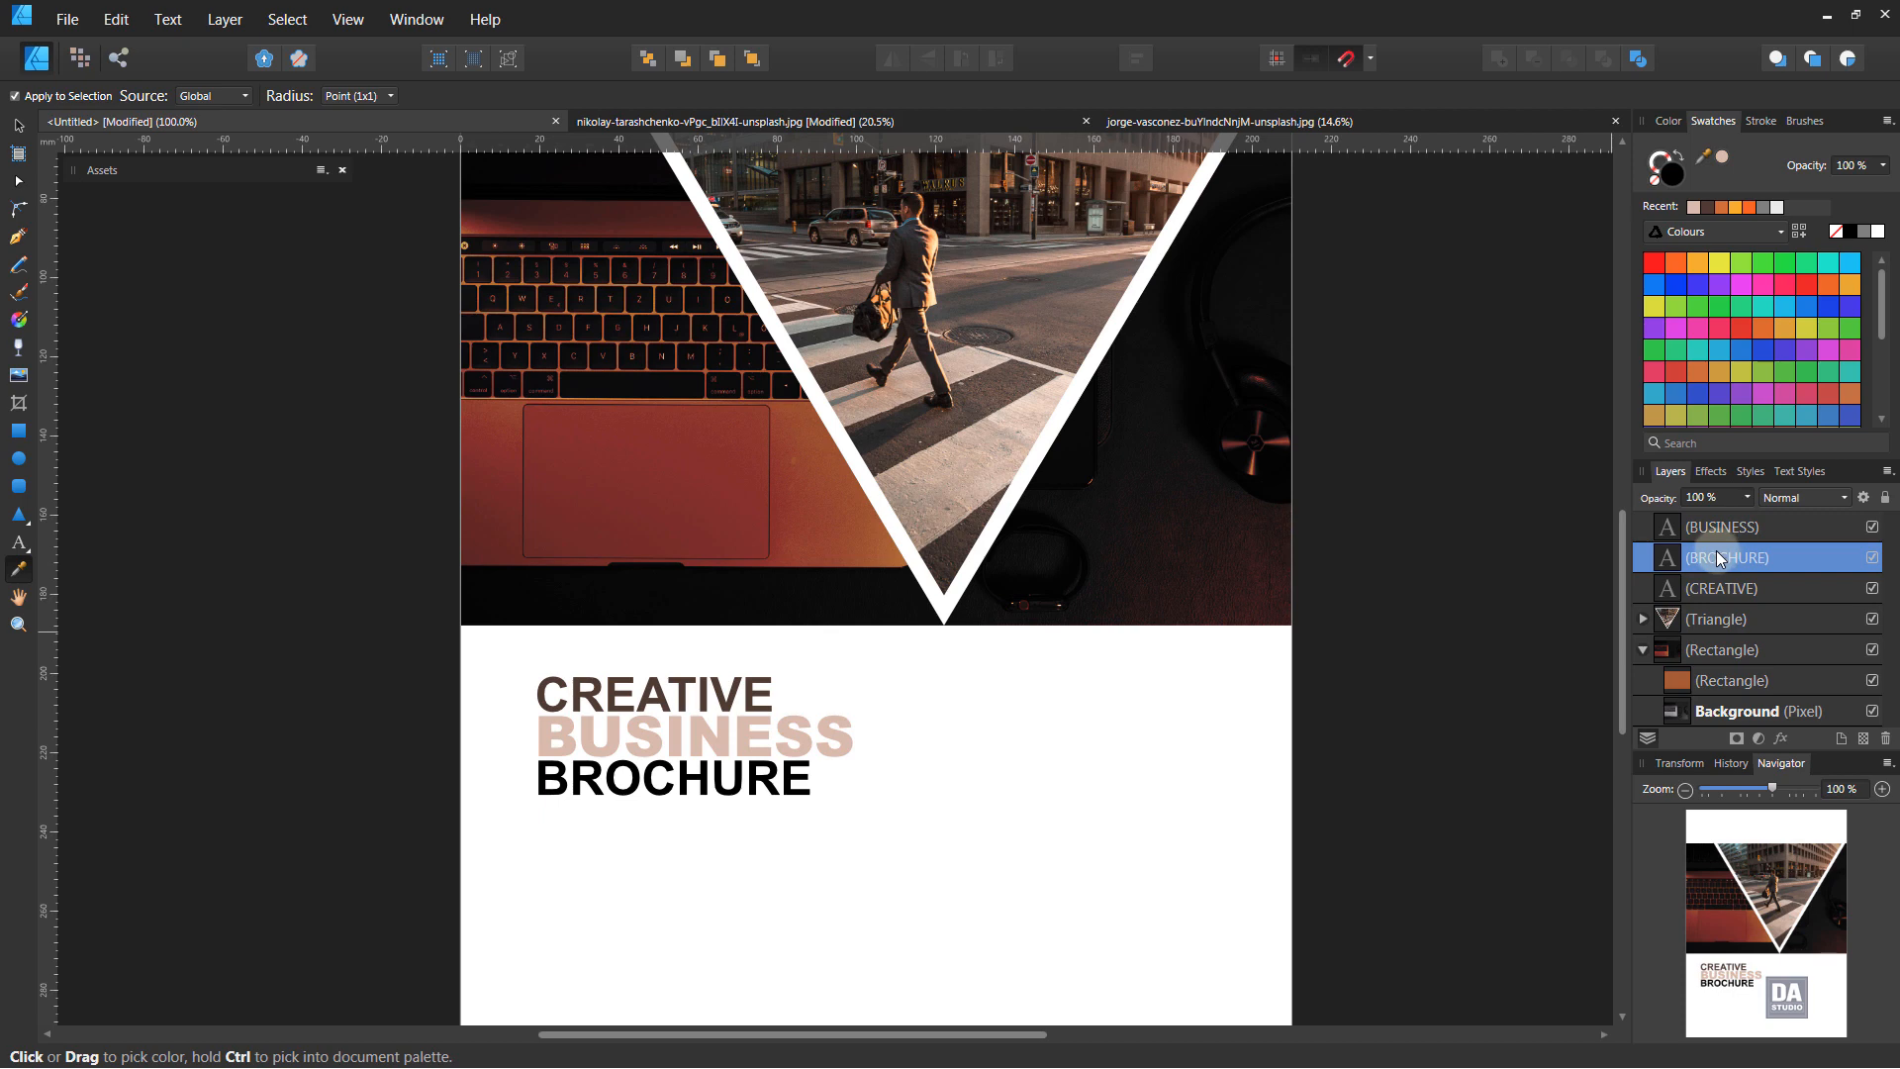
{"action": "left_click", "coordinate": [752, 677]}
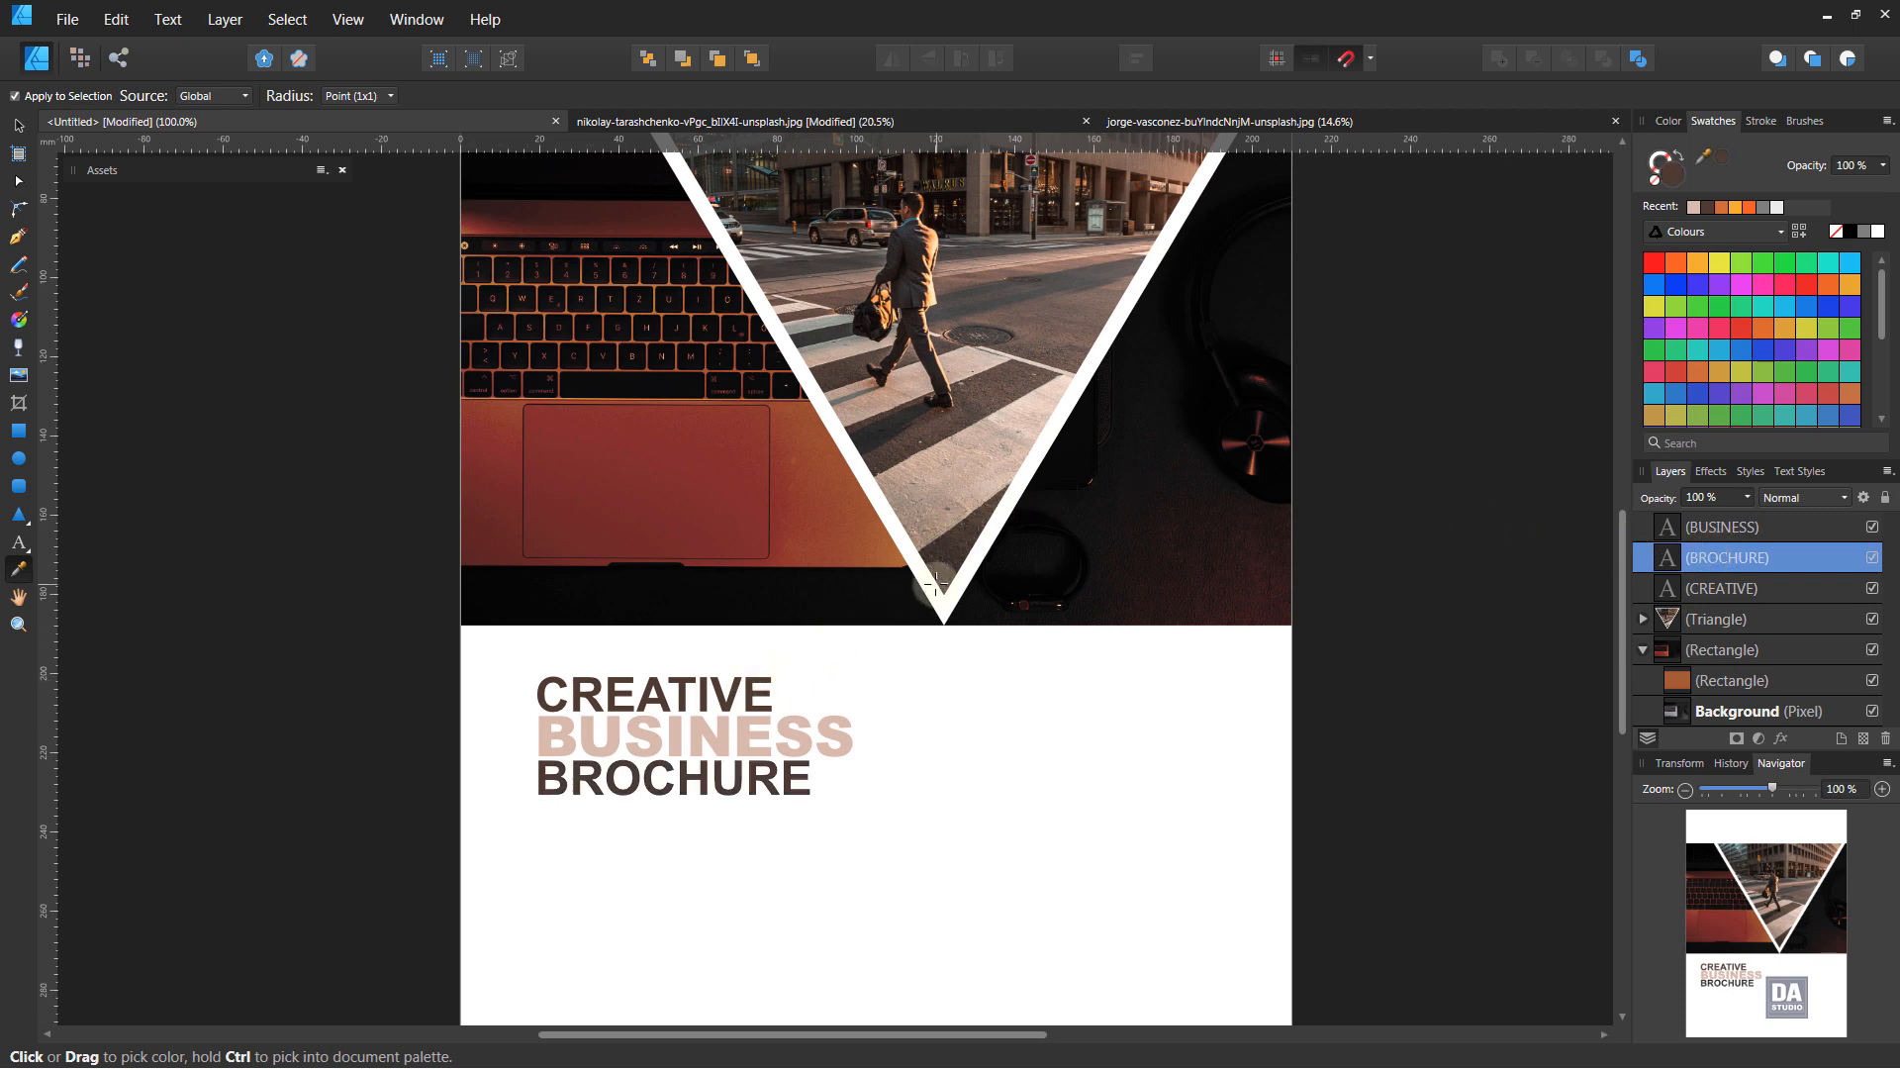
{"action": "left_click", "coordinate": [18, 124]}
{"action": "left_click", "coordinate": [964, 721]}
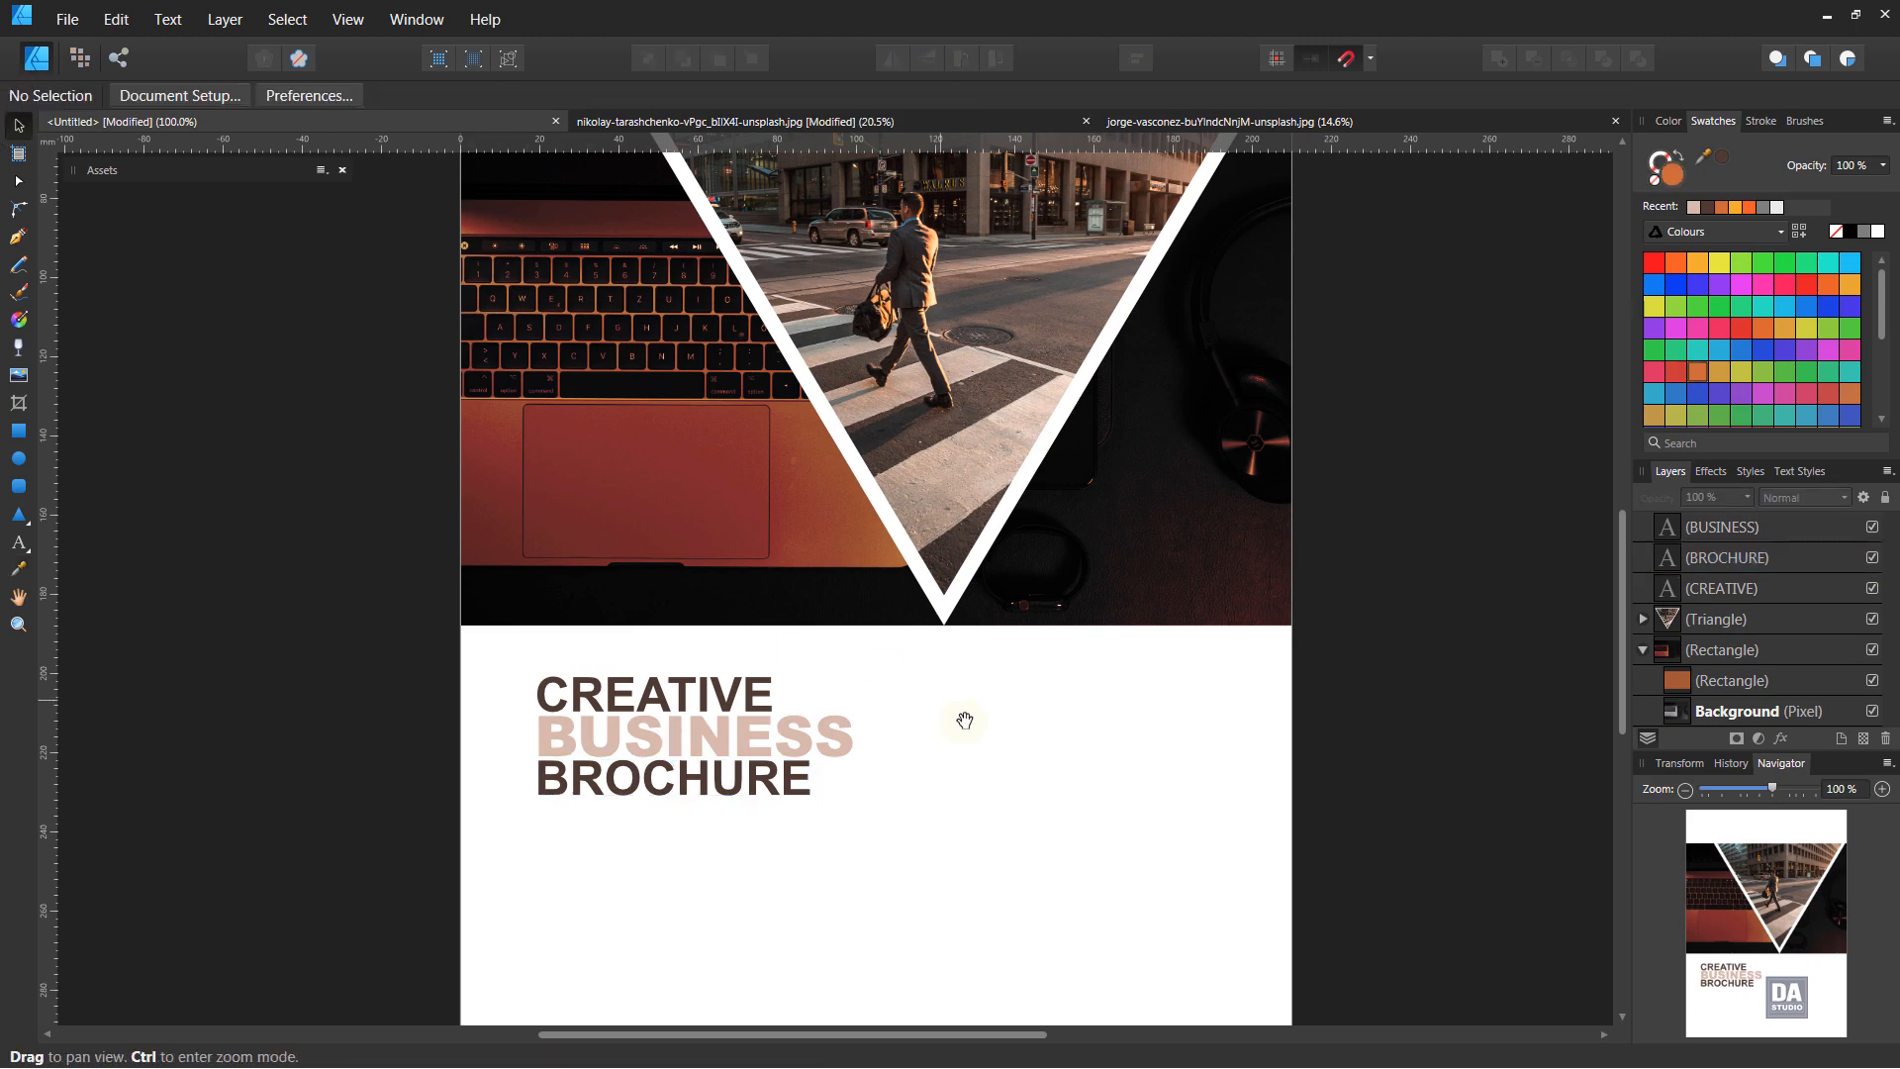
Move the three headline lines together slightly upward, closer to the photo band
{"action": "left_click_drag", "start_coordinate": [965, 721], "coordinate": [502, 601]}
{"action": "left_click_drag", "start_coordinate": [924, 827], "coordinate": [844, 708]}
{"action": "left_click_drag", "start_coordinate": [616, 687], "coordinate": [941, 731]}
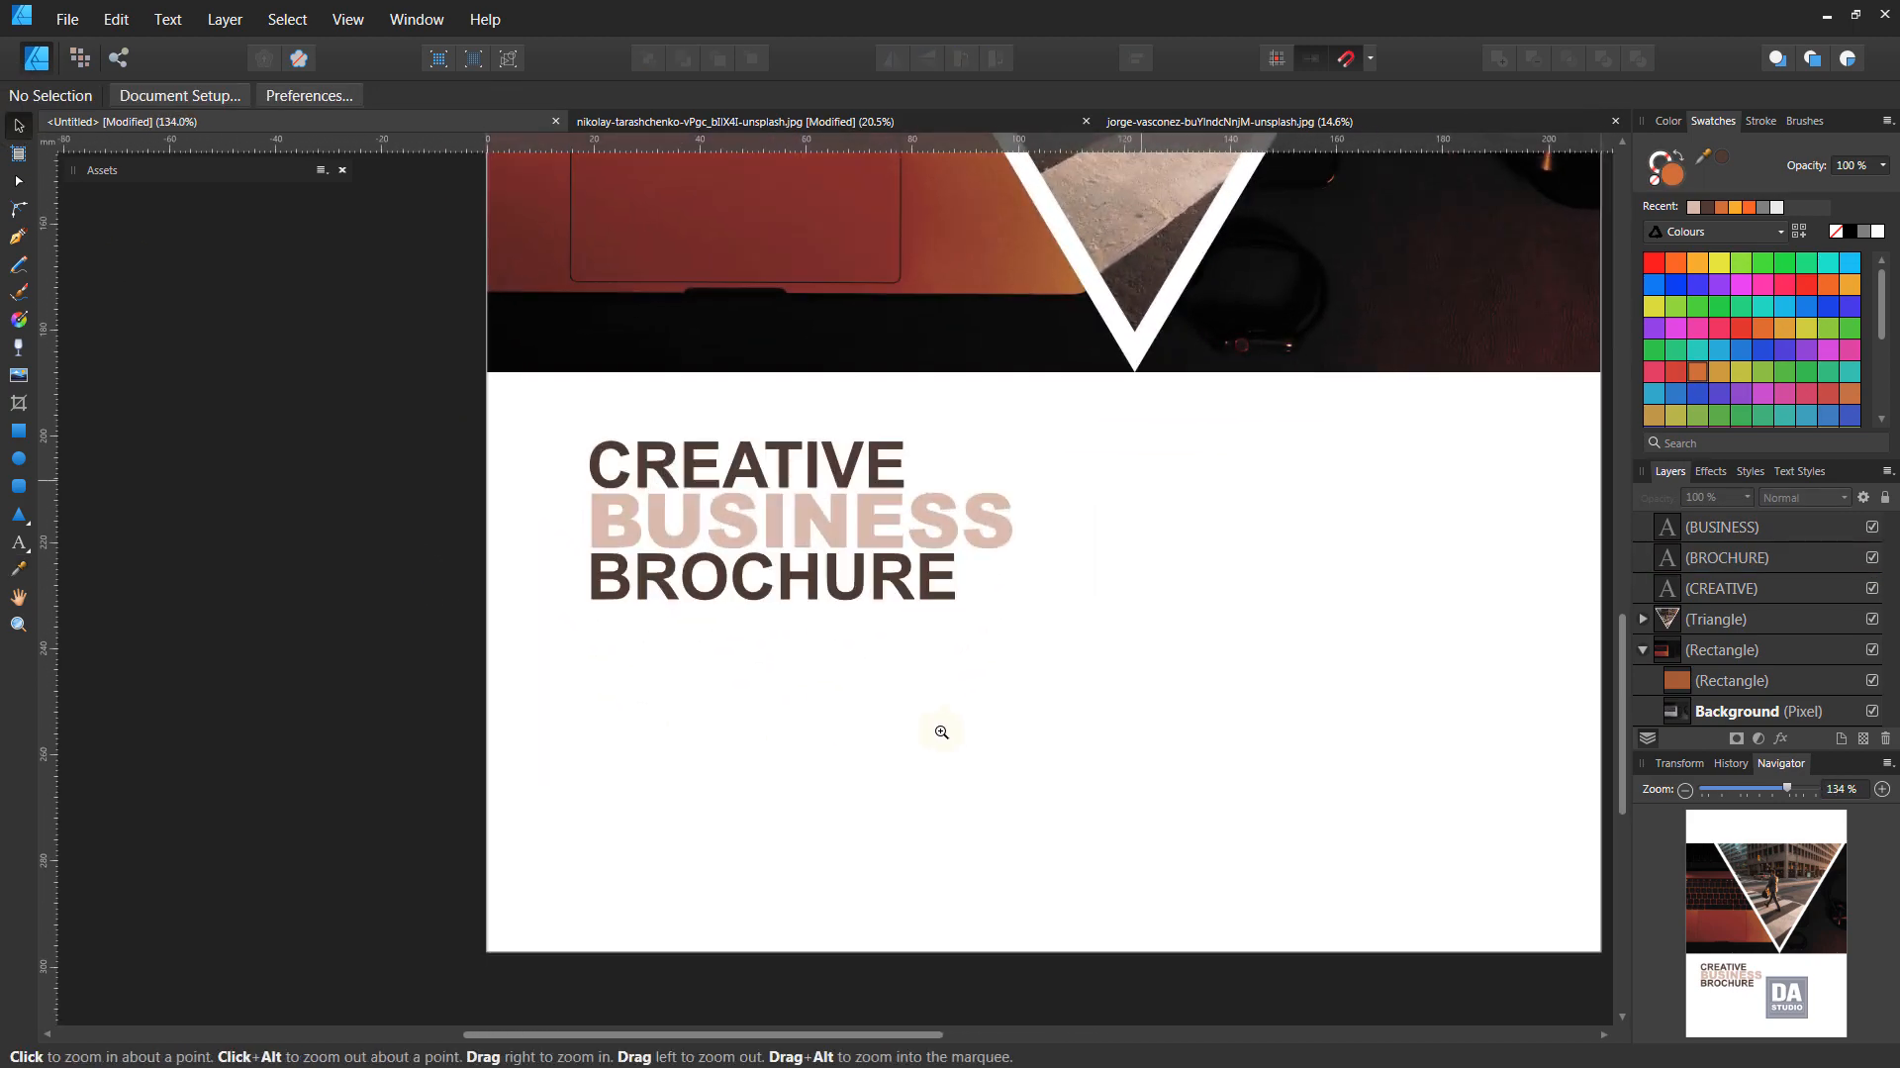
{"action": "key", "text": "v"}
{"action": "left_click_drag", "start_coordinate": [1053, 673], "coordinate": [580, 430]}
{"action": "left_click_drag", "start_coordinate": [770, 558], "coordinate": [770, 541]}
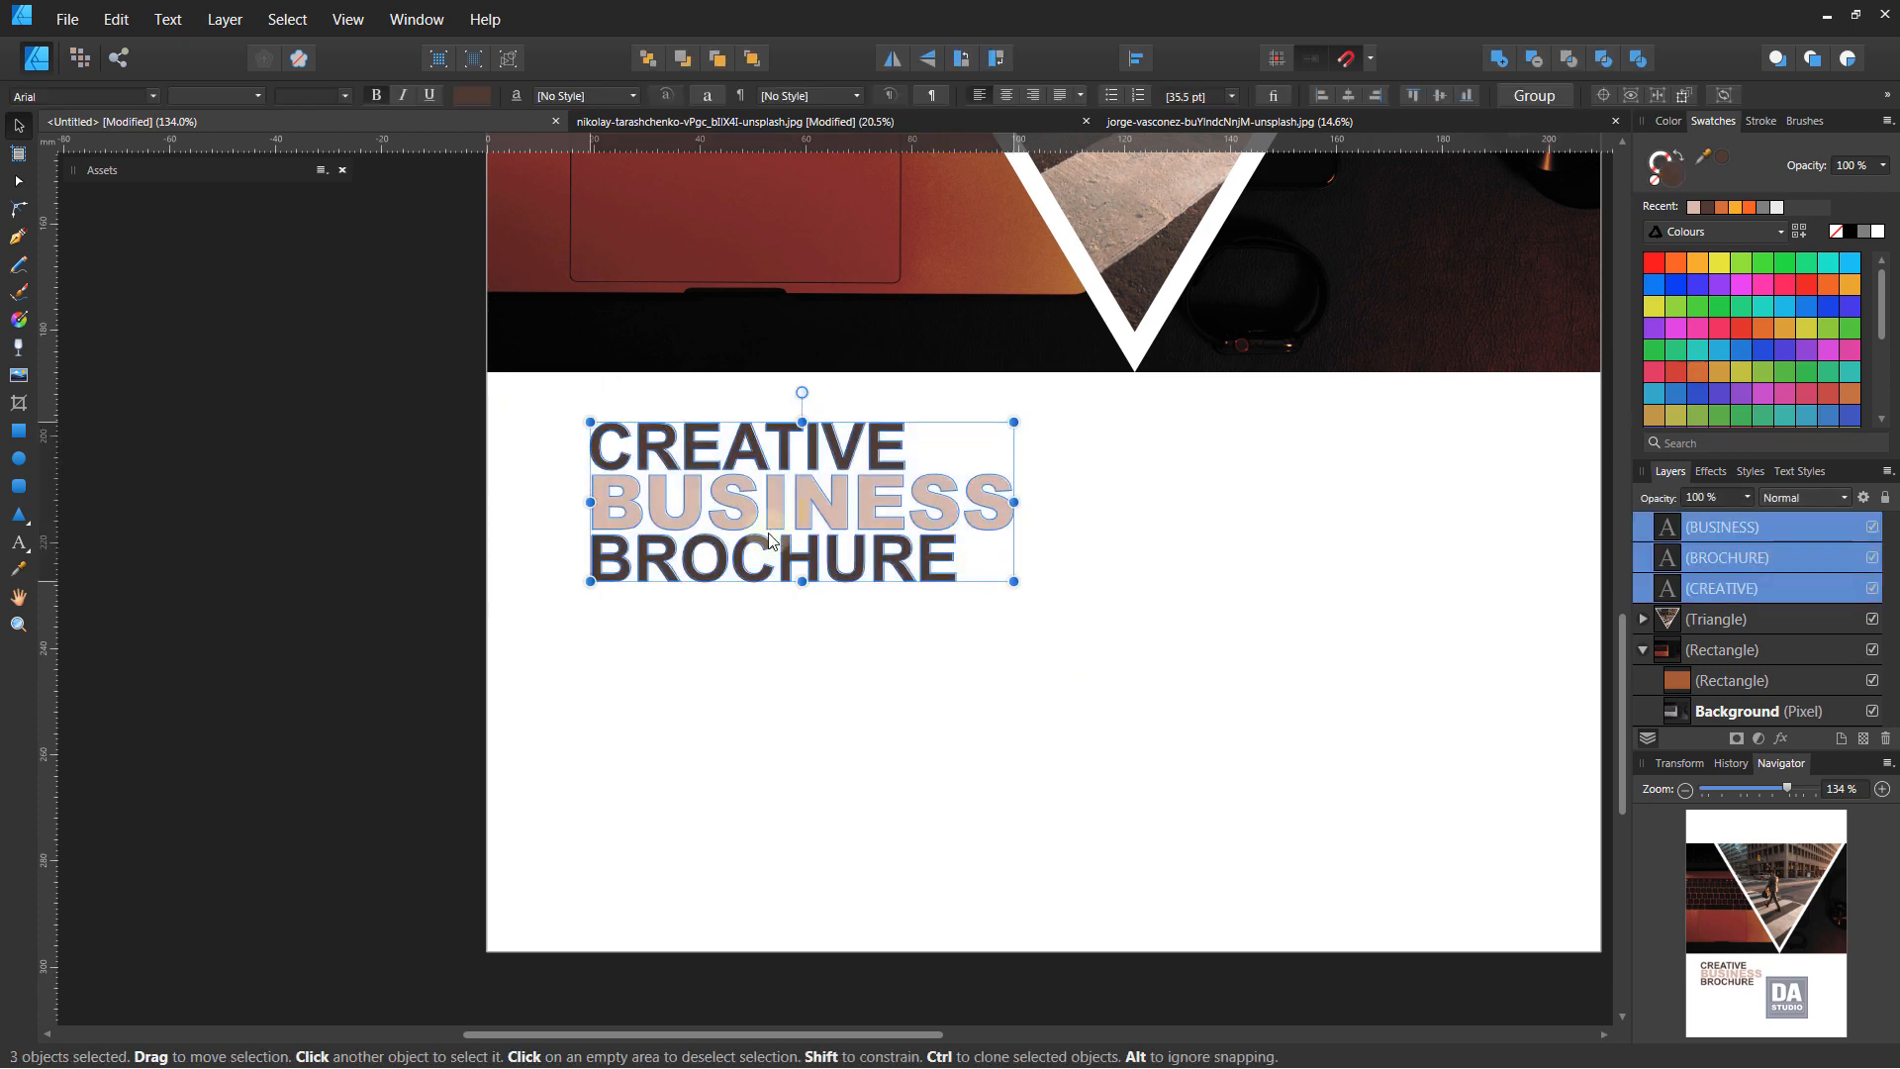
{"action": "key", "text": "ctrl+d"}
Add a text frame with filler text below BROCHURE, aligned to the headline's left edge, and shorten it to about 20 mm high
{"action": "left_click", "coordinate": [25, 548]}
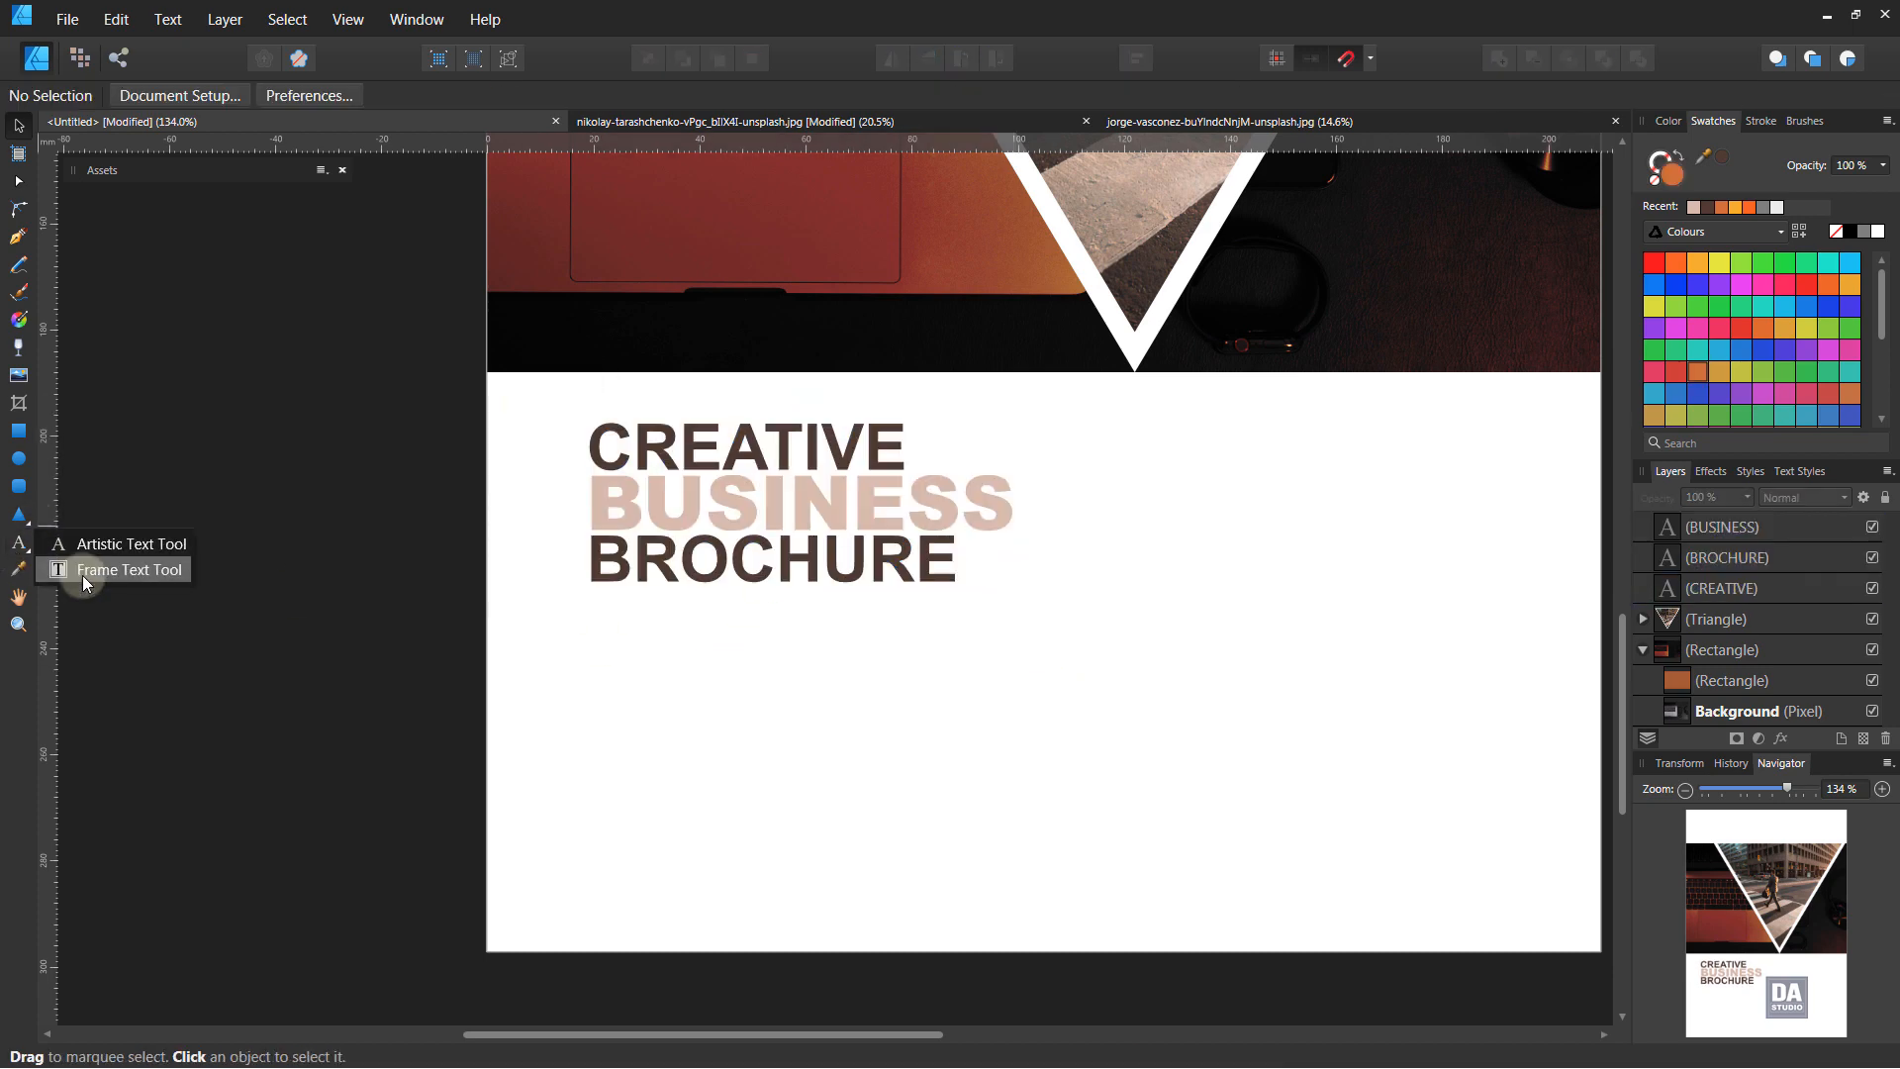
{"action": "left_click", "coordinate": [85, 570]}
{"action": "left_click_drag", "start_coordinate": [588, 637], "coordinate": [1173, 777]}
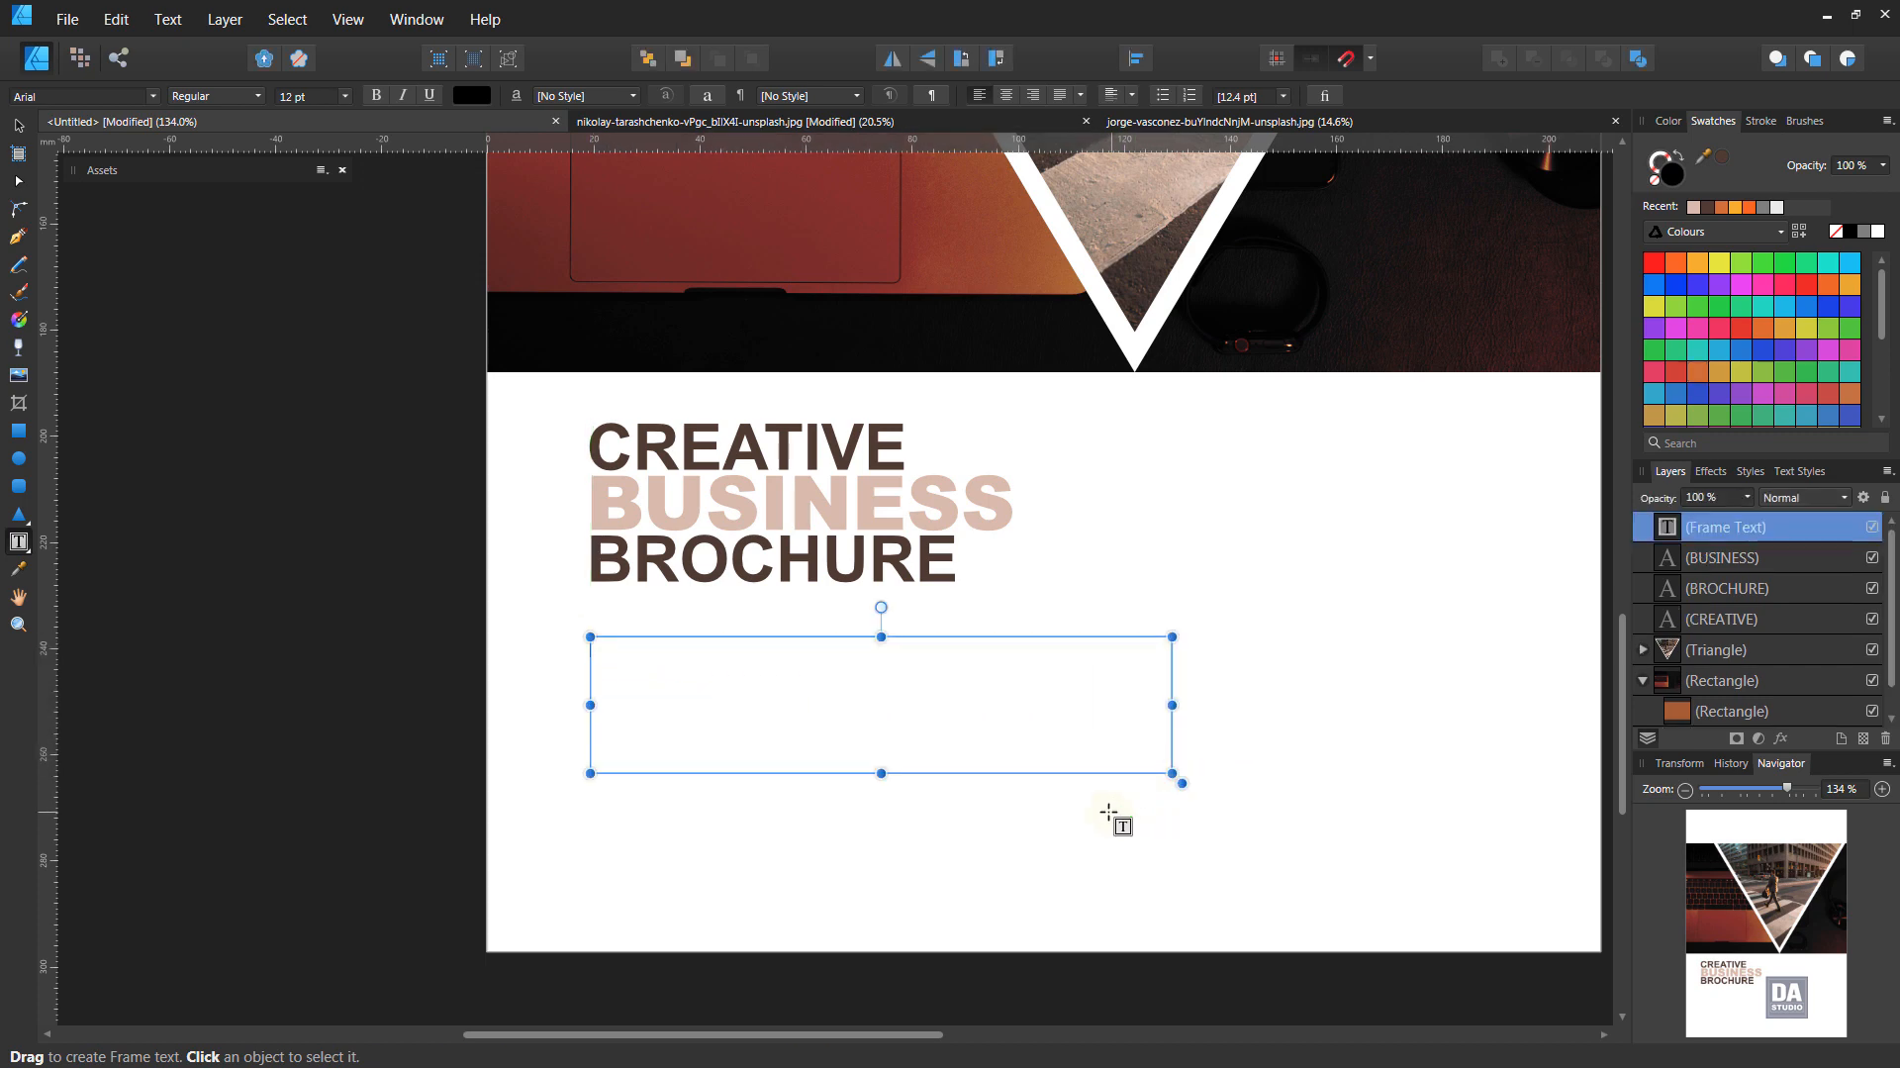
{"action": "left_click", "coordinate": [163, 20]}
{"action": "left_click", "coordinate": [161, 420]}
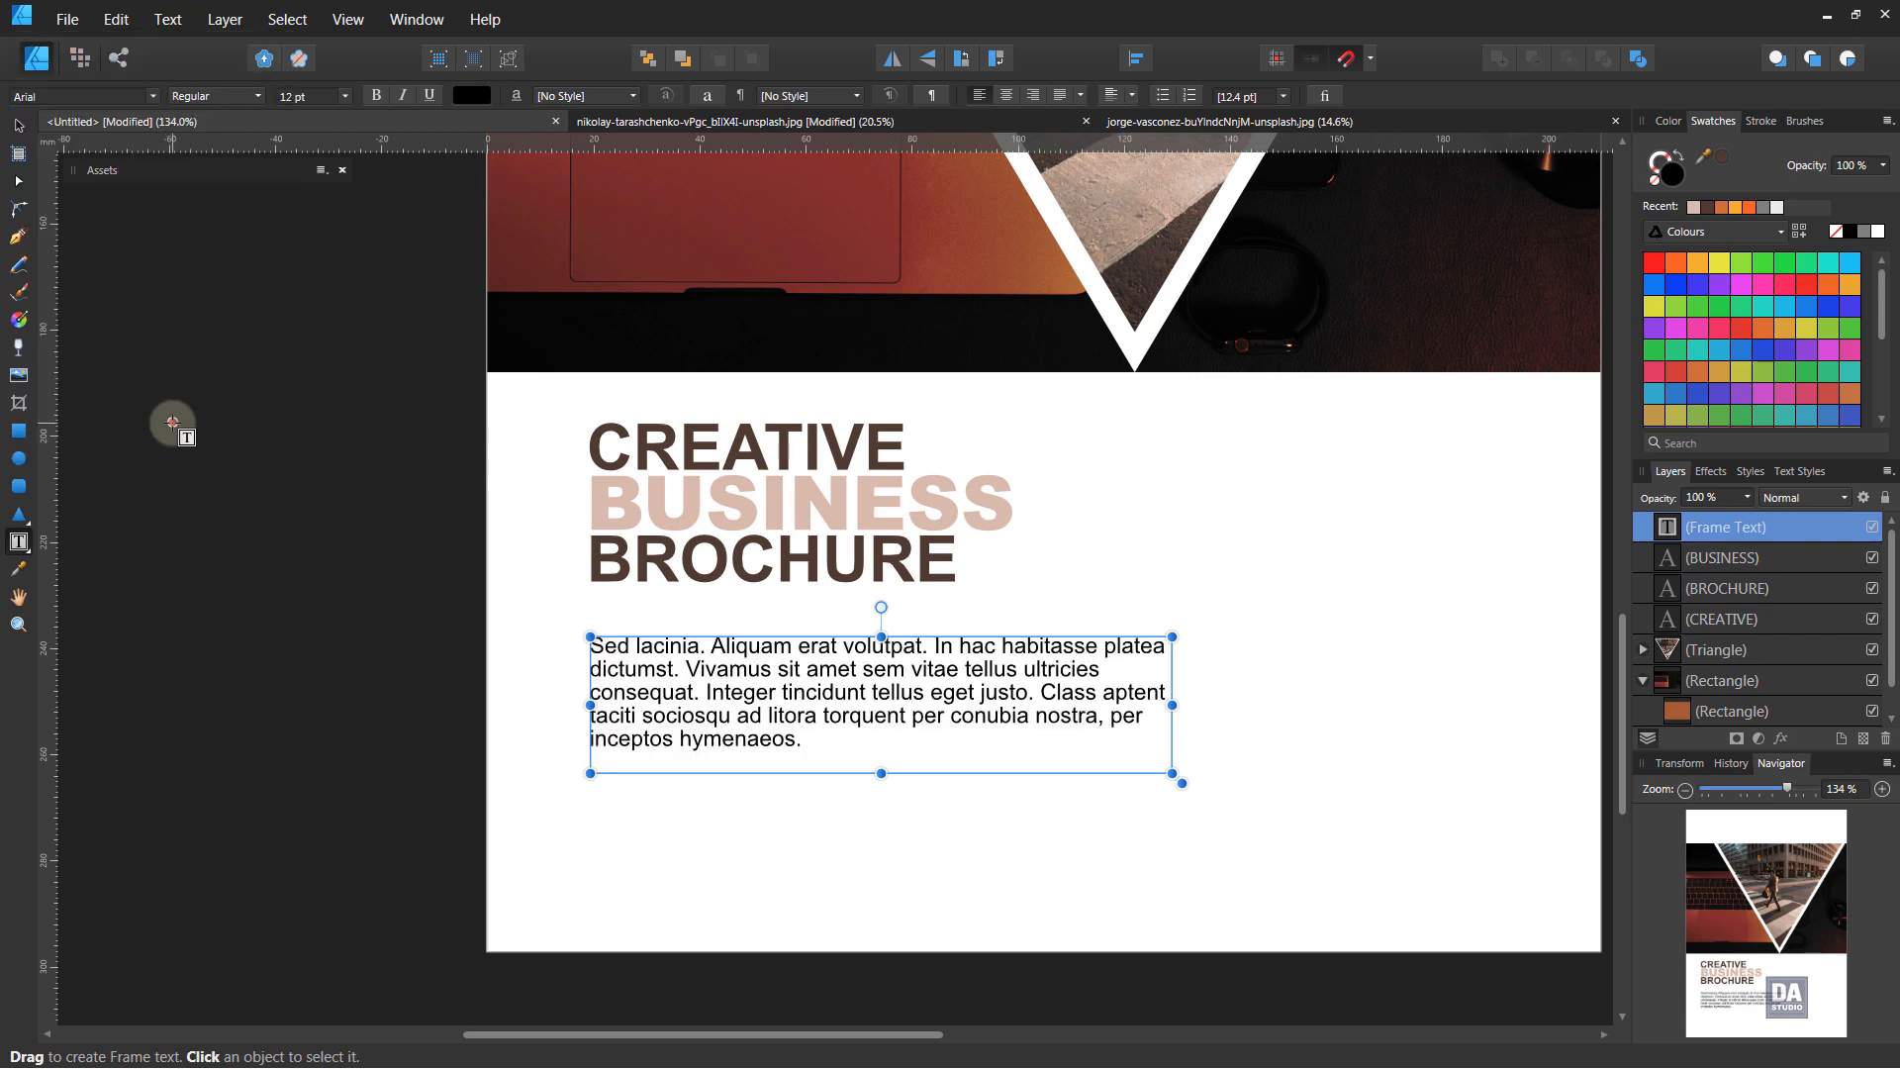
{"action": "left_click", "coordinate": [18, 125]}
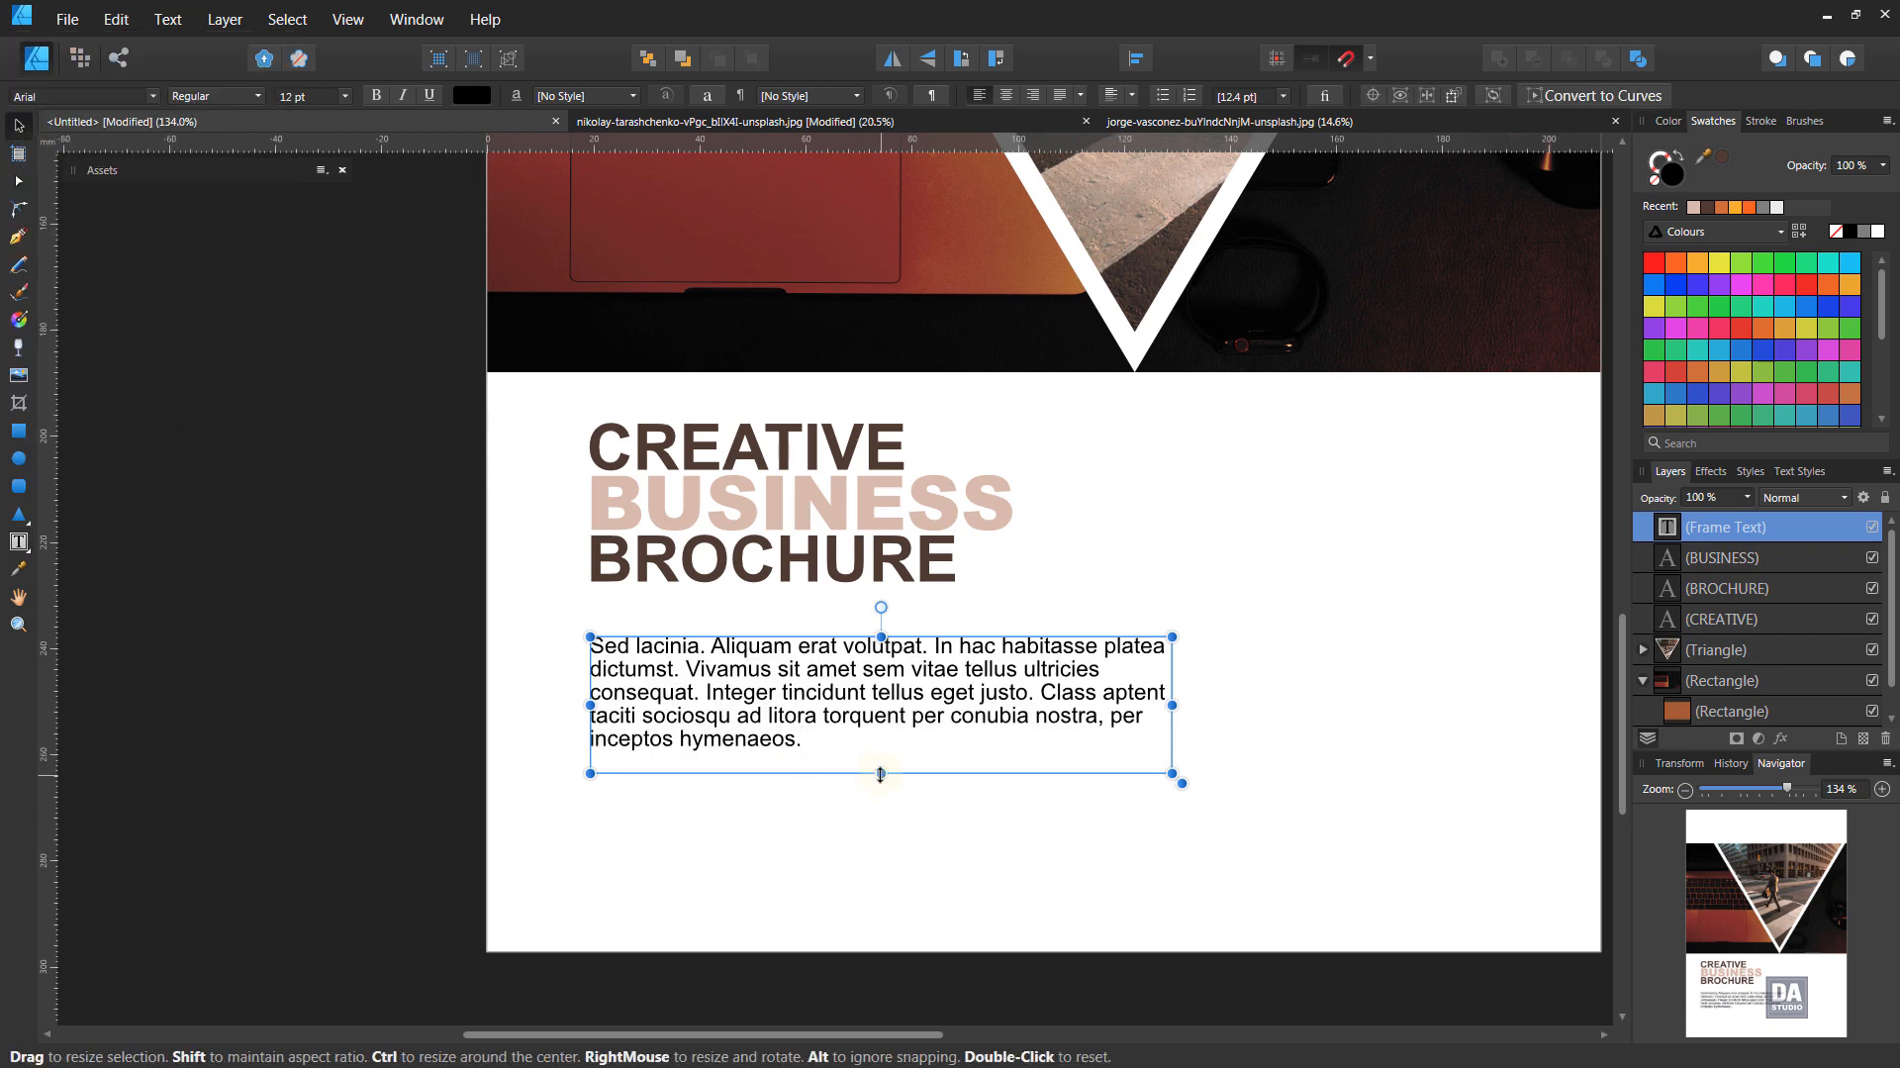
{"action": "left_click_drag", "start_coordinate": [881, 774], "coordinate": [880, 745]}
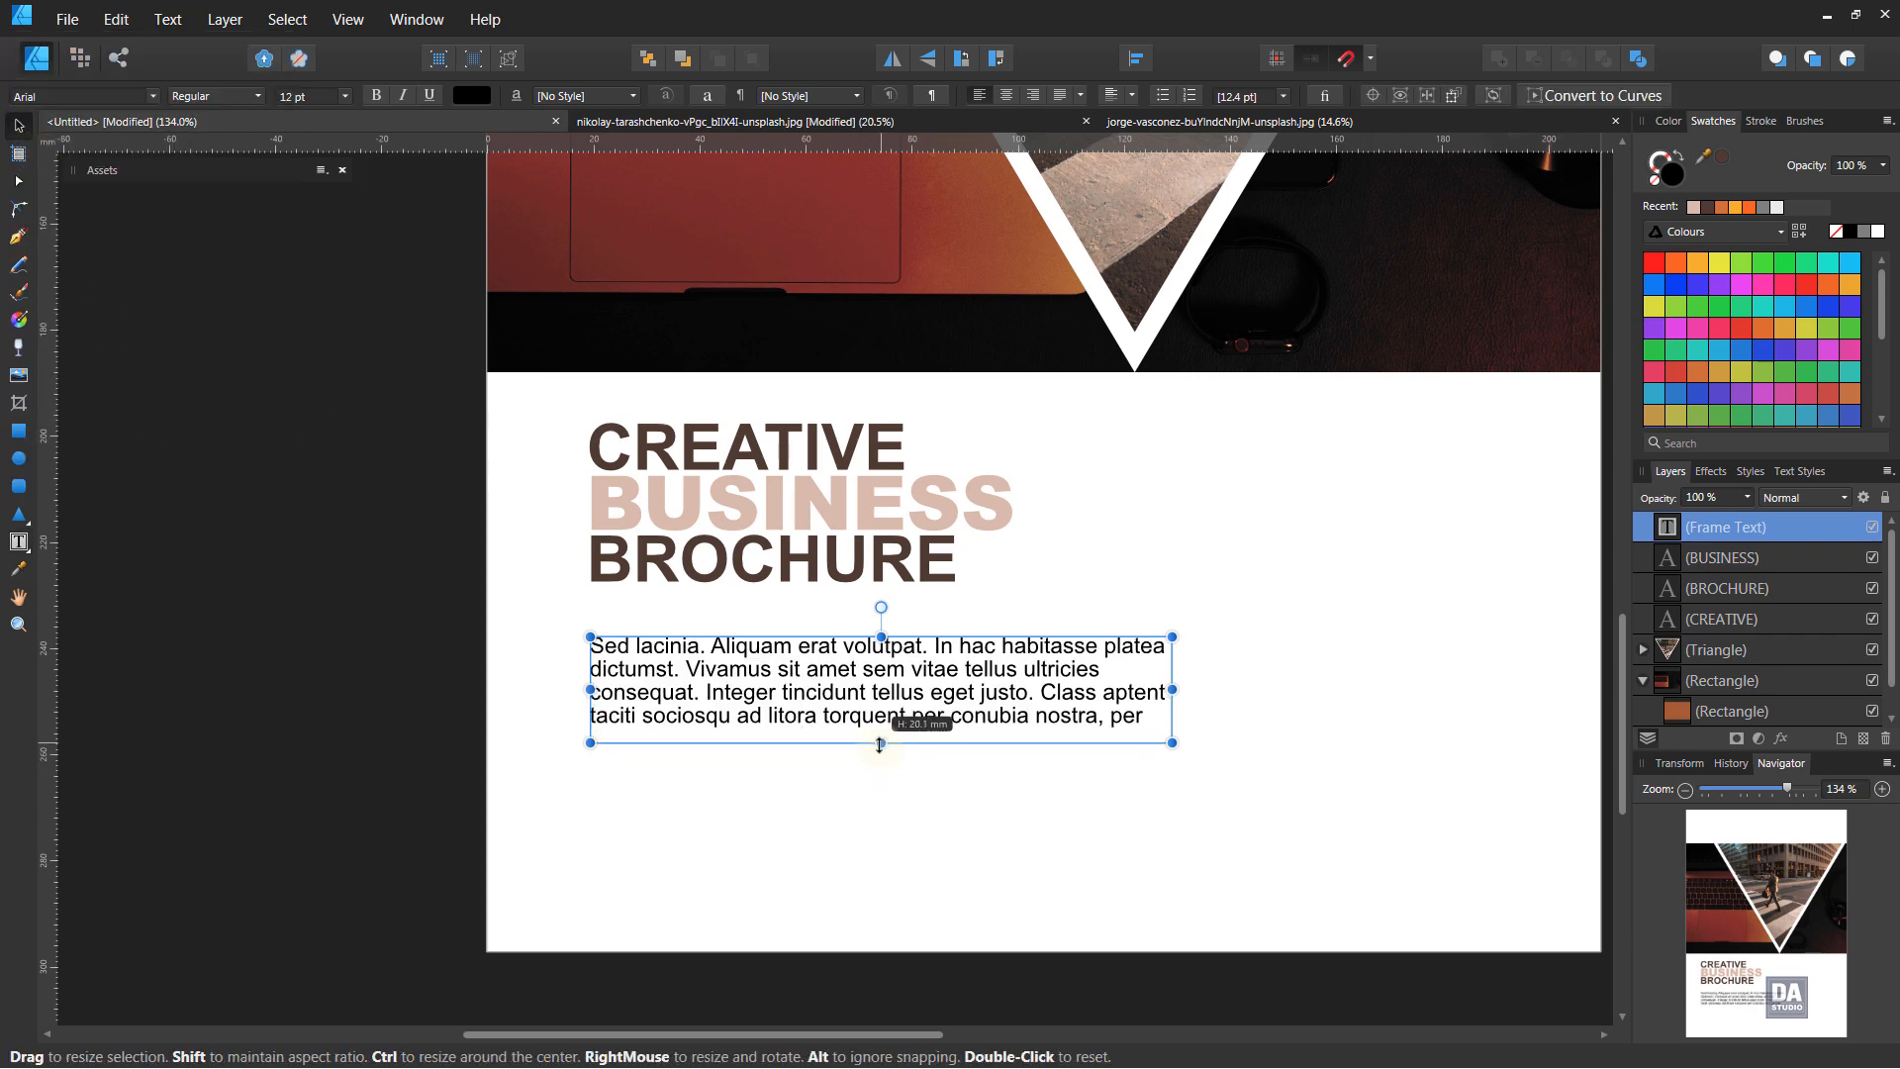
Set the filler paragraph to Arial Narrow Bold Italic and move it up closer to BROCHURE
{"action": "left_click", "coordinate": [220, 95]}
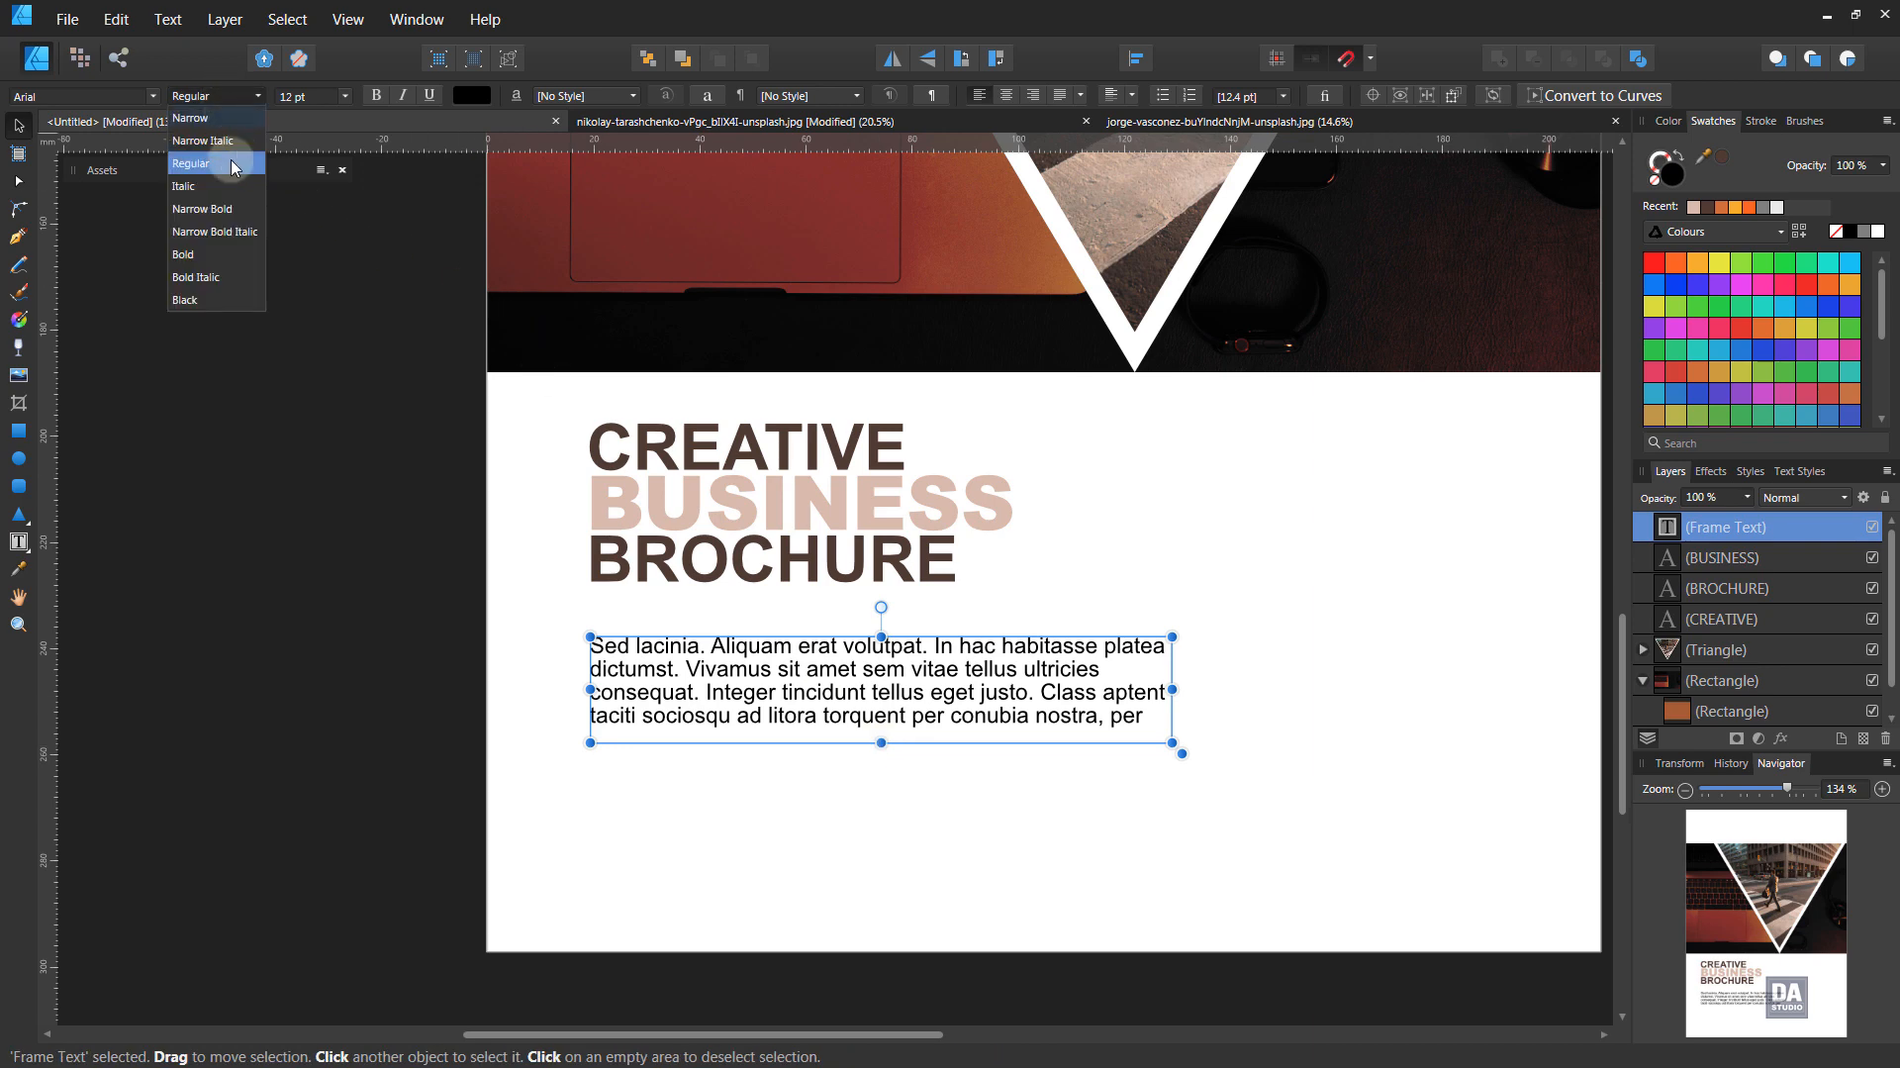
{"action": "left_click", "coordinate": [235, 232]}
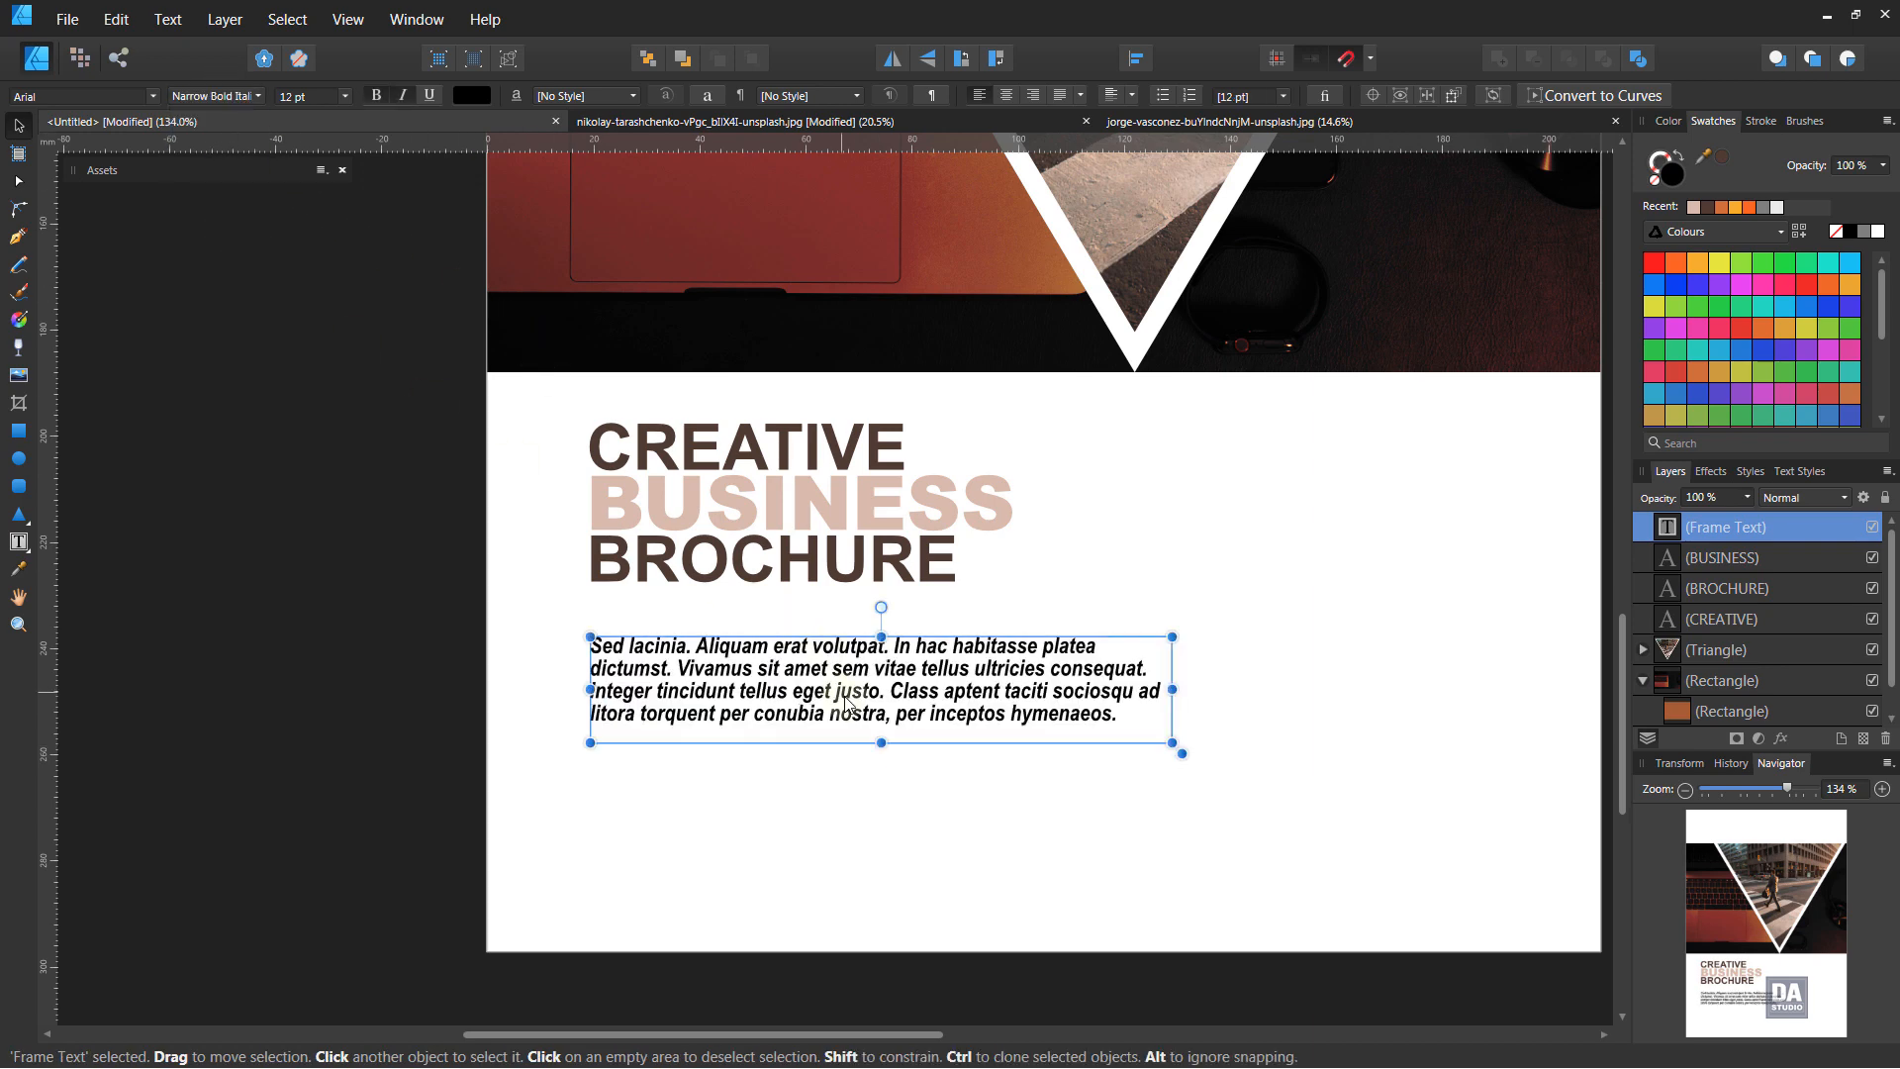
{"action": "left_click_drag", "start_coordinate": [846, 703], "coordinate": [846, 676]}
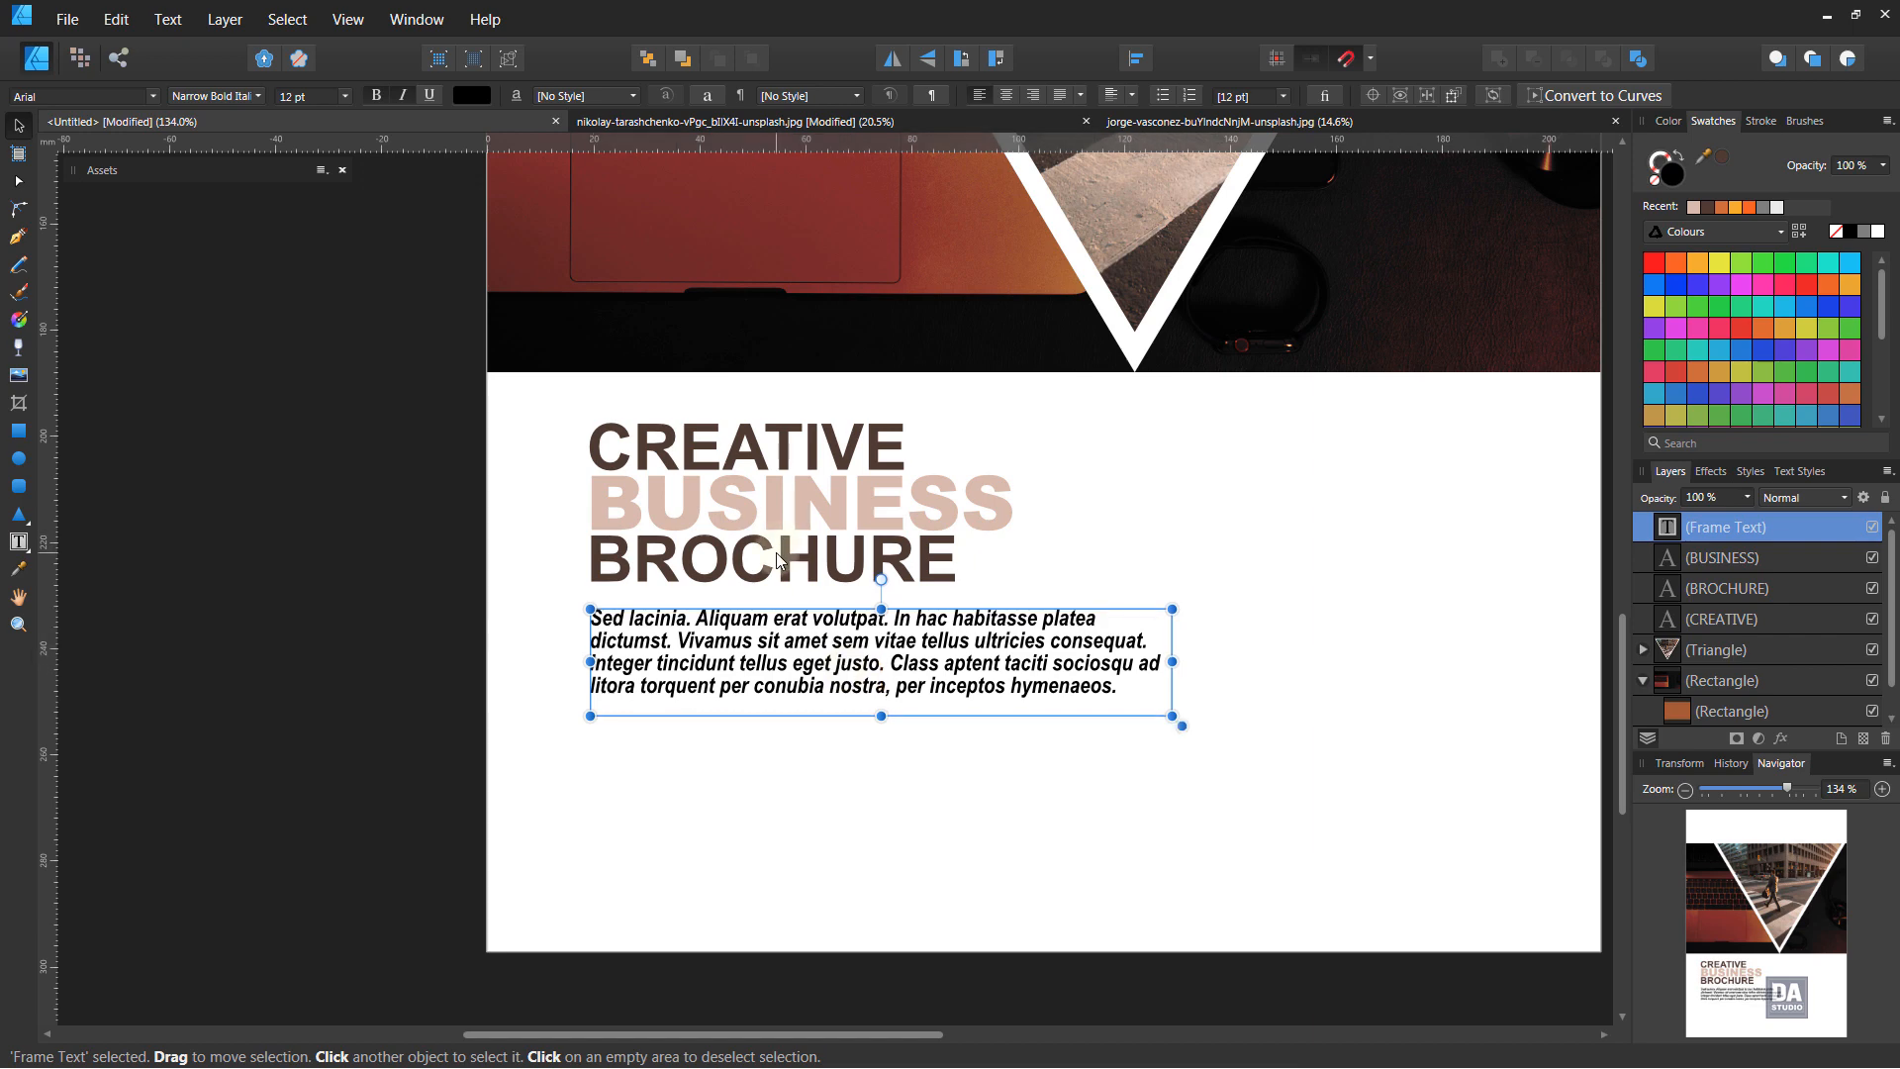
Move the three headline lines and the filler paragraph together slightly downward in the white area
{"action": "left_click", "coordinate": [776, 536], "text": "shift"}
{"action": "left_click", "coordinate": [778, 500], "text": "shift"}
{"action": "left_click", "coordinate": [780, 465], "text": "shift"}
{"action": "left_click_drag", "start_coordinate": [780, 466], "coordinate": [782, 490]}
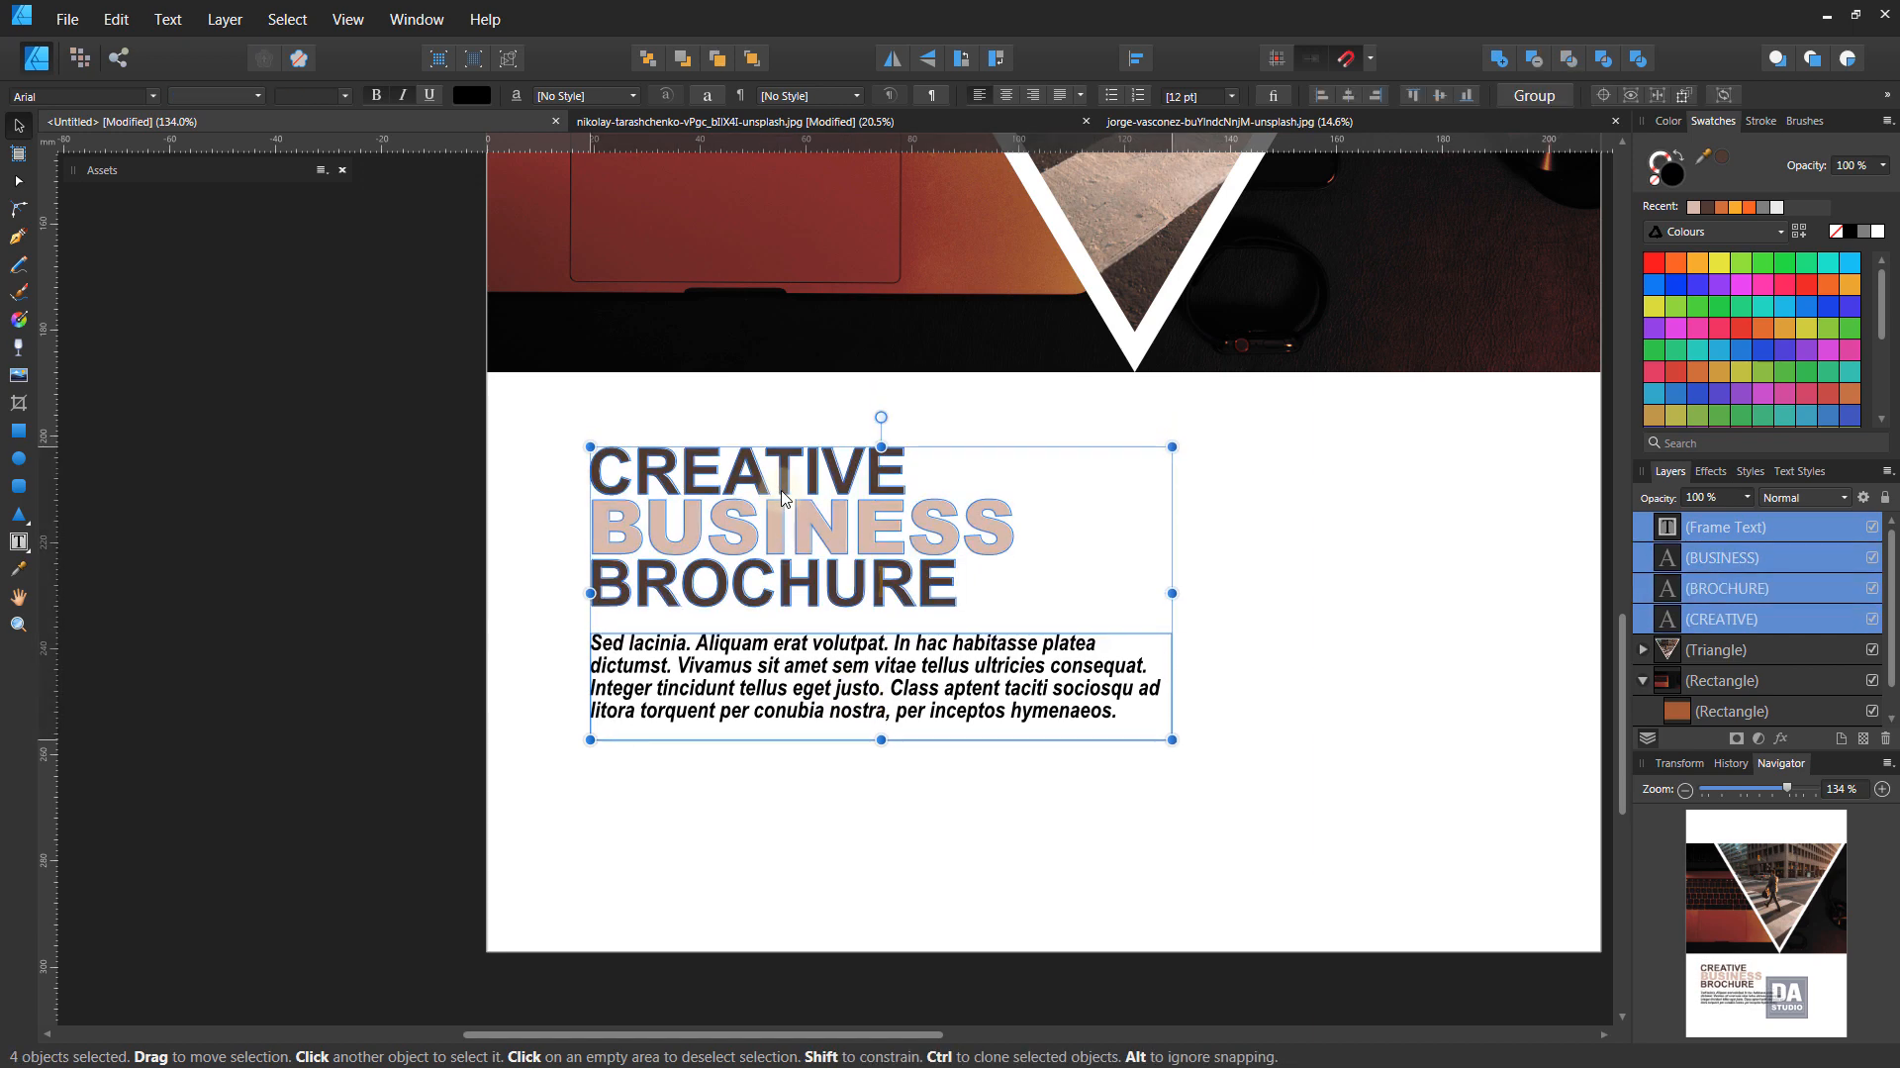
{"action": "left_click", "coordinate": [848, 848]}
Place the location-pin address group from the CustomAssets library in the blank area below the filler paragraph
{"action": "left_click_drag", "start_coordinate": [1037, 841], "coordinate": [704, 713]}
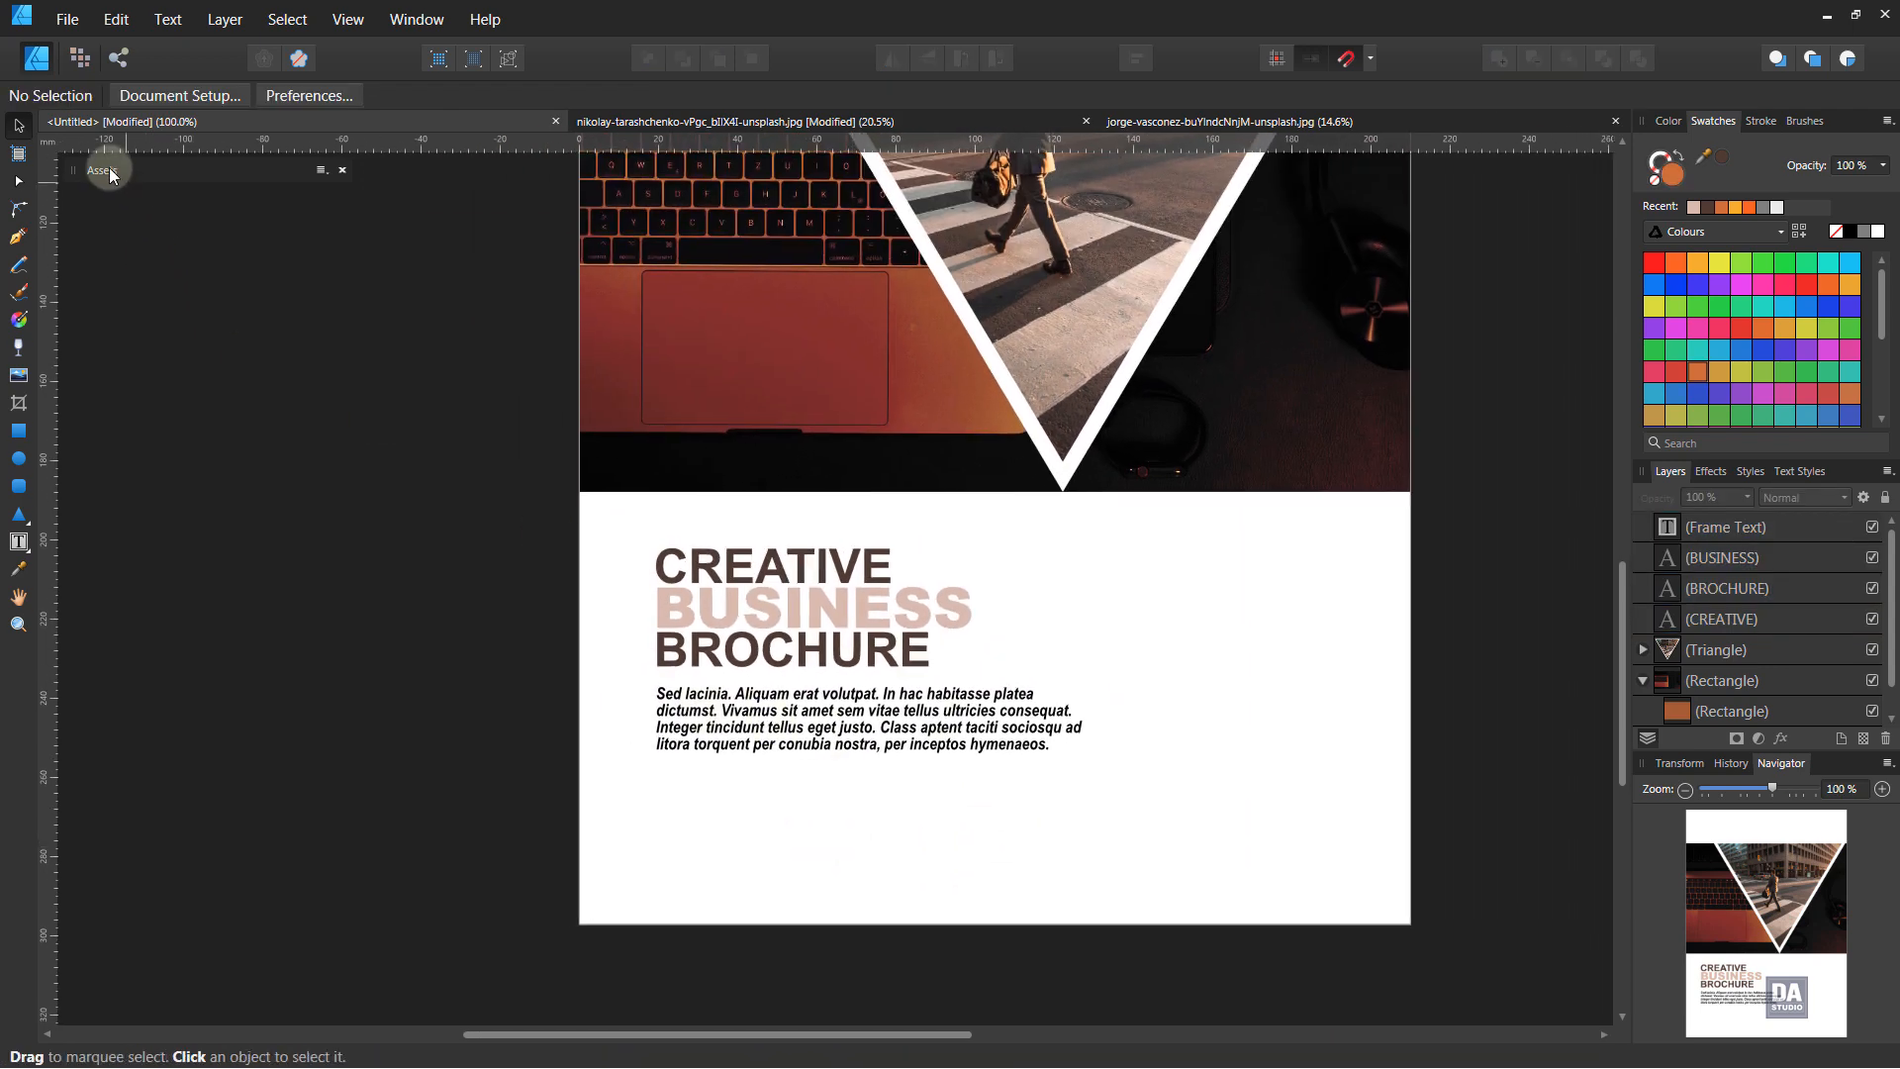
{"action": "left_click", "coordinate": [104, 170]}
{"action": "scroll", "coordinate": [190, 774], "scroll_direction": "down", "scroll_amount": 1}
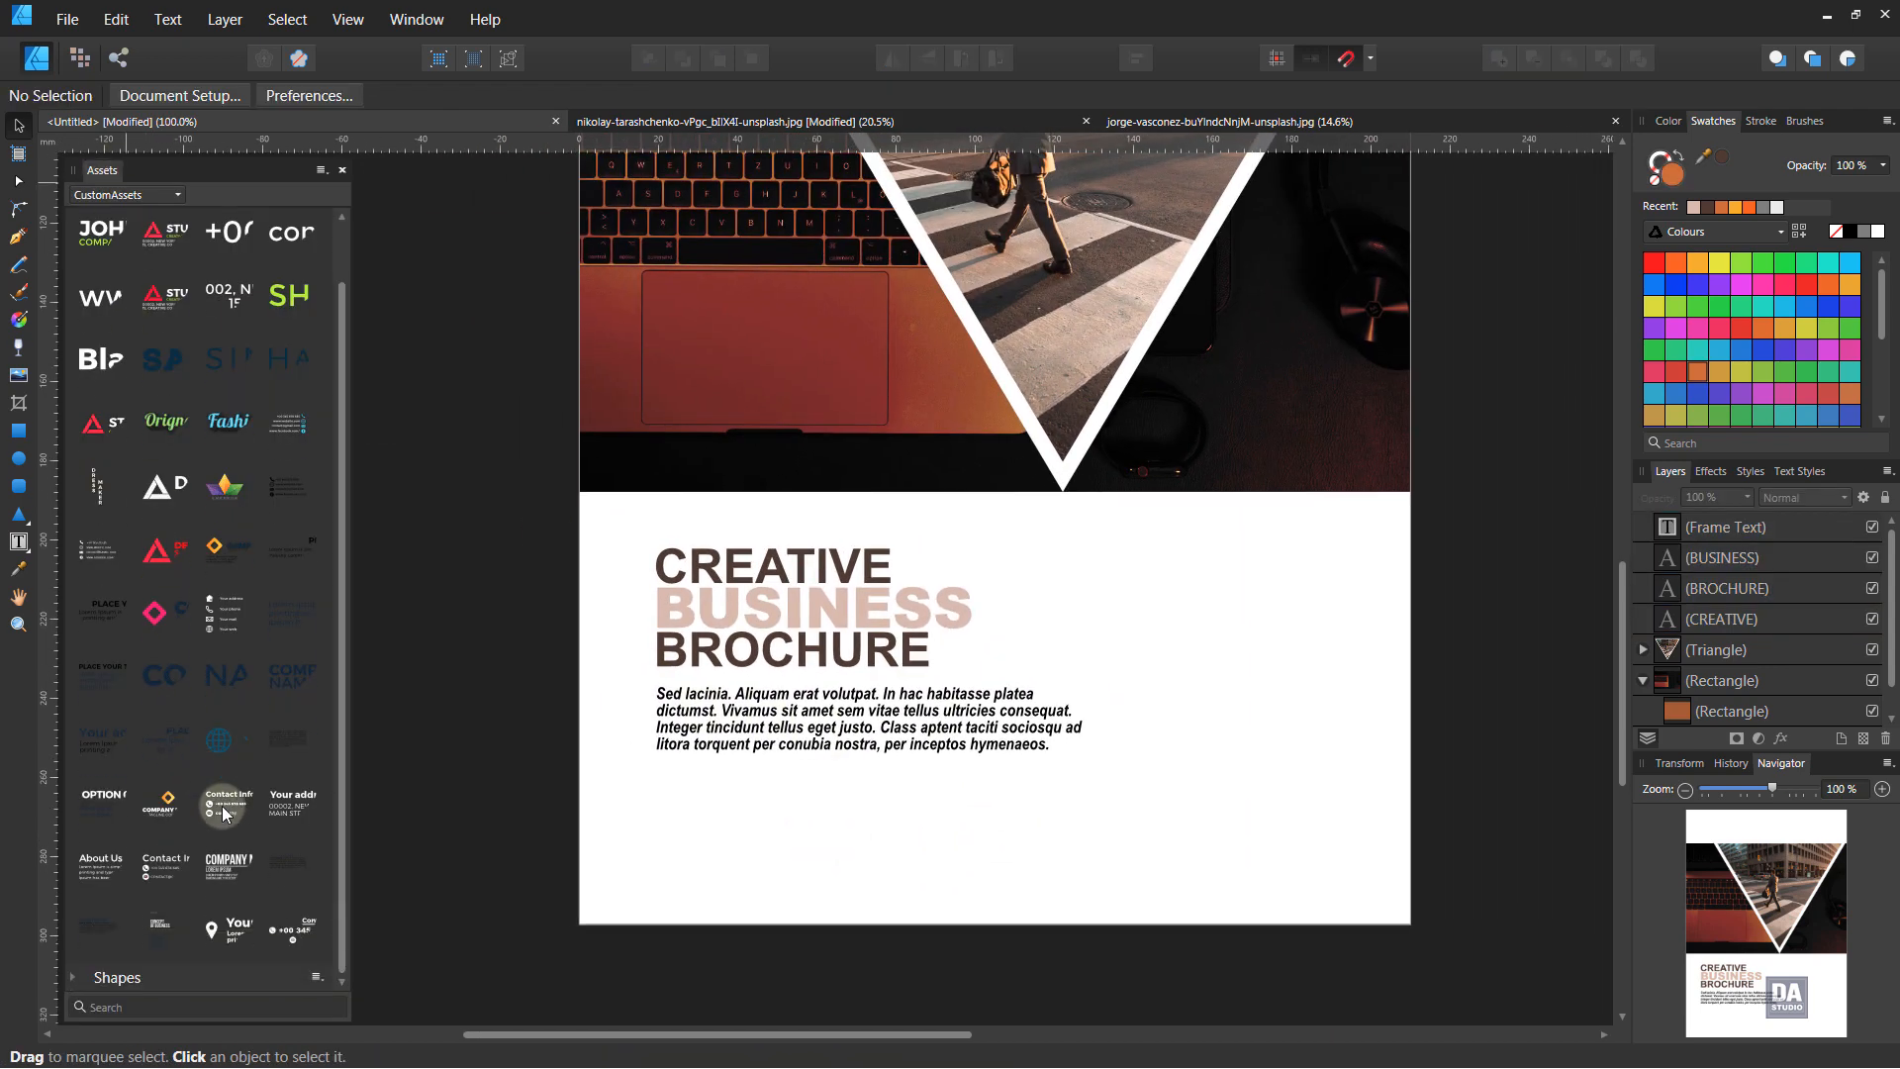
{"action": "left_click_drag", "start_coordinate": [231, 940], "coordinate": [871, 861]}
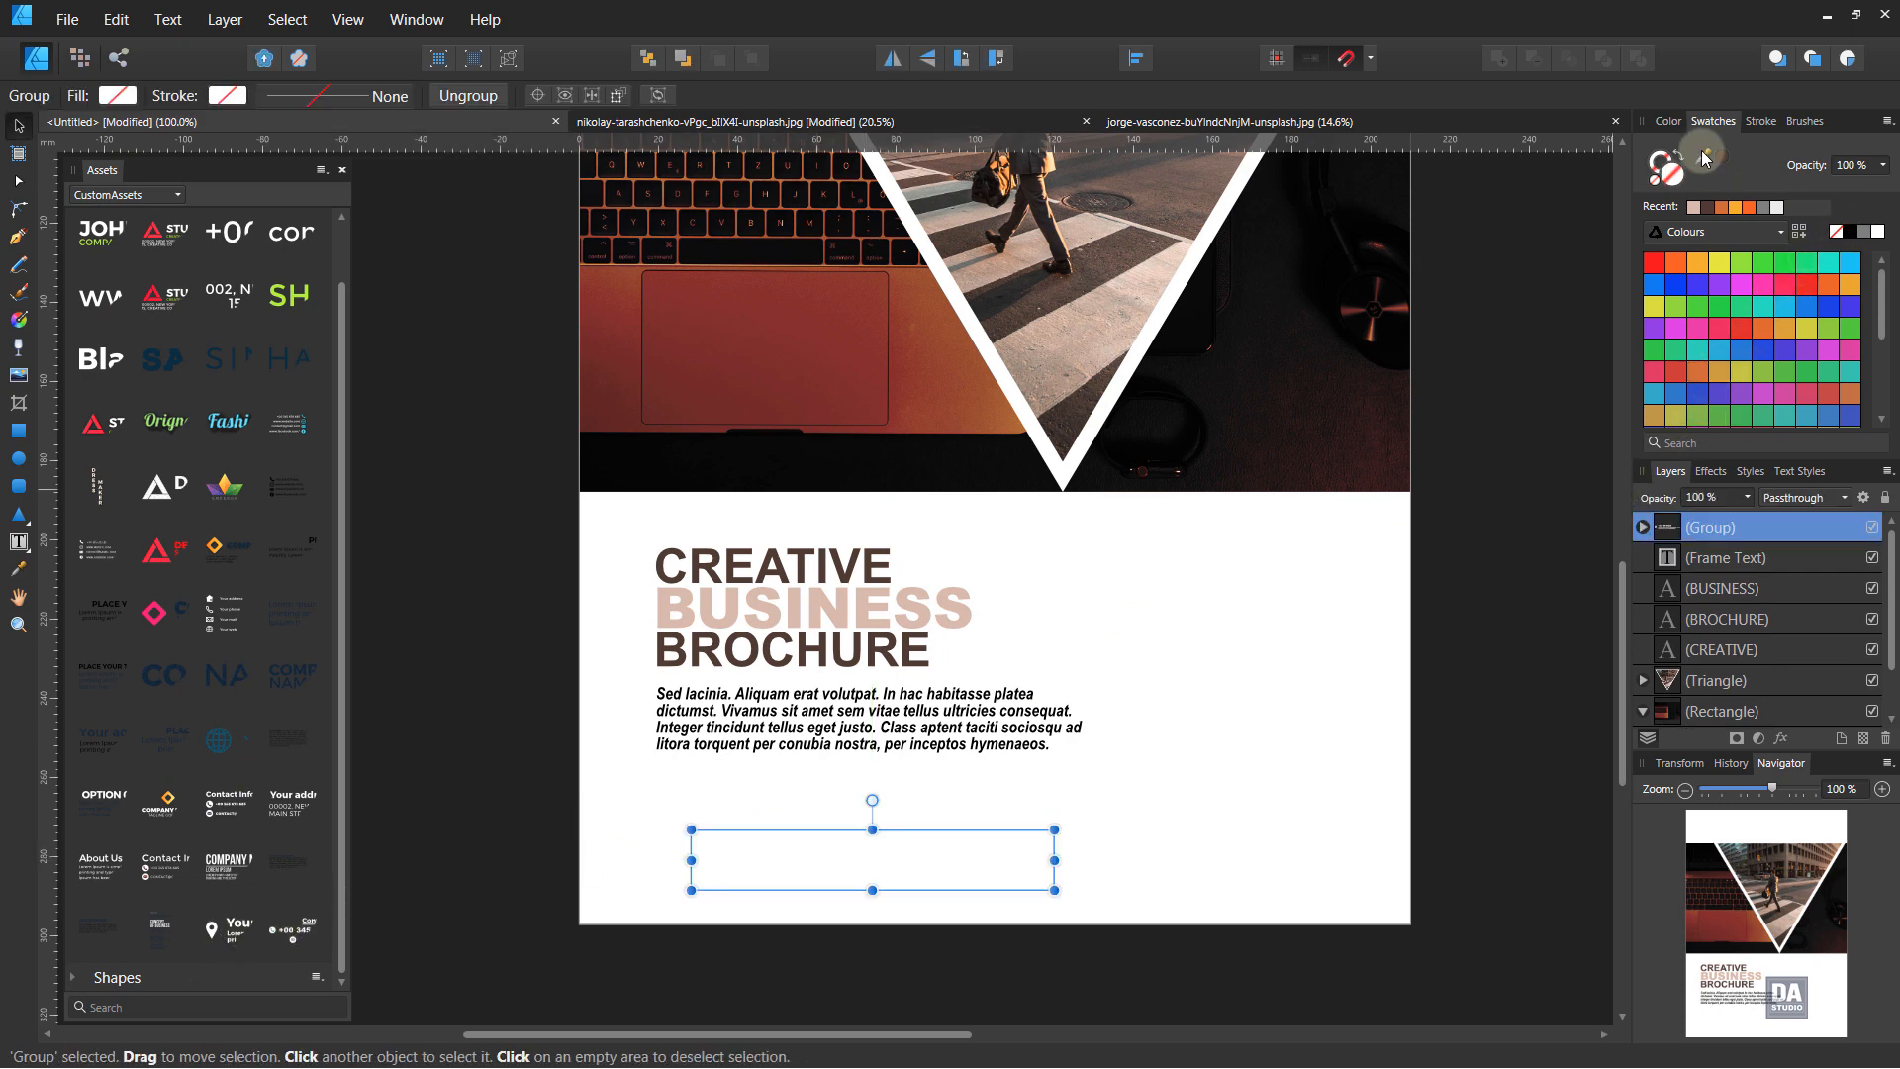
Colour the address group dark brown, scale it down and place it near the page's lower-left corner below the filler paragraph
{"action": "mouse_move", "coordinate": [909, 879]}
{"action": "left_mouse_down"}
{"action": "mouse_move", "coordinate": [873, 875]}
{"action": "mouse_move", "coordinate": [972, 880]}
{"action": "mouse_move", "coordinate": [953, 879]}
{"action": "left_mouse_up"}
{"action": "key", "text": "ctrl+z"}
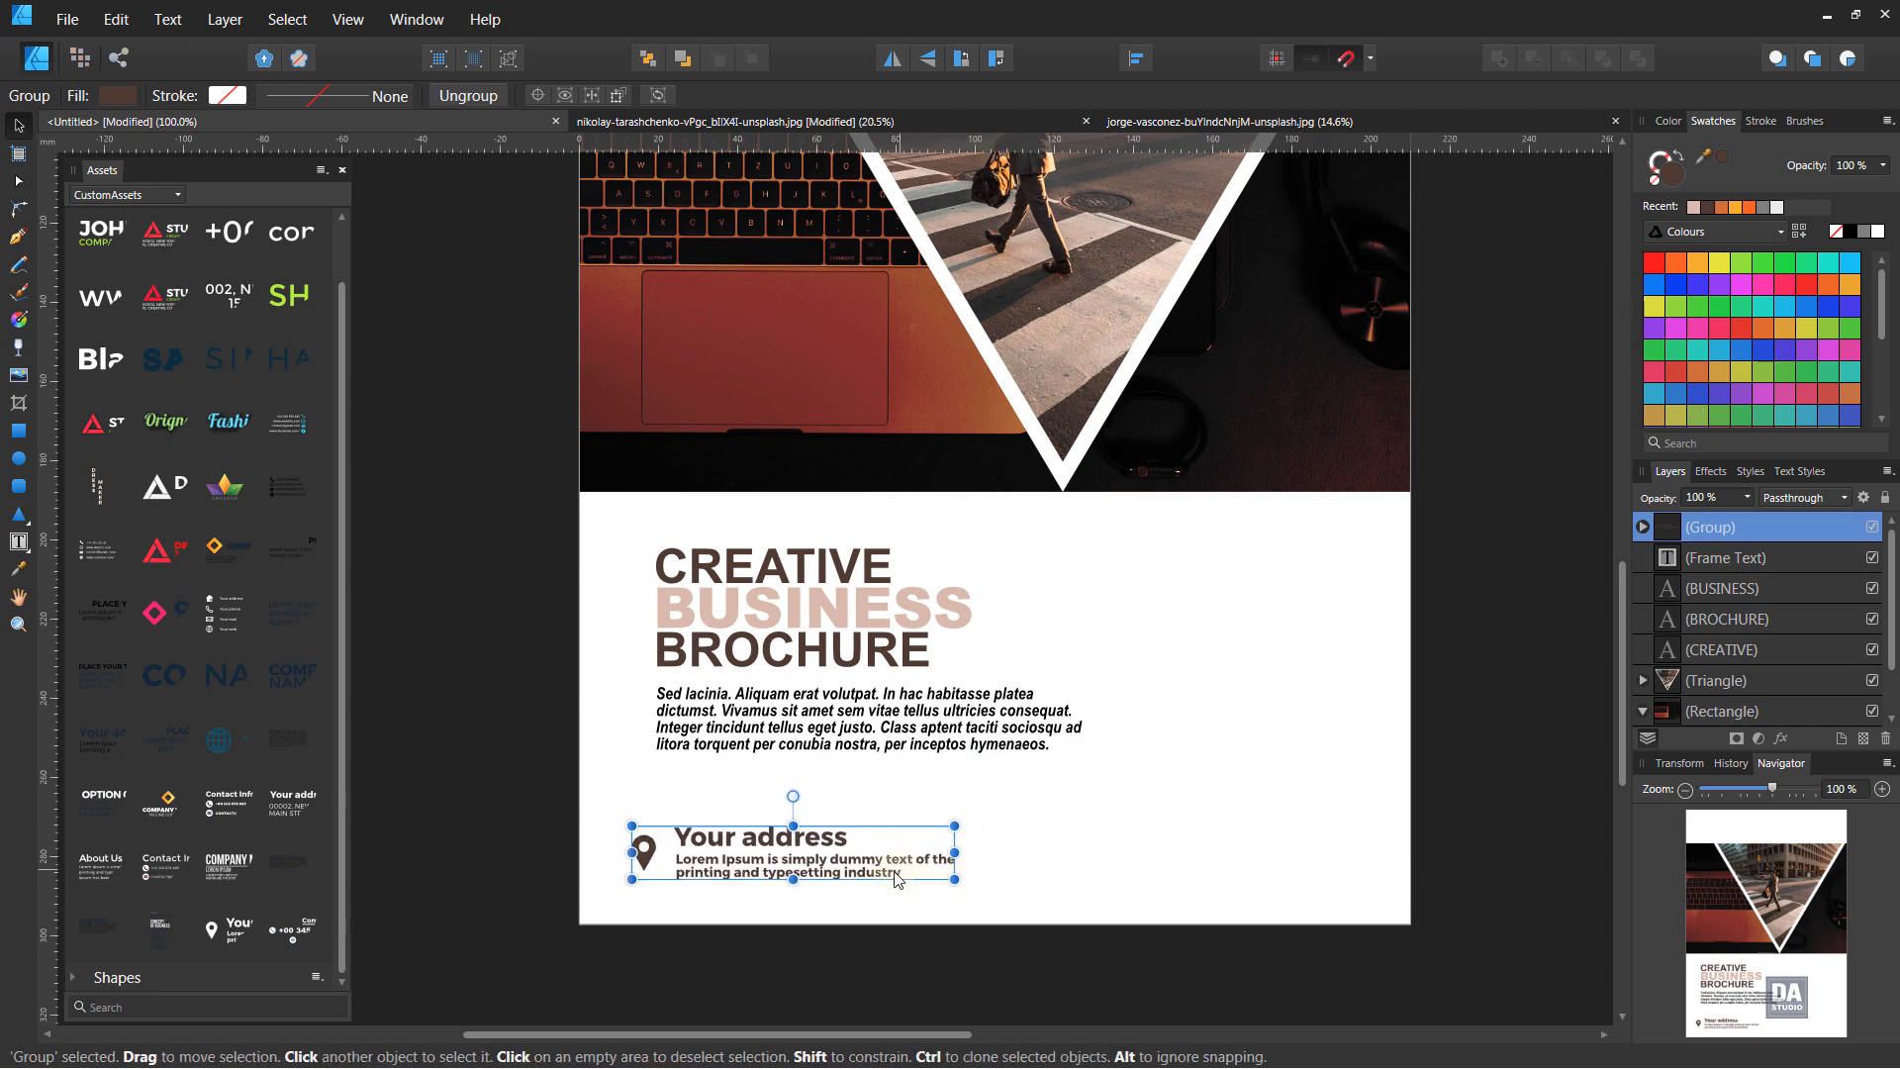
{"action": "left_click", "coordinate": [1071, 904]}
{"action": "left_click_drag", "start_coordinate": [1050, 824], "coordinate": [573, 665]}
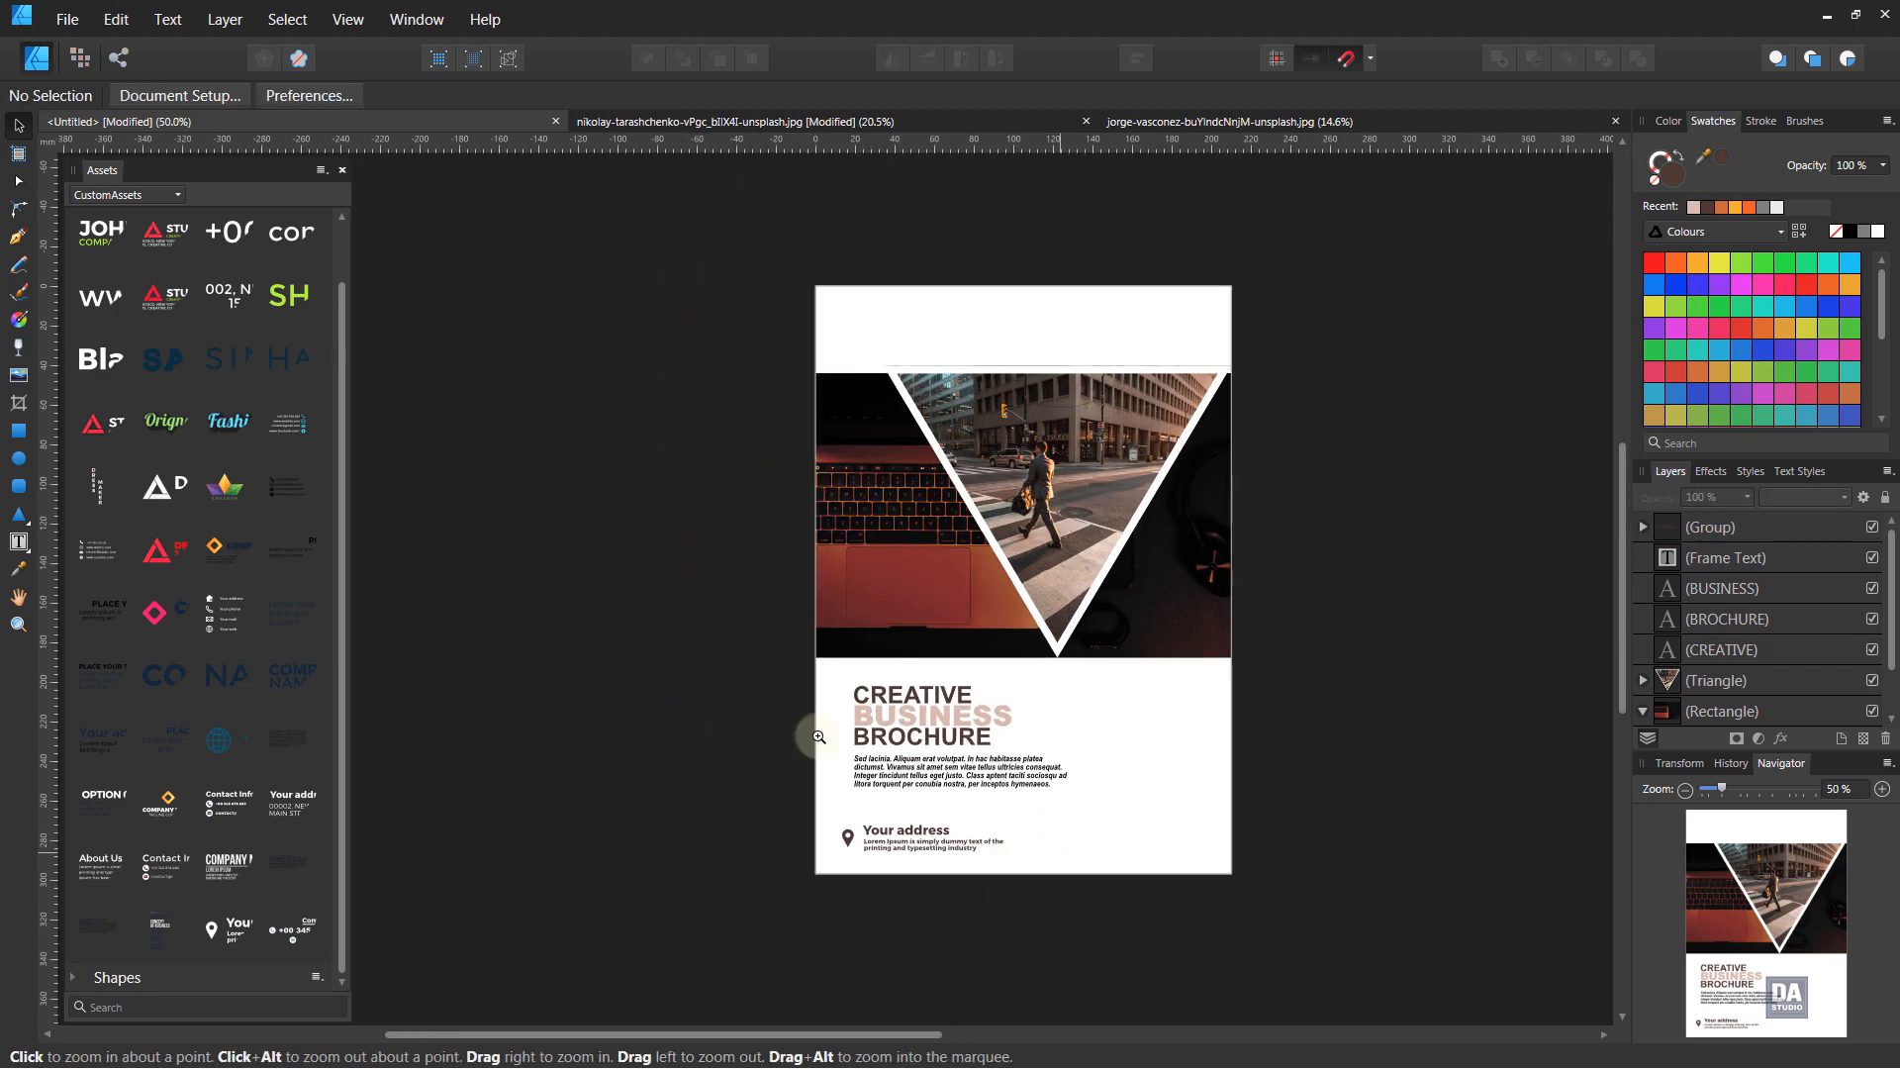
{"action": "left_click_drag", "start_coordinate": [1029, 757], "coordinate": [855, 783]}
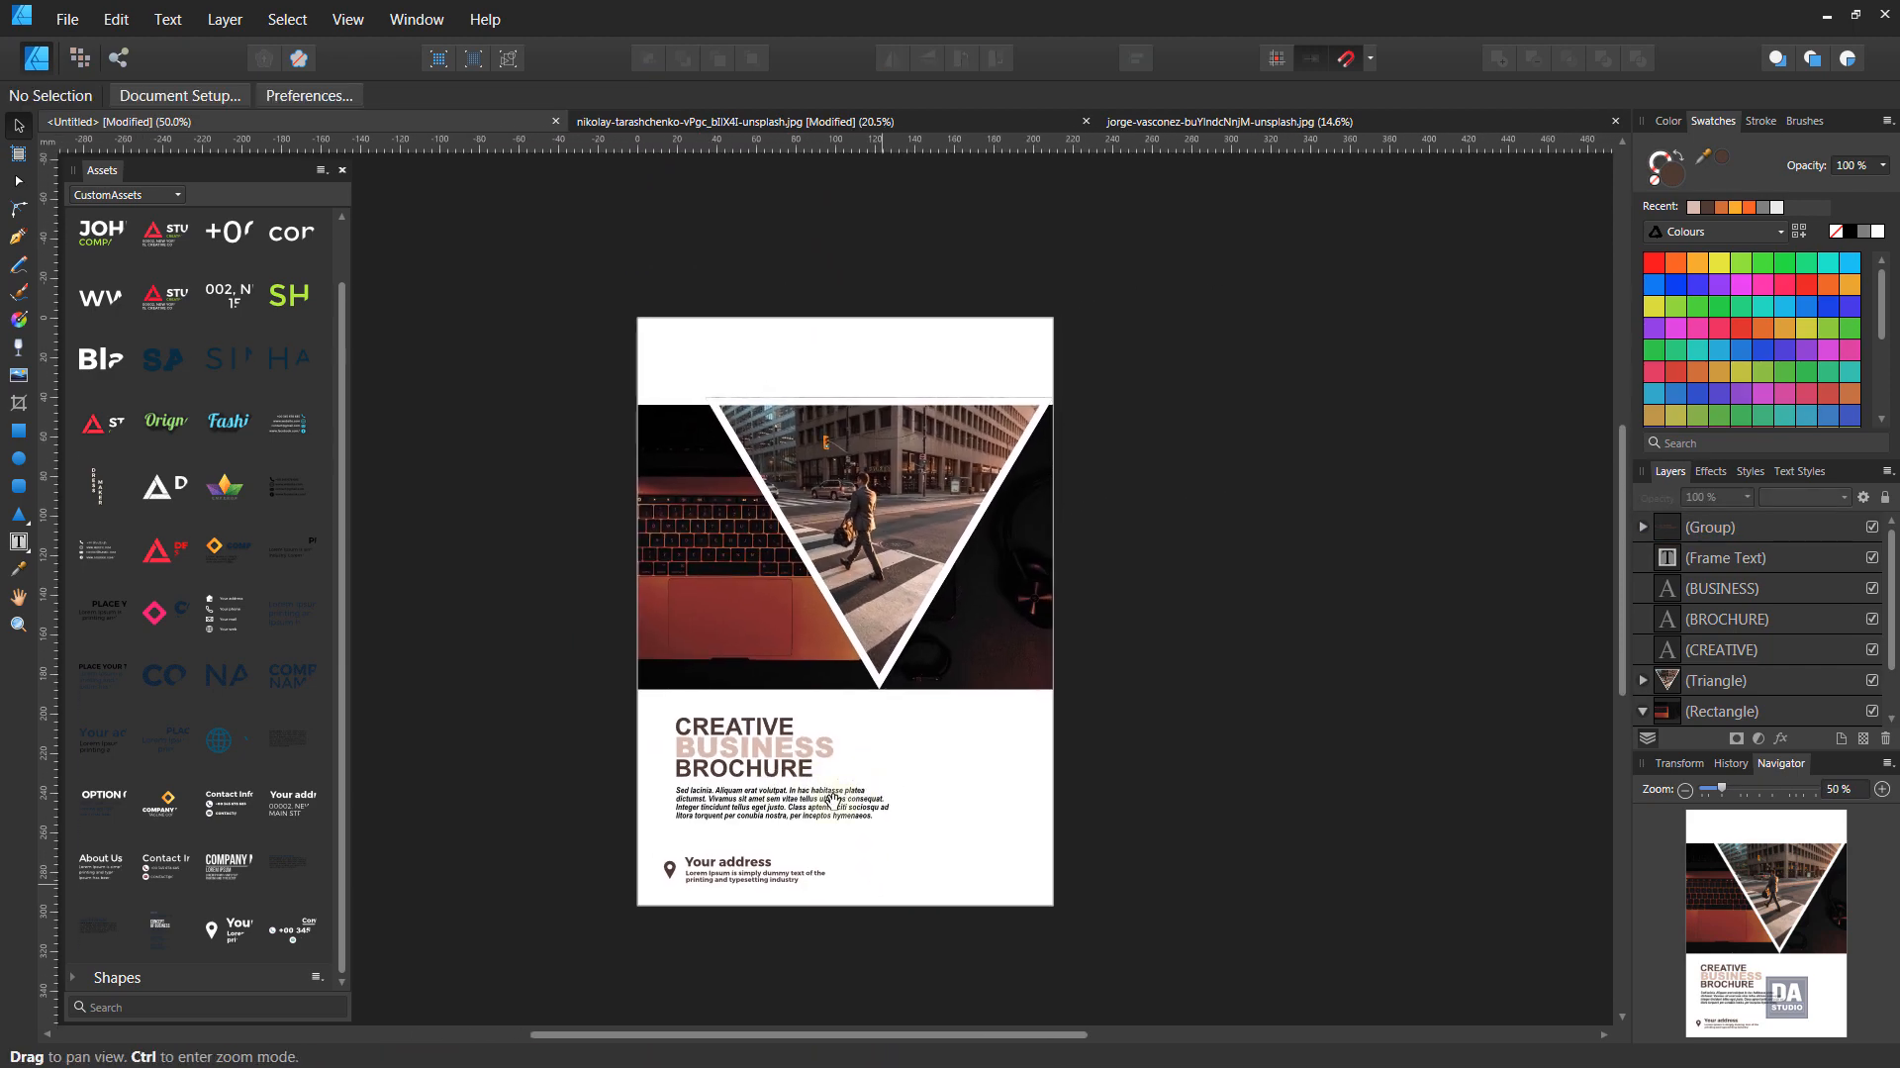
{"action": "left_click_drag", "start_coordinate": [758, 882], "coordinate": [758, 876]}
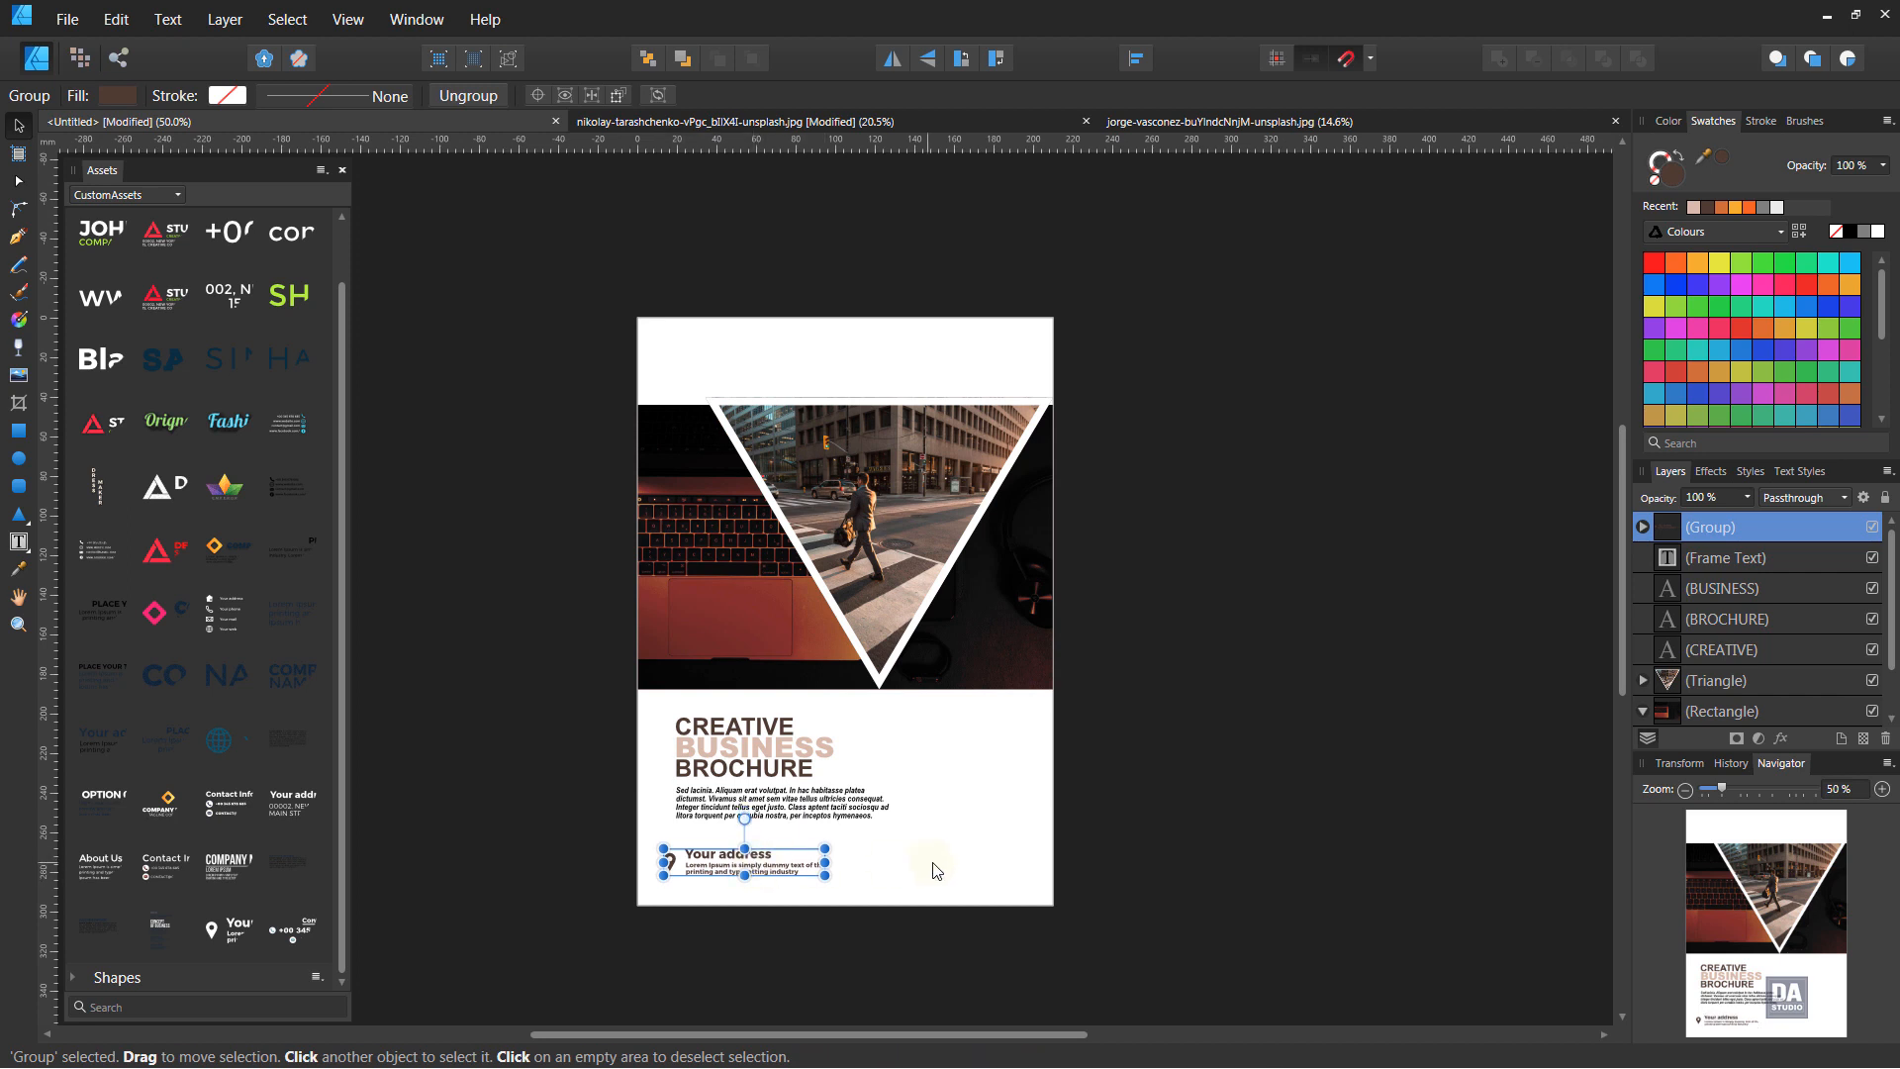
{"action": "left_click", "coordinate": [963, 866]}
{"action": "left_click_drag", "start_coordinate": [963, 866], "coordinate": [952, 858]}
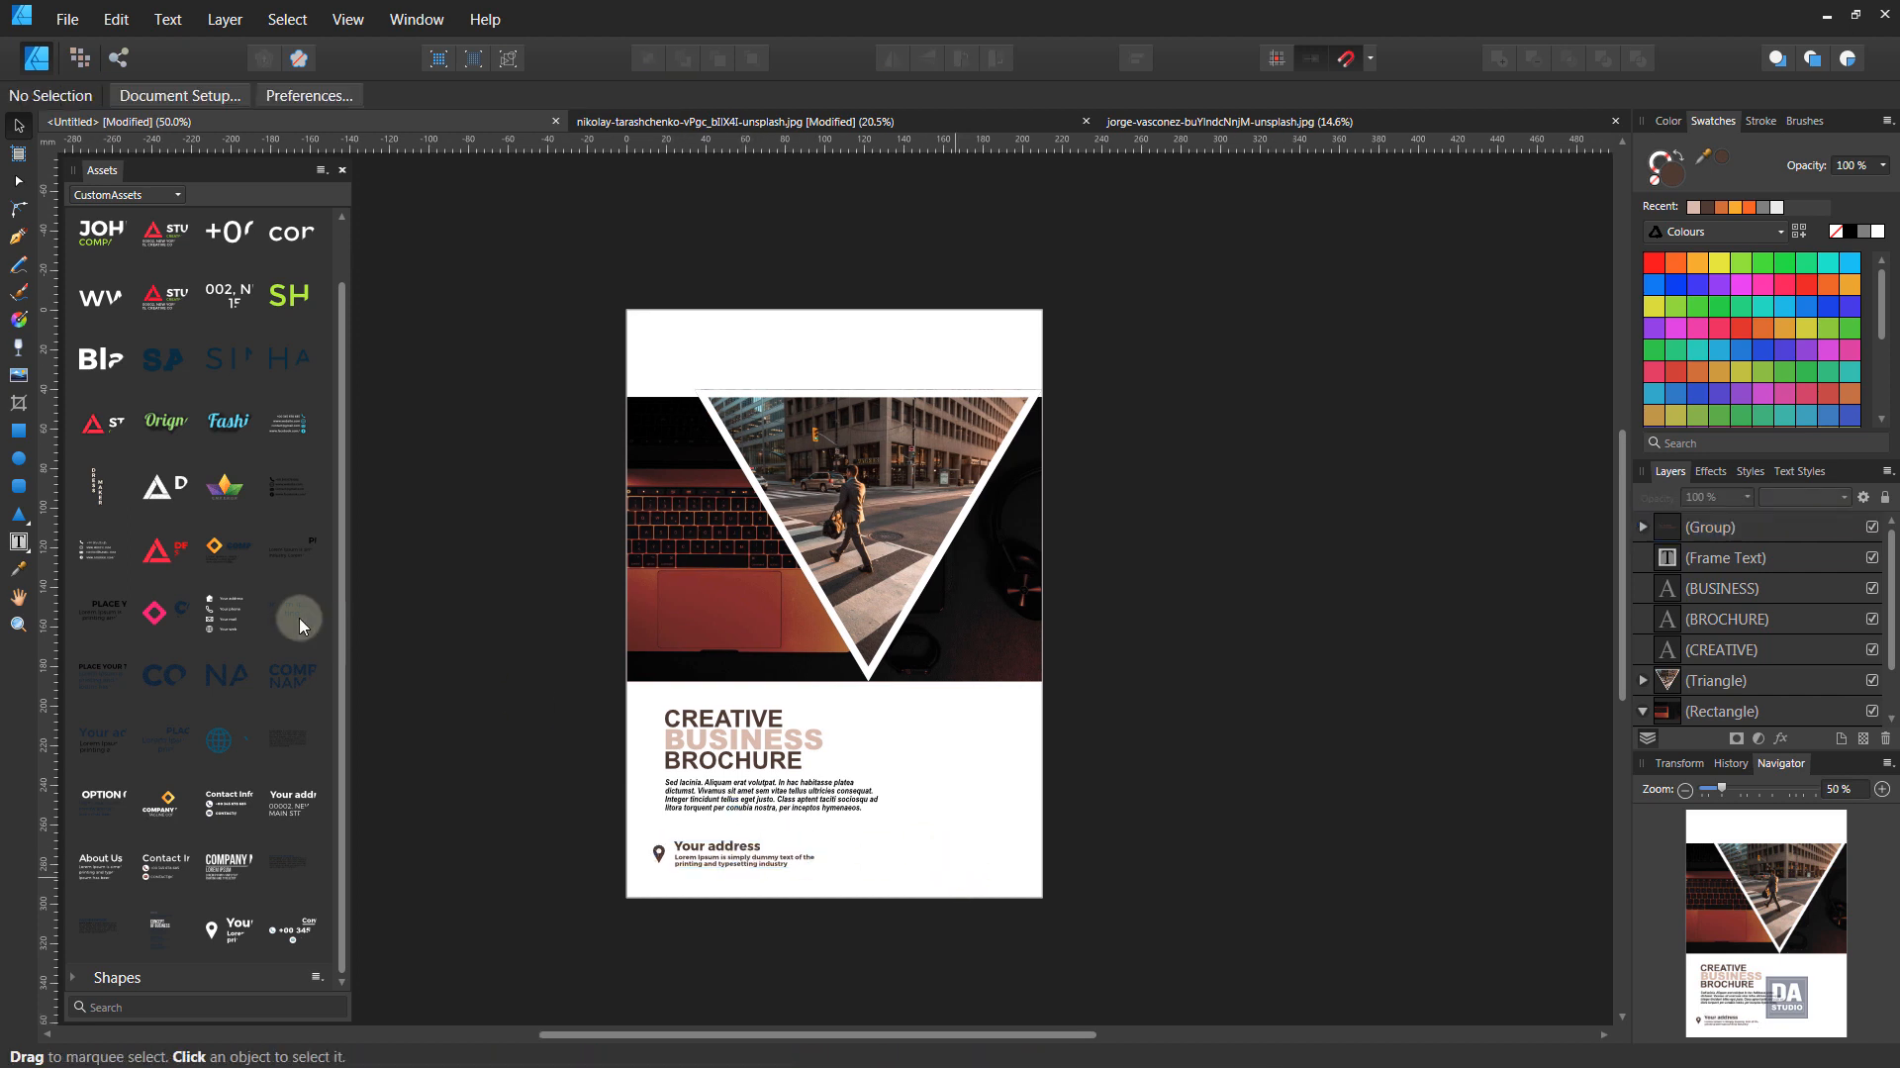
Place the round Twitter, Facebook and Instagram icons from the Icons & Logo Templates assets in a row beside the filler paragraph
{"action": "left_click", "coordinate": [146, 194]}
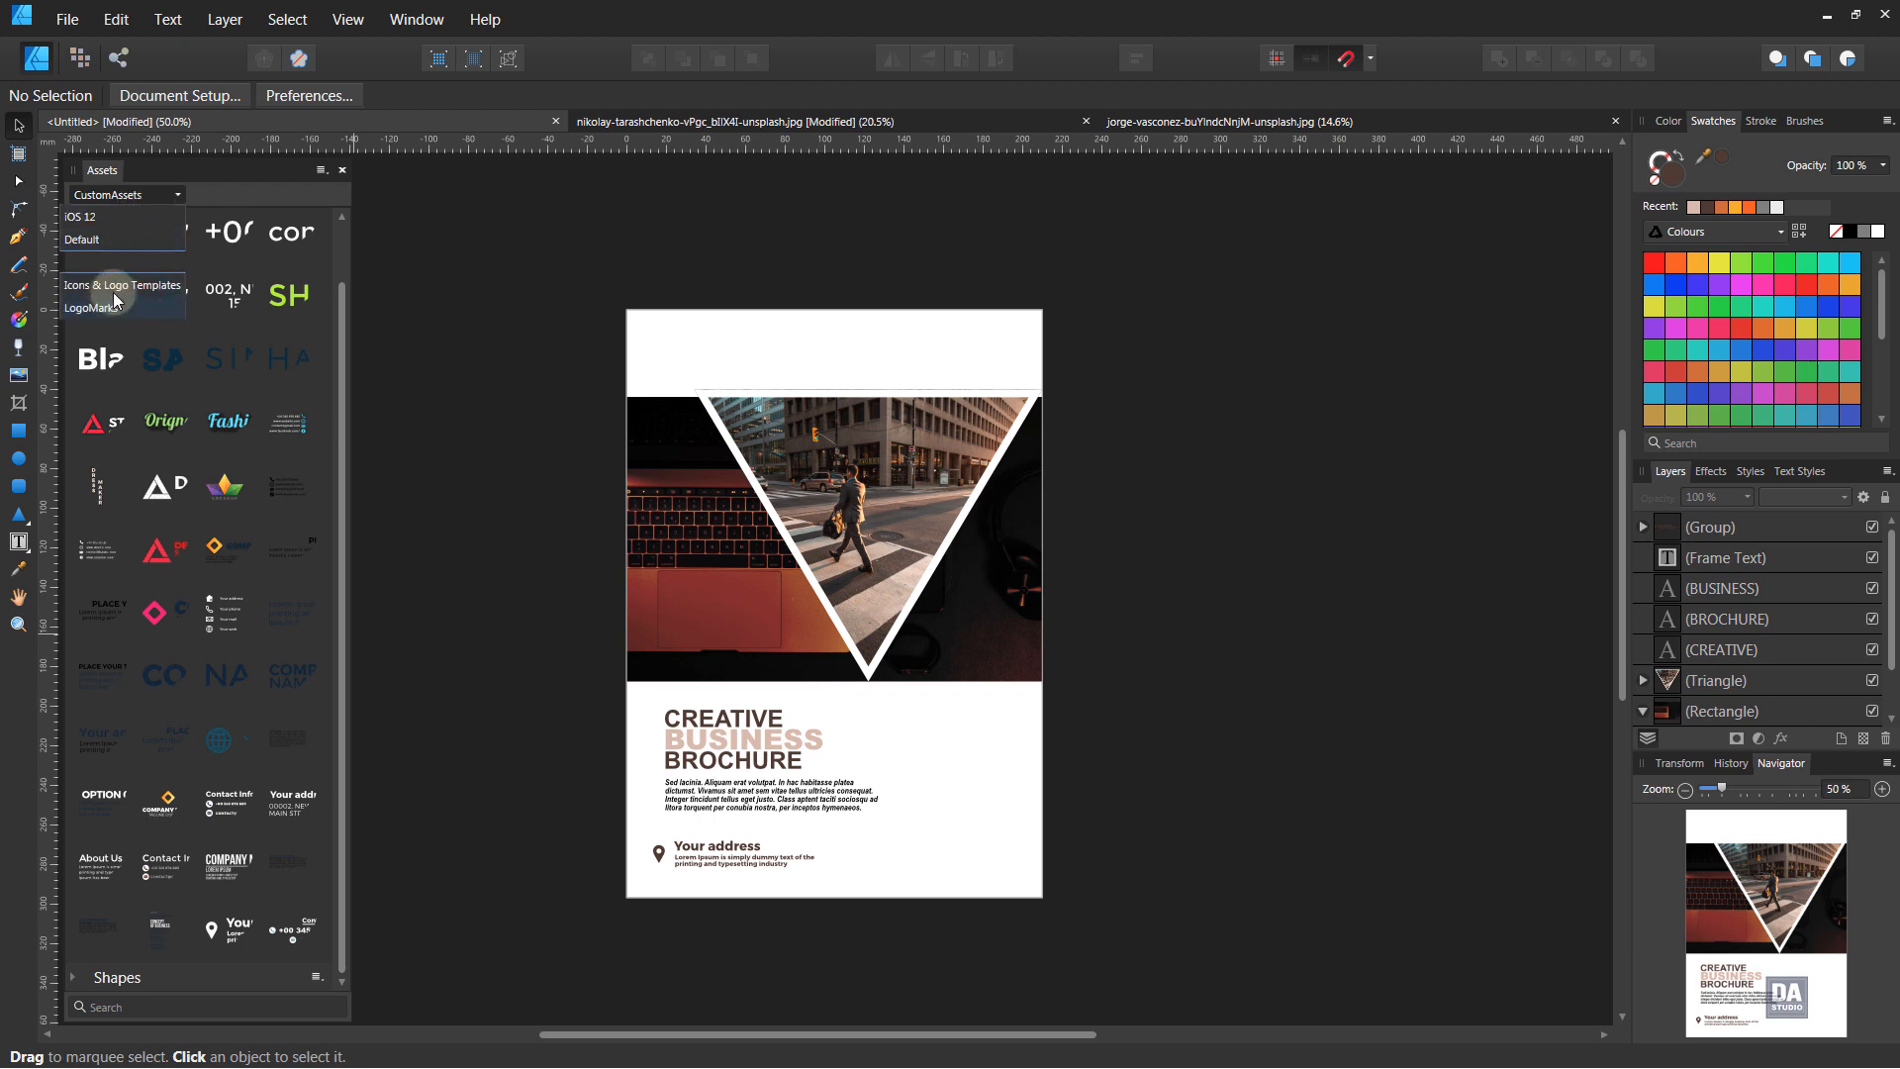
{"action": "left_click", "coordinate": [116, 287]}
{"action": "left_click_drag", "start_coordinate": [98, 234], "coordinate": [881, 820]}
{"action": "left_click_drag", "start_coordinate": [225, 302], "coordinate": [927, 822]}
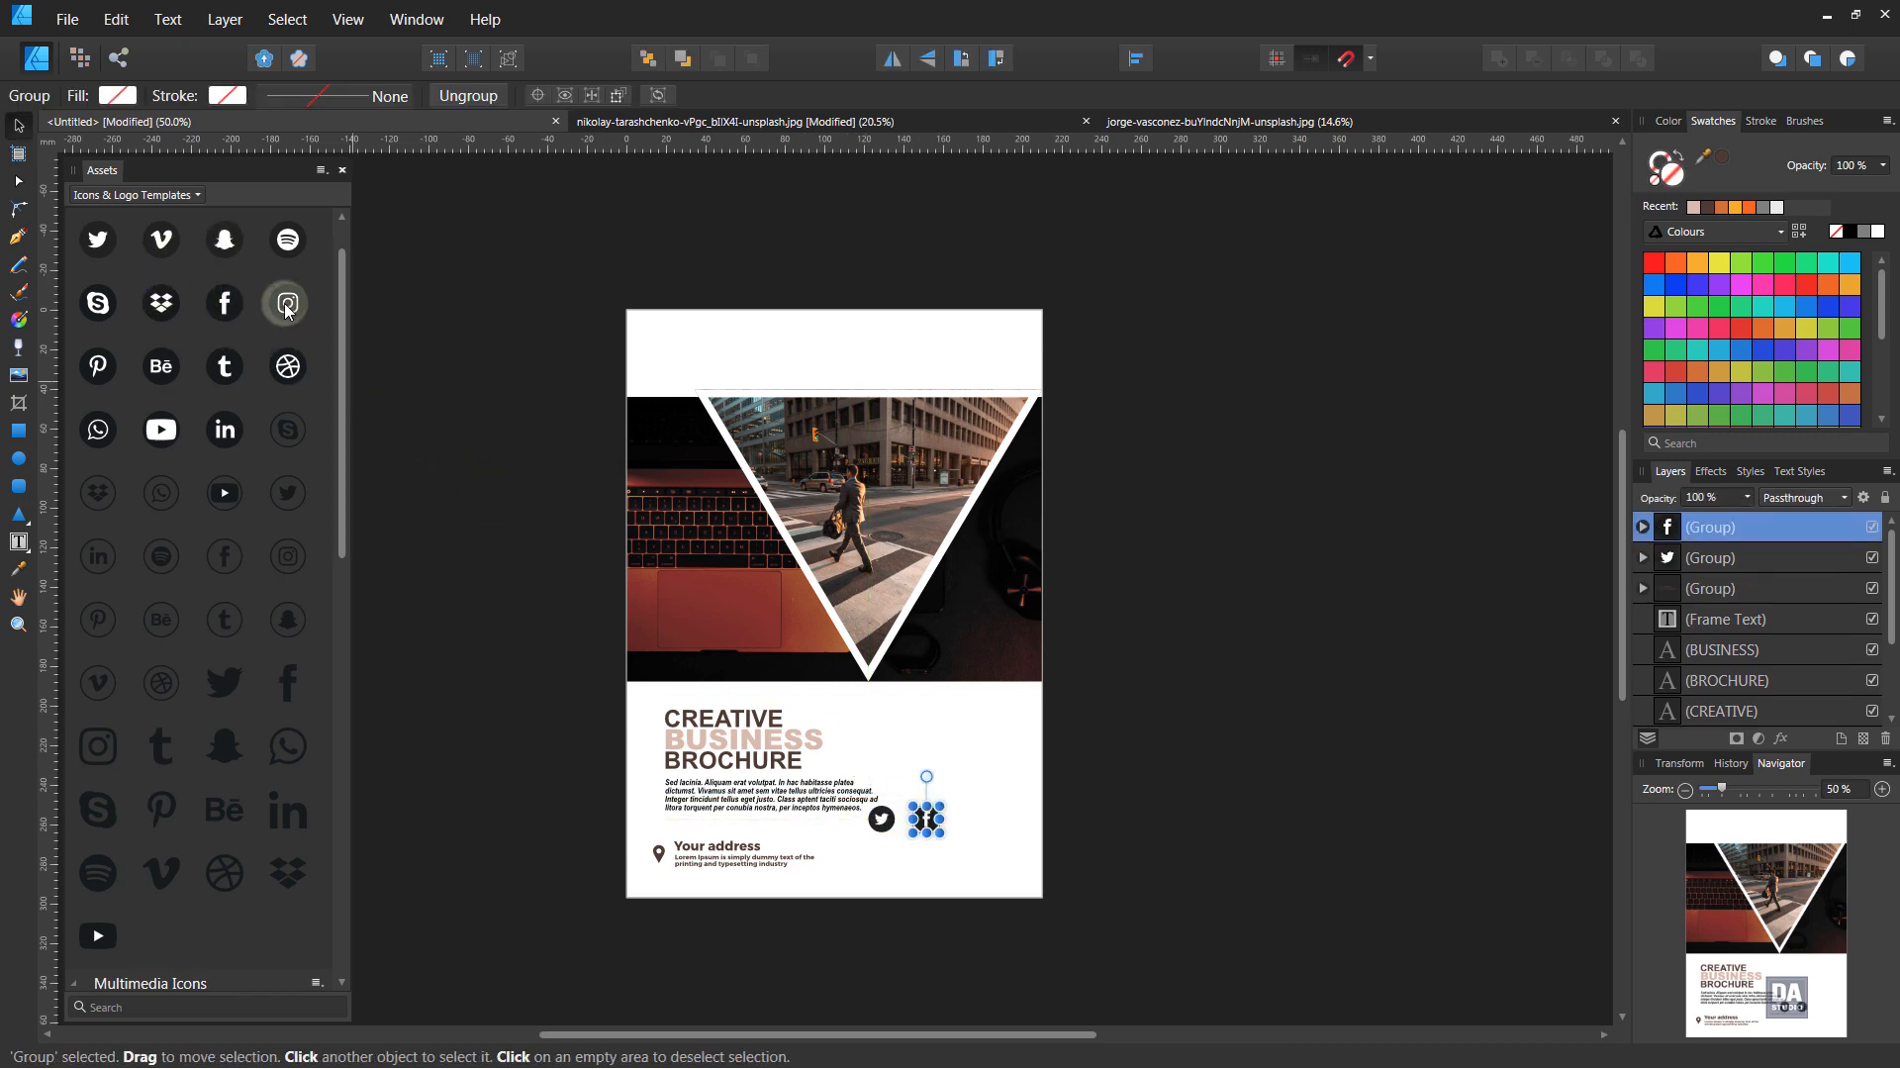
{"action": "left_click_drag", "start_coordinate": [288, 303], "coordinate": [1201, 637]}
Recolour the black circles of the Twitter, Facebook and Instagram icons with the headline's dark brown
{"action": "scroll", "coordinate": [990, 831], "scroll_direction": "up", "scroll_amount": 8}
{"action": "left_click", "coordinate": [1267, 661]}
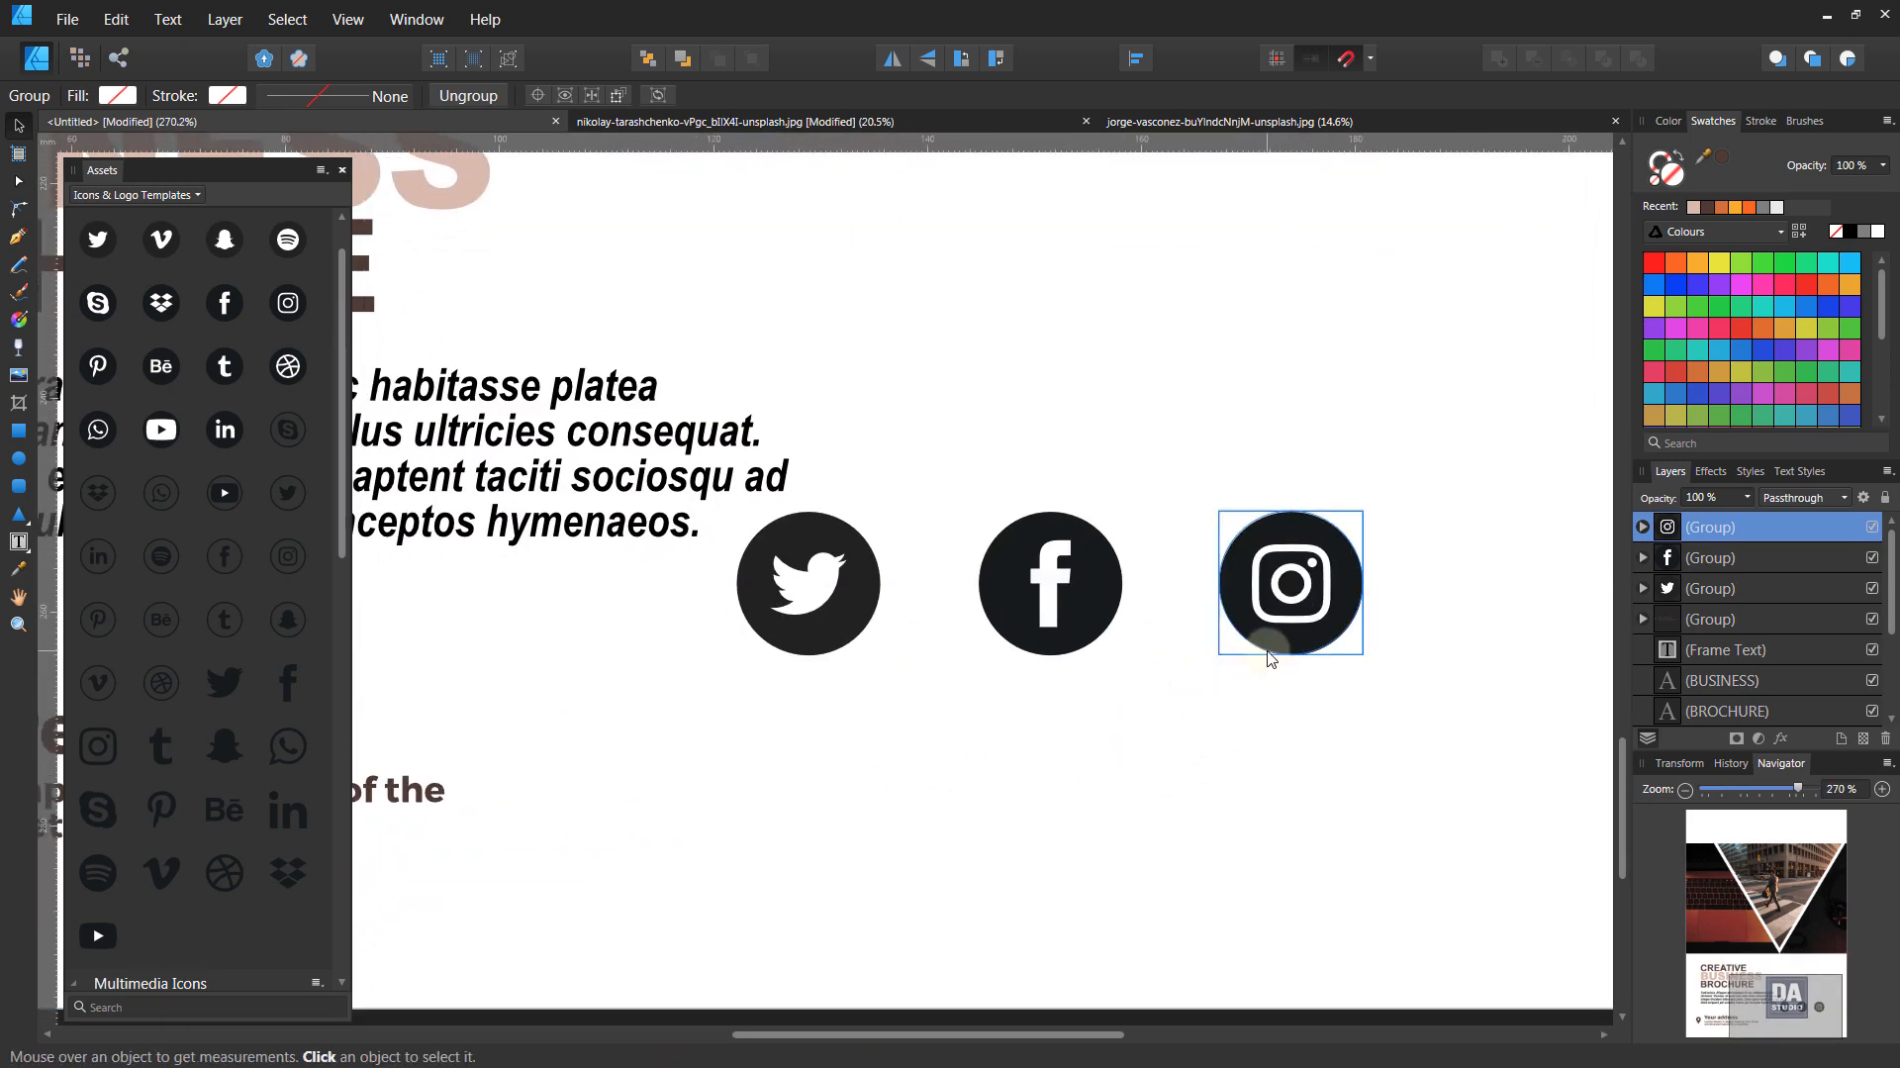
{"action": "double_click", "coordinate": [1274, 650]}
{"action": "left_click", "coordinate": [1084, 619], "text": "shift"}
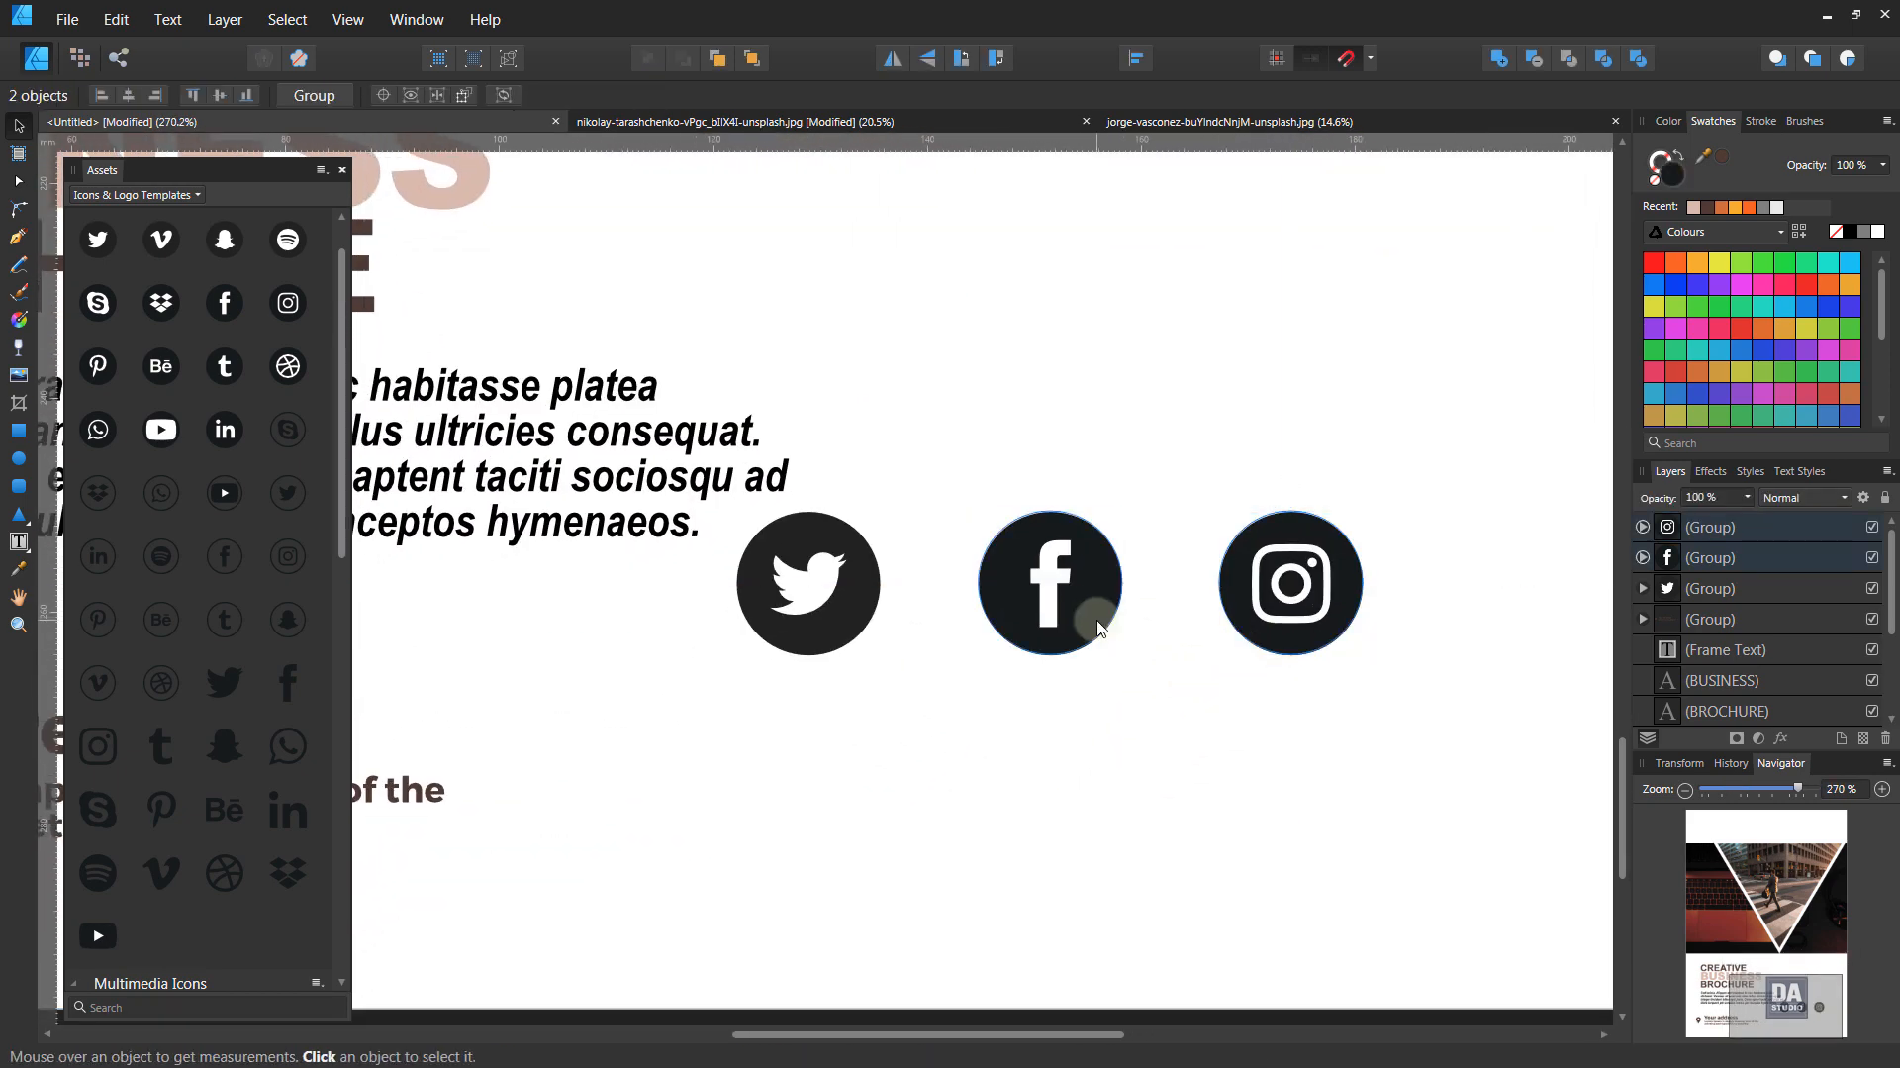
{"action": "left_click", "coordinate": [851, 633], "text": "shift"}
{"action": "left_click_drag", "start_coordinate": [839, 625], "coordinate": [877, 631]}
{"action": "key", "text": "ctrl+z"}
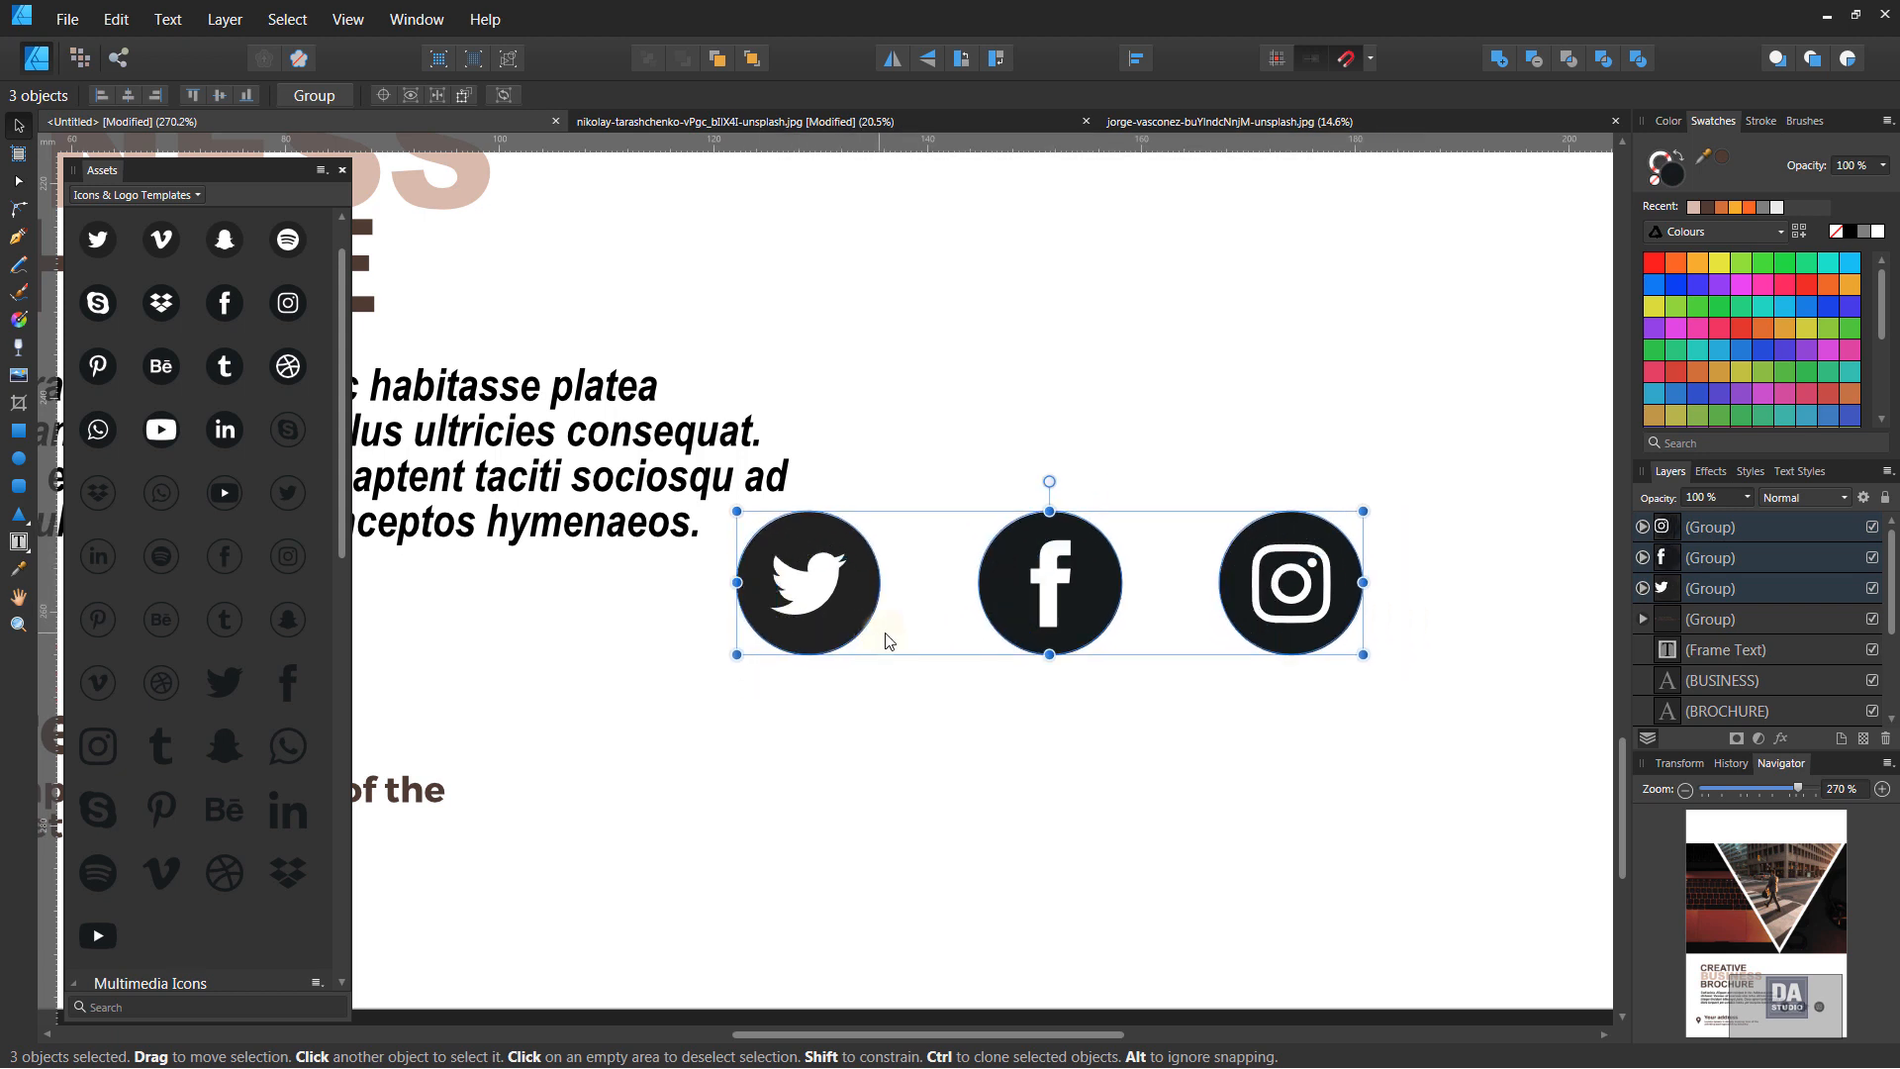
{"action": "left_click", "coordinate": [1708, 209]}
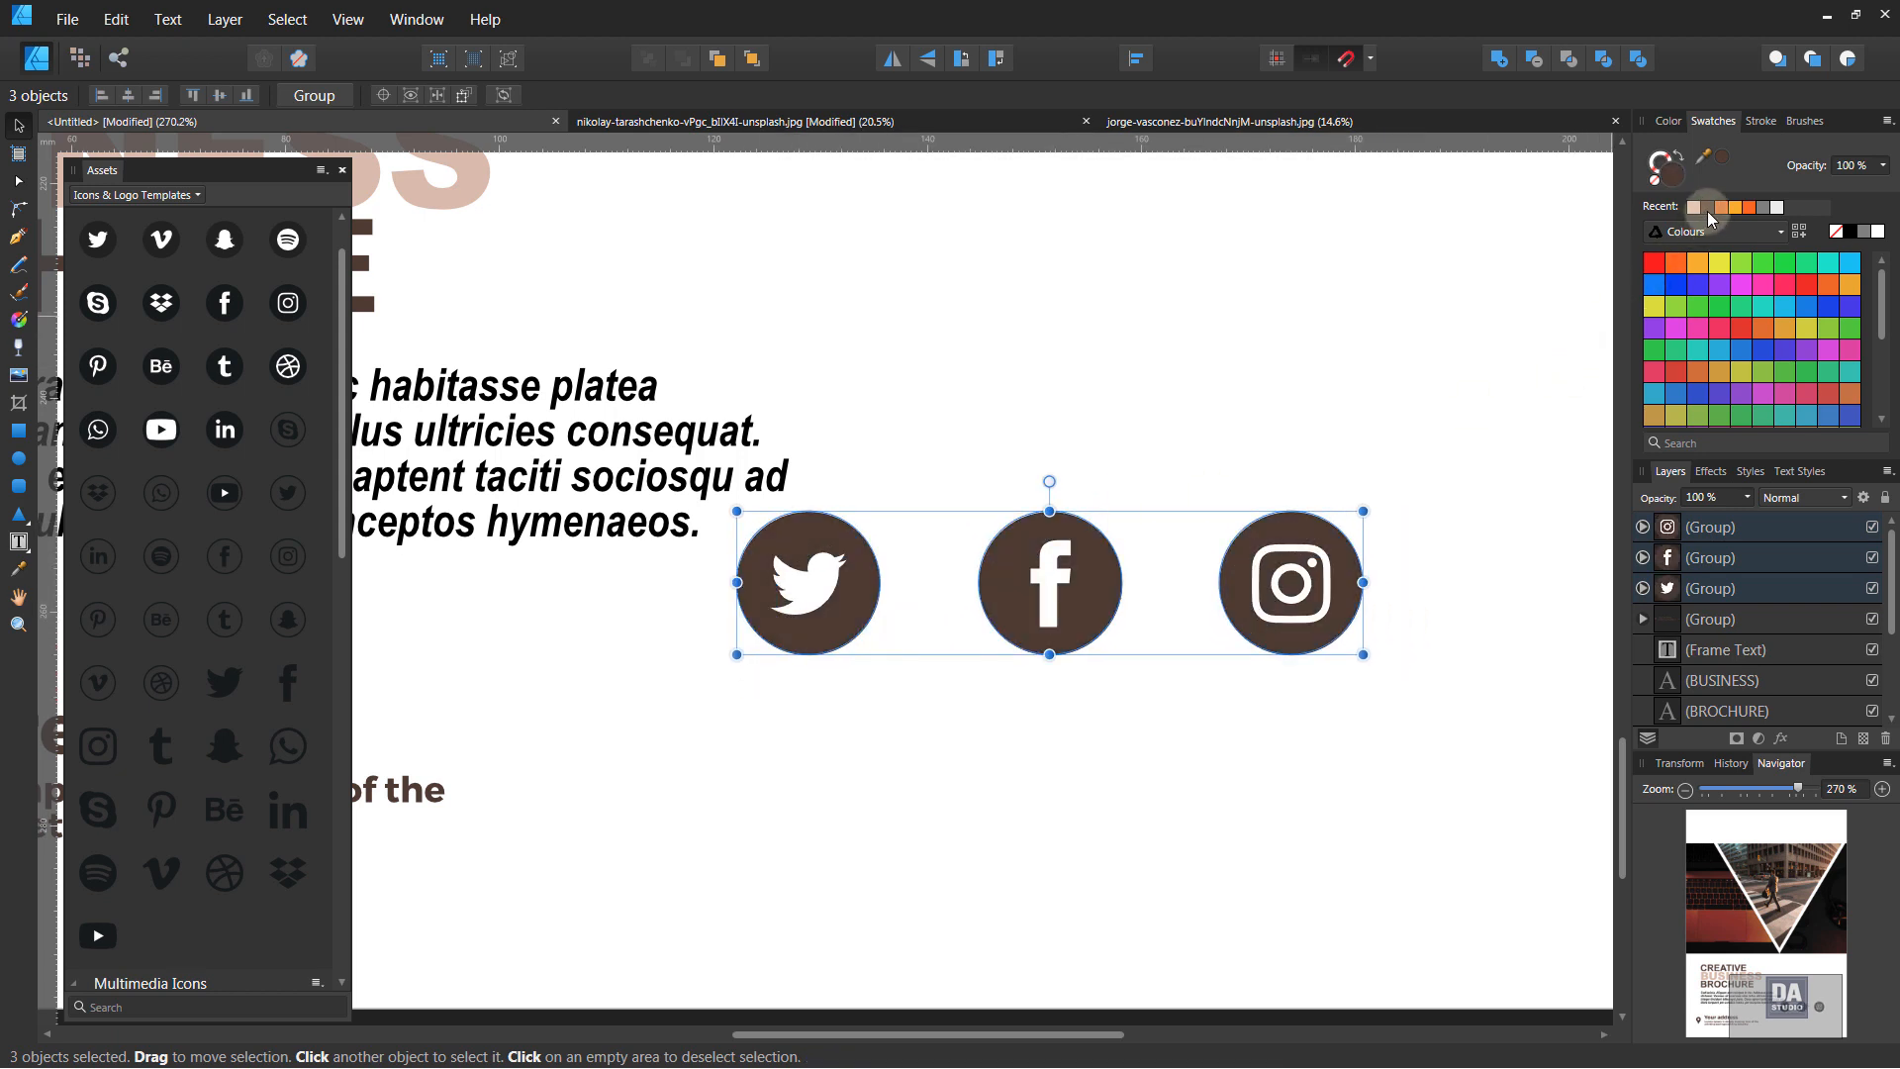
{"action": "left_click", "coordinate": [1376, 421]}
Group the Twitter, Facebook and Instagram icons into one object
{"action": "left_click", "coordinate": [1249, 606]}
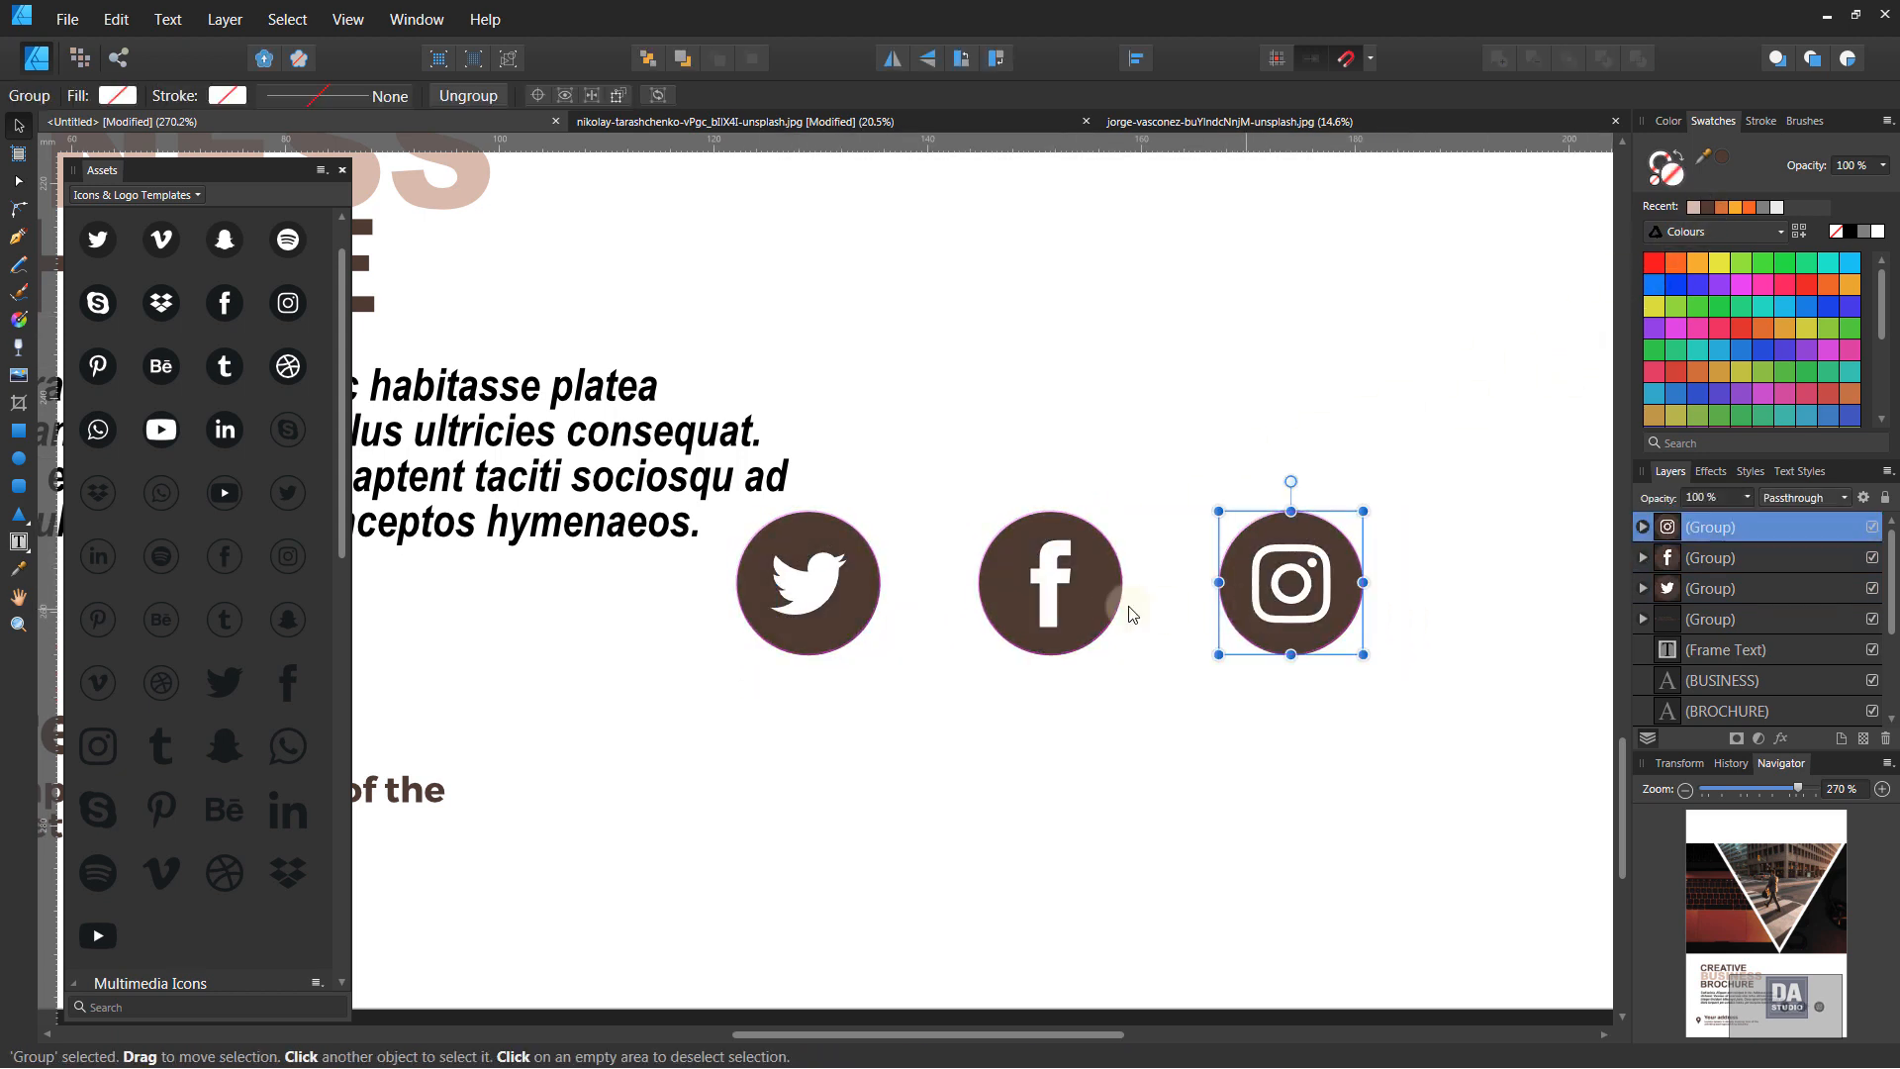
{"action": "left_click", "coordinate": [1079, 604], "text": "shift"}
{"action": "left_click", "coordinate": [838, 592], "text": "shift"}
{"action": "right_click", "coordinate": [838, 592]}
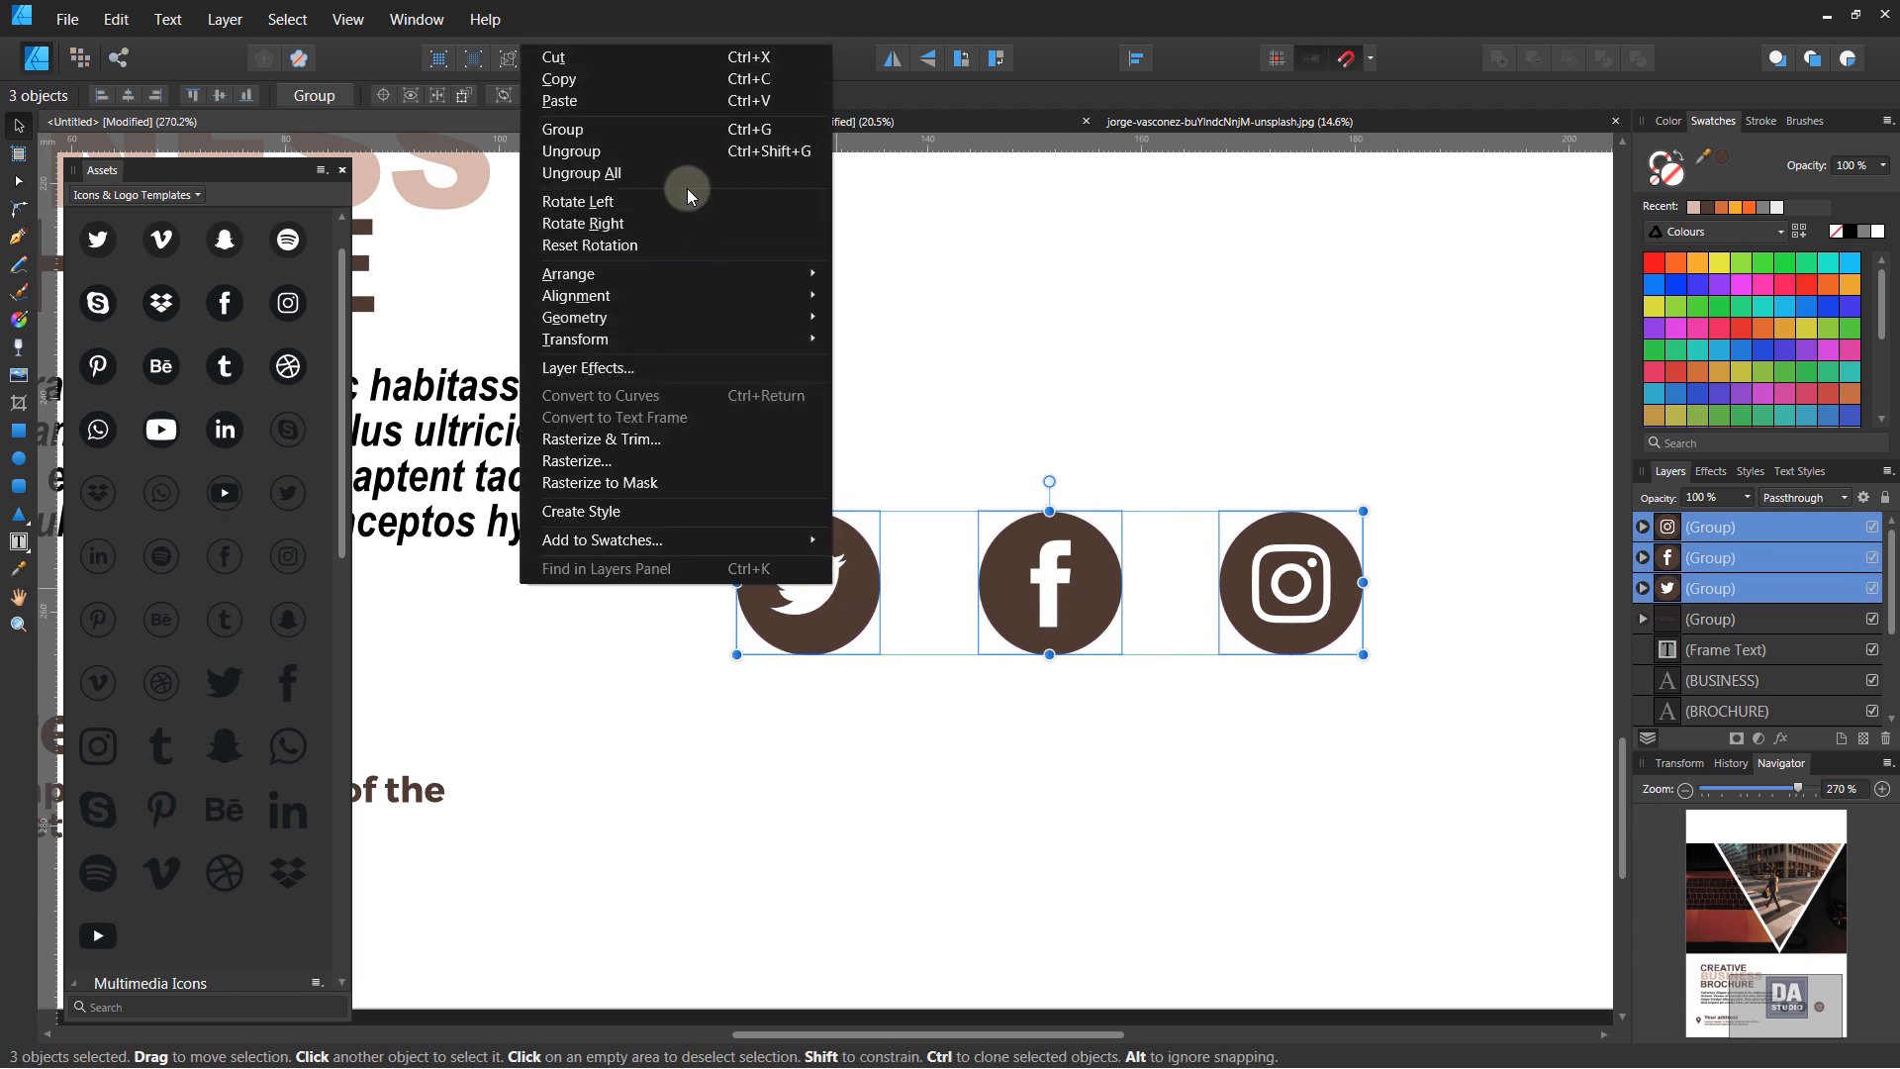
{"action": "left_click", "coordinate": [696, 139]}
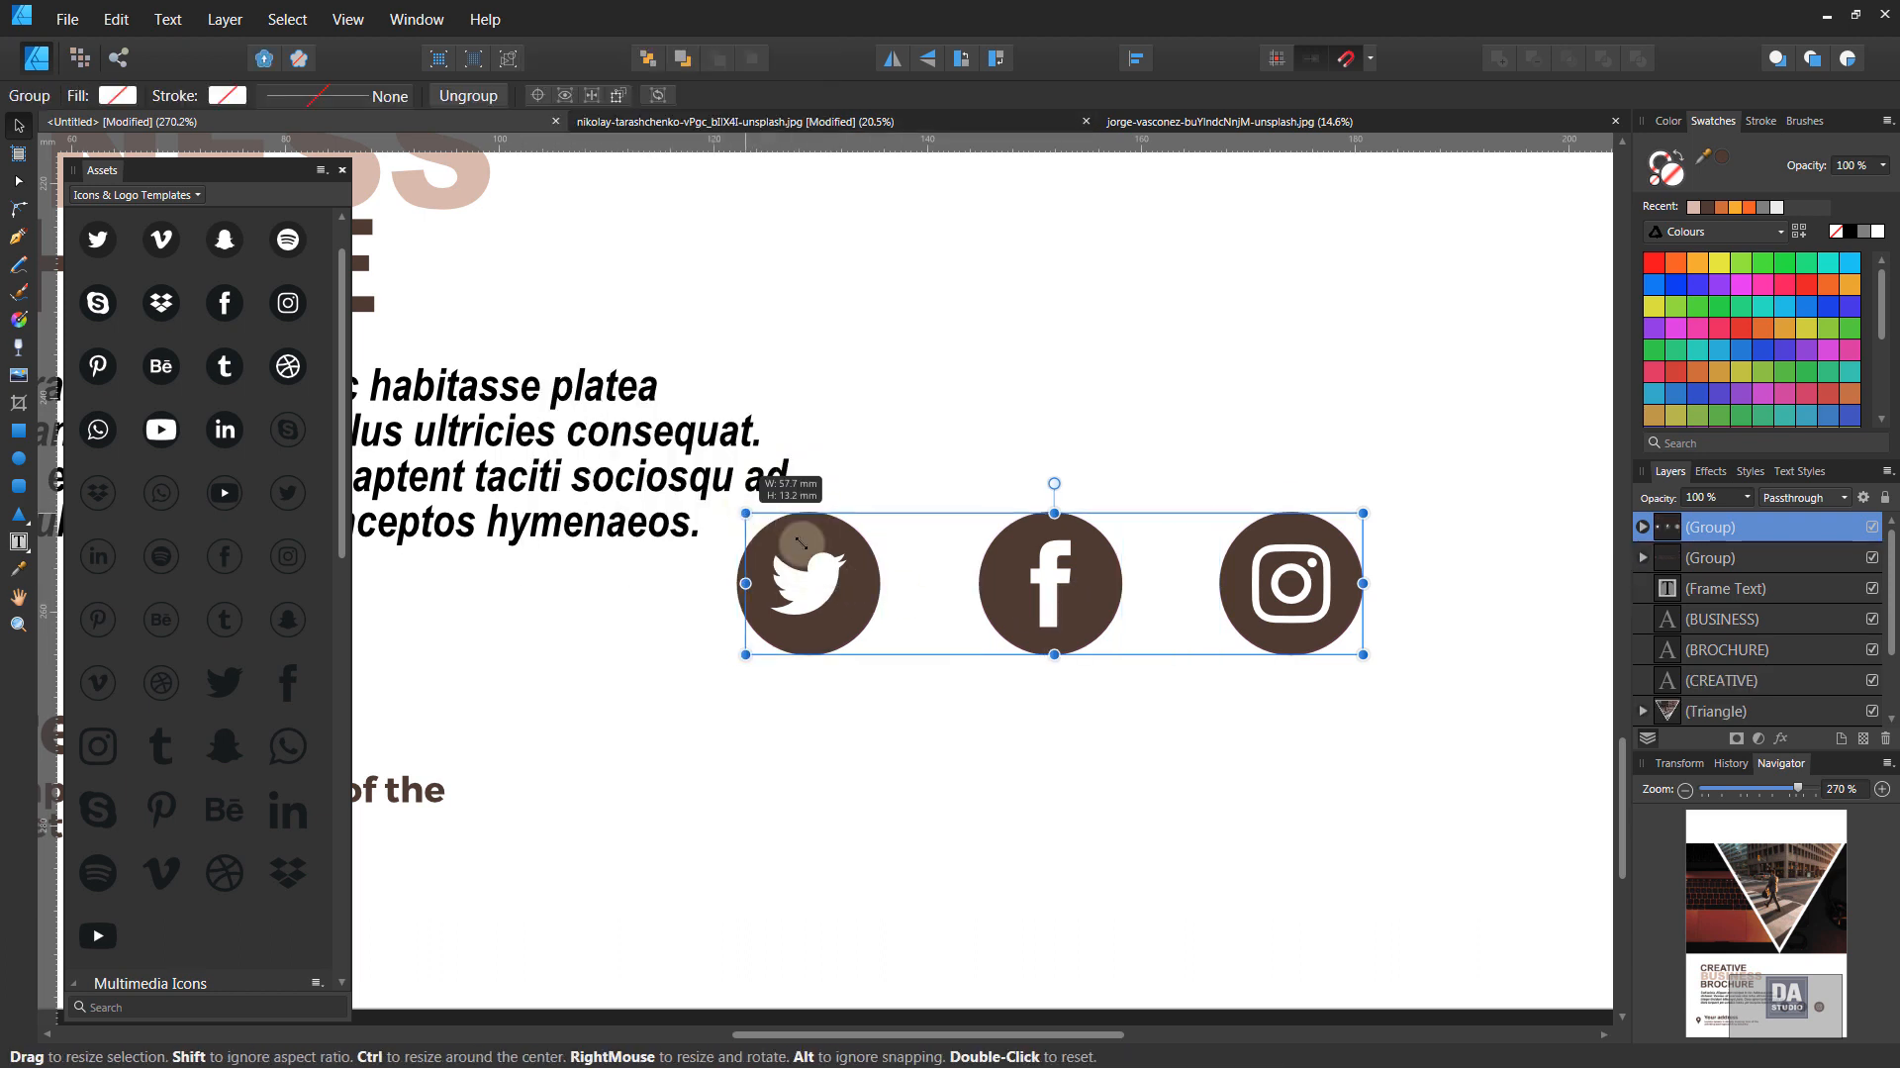
Scale the social icon group down and move it to the page's lower-right corner, level with the address
{"action": "left_click_drag", "start_coordinate": [736, 510], "coordinate": [952, 560]}
{"action": "left_click_drag", "start_coordinate": [1165, 653], "coordinate": [1387, 879]}
{"action": "scroll", "coordinate": [1382, 916], "scroll_direction": "down", "scroll_amount": 5}
{"action": "left_click", "coordinate": [1250, 972]}
{"action": "scroll", "coordinate": [1167, 799], "scroll_direction": "down", "scroll_amount": 1}
{"action": "scroll", "coordinate": [1188, 772], "scroll_direction": "down", "scroll_amount": 3}
{"action": "left_click_drag", "start_coordinate": [1213, 653], "coordinate": [1052, 714]}
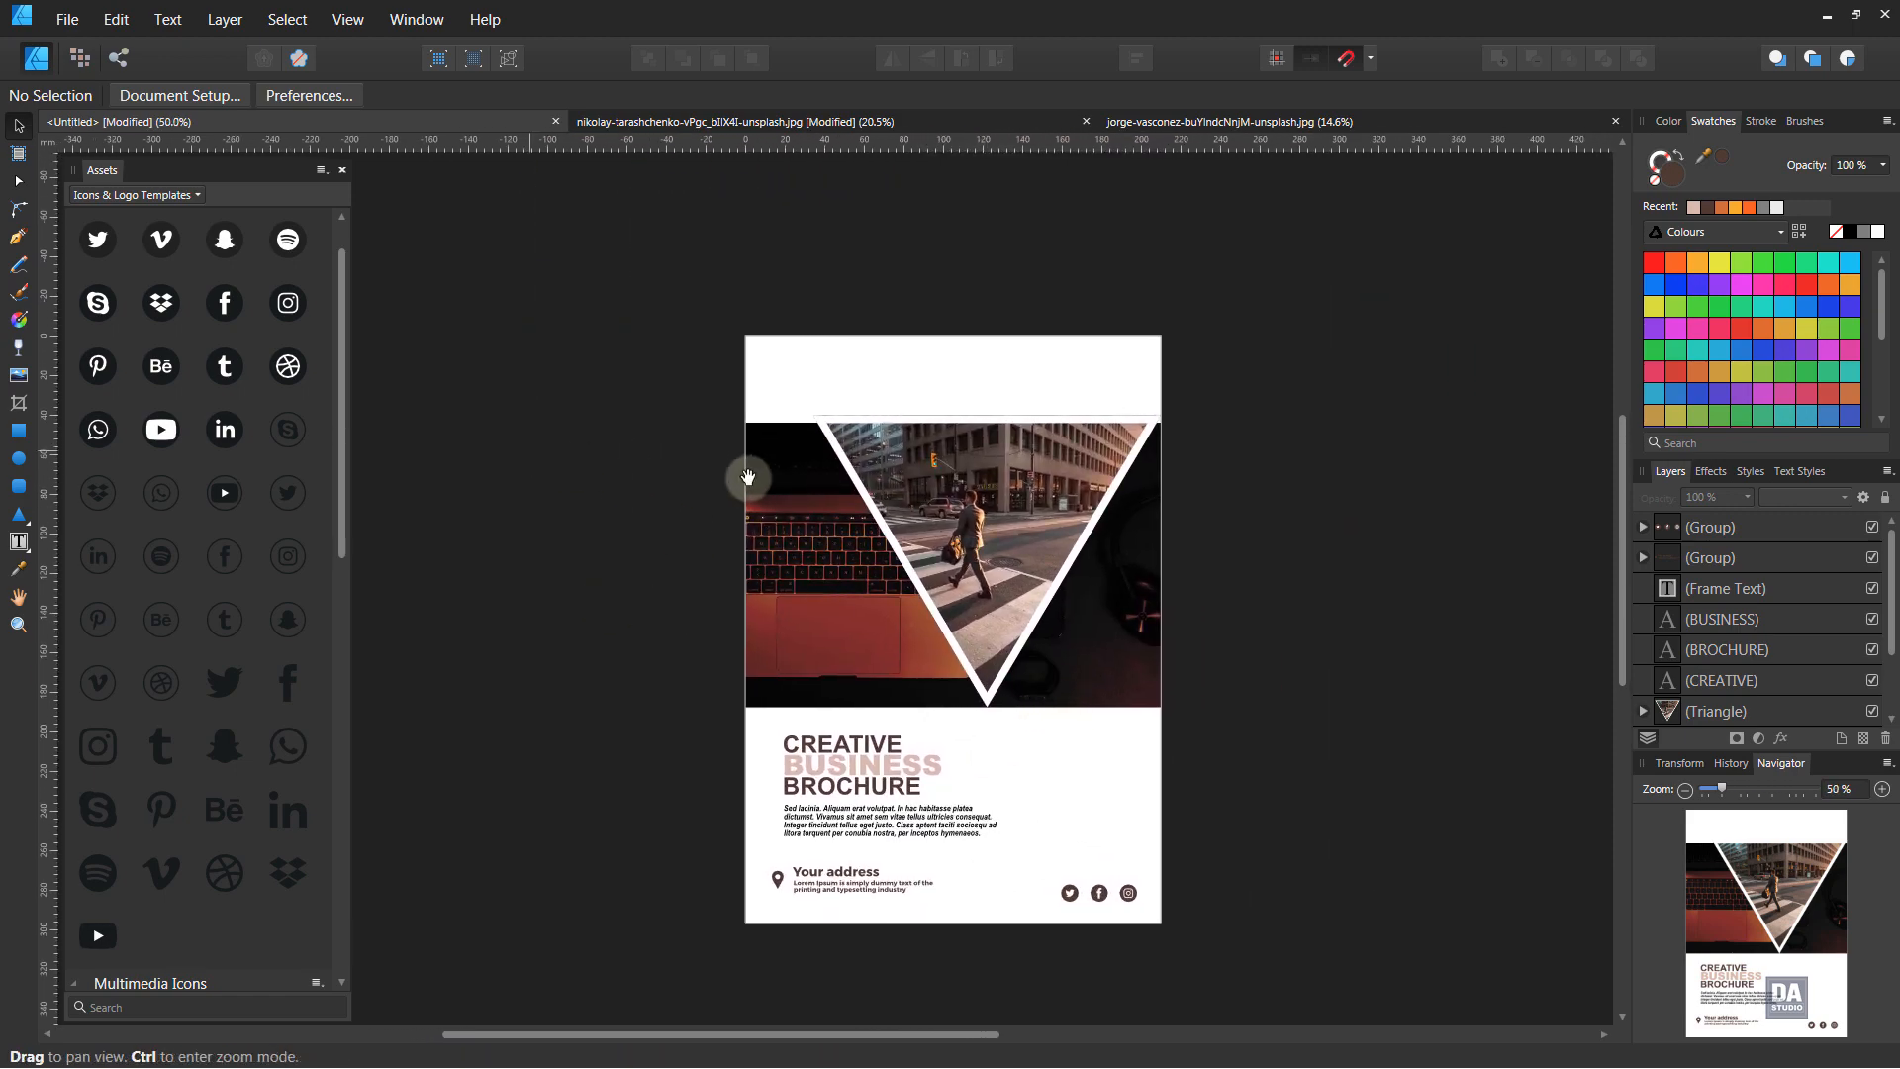
{"action": "left_click_drag", "start_coordinate": [747, 475], "coordinate": [686, 477]}
Place the triangle Design Art Studio logo from the CustomAssets library in the white band above the photos and colour it dark brown
{"action": "left_click", "coordinate": [154, 195]}
{"action": "left_click", "coordinate": [109, 262]}
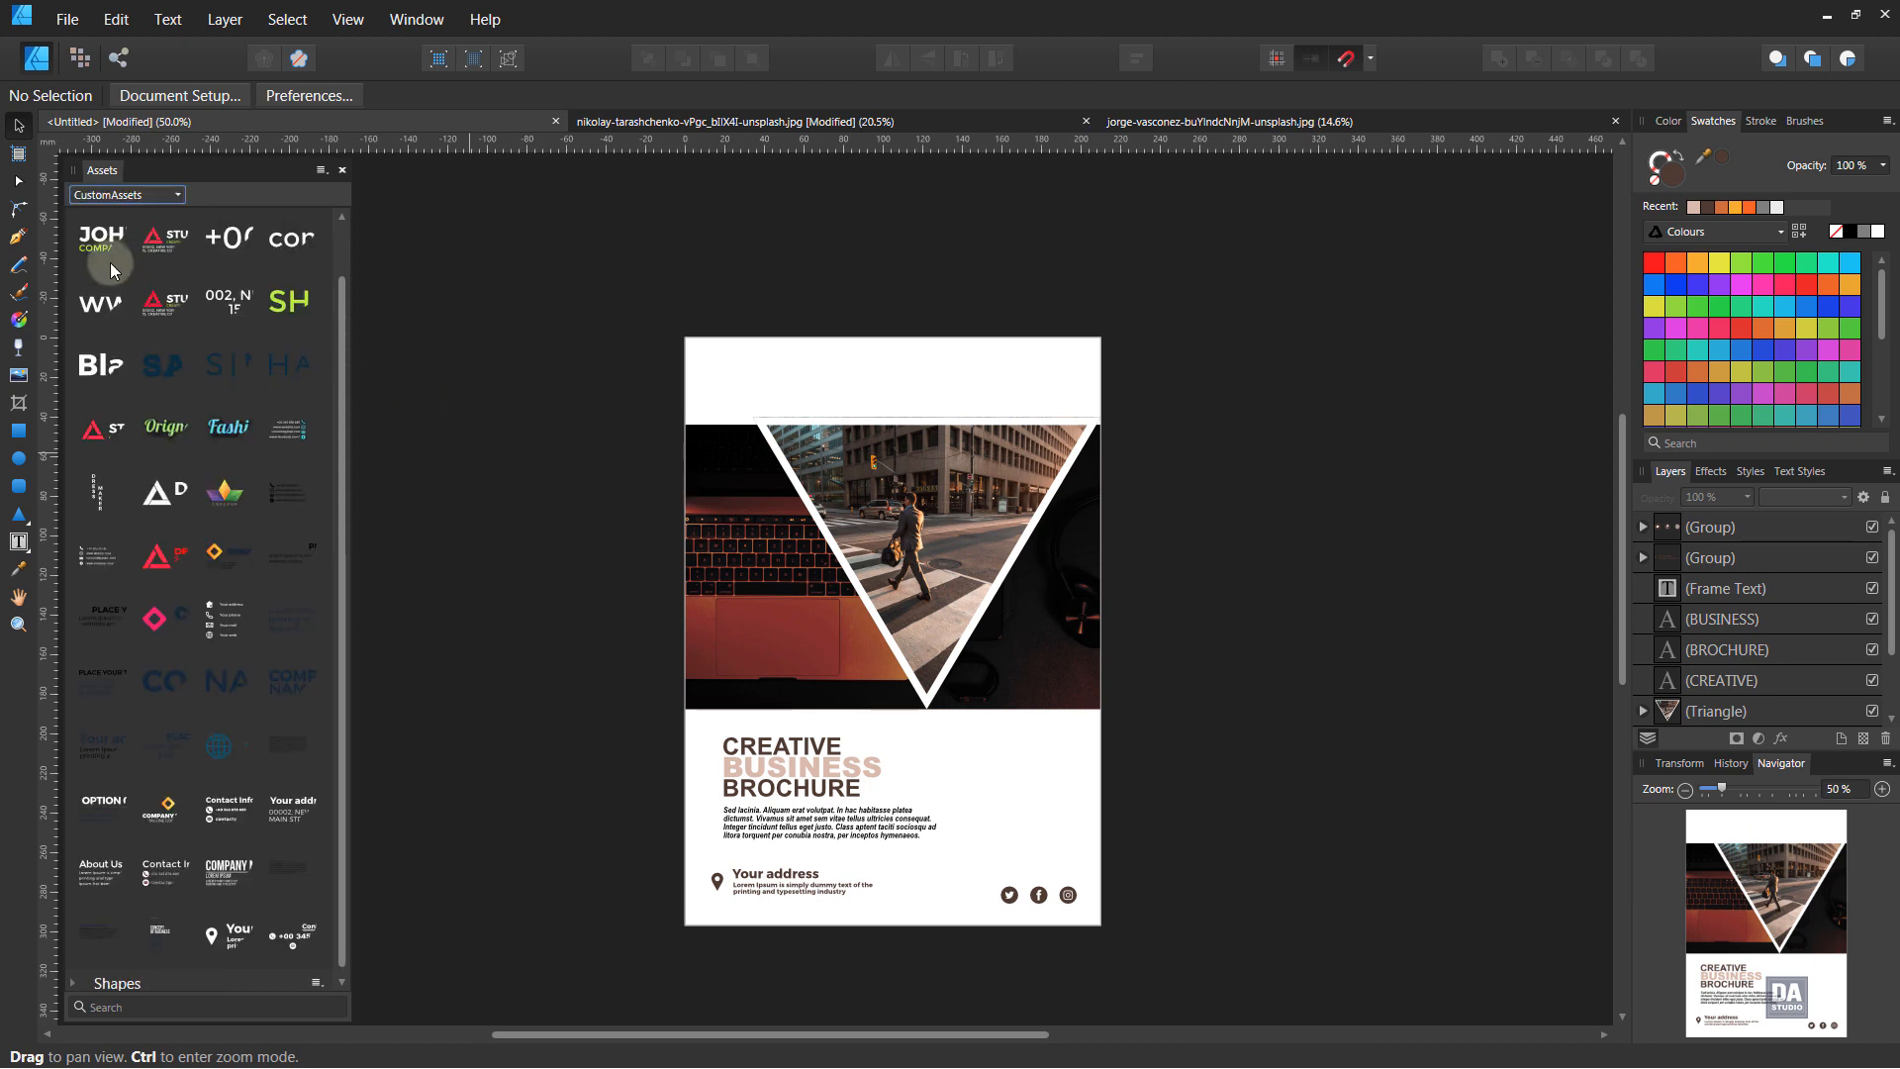
{"action": "scroll", "coordinate": [123, 392], "scroll_direction": "up", "scroll_amount": 1}
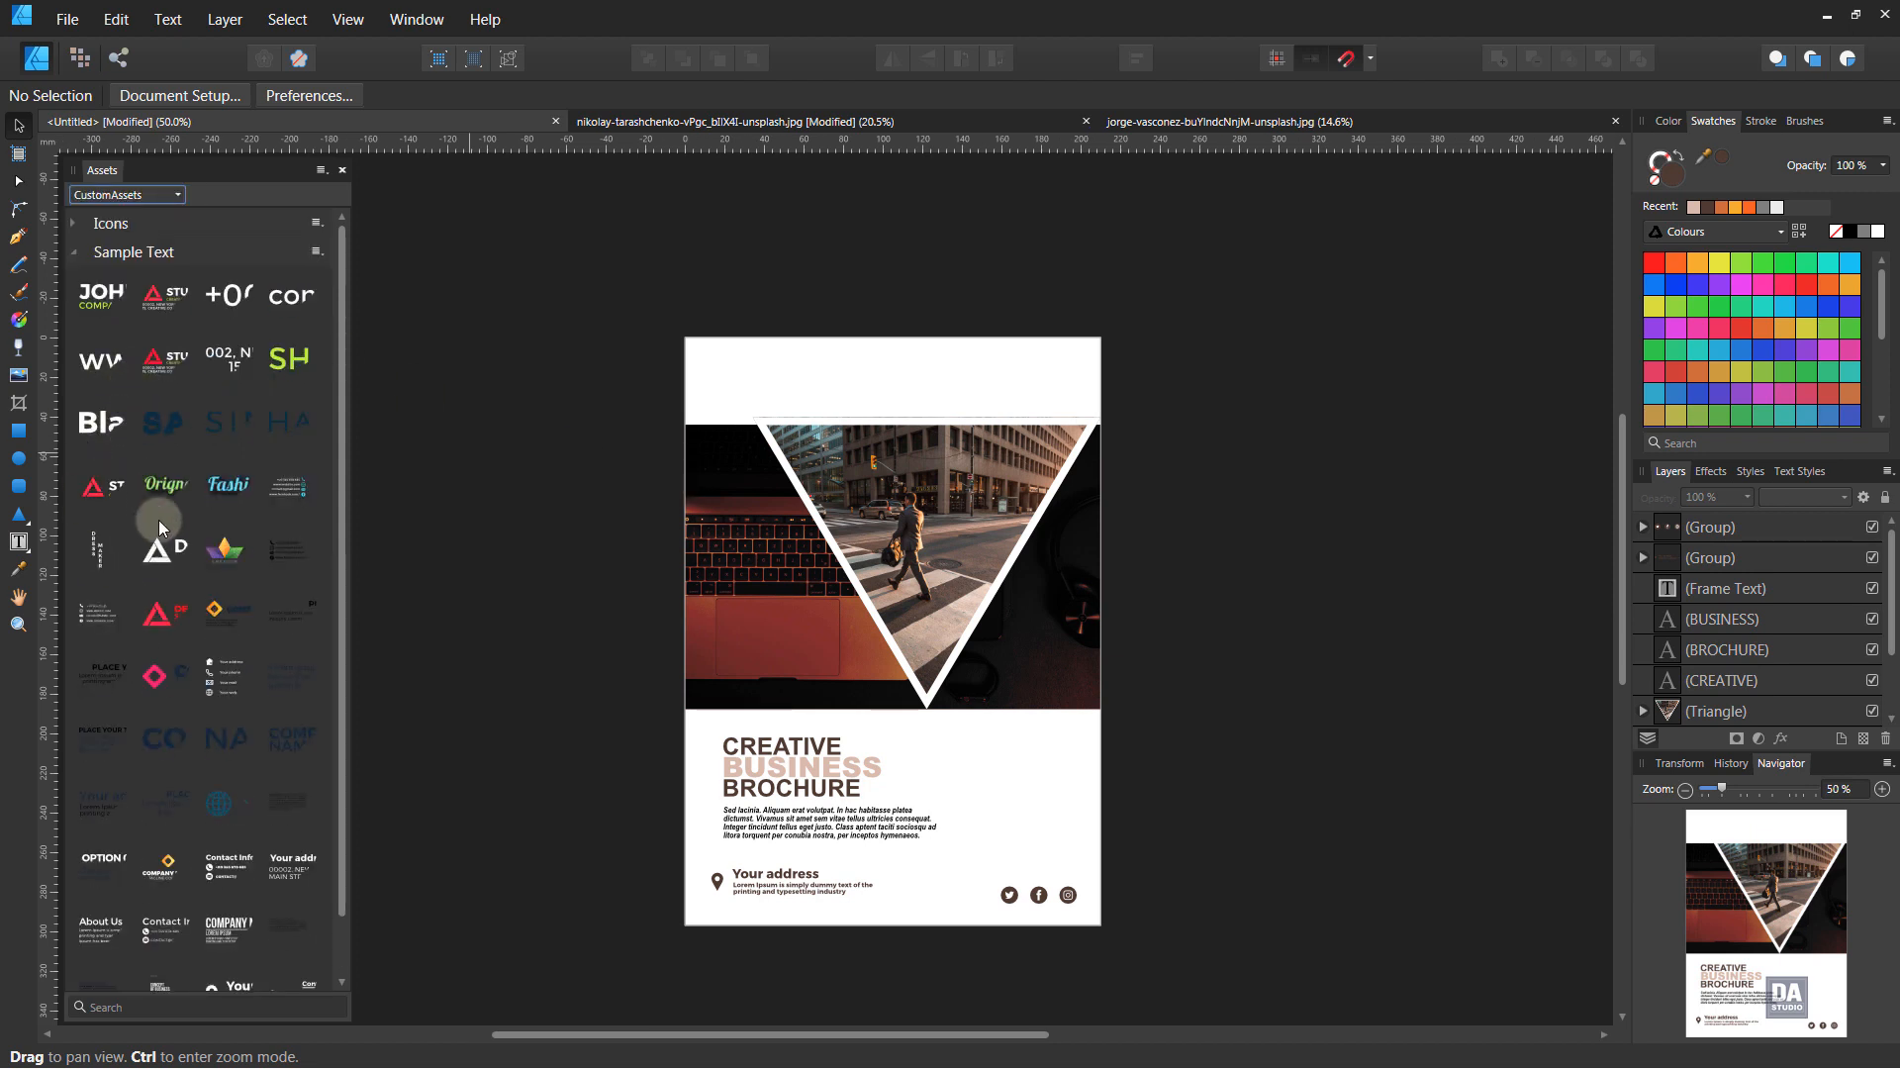
{"action": "left_click_drag", "start_coordinate": [158, 520], "coordinate": [802, 382]}
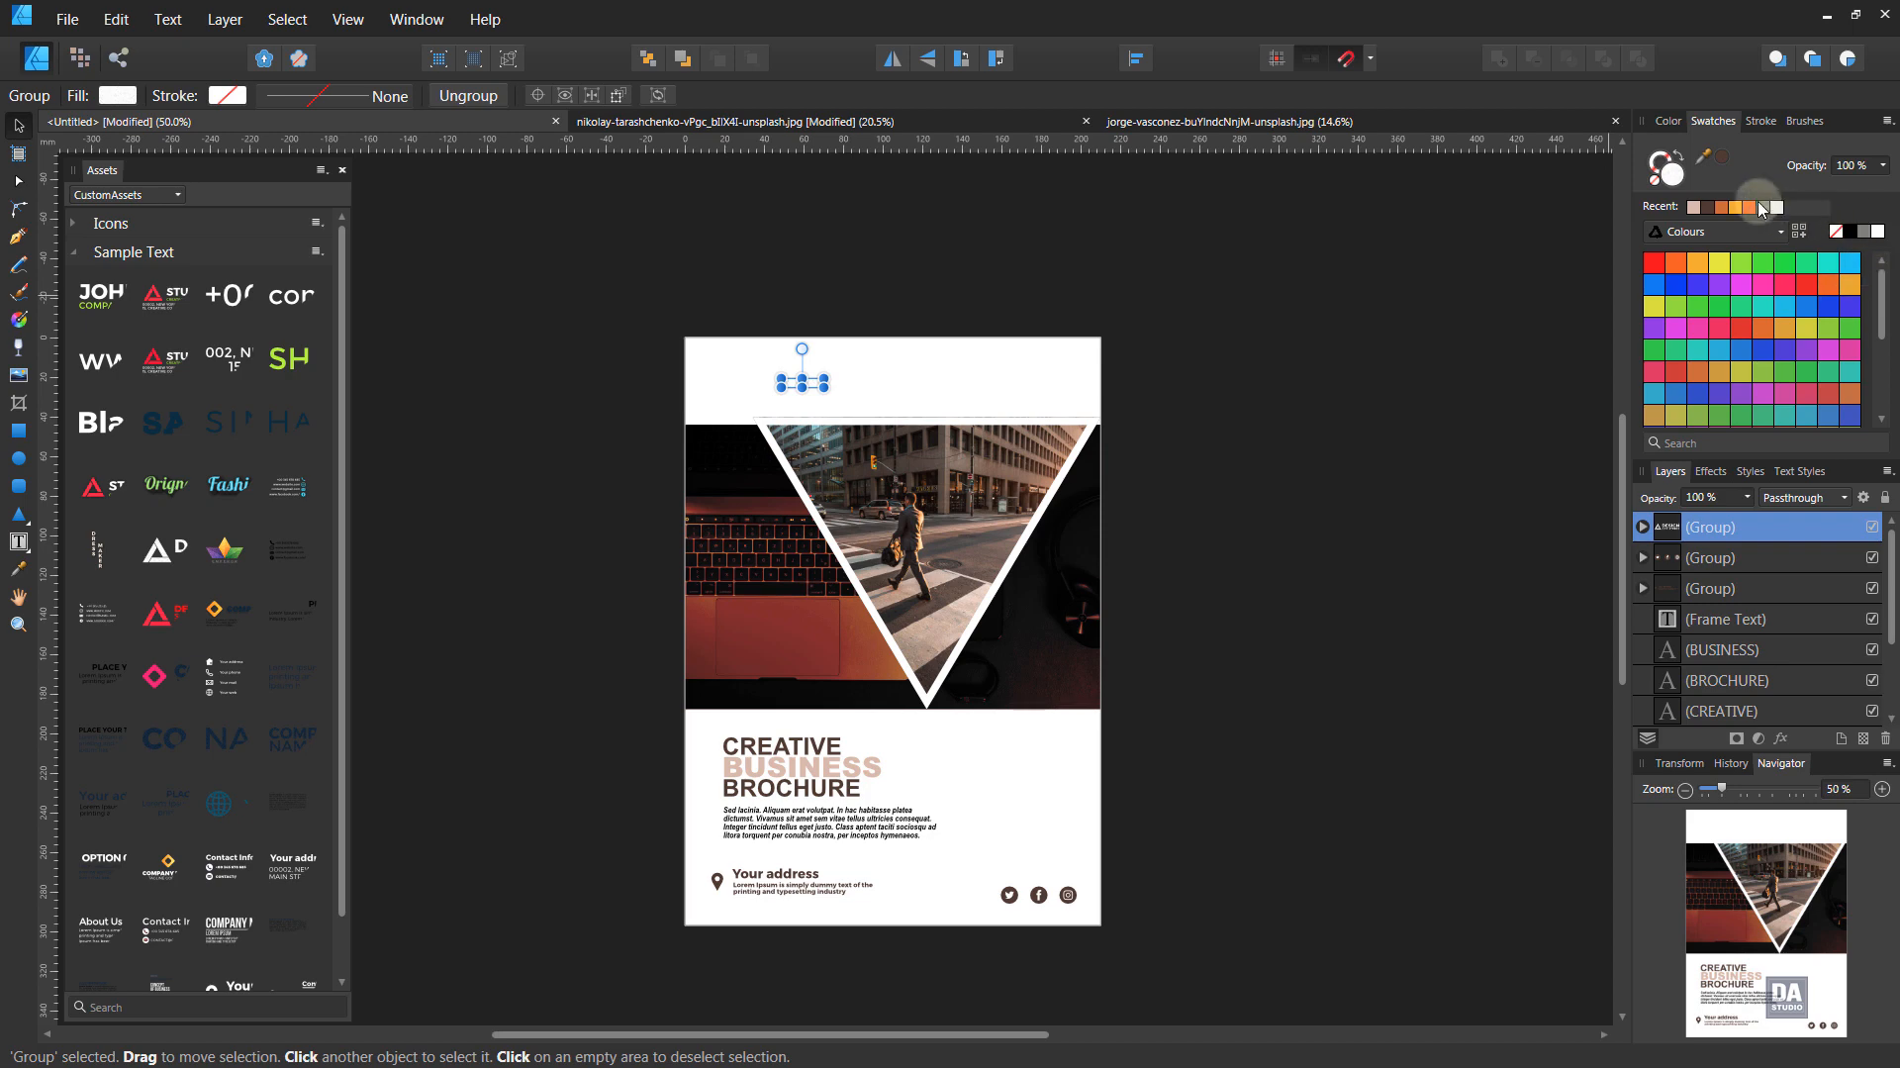
{"action": "left_click", "coordinate": [1722, 156]}
Enlarge the Design Art Studio logo towards the page's left edge and shift it slightly right within the white band
{"action": "key", "text": "ctrl+space"}
{"action": "left_click_drag", "start_coordinate": [698, 323], "coordinate": [1275, 403]}
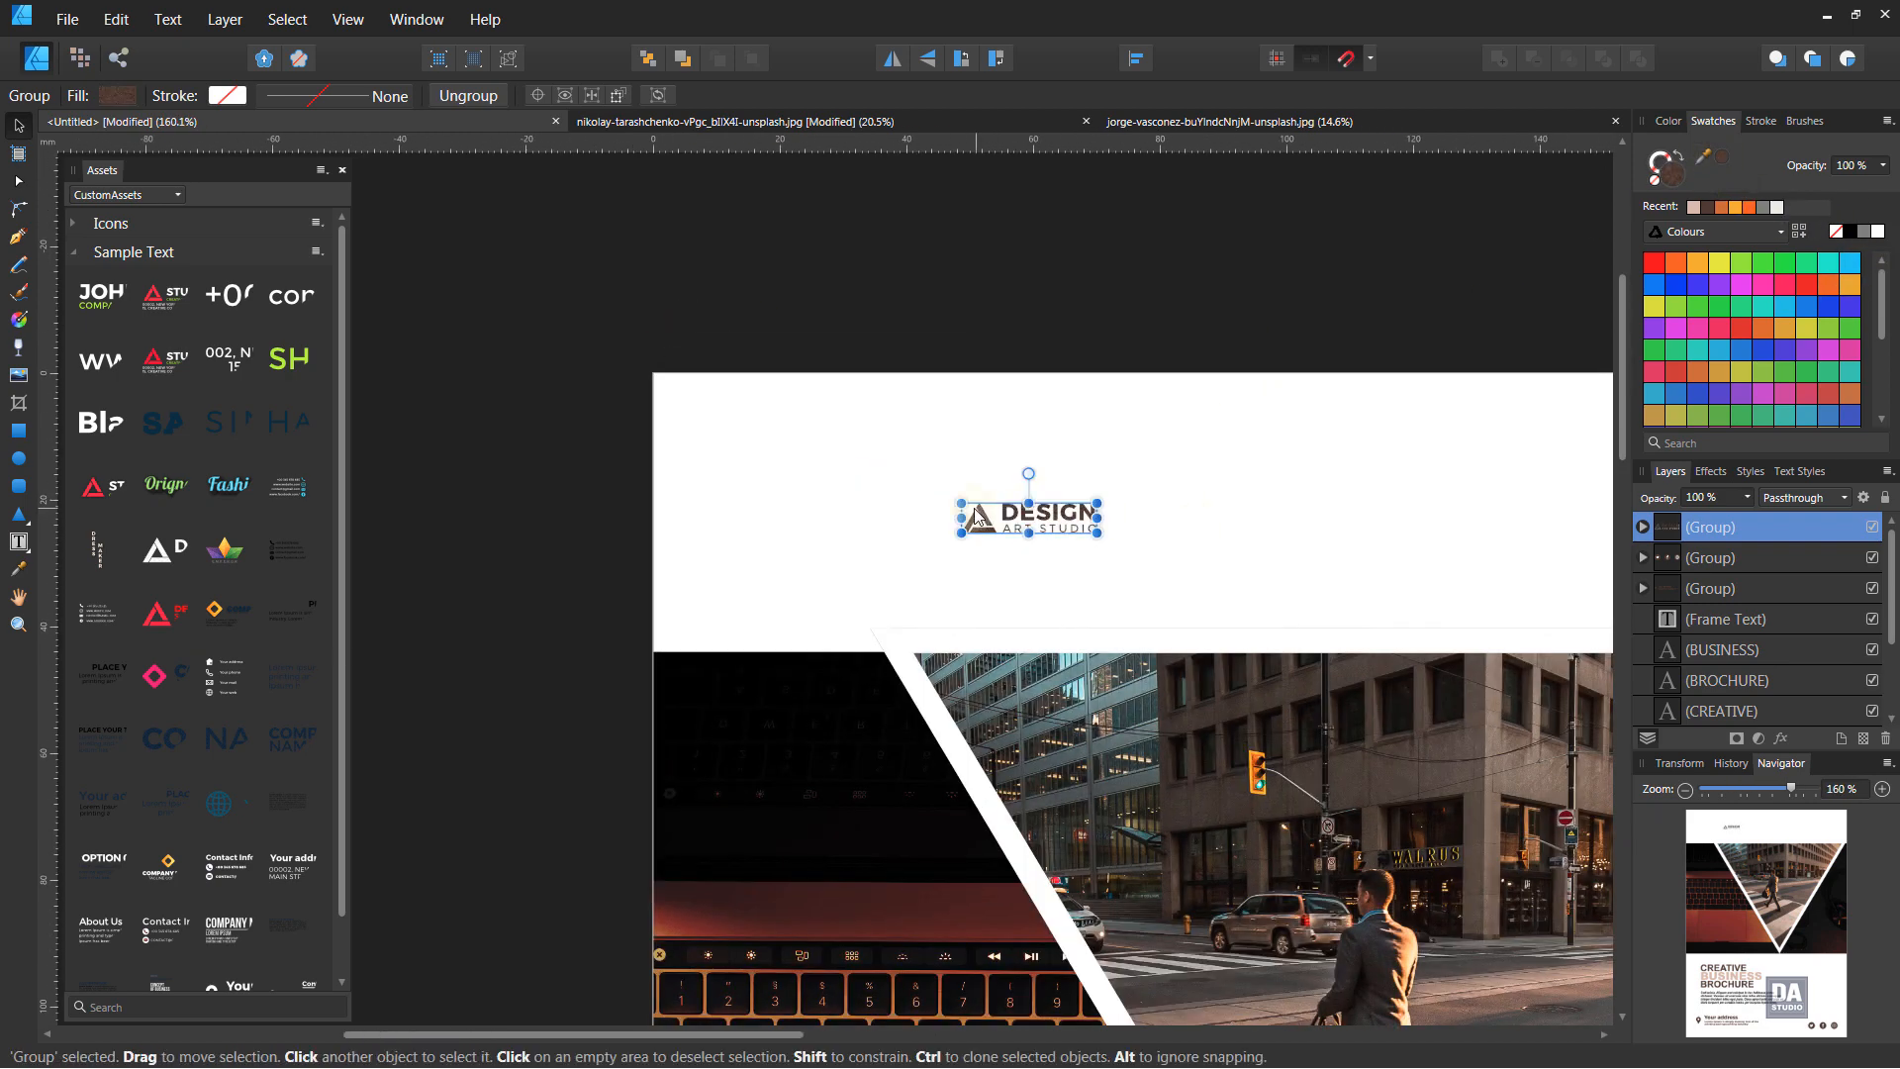
{"action": "left_click_drag", "start_coordinate": [962, 515], "coordinate": [714, 516]}
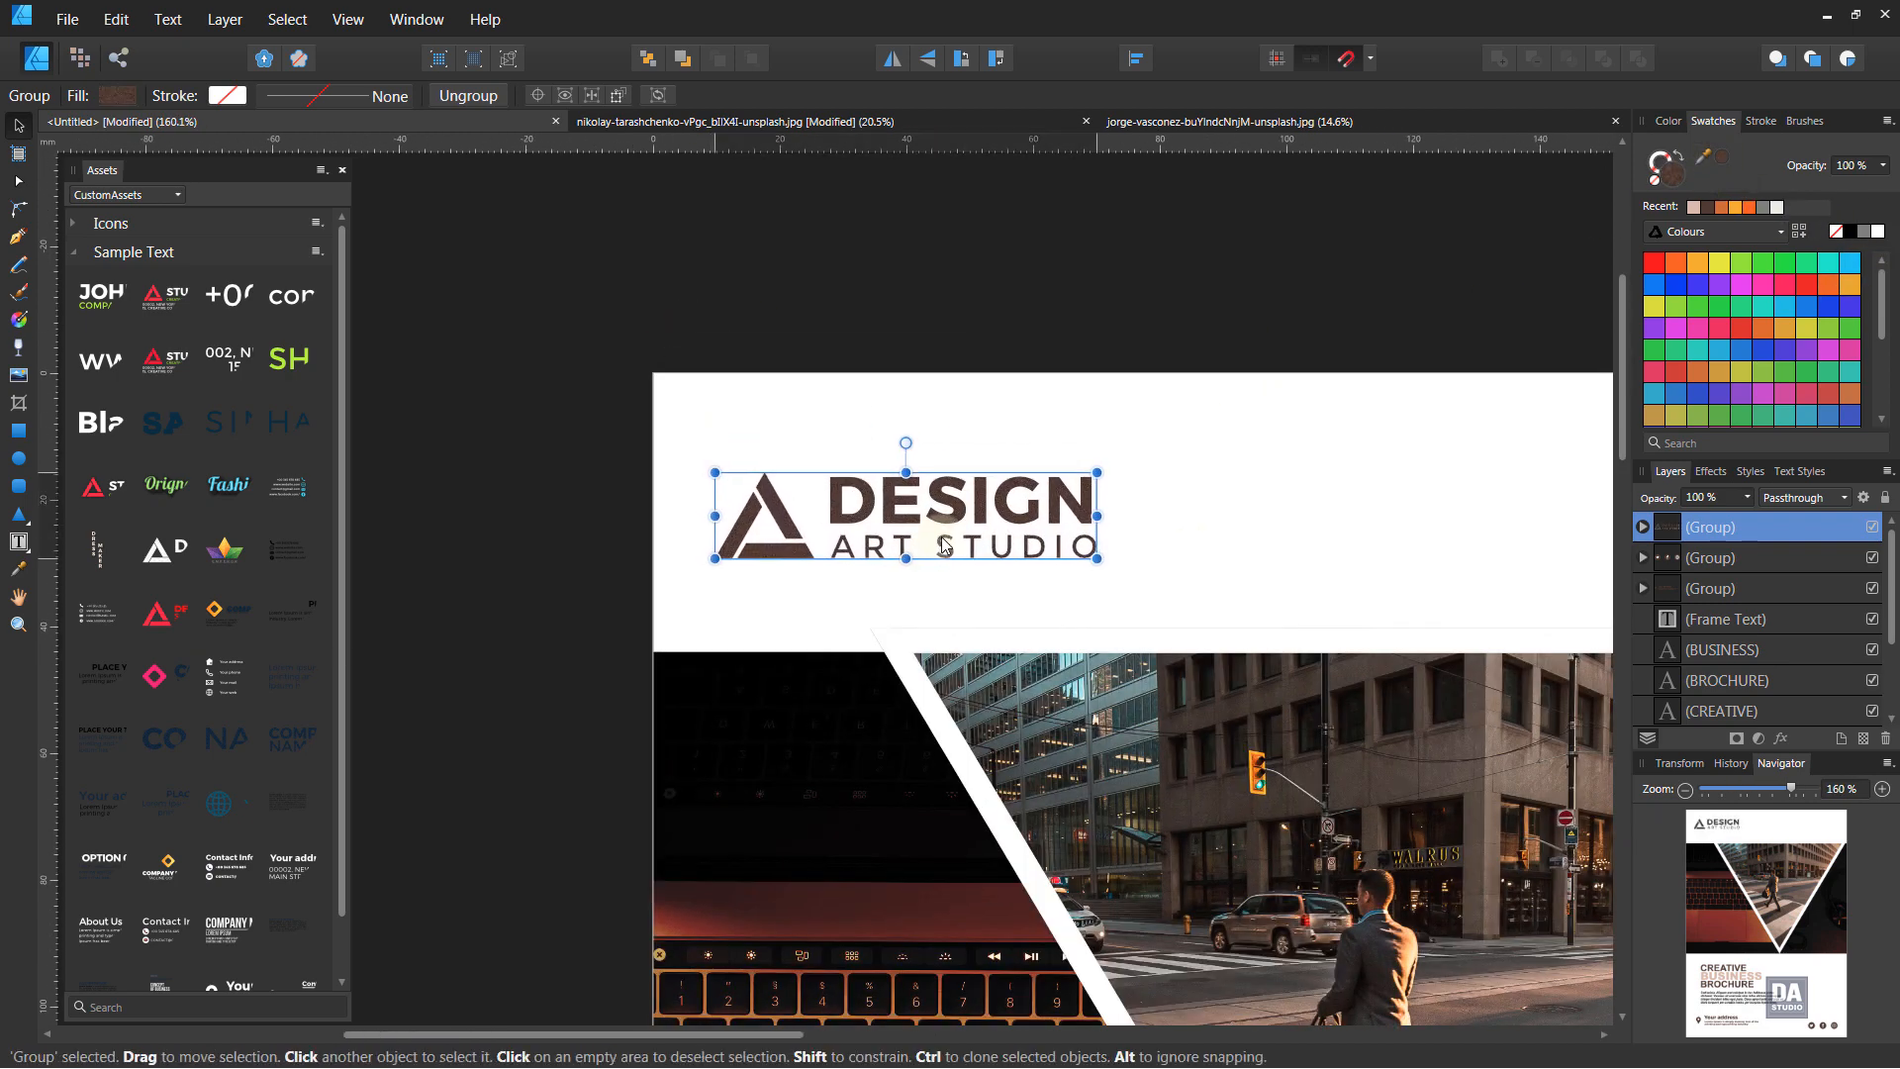
{"action": "left_click_drag", "start_coordinate": [944, 546], "coordinate": [960, 549]}
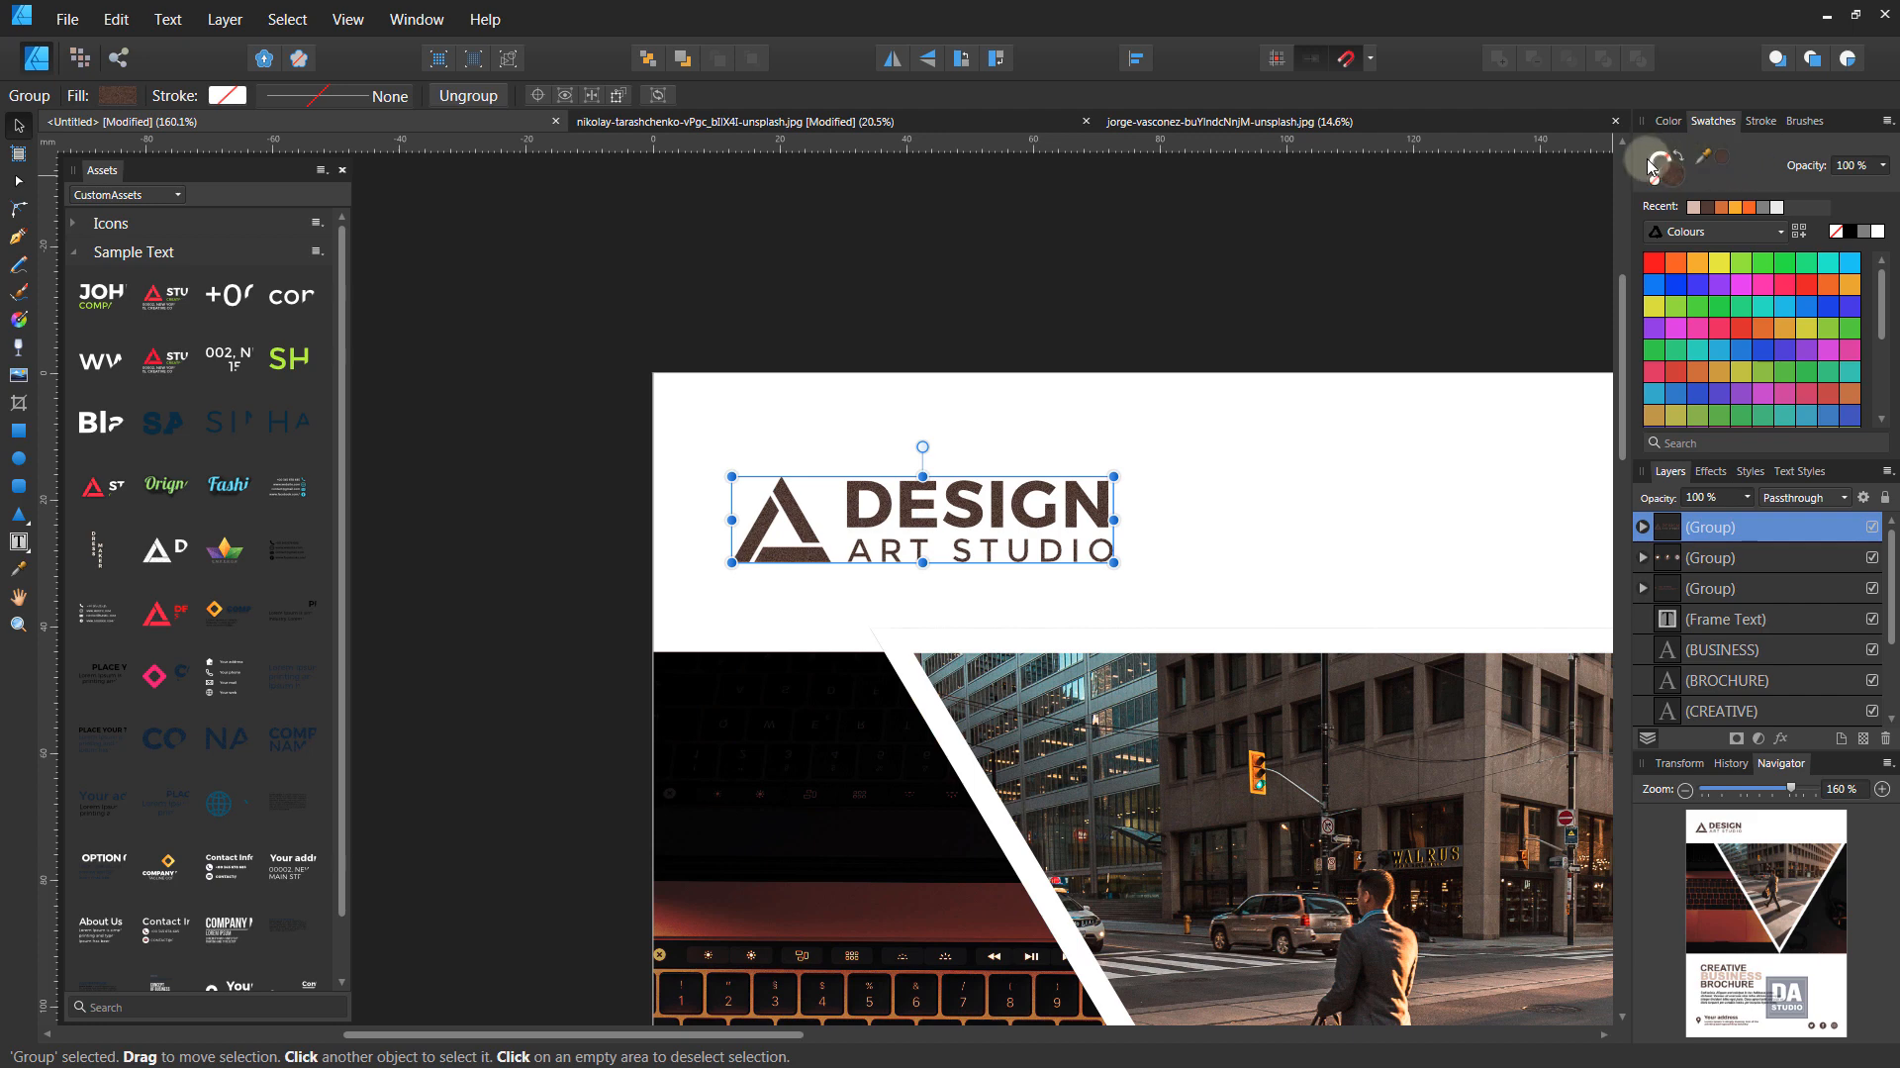
Give the logo a dark brown stroke with a width of 1 pt
{"action": "left_click", "coordinate": [1656, 166]}
{"action": "left_click", "coordinate": [1725, 159]}
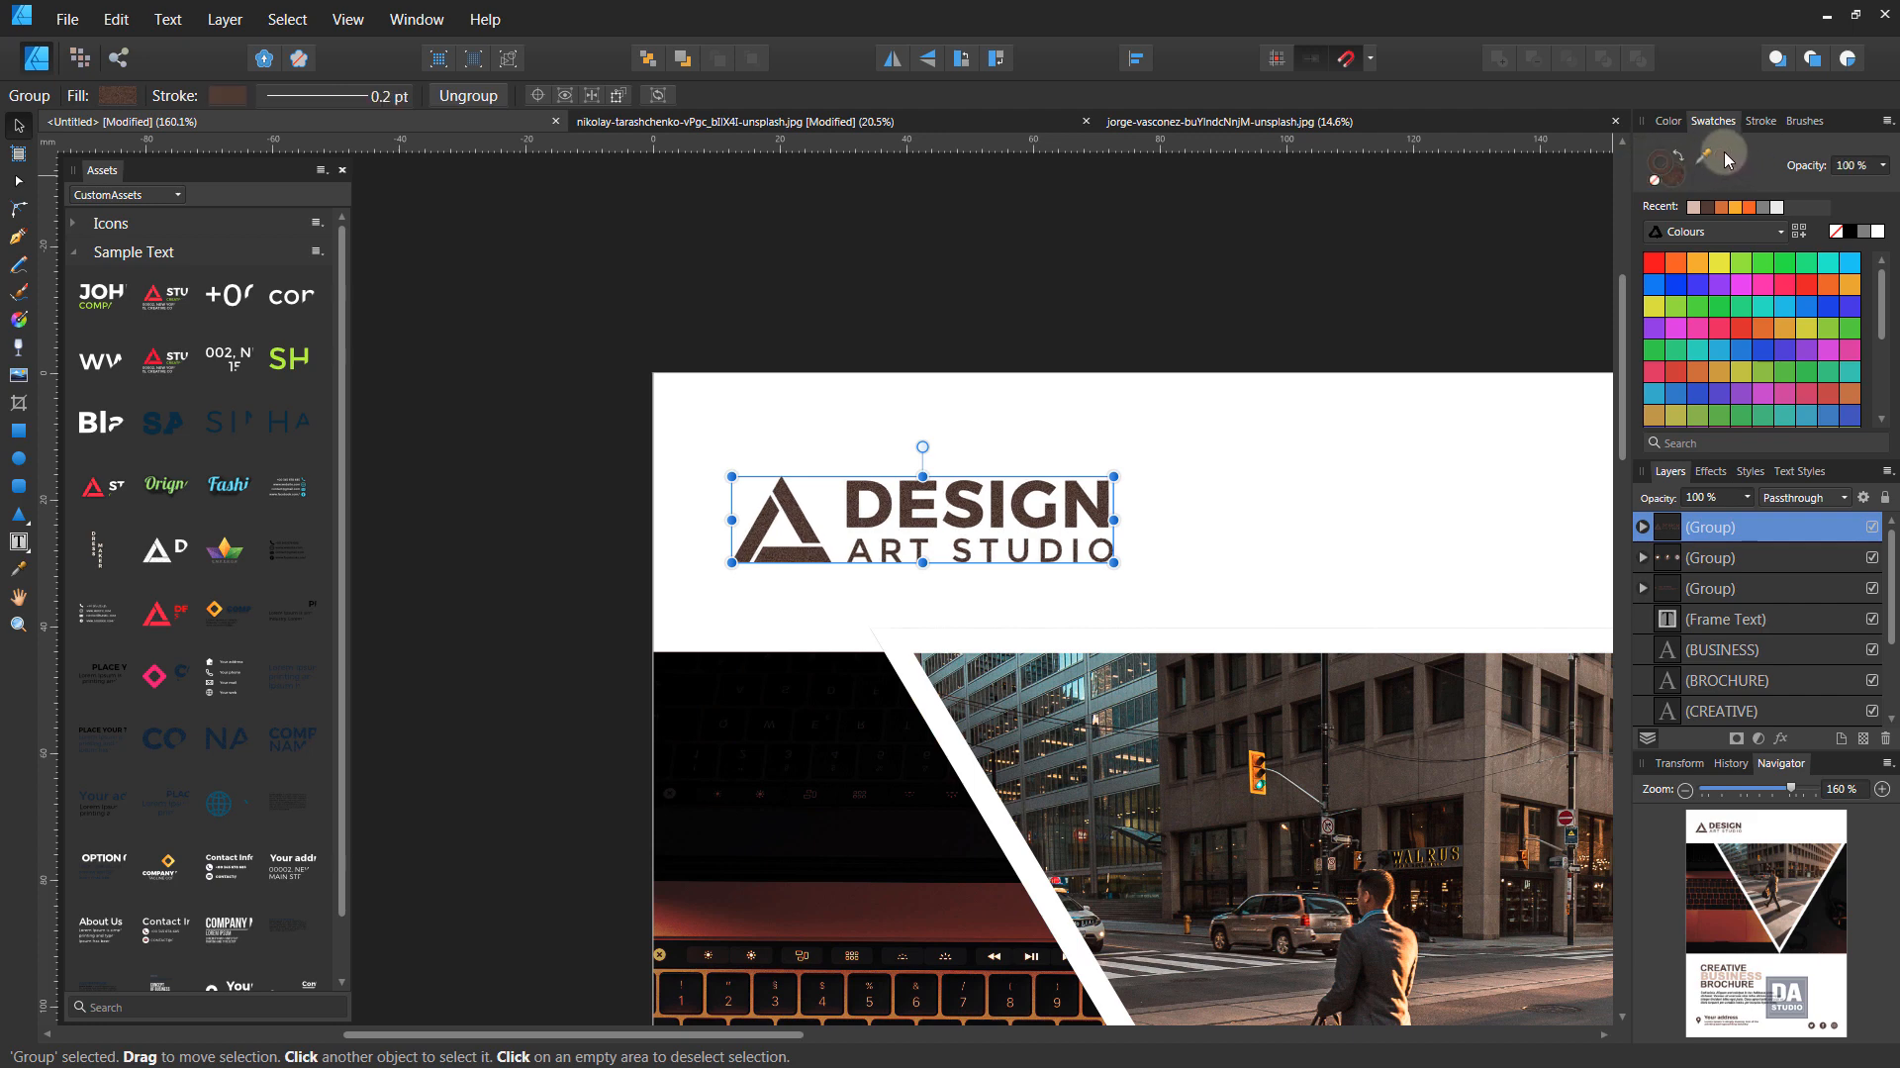
{"action": "left_click", "coordinate": [1762, 122]}
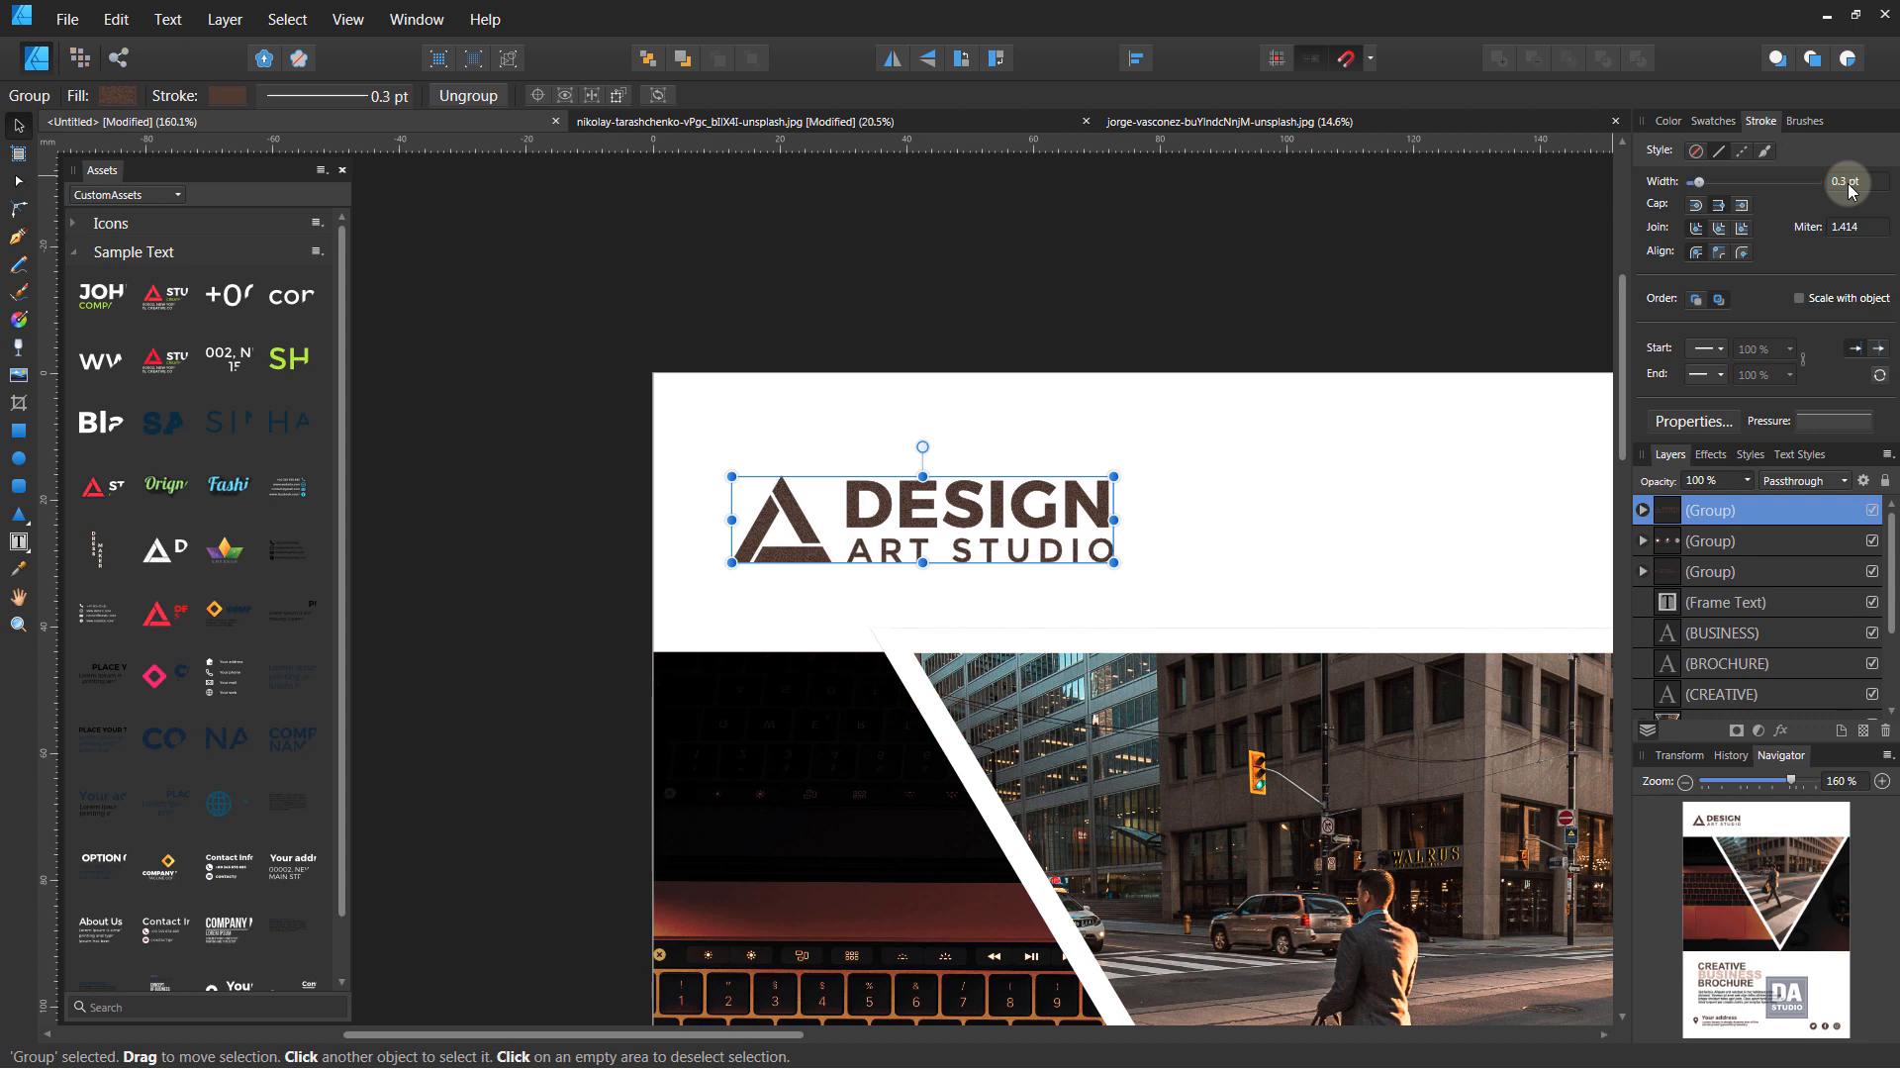
{"action": "scroll", "coordinate": [1850, 190], "scroll_direction": "up", "scroll_amount": 7}
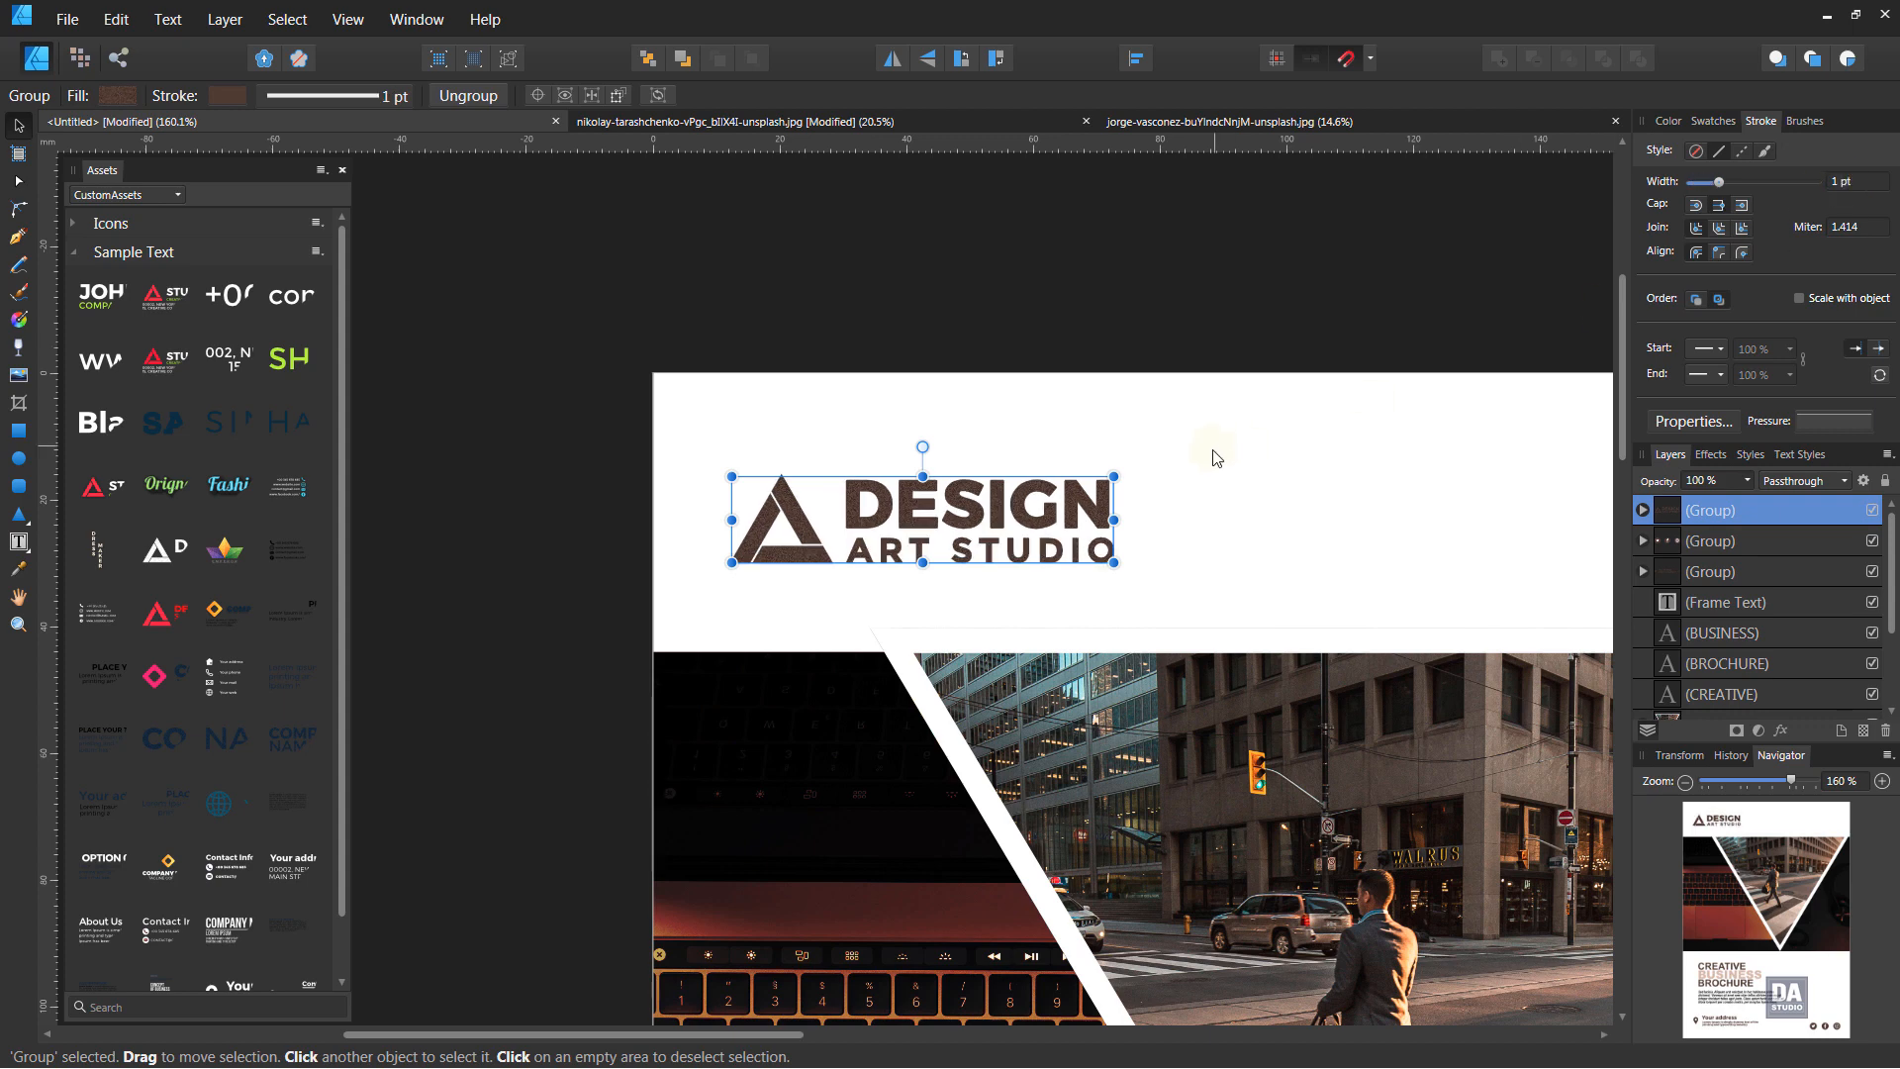
Enlarge the logo a little more and reposition it in the upper-left part of the white band above the photos
{"action": "left_click_drag", "start_coordinate": [1180, 439], "coordinate": [1202, 434]}
{"action": "left_click_drag", "start_coordinate": [1073, 502], "coordinate": [1086, 515]}
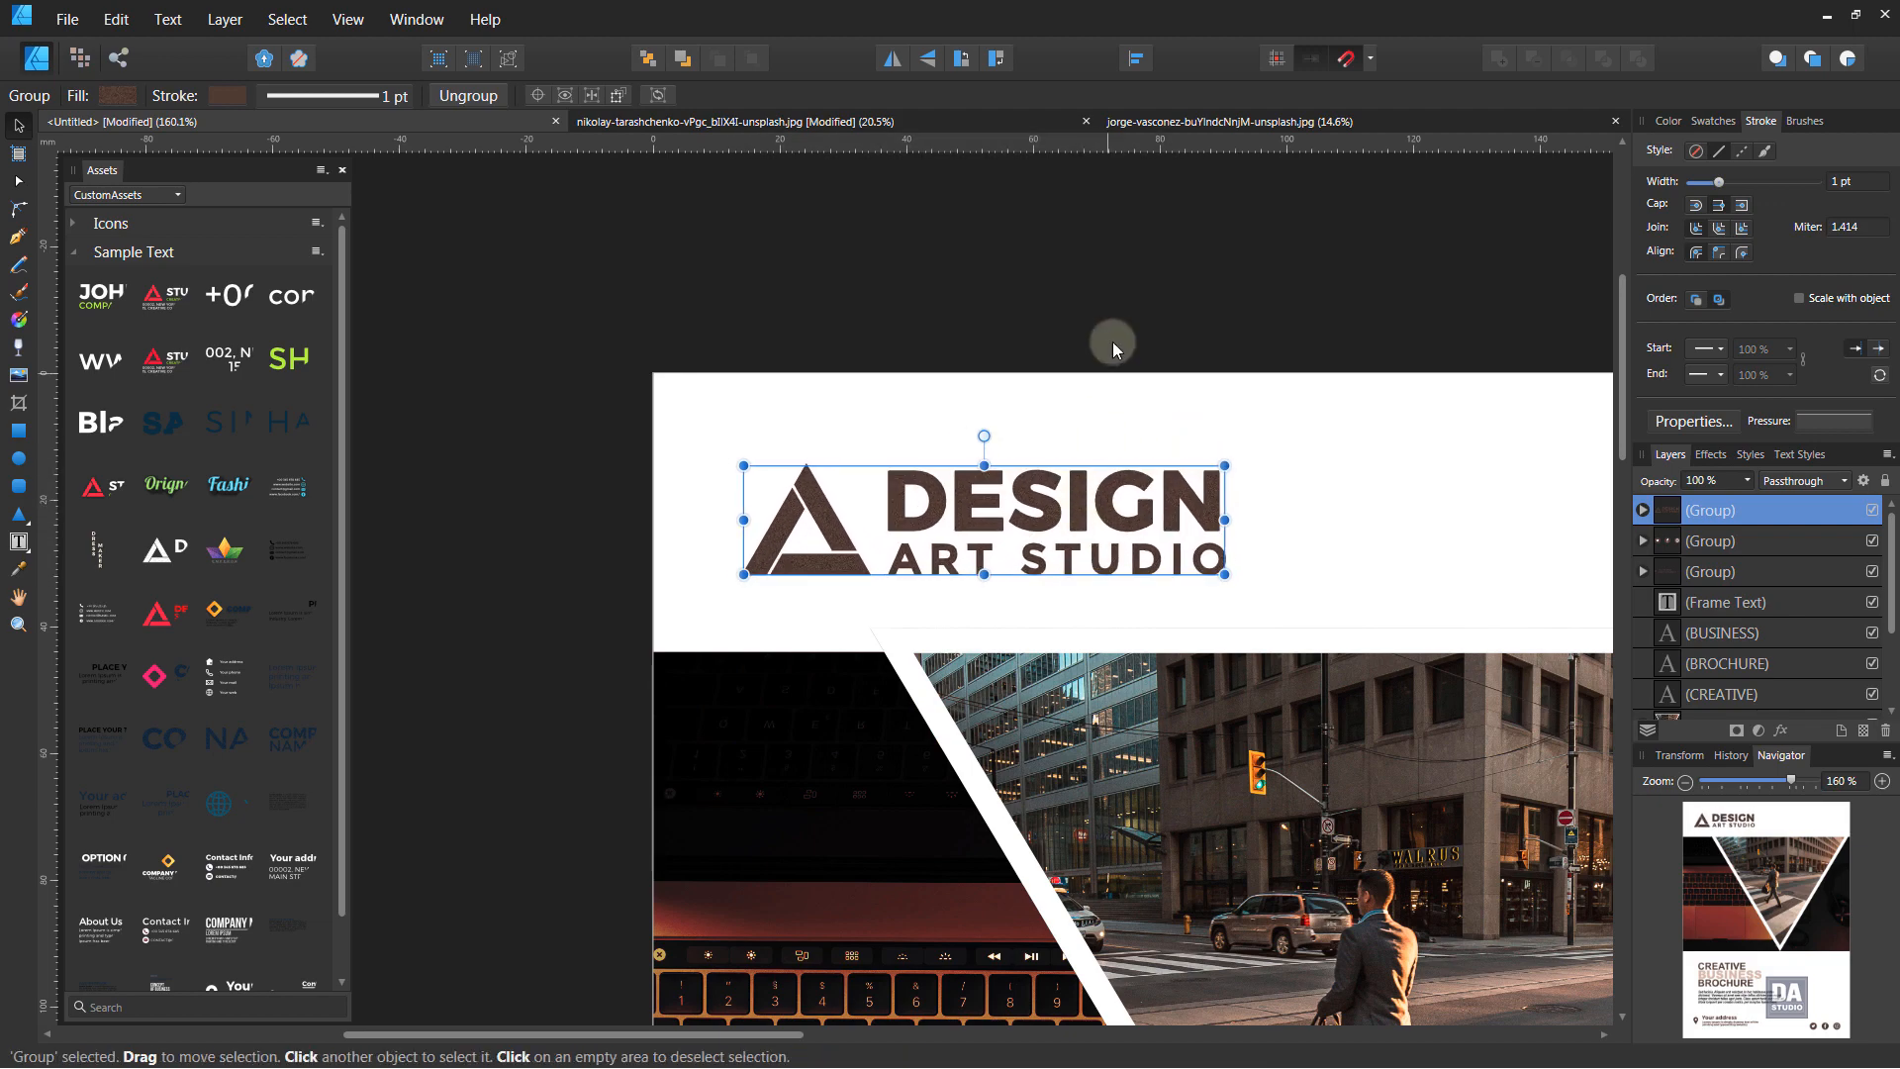
{"action": "left_click", "coordinate": [1113, 341]}
{"action": "scroll", "coordinate": [1000, 505], "scroll_direction": "down", "scroll_amount": 6}
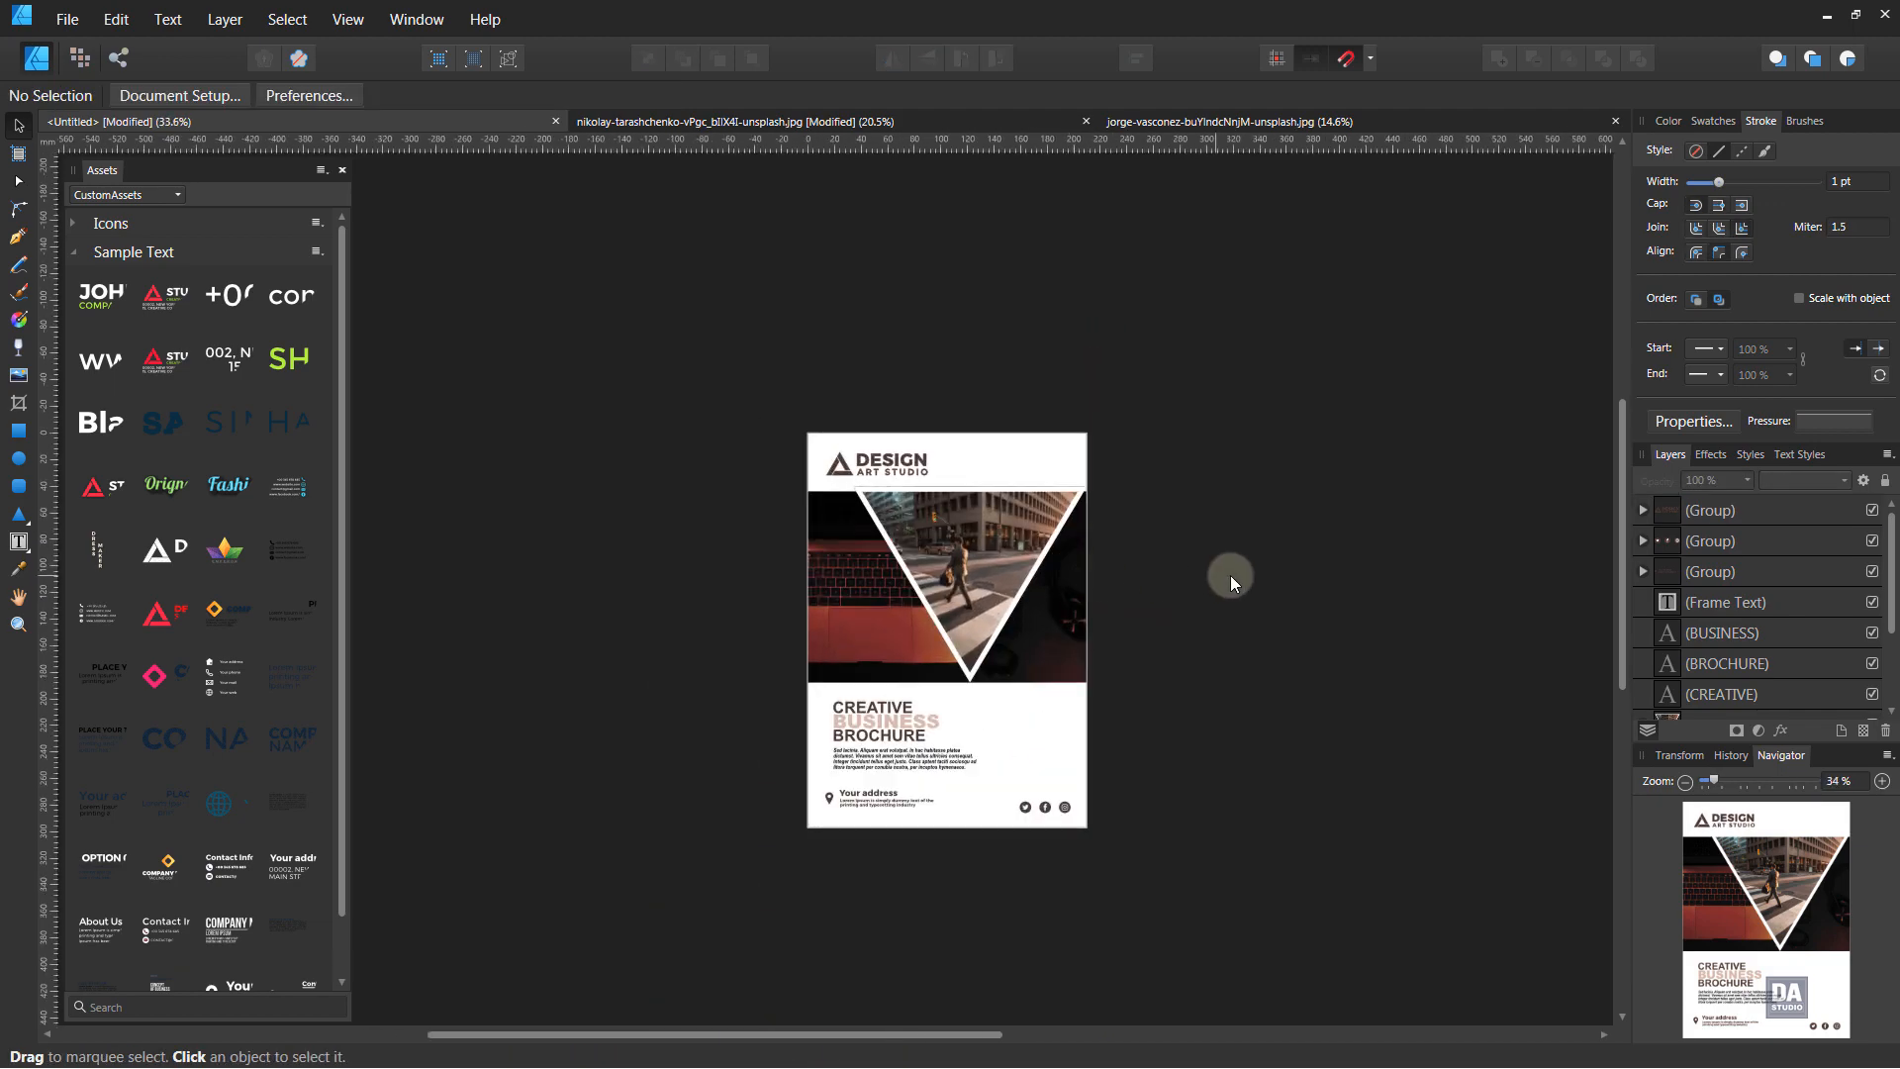
{"action": "key", "text": "z"}
{"action": "left_click", "coordinate": [1172, 671]}
{"action": "left_click", "coordinate": [1168, 672]}
{"action": "scroll", "coordinate": [1247, 692], "scroll_direction": "up", "scroll_amount": 1}
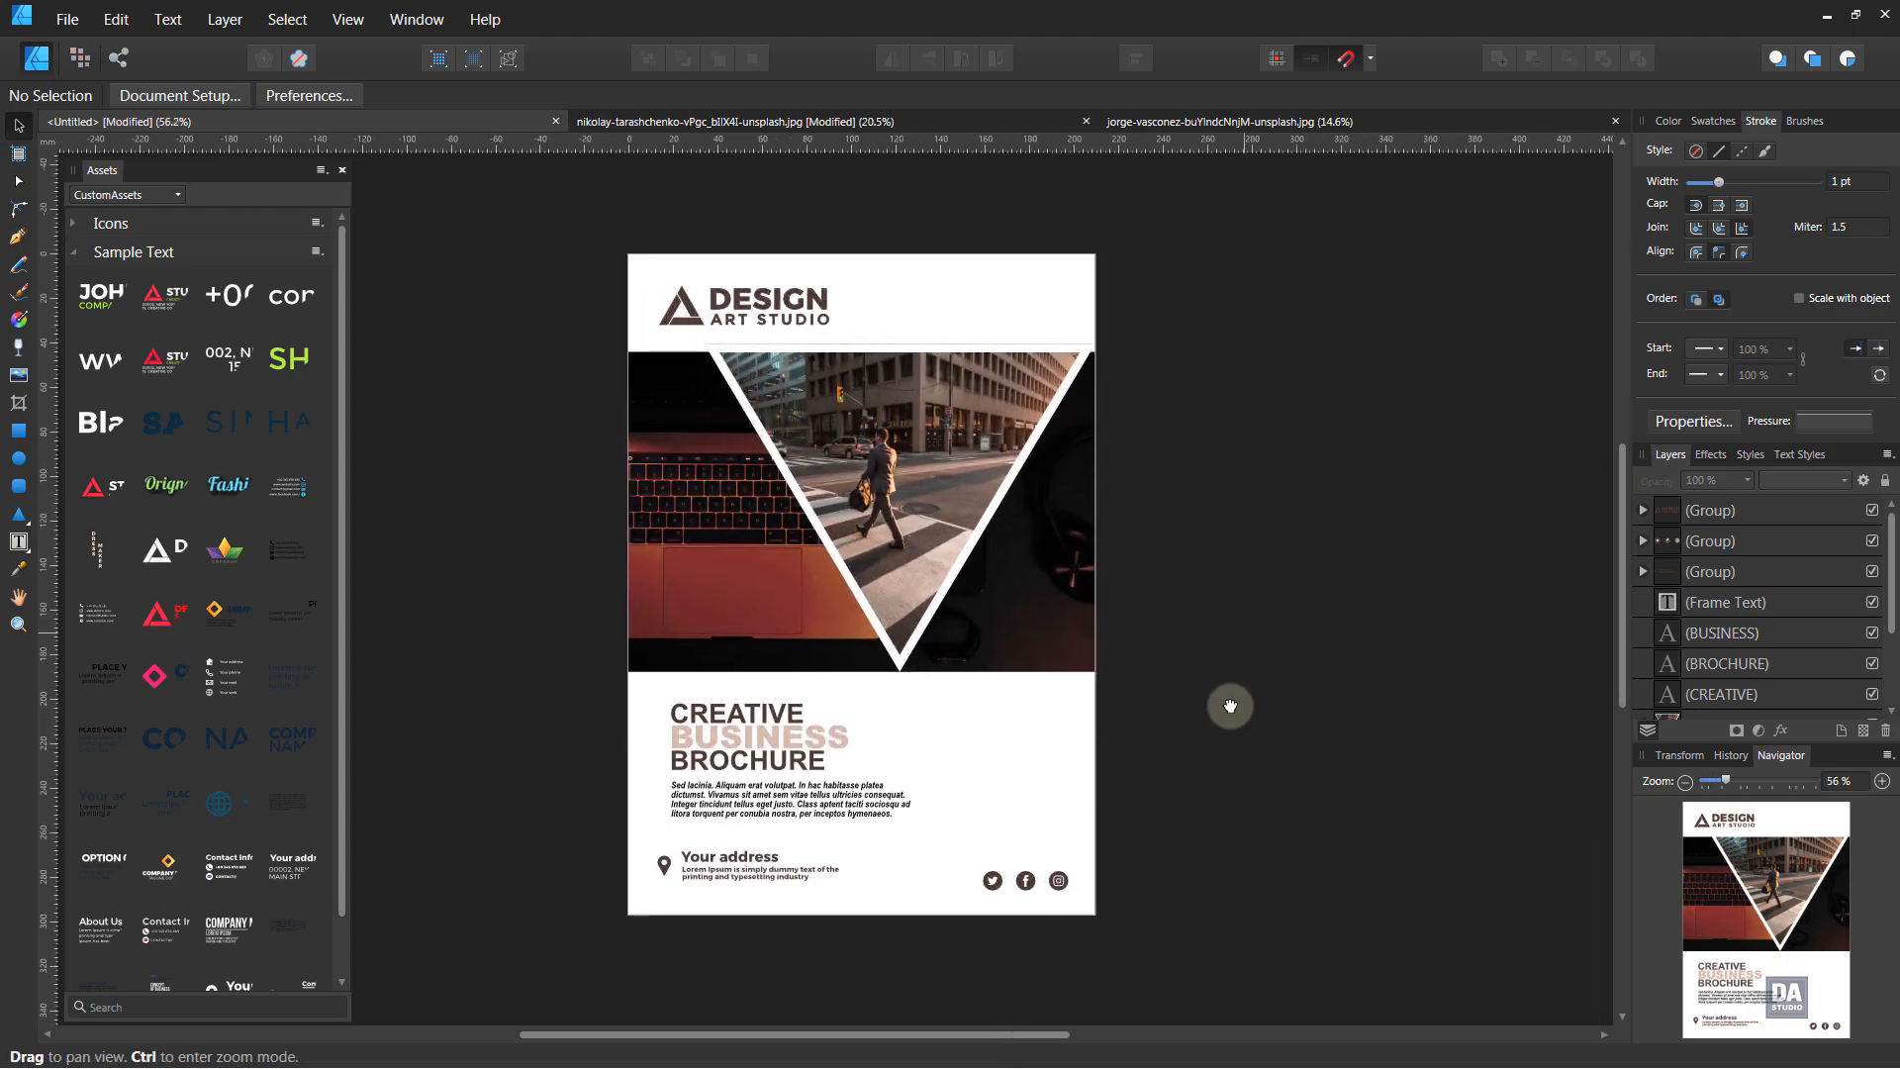